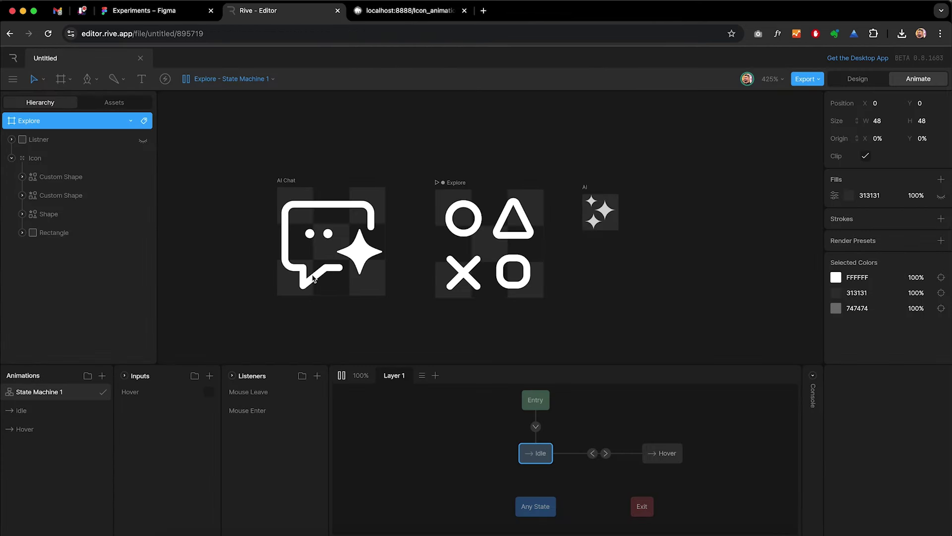
Review the icon hover animation on the local icon_animation.html page and in the Icon Animation Experiment community file.
mouse_move(463, 276)
click(398, 14)
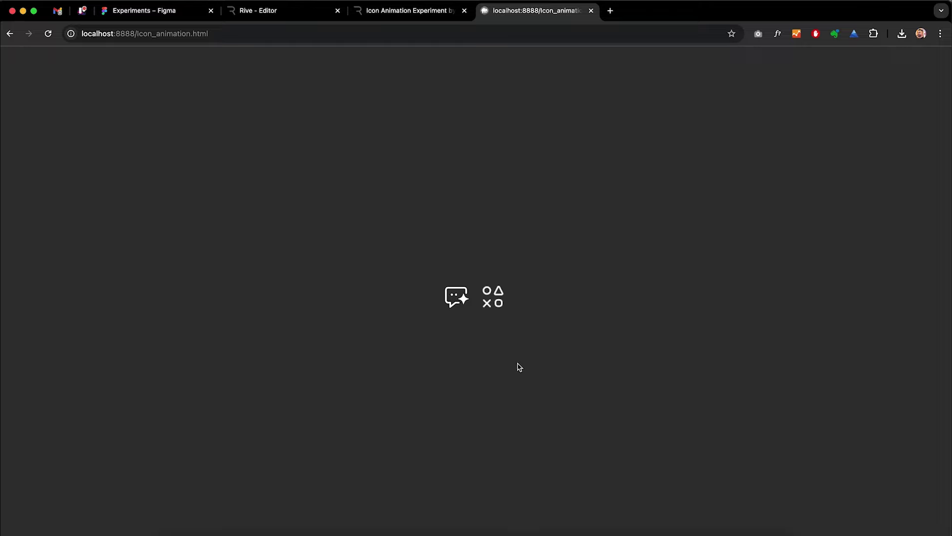
click(385, 15)
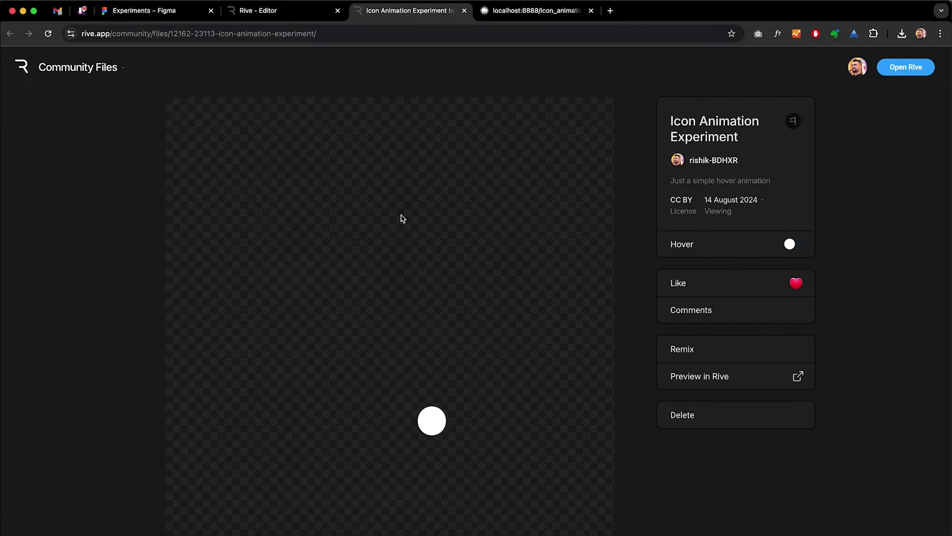
scroll(424, 279, down, 5)
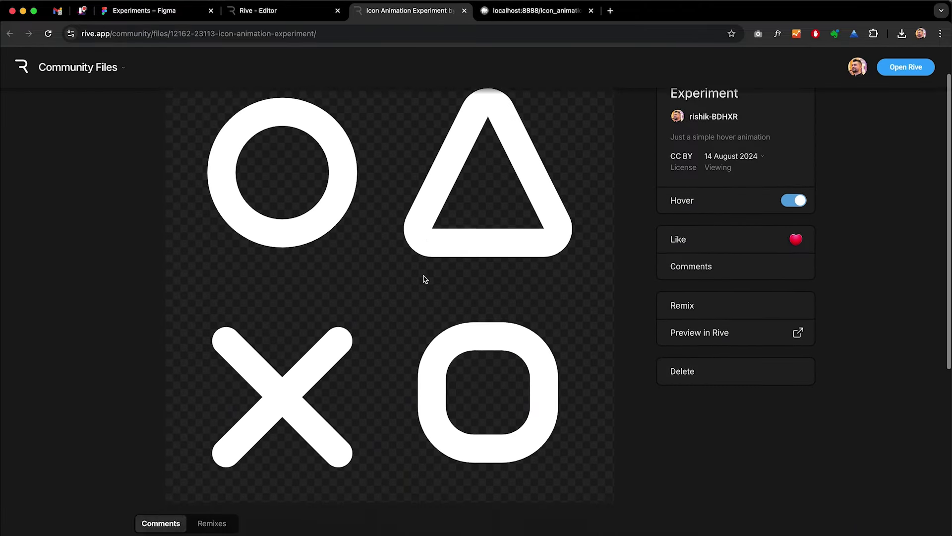
scroll(424, 277, down, 2)
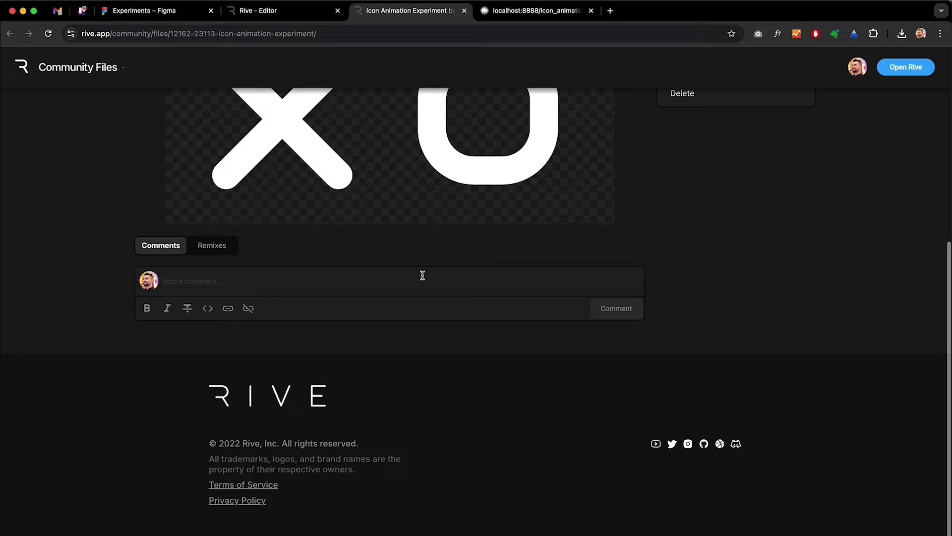
scroll(421, 272, up, 6)
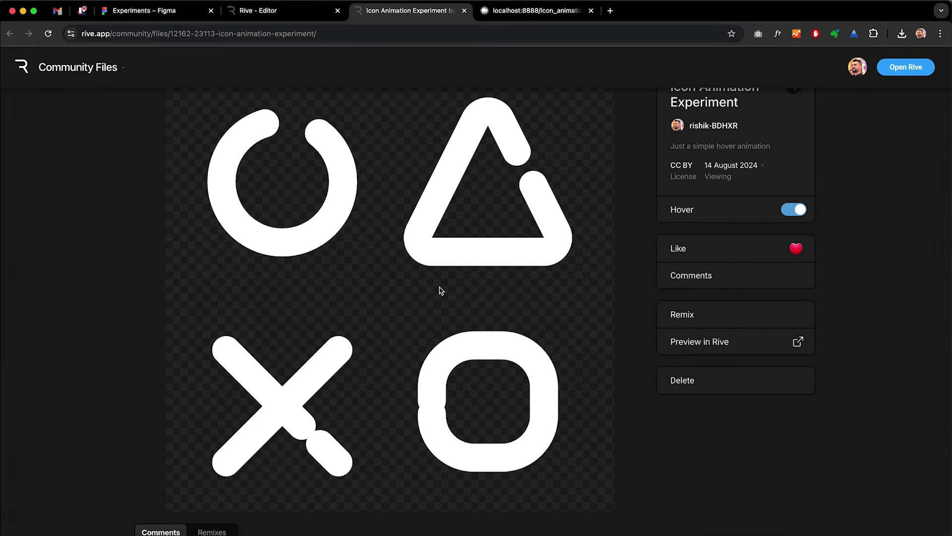
scroll(438, 291, up, 1)
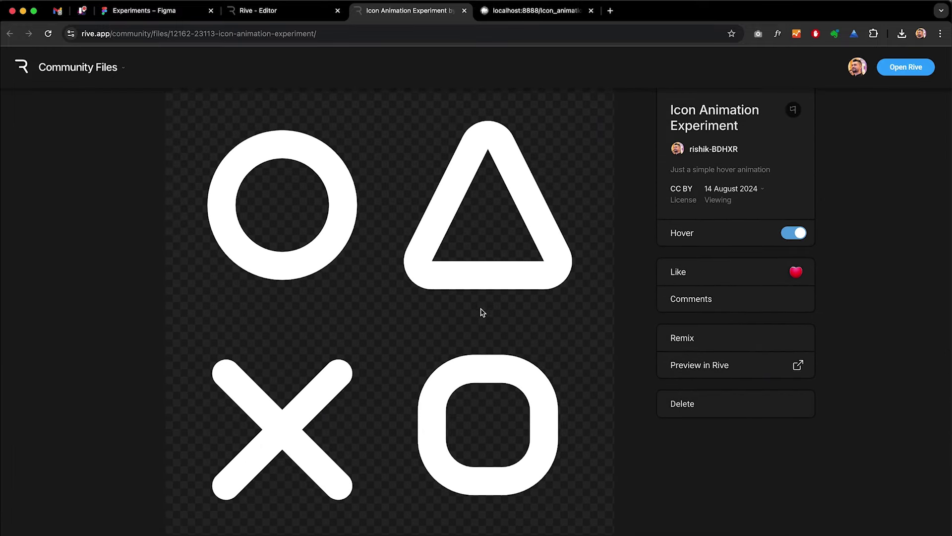
scroll(491, 270, up, 1)
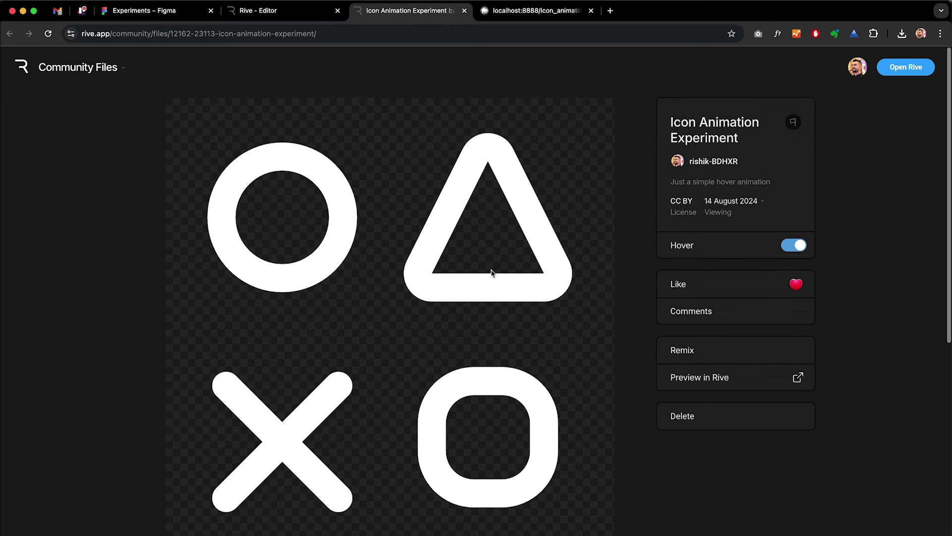
click(499, 16)
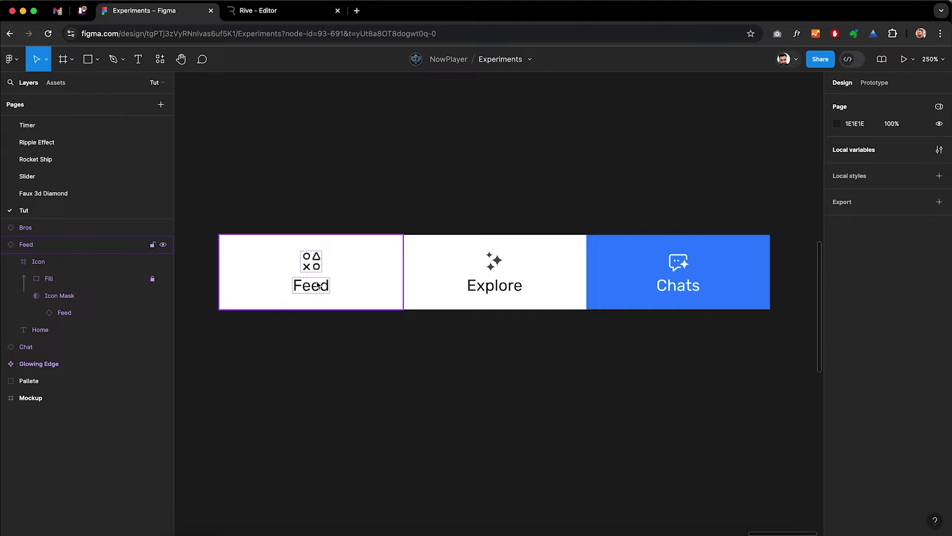
Examine the layer structure of the Feed footer icon, including its Icon frame, Fill rectangle, Icon Mask and nested Feed instance.
scroll(314, 272, up, 5)
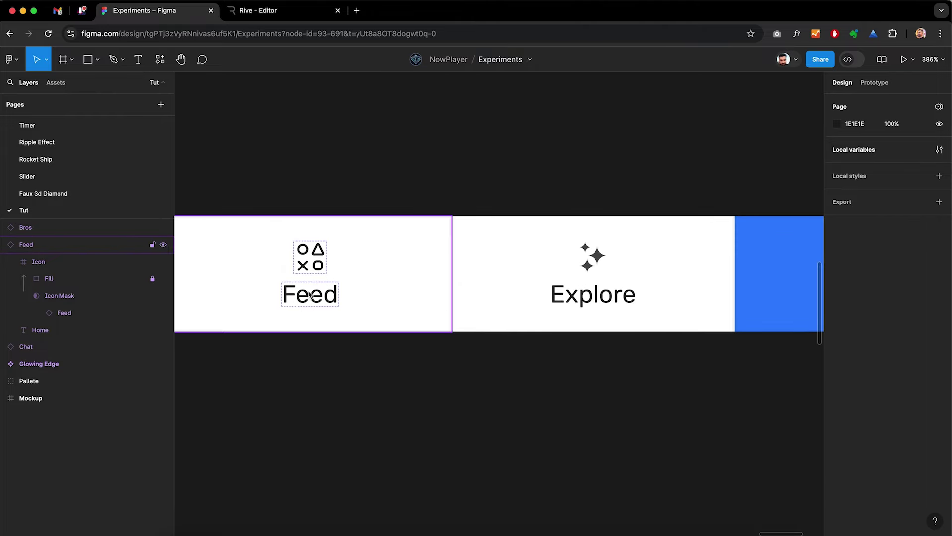
scroll(310, 295, up, 4)
click(316, 252)
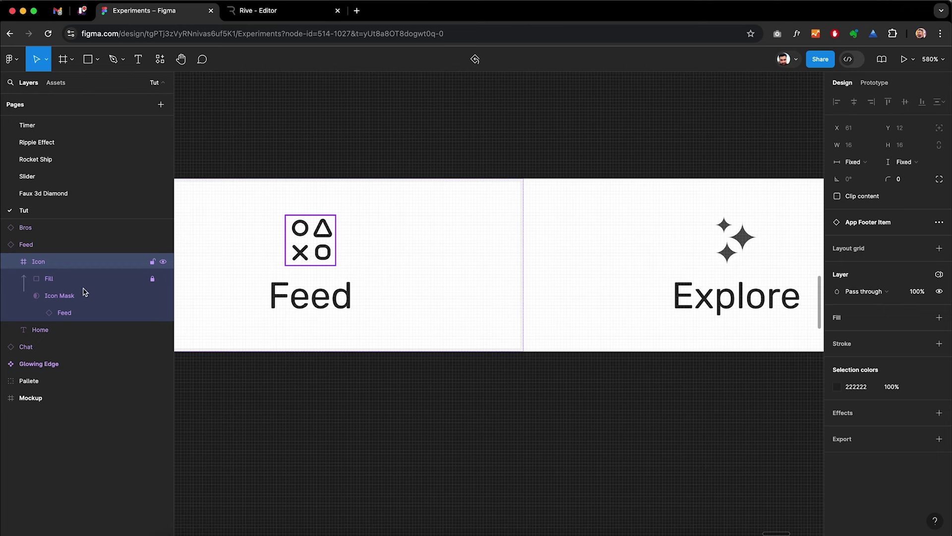
click(66, 315)
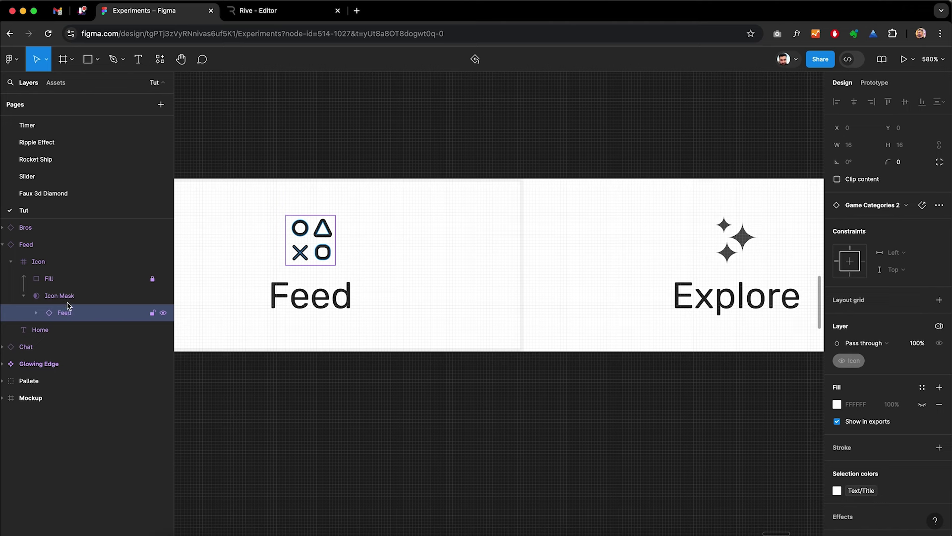
click(63, 298)
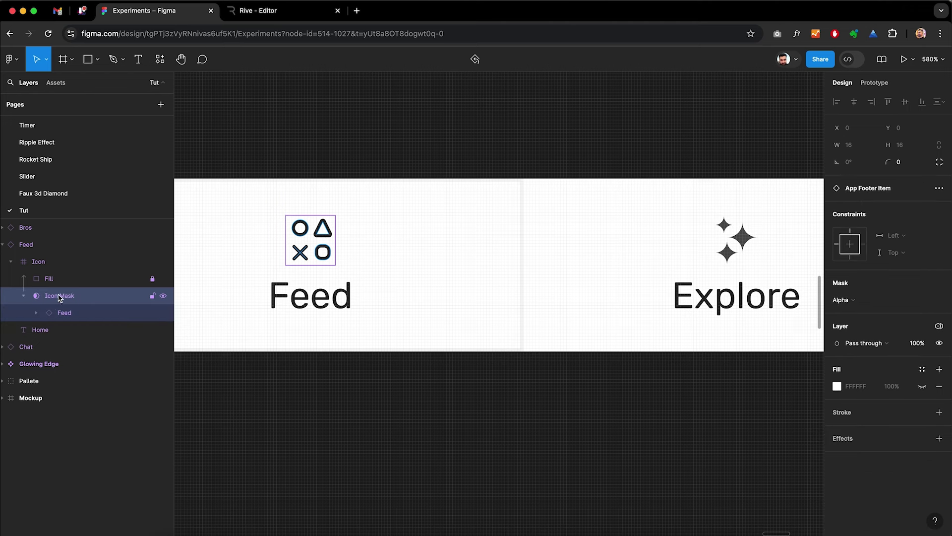
click(51, 283)
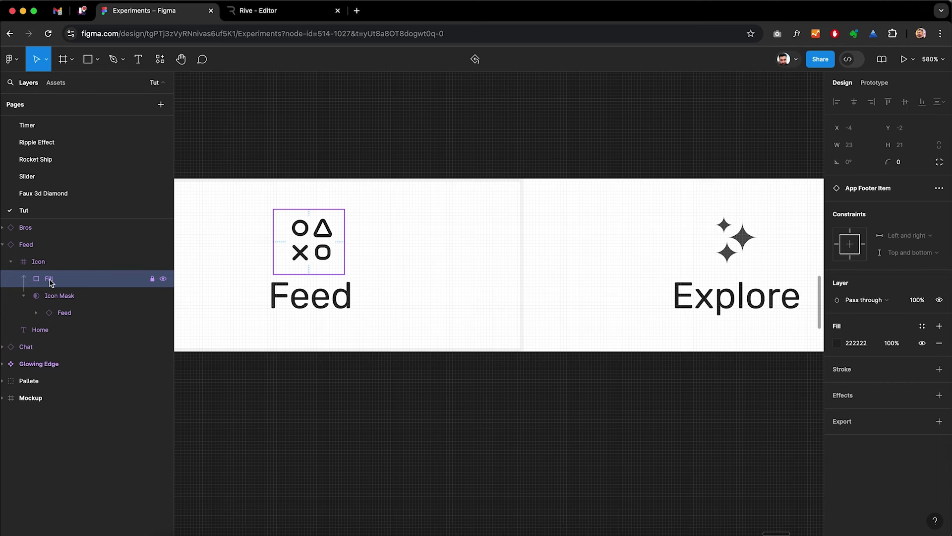
click(66, 316)
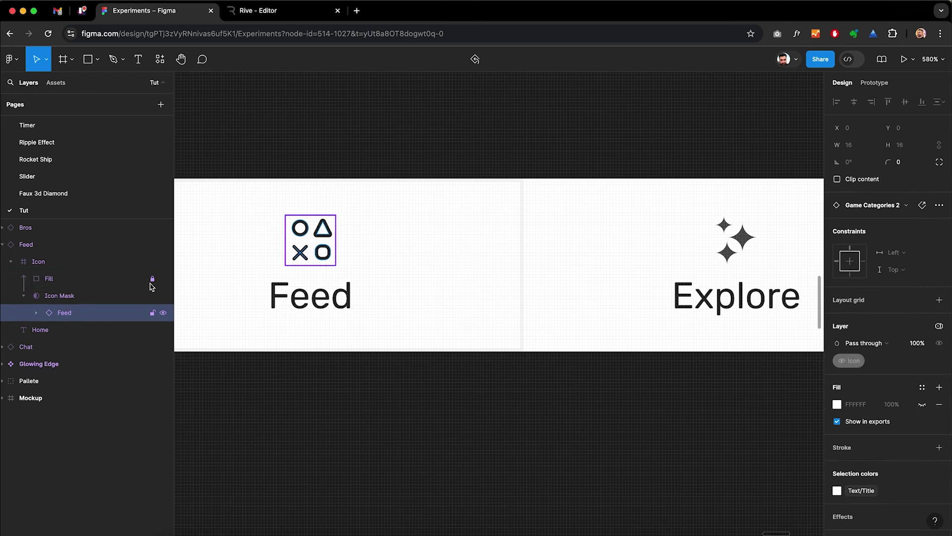
Browse the Base DS 24 px icons available as swaps for the nested Feed instance, keeping the existing one.
click(888, 208)
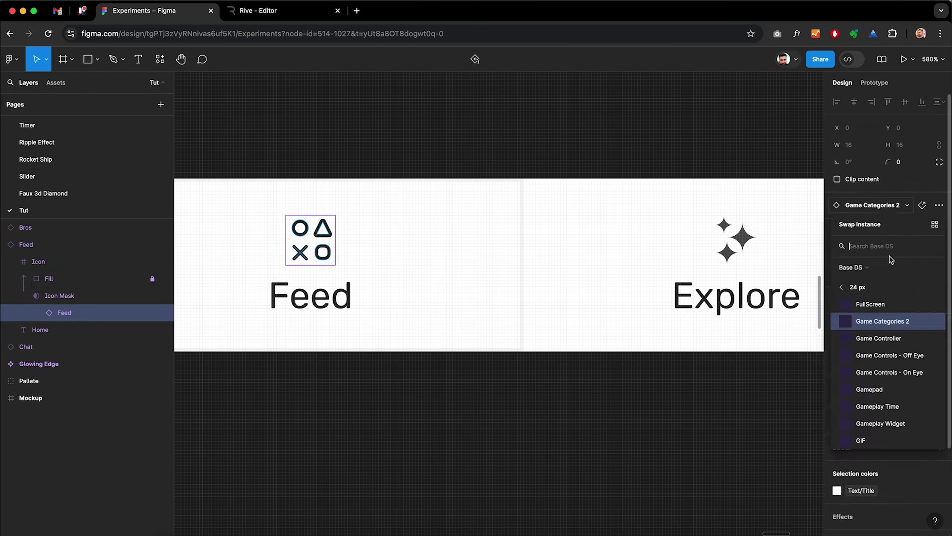
scroll(888, 342, down, 2)
scroll(888, 346, down, 3)
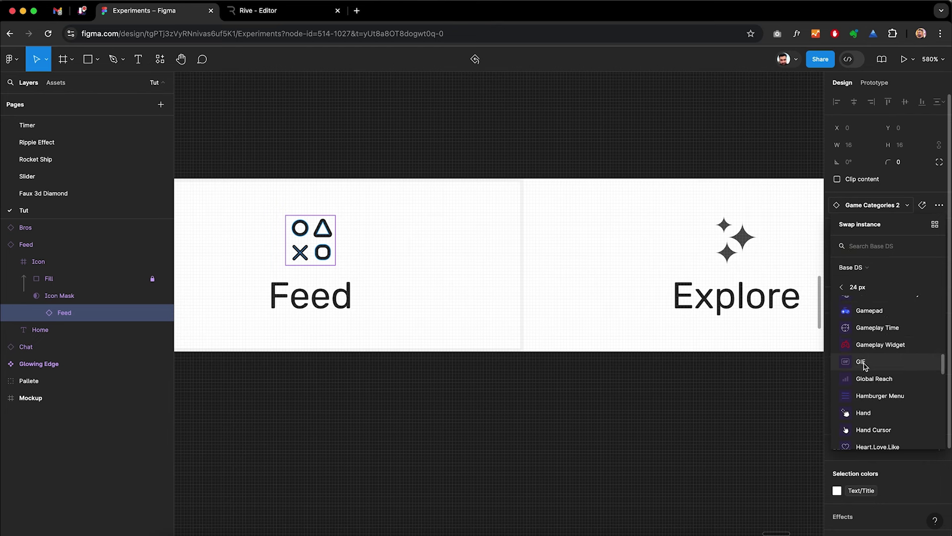
scroll(863, 366, down, 3)
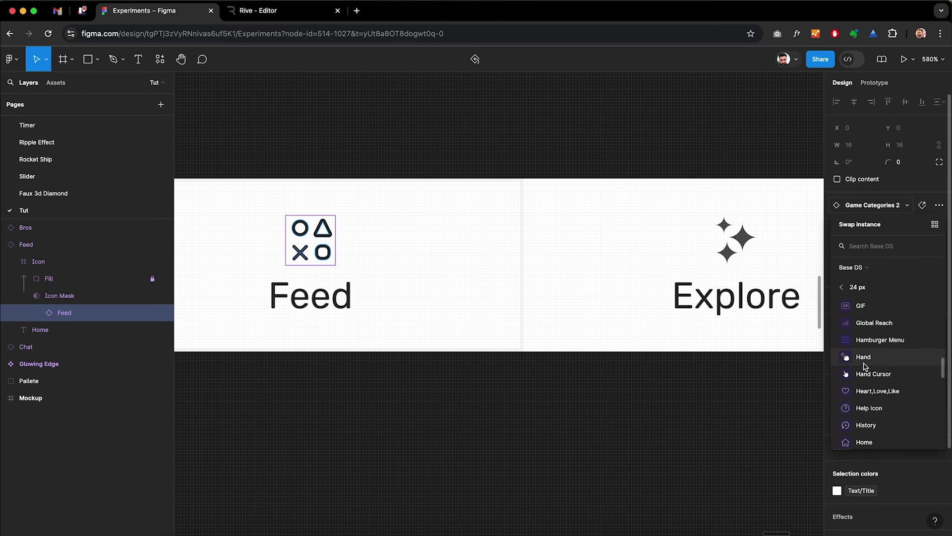
scroll(864, 366, down, 5)
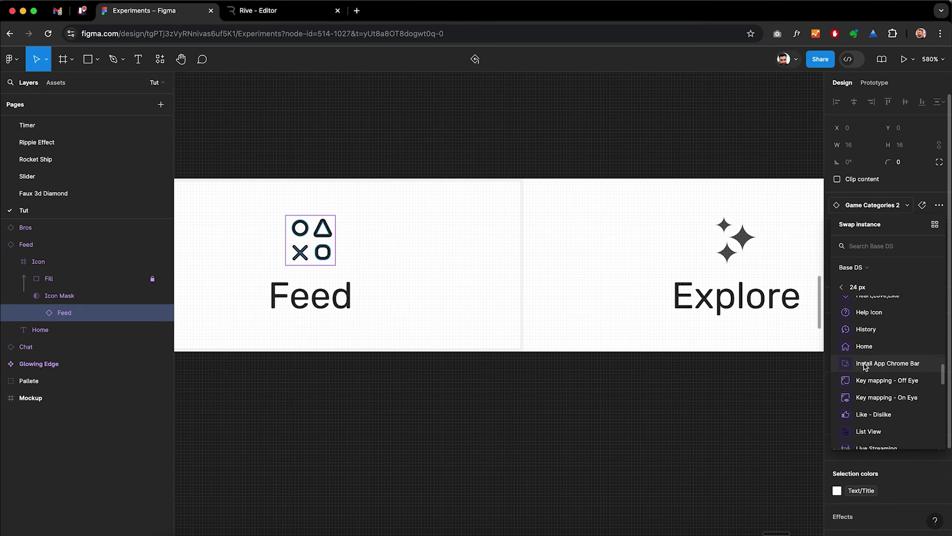
scroll(864, 366, up, 15)
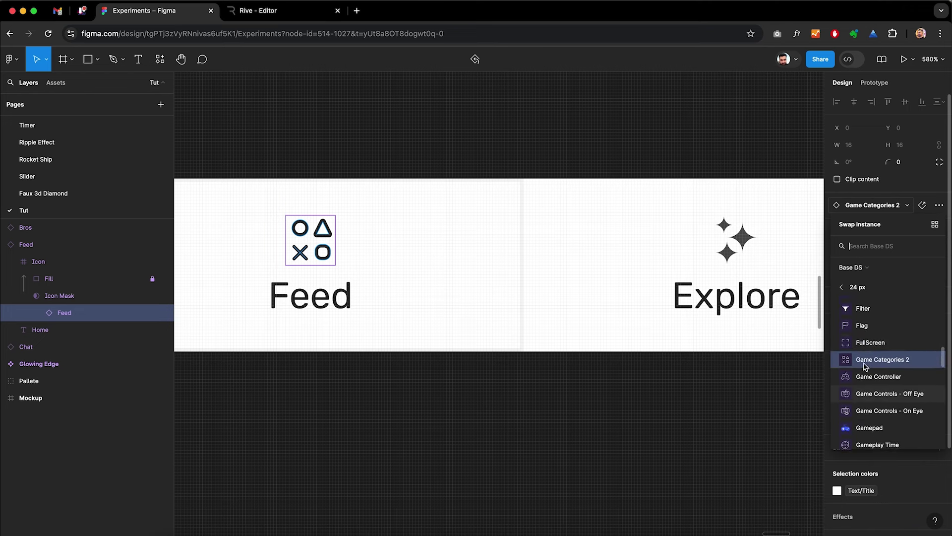
scroll(864, 366, up, 6)
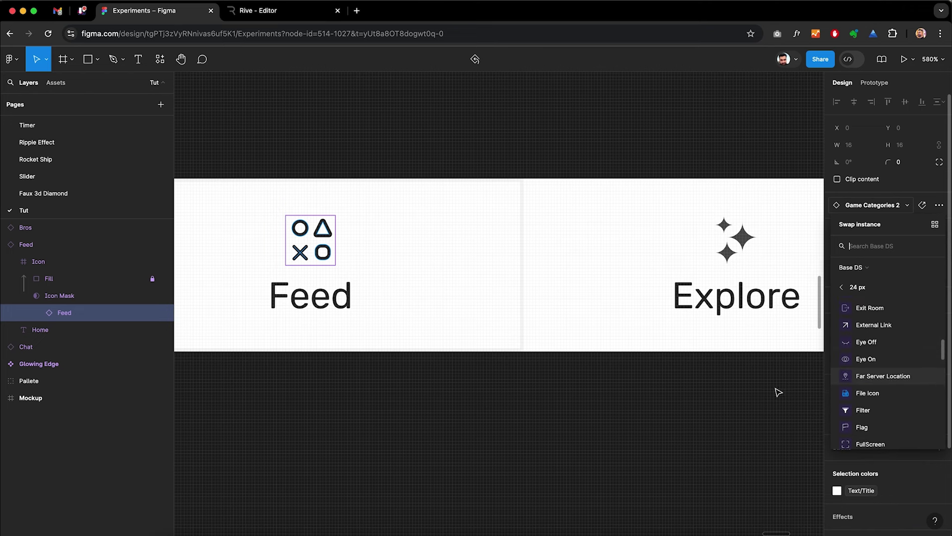
click(101, 295)
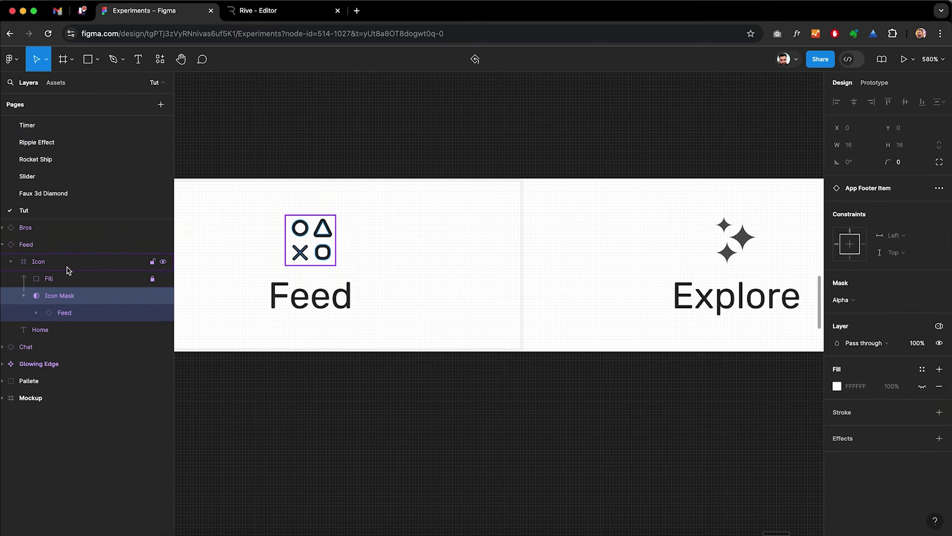
Select the Feed icon instance inside the Icon Mask and add an SVG export setting to it.
click(70, 313)
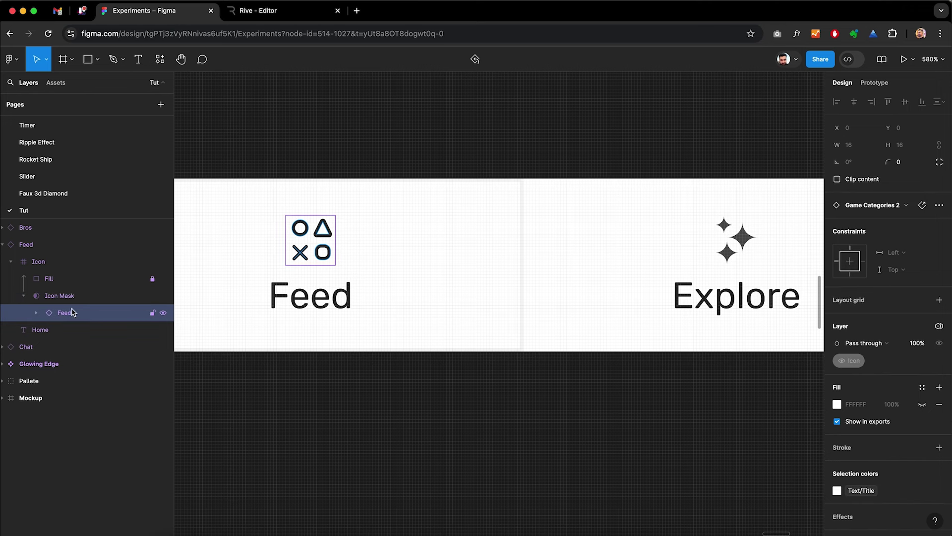
click(37, 313)
click(37, 313)
click(37, 313)
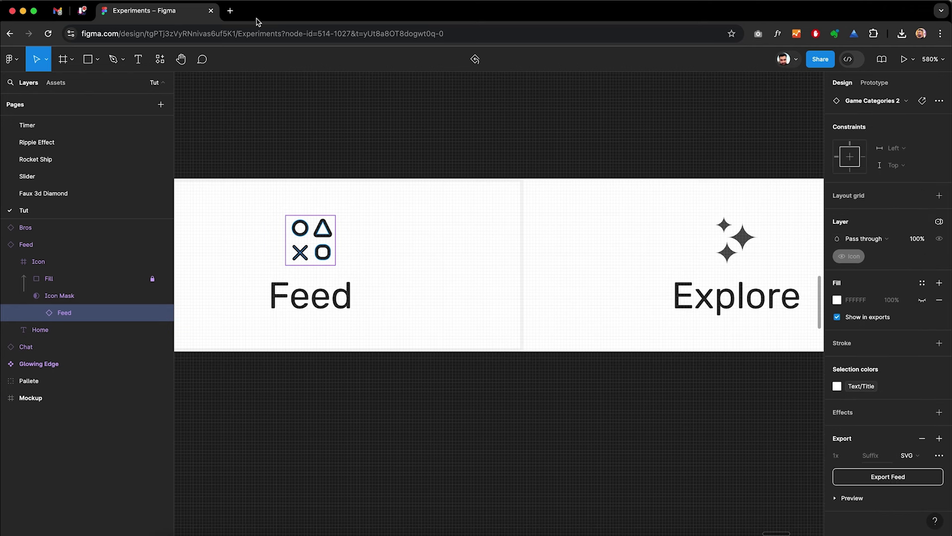
Search the web for "rive app" in a new browser tab and open the Rive home page.
click(230, 10)
text(r)
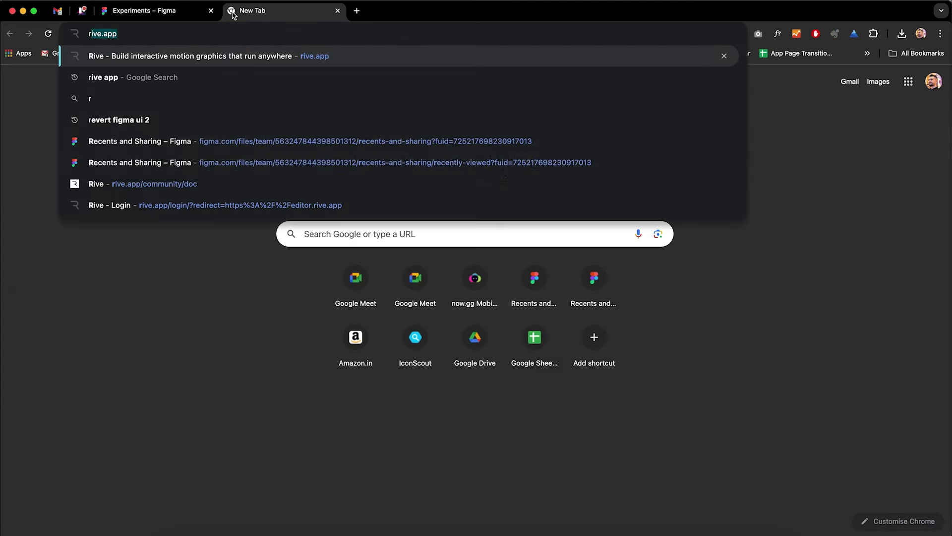
text(ive app)
key(Return)
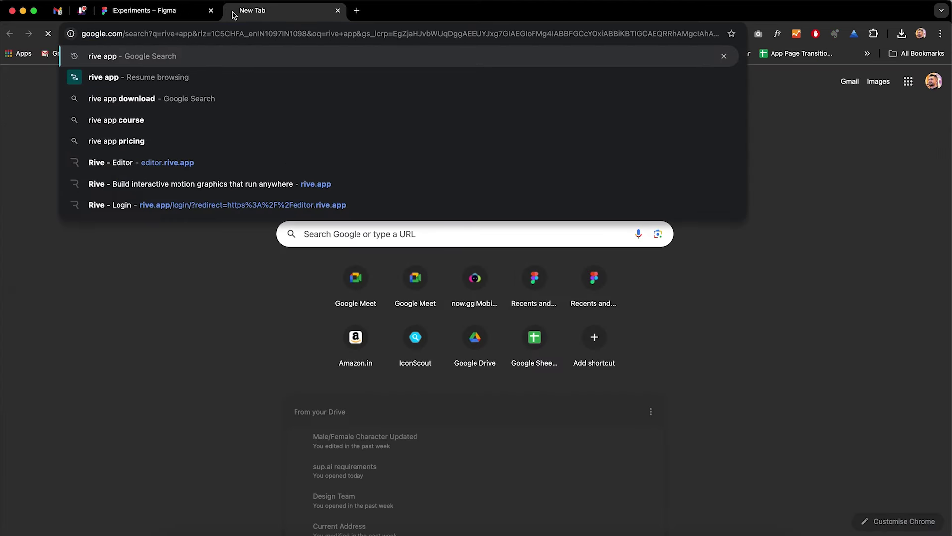
click(228, 165)
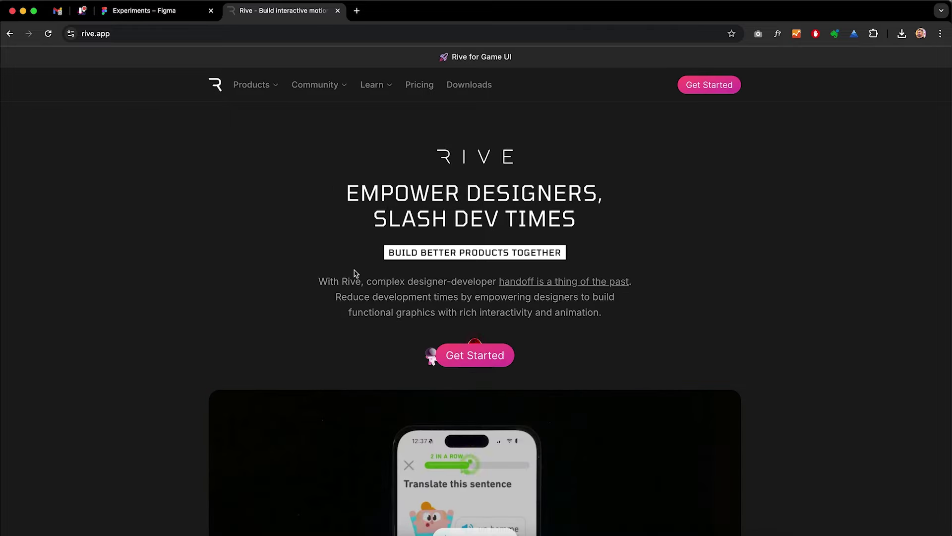
Look through the Rive home page, covering its showcase examples, editor and runtimes sections down to the footer.
scroll(355, 273, down, 1)
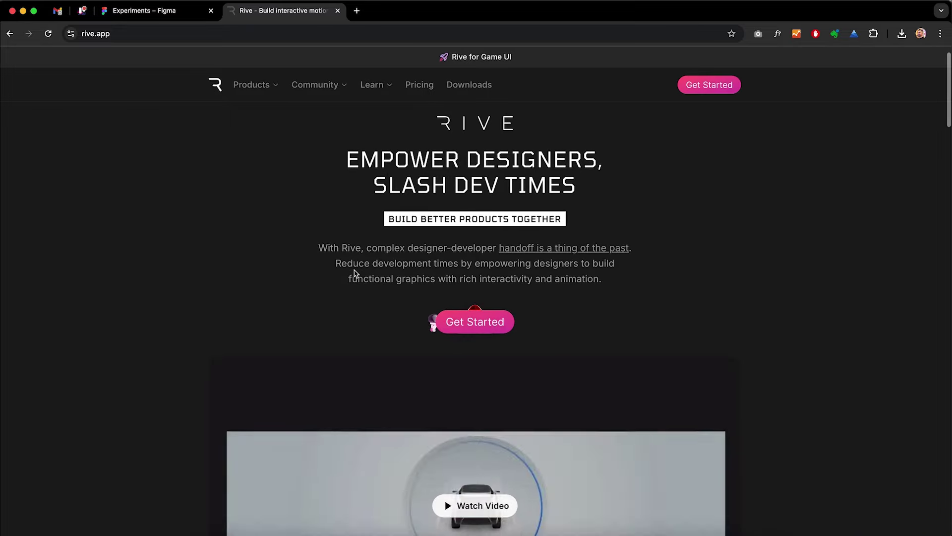
scroll(355, 273, down, 3)
scroll(355, 273, down, 5)
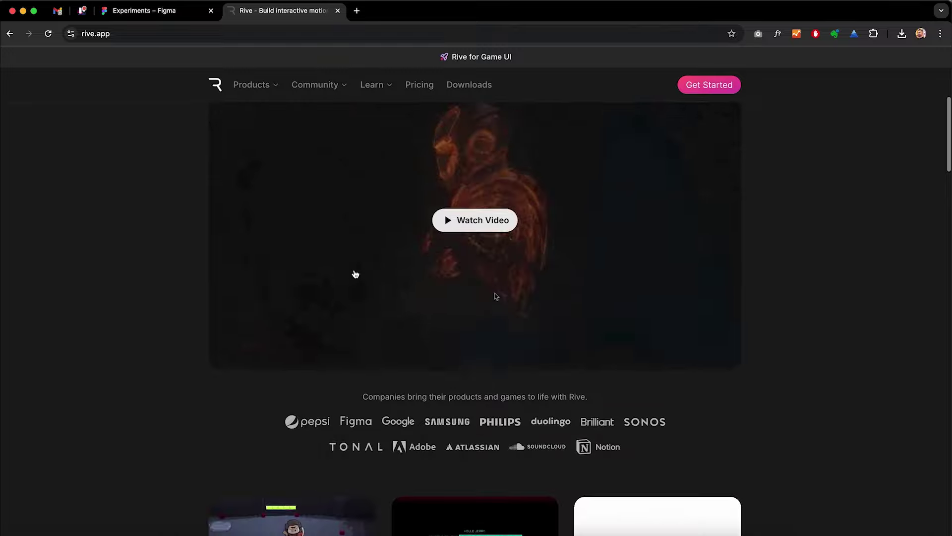
scroll(355, 274, down, 8)
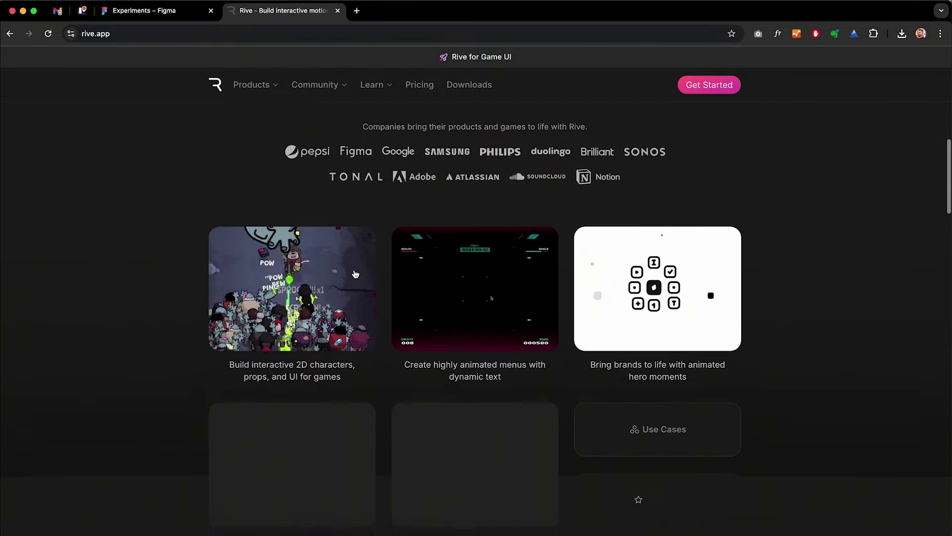
scroll(355, 273, down, 15)
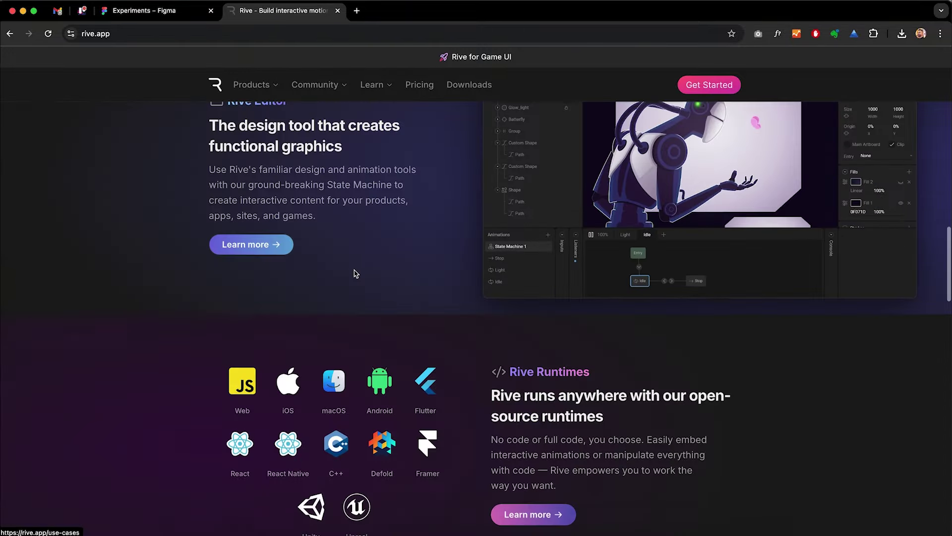
scroll(355, 273, down, 15)
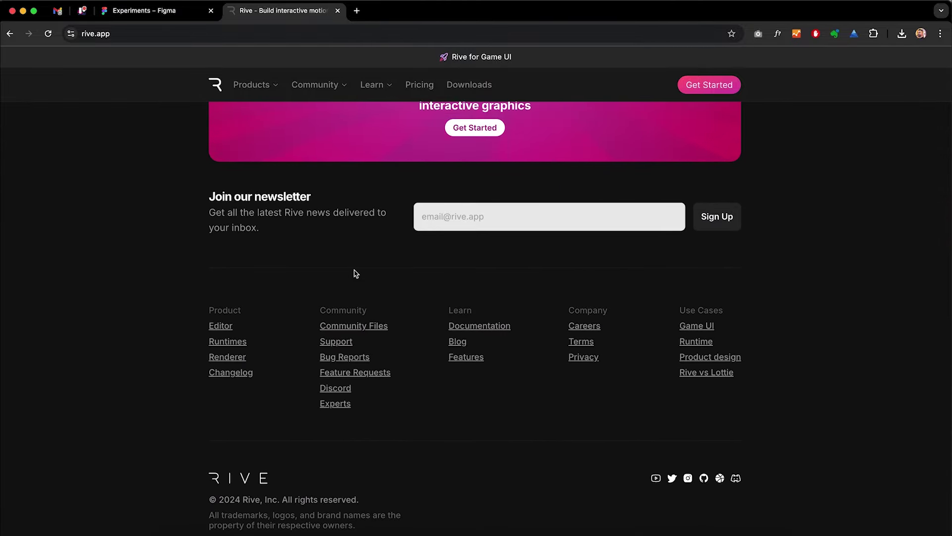
scroll(354, 272, up, 5)
click(479, 90)
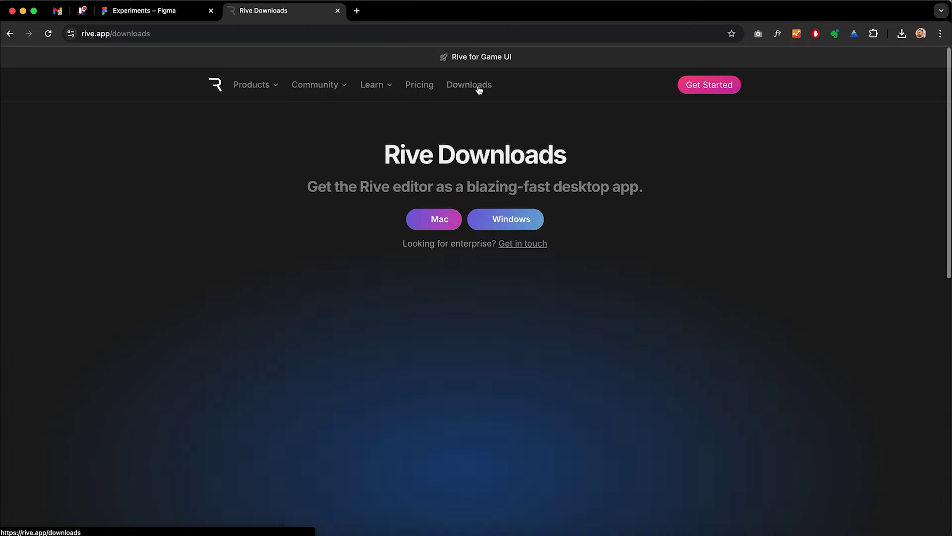
scroll(444, 241, down, 6)
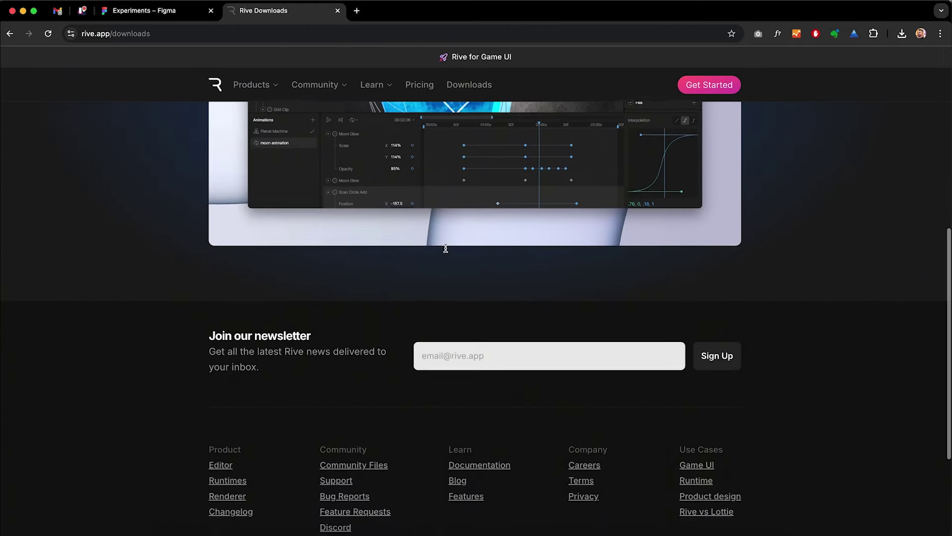
scroll(445, 248, up, 10)
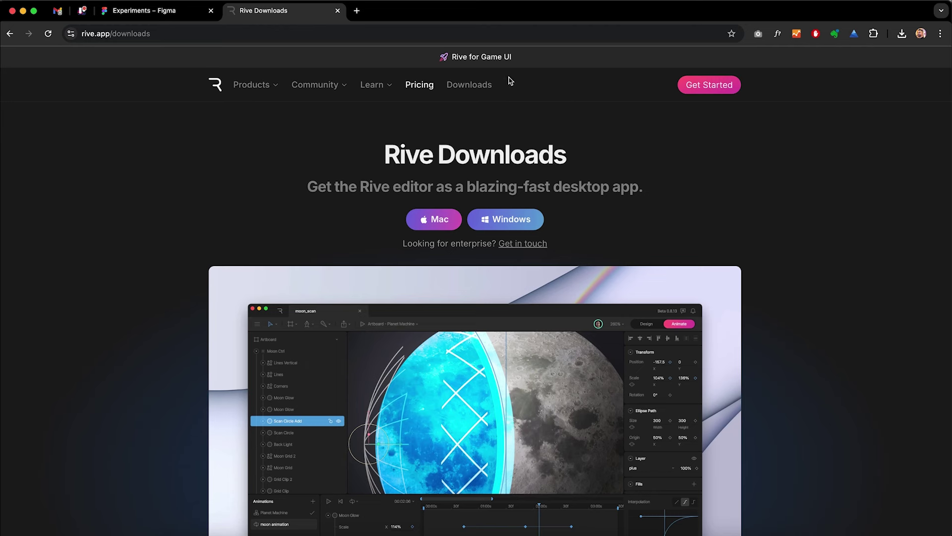
click(707, 87)
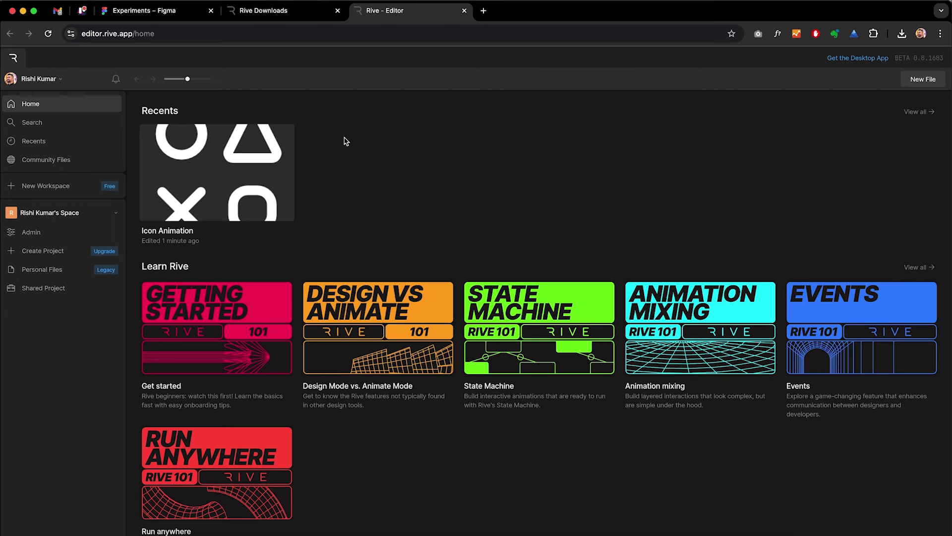
Create a new file in Personal Files and check its Animate mode before returning to Design mode.
click(52, 271)
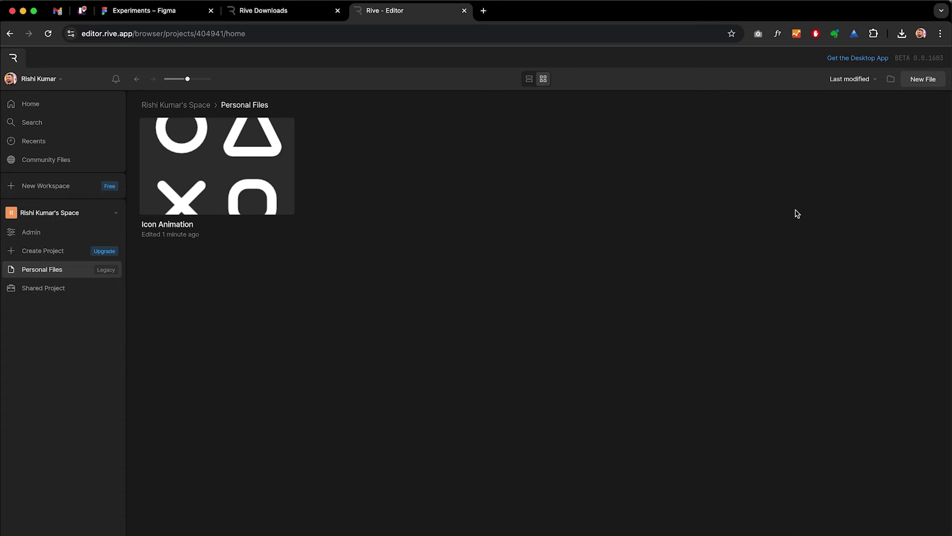
click(932, 84)
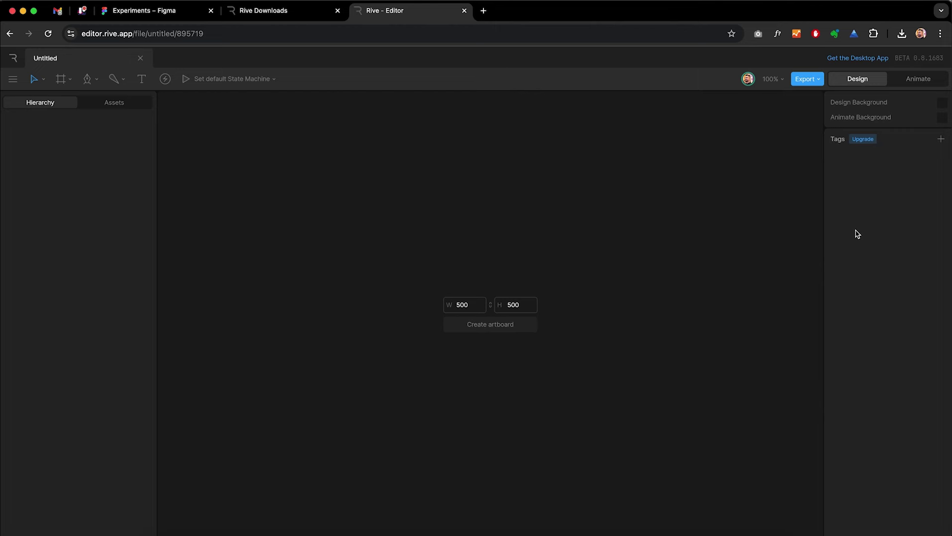
click(918, 84)
click(861, 83)
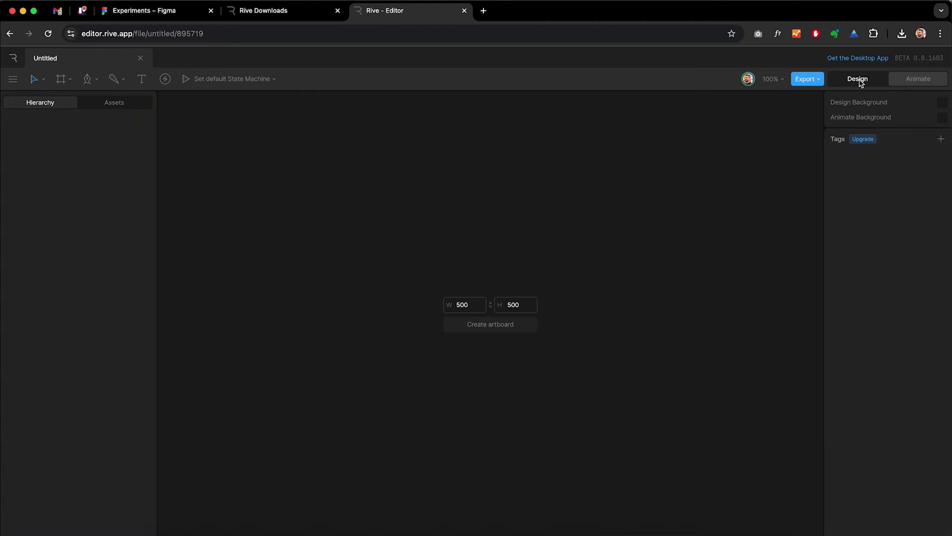
Create an artboard with a width of 48 and a height of 48.
click(470, 306)
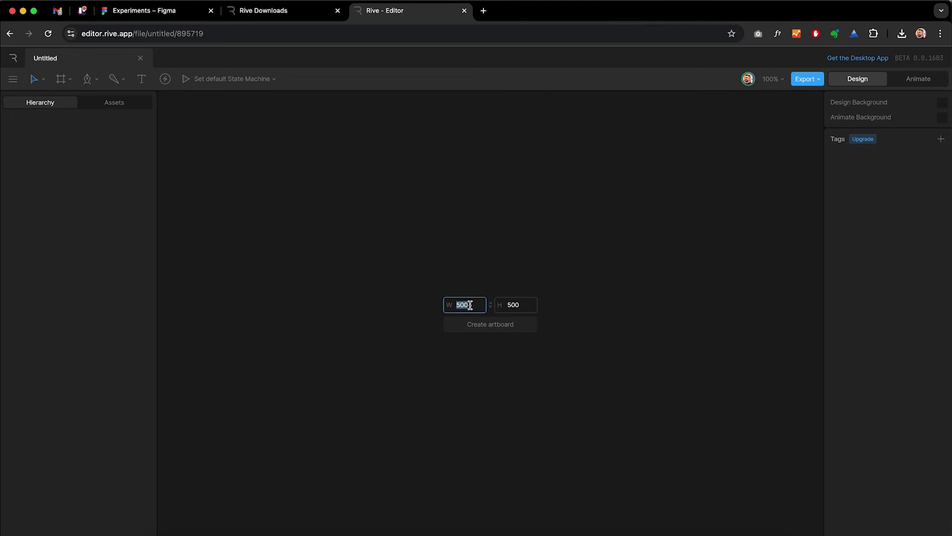
text(48)
key(Tab)
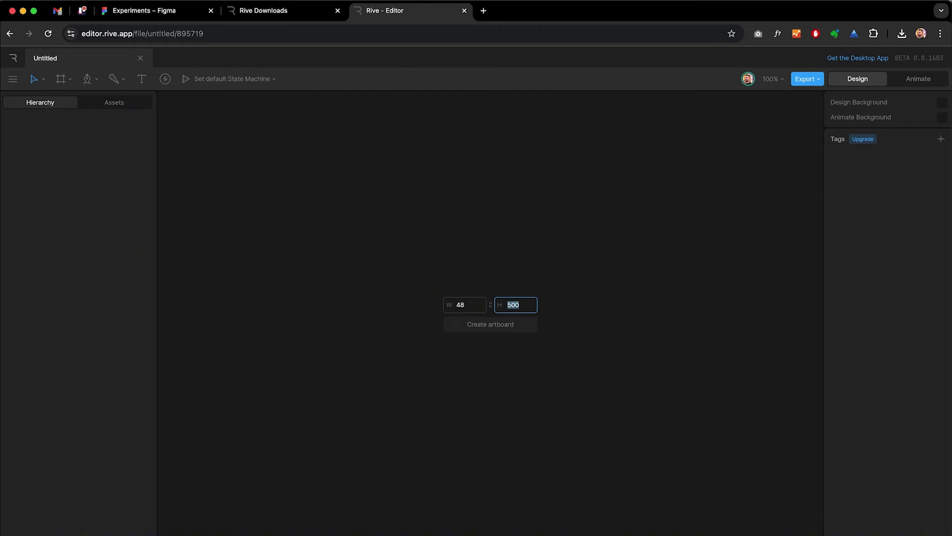
text(48)
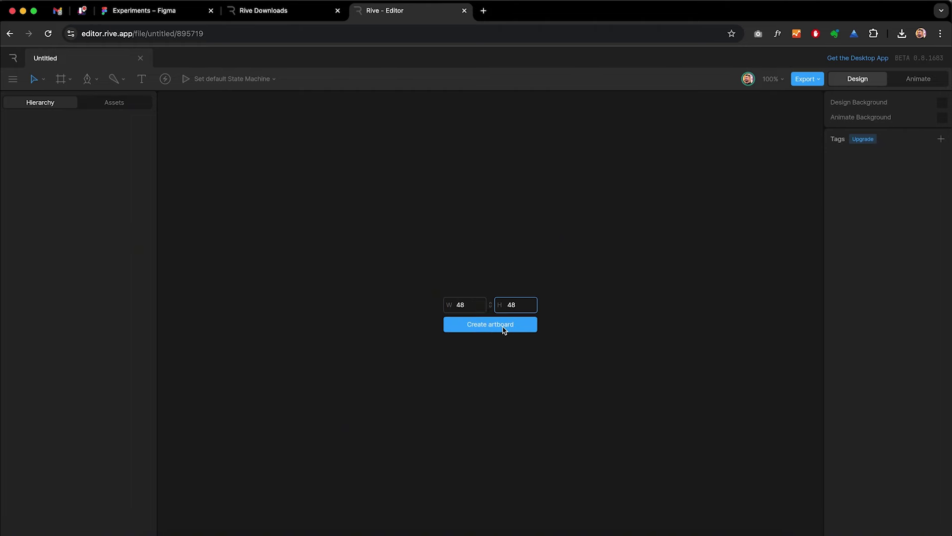
click(504, 329)
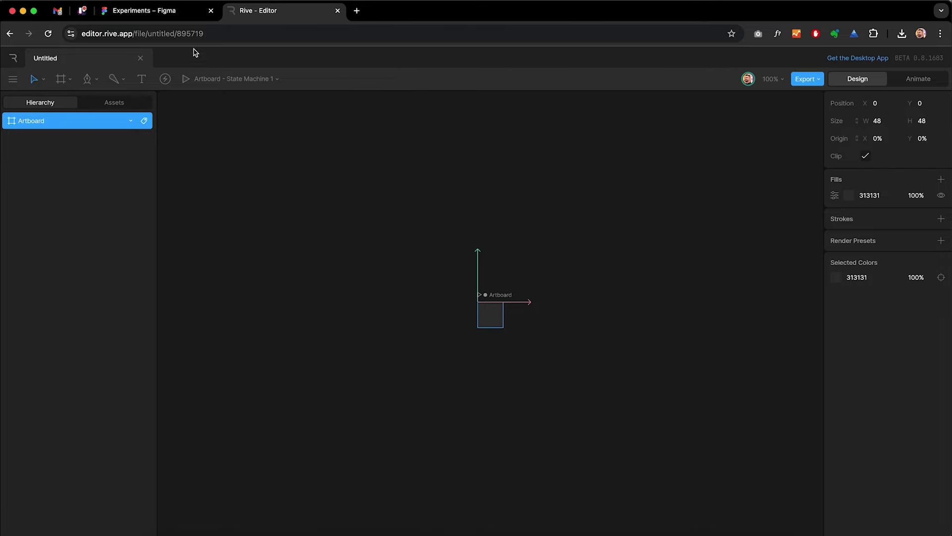
Switch to Figma and copy the Feed icon instance inside the Icon Mask as SVG.
click(171, 15)
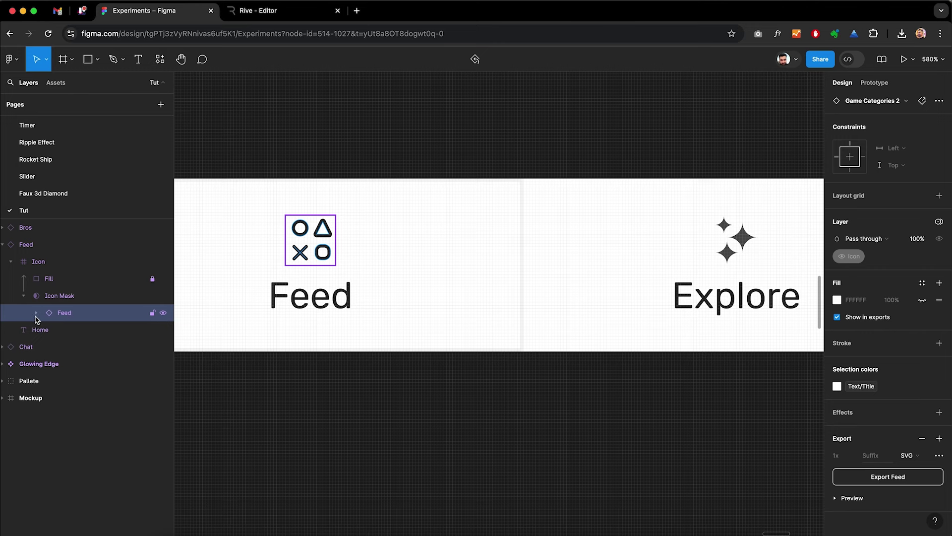
right_click(66, 316)
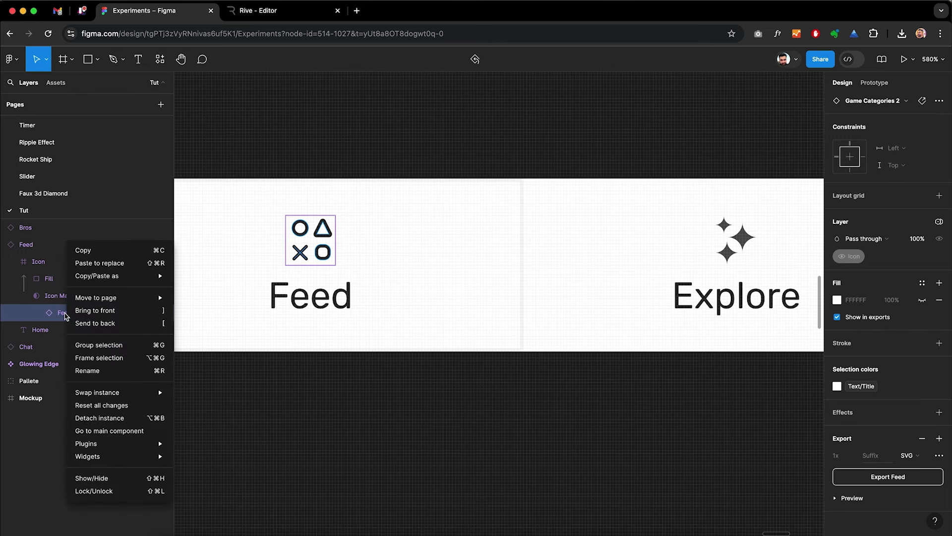
mouse_move(147, 278)
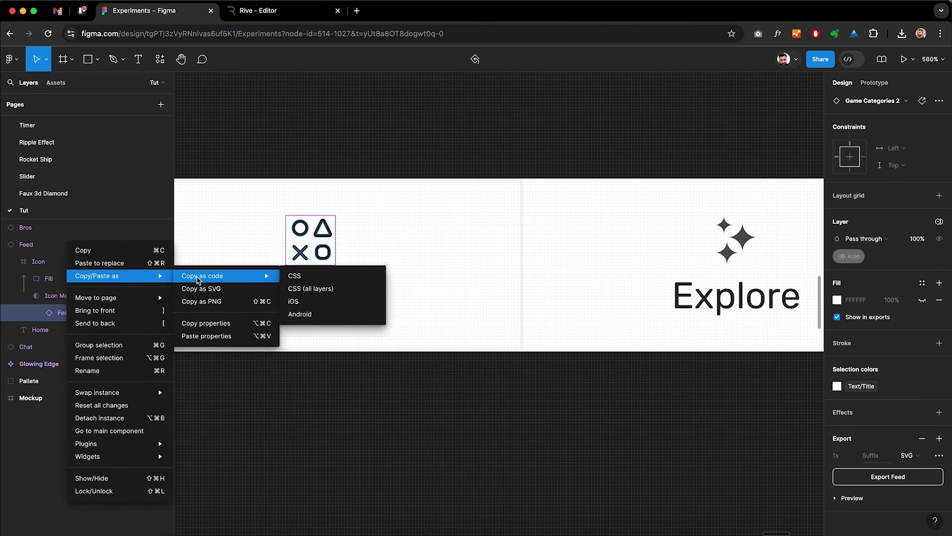
click(210, 290)
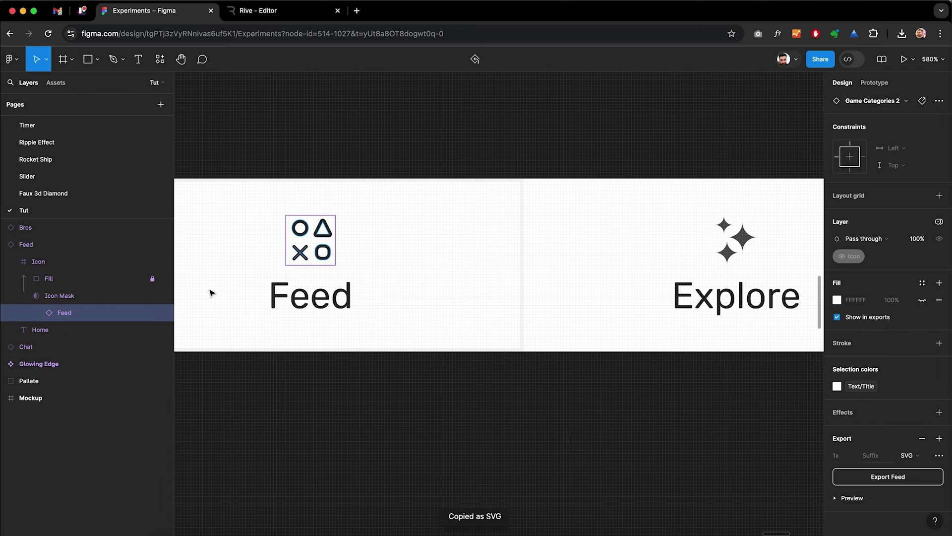
Switch to the Rive editor and paste the copied SVG into the file.
click(262, 16)
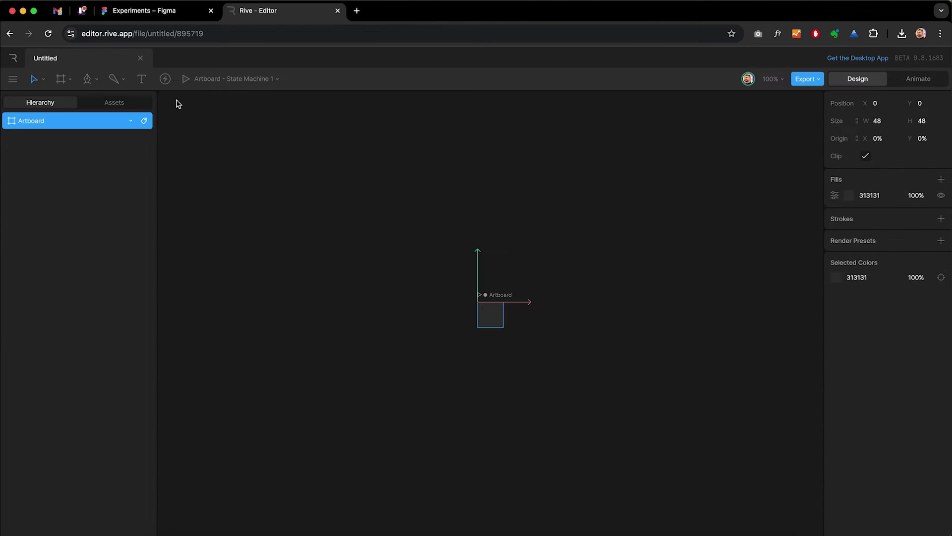
scroll(516, 331, up, 3)
scroll(516, 330, up, 5)
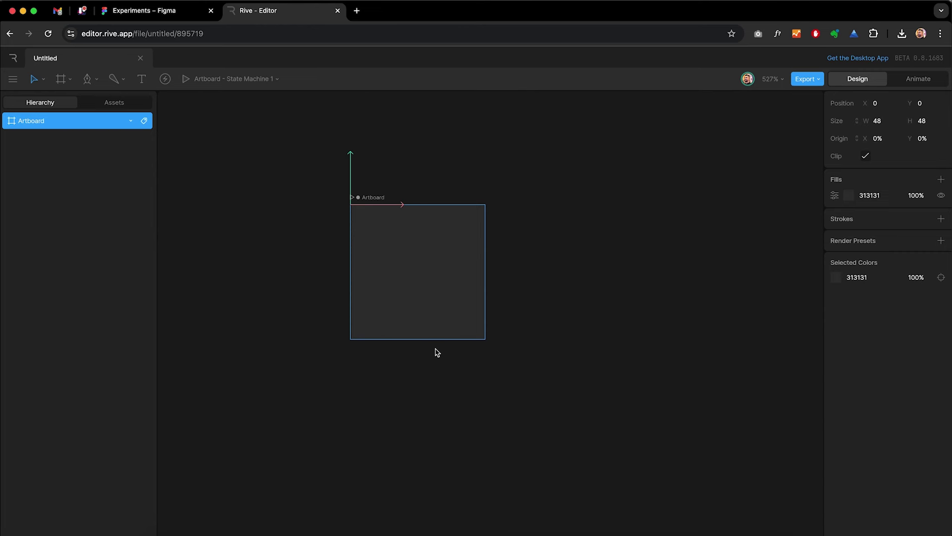
key(super+v)
Place the pasted SVG asset on the artboard and move it straight up to about Y 17.52.
click(114, 104)
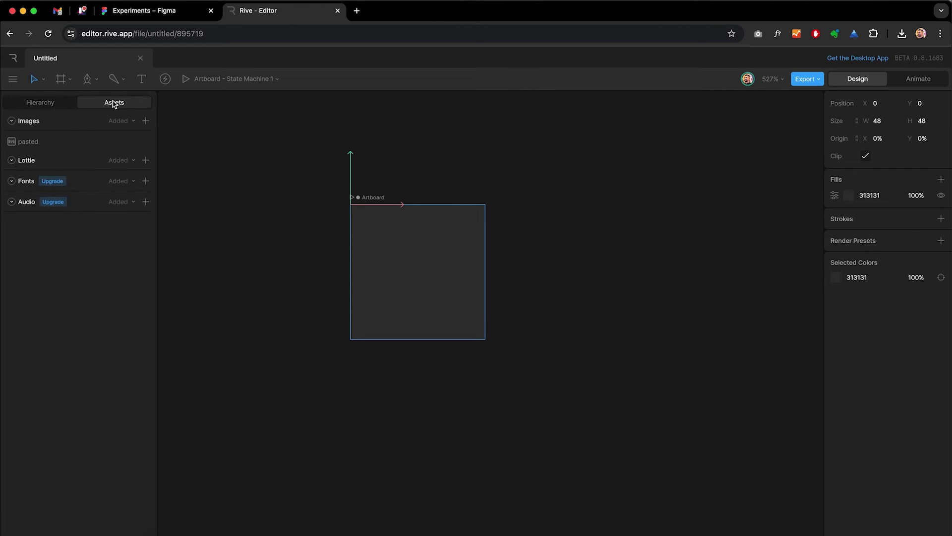
click(29, 145)
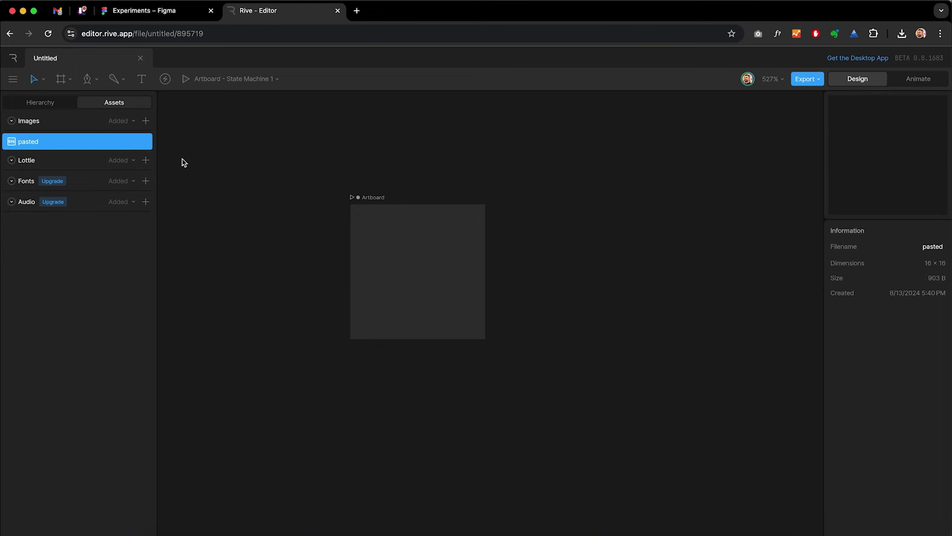
drag(29, 143, 421, 277)
key(f)
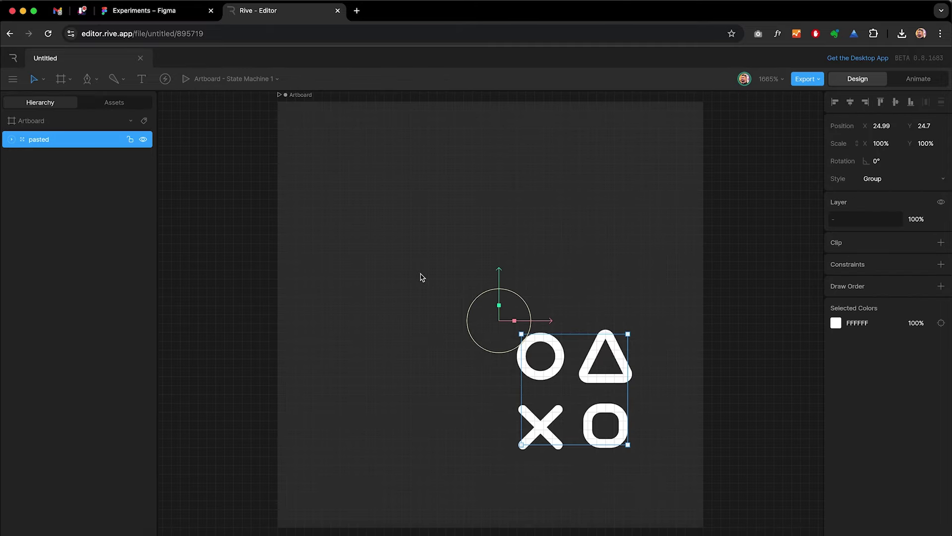
scroll(421, 277, down, 4)
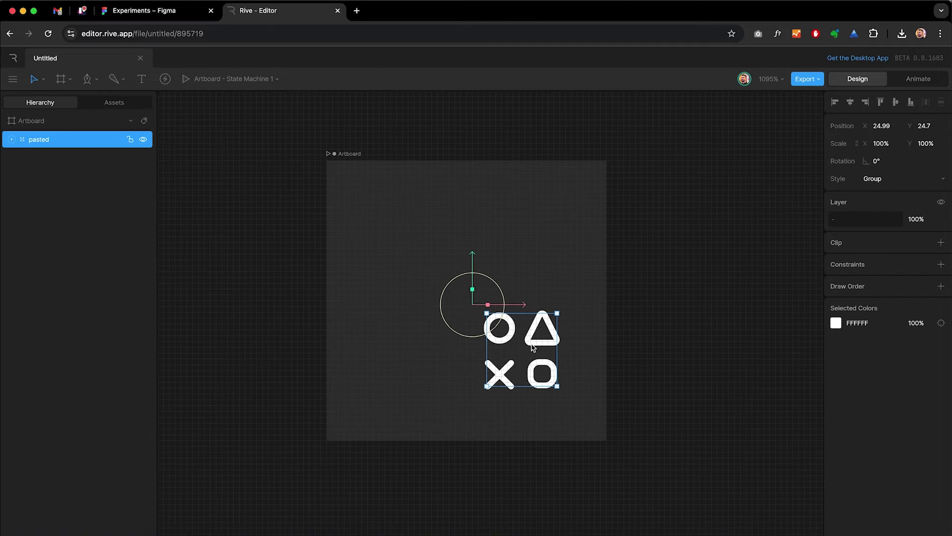
drag(474, 264, 474, 222)
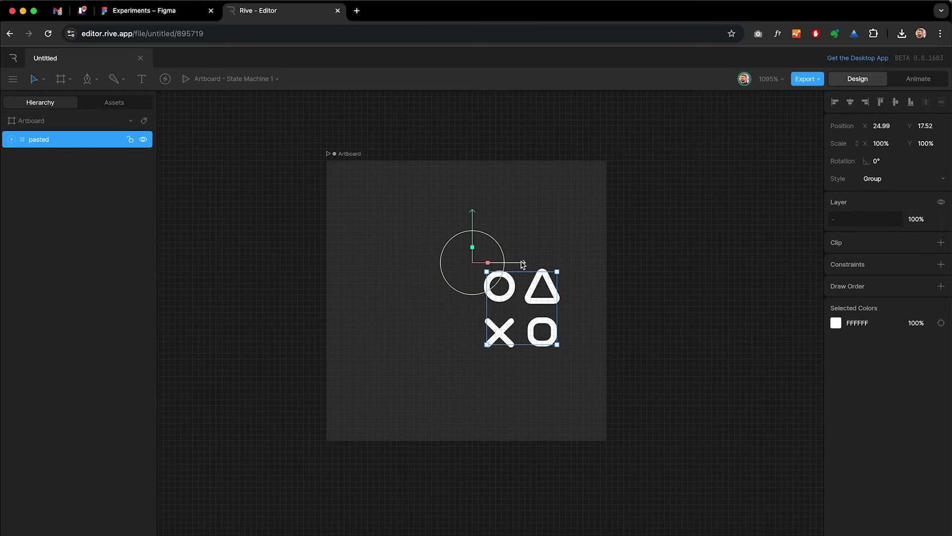
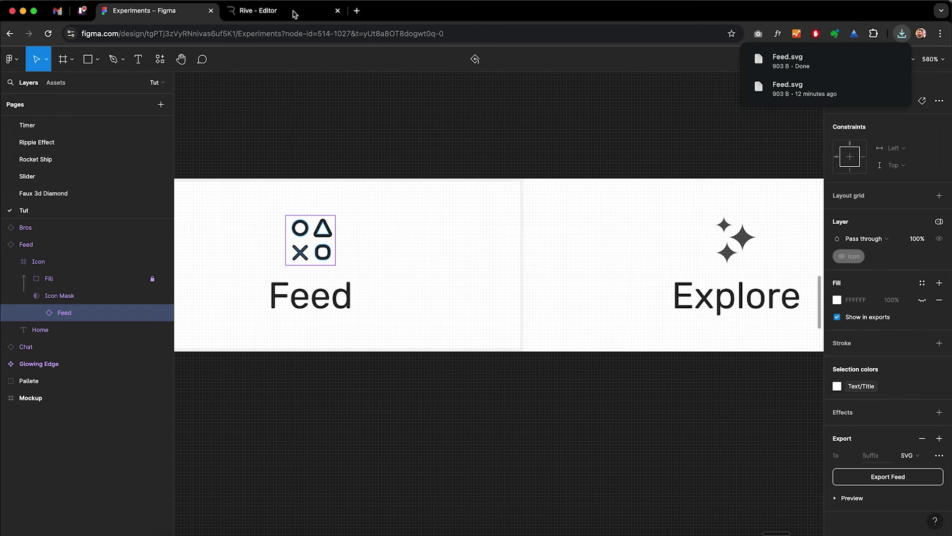
Return to the Rive editor and delete the pasted image from the file's assets.
click(294, 11)
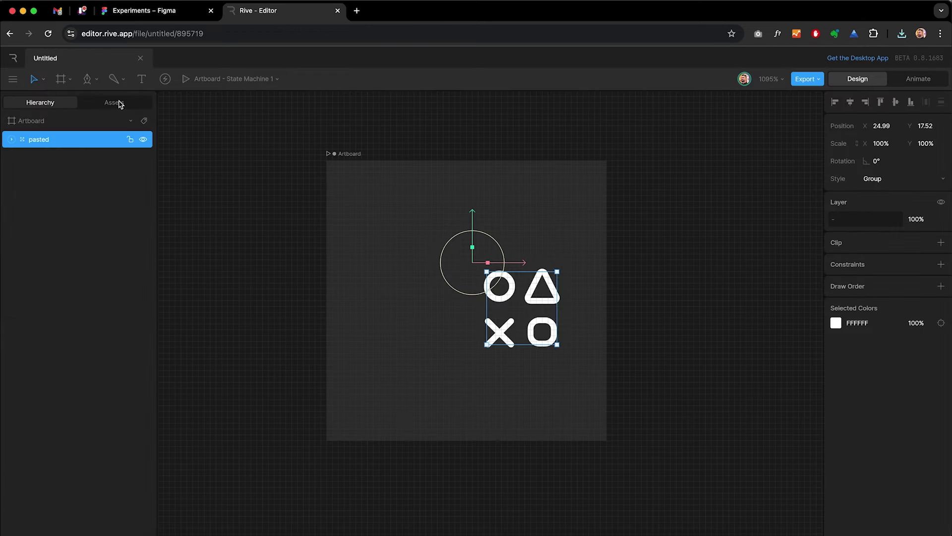
click(119, 103)
click(73, 140)
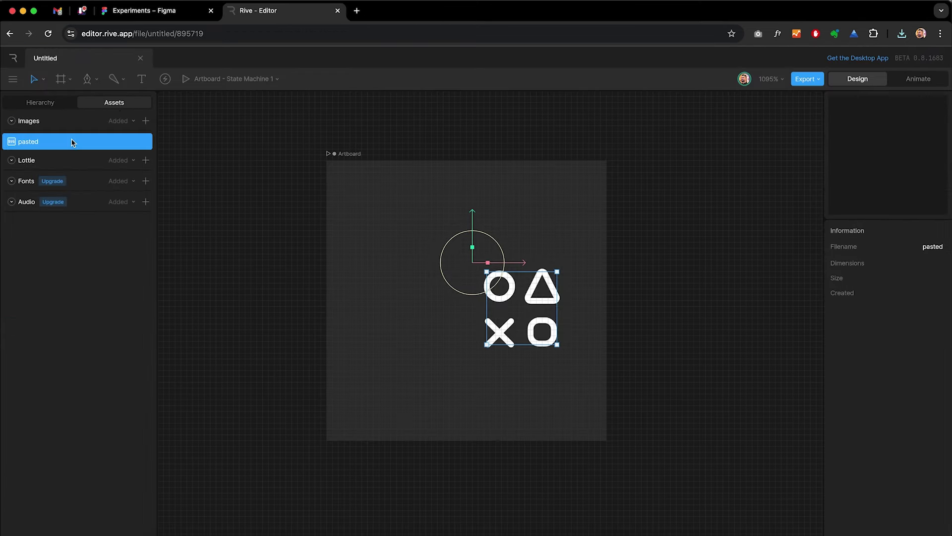
key(Delete)
Import Feed.svg from the Icon Animation folder as an image asset, select it, and show the artboard's hierarchy.
click(146, 122)
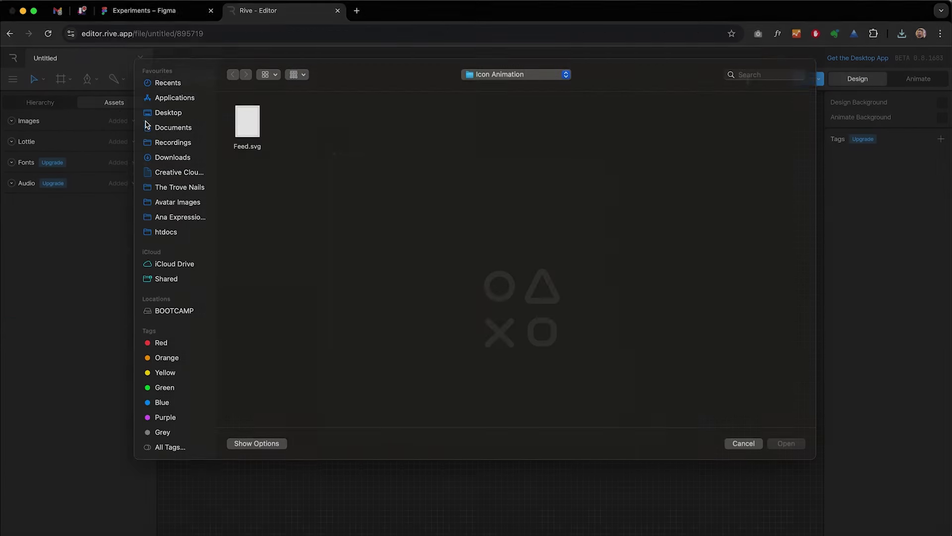
click(250, 143)
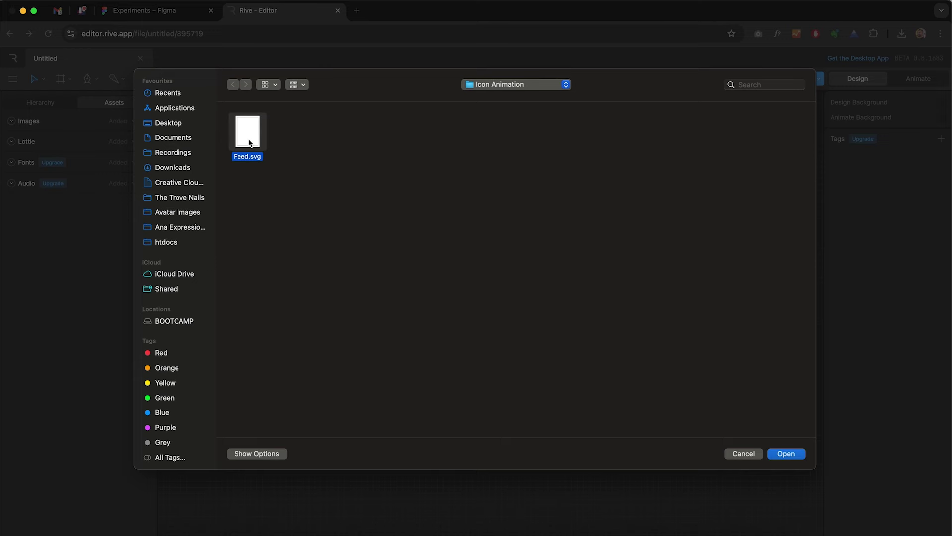
click(787, 454)
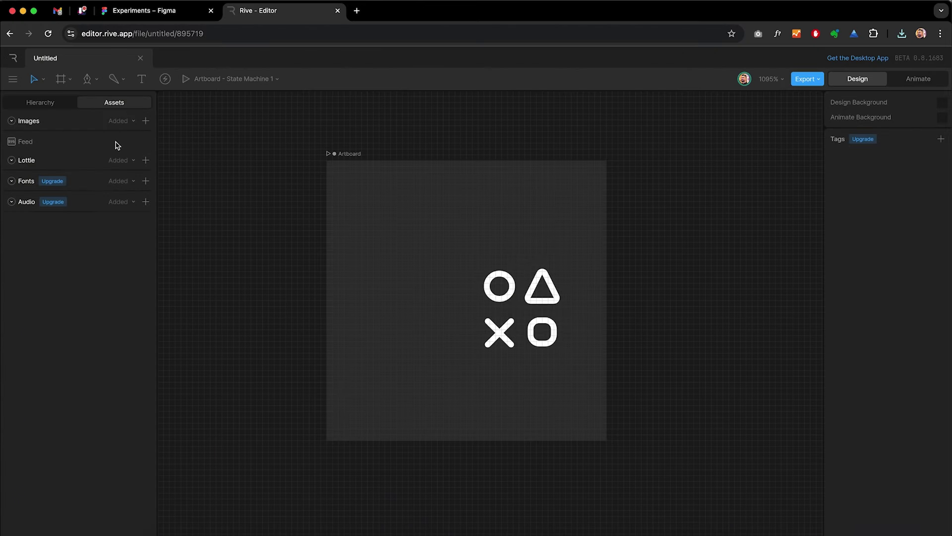
click(31, 146)
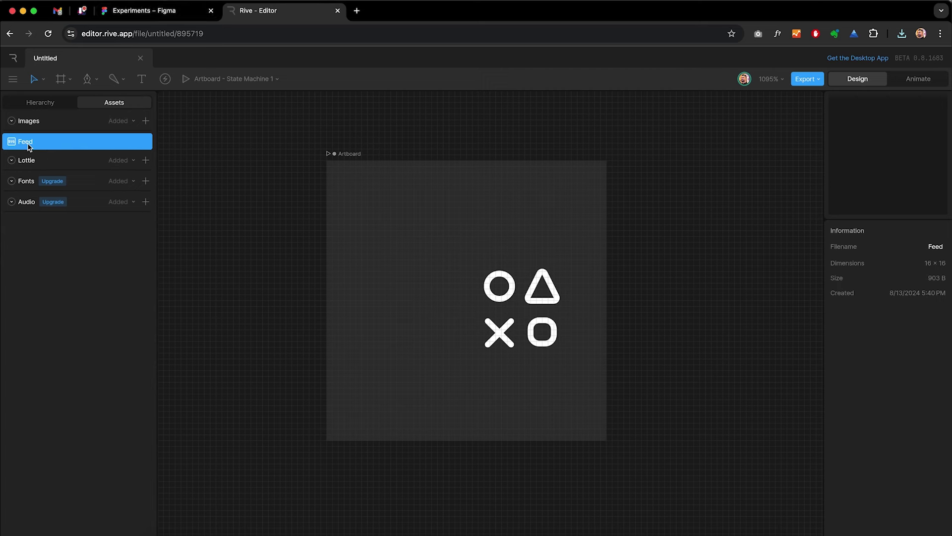
click(54, 103)
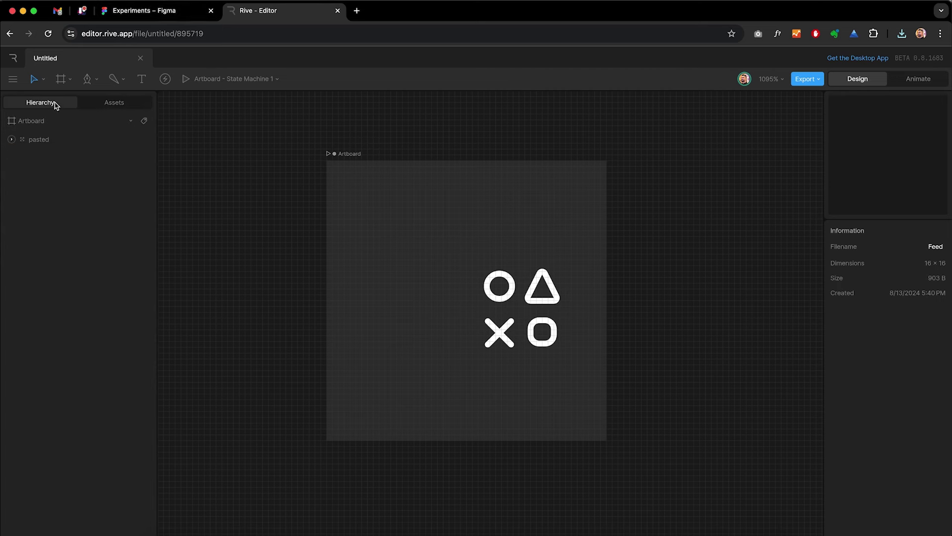
Switch to Figma and select the AI icon instance inside the Explore item's Icon Mask.
click(168, 14)
scroll(506, 185, right, 5)
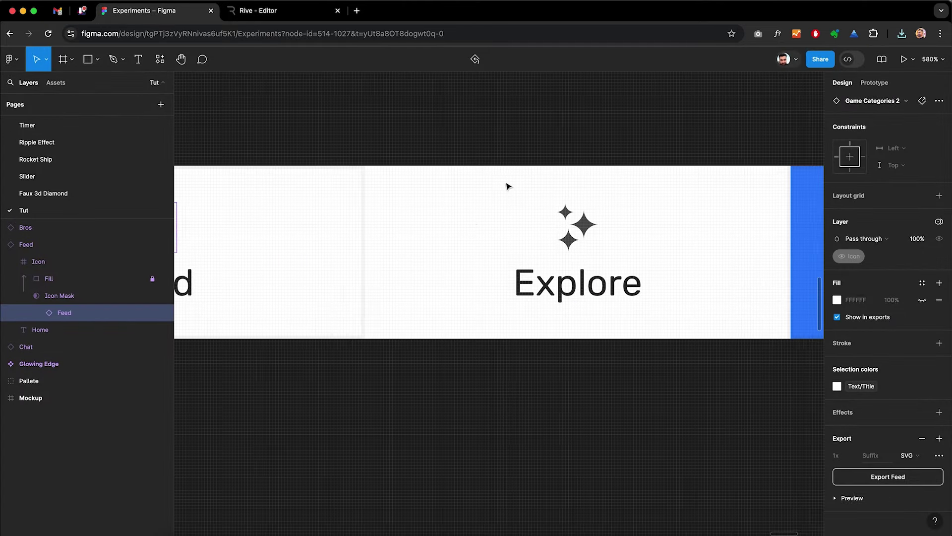
double_click(481, 245)
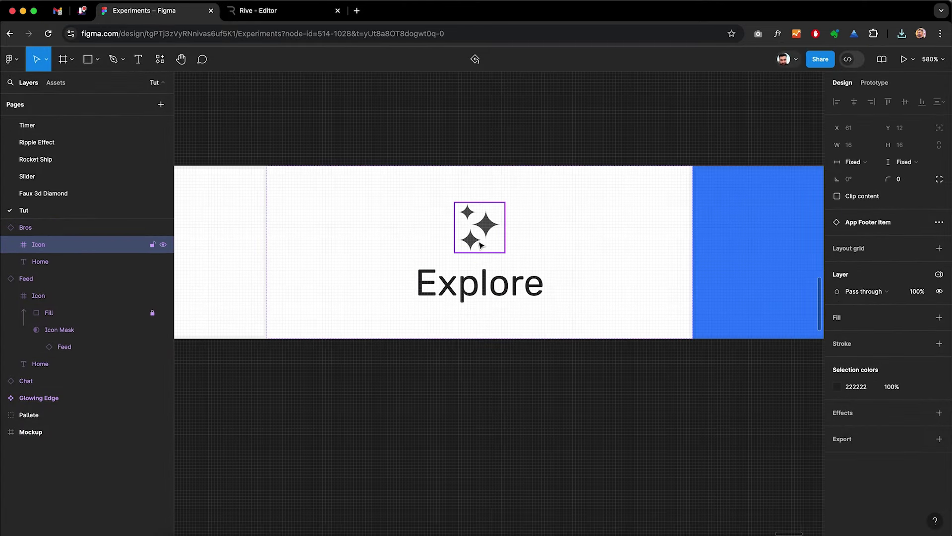
double_click(480, 245)
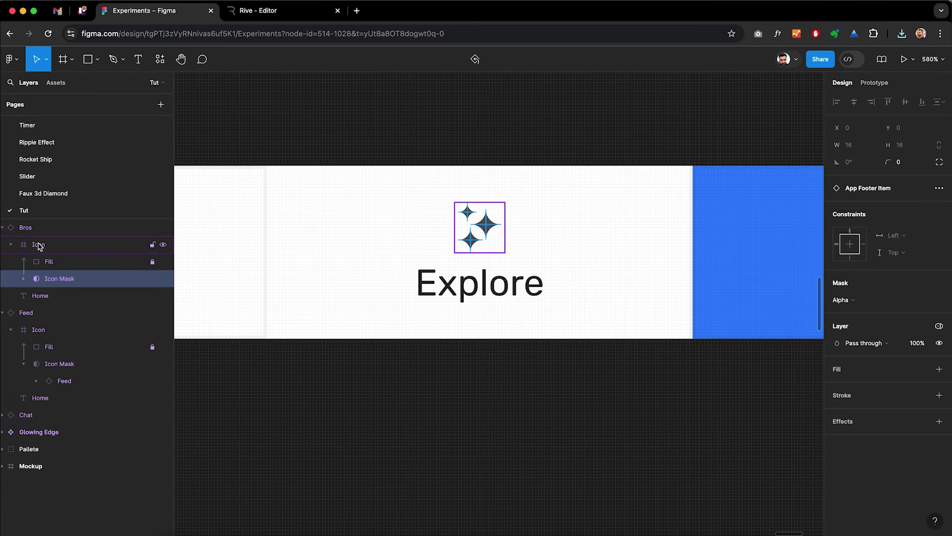
click(23, 278)
click(64, 298)
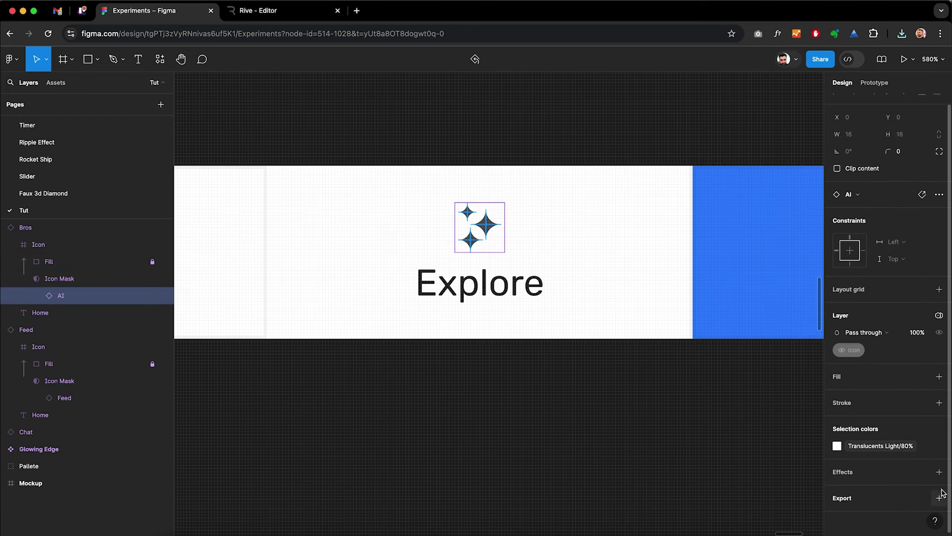
Add an SVG export setting to the AI icon and export it as AI.svg to the Icon Animation folder.
click(939, 472)
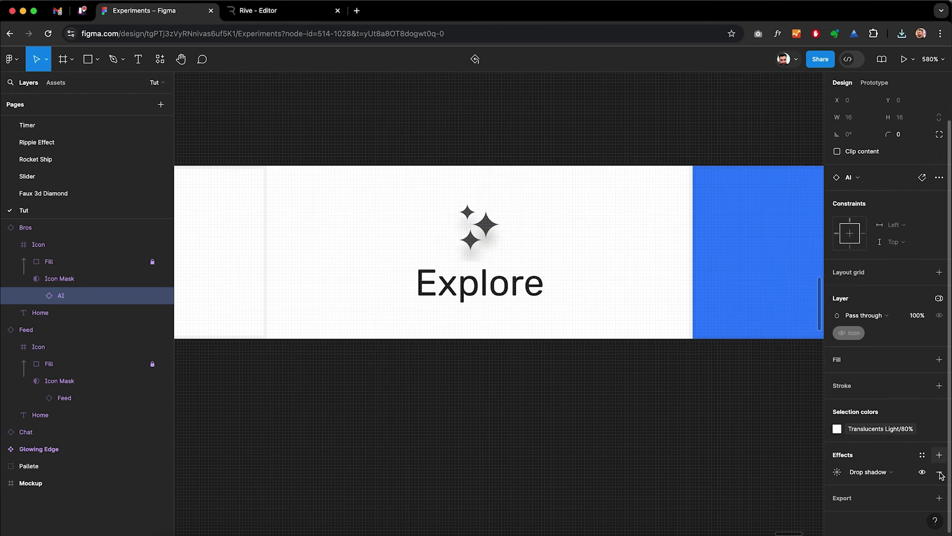
click(939, 473)
click(938, 480)
scroll(938, 480, down, 2)
click(910, 455)
click(915, 478)
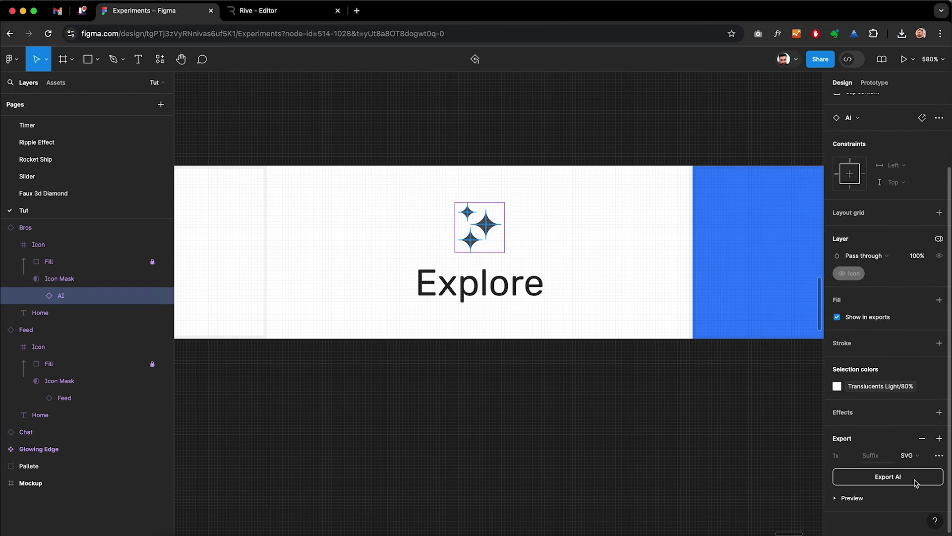
click(882, 476)
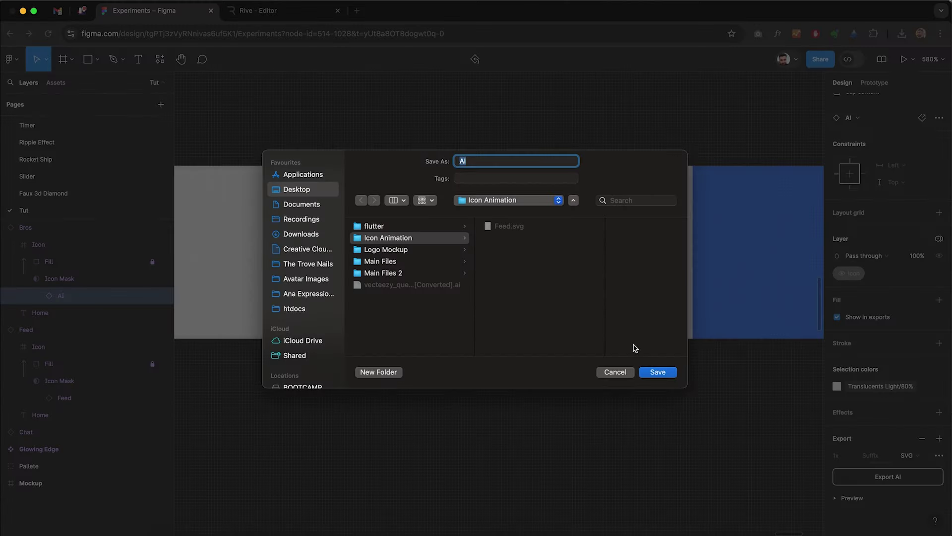
click(658, 372)
Select the AI Chat icon instance inside the Chats item's Icon Mask.
scroll(326, 189, right, 8)
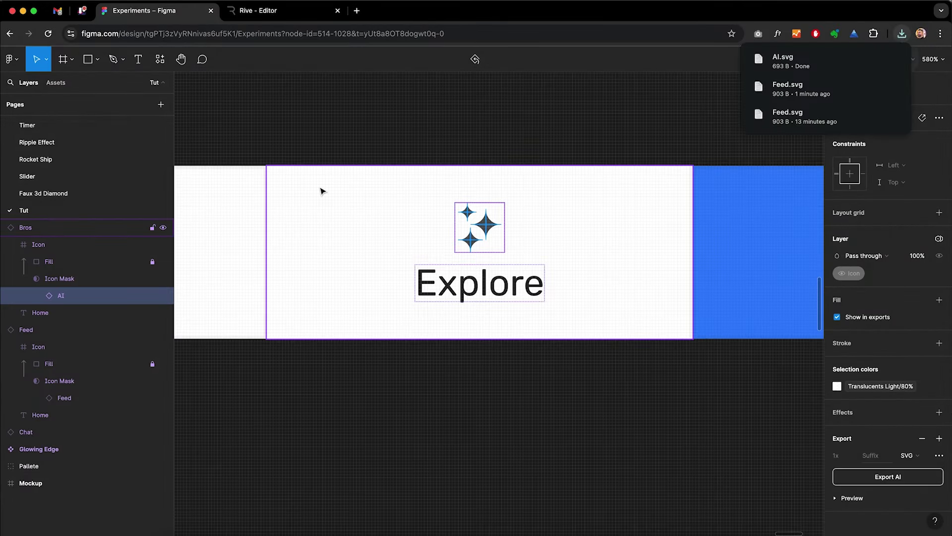
click(456, 273)
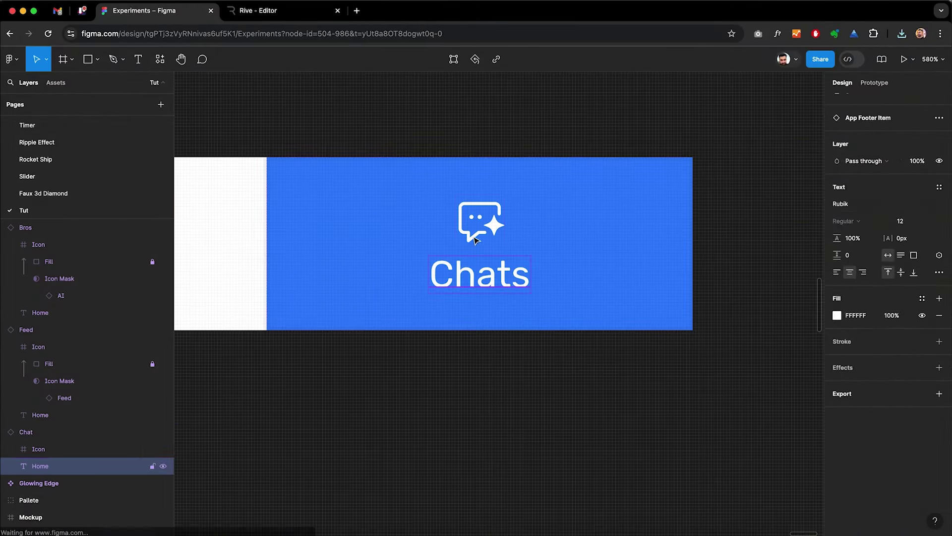
double_click(479, 237)
double_click(478, 237)
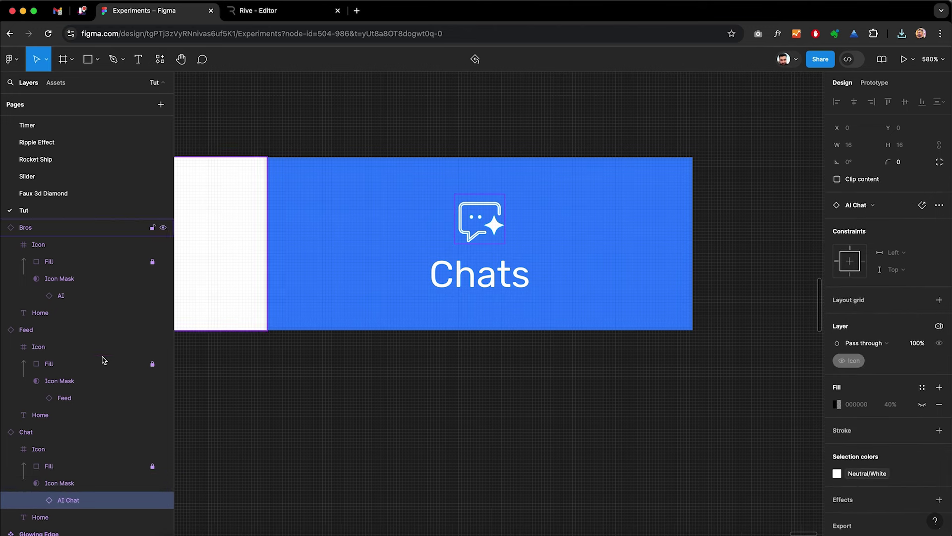
Add an SVG export setting to the AI Chat icon and export it as AI Chat.svg to the Icon Animation folder.
scroll(102, 361, down, 2)
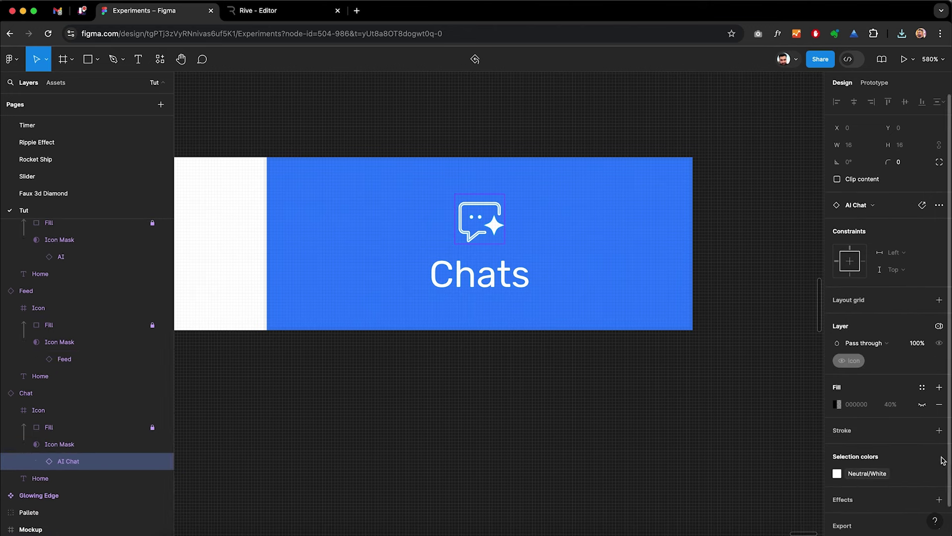
scroll(941, 458, down, 1)
click(938, 496)
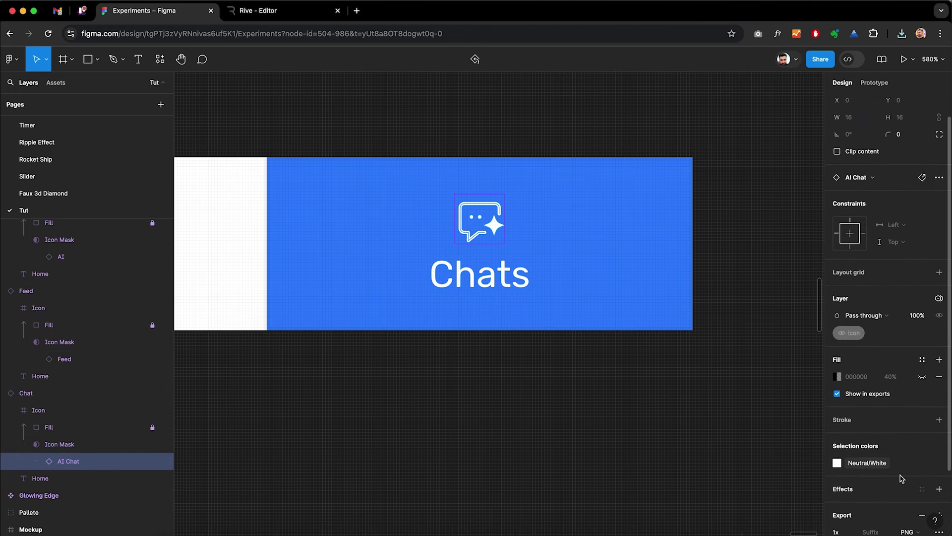
scroll(903, 479, down, 1)
click(914, 455)
click(920, 481)
key(super+shift+e)
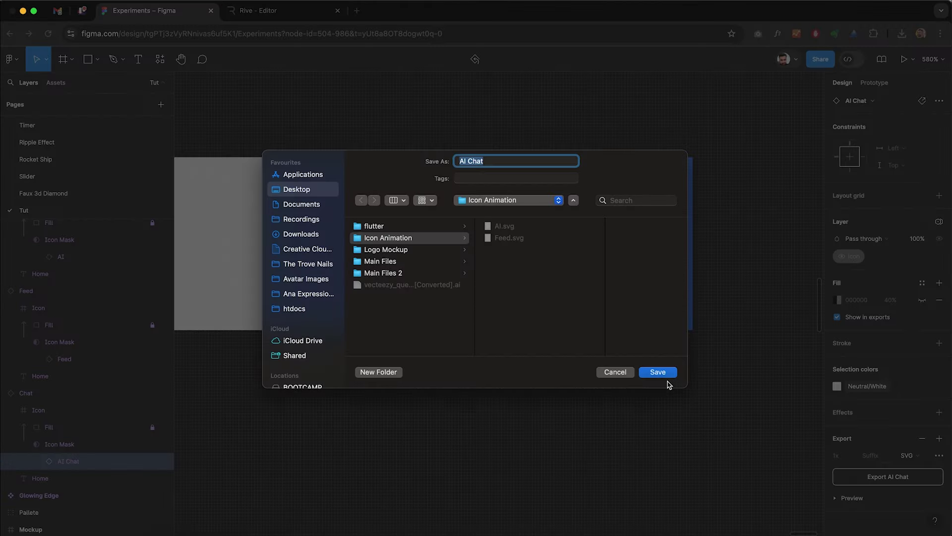
click(653, 373)
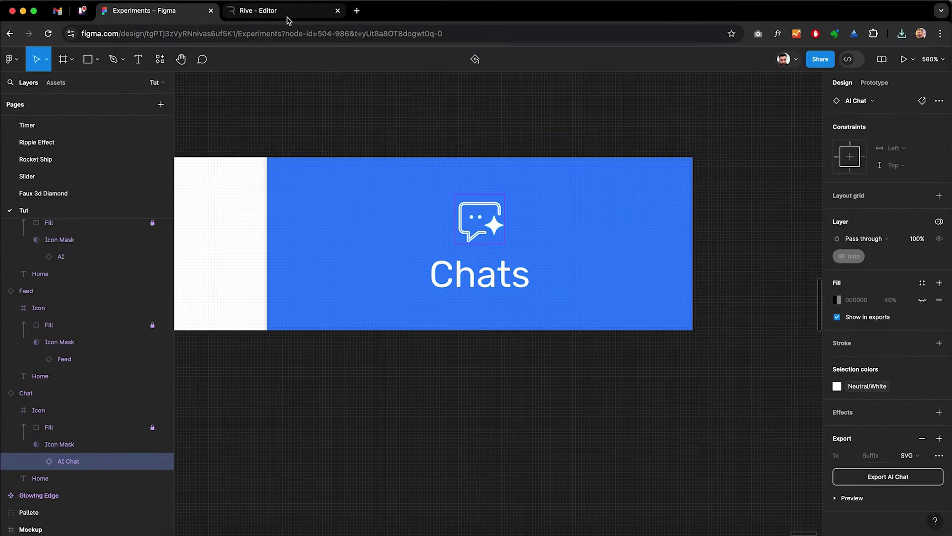
Switch to the Rive editor and import AI.svg and AI Chat.svg from the Icon Animation folder as image assets.
click(286, 16)
click(123, 102)
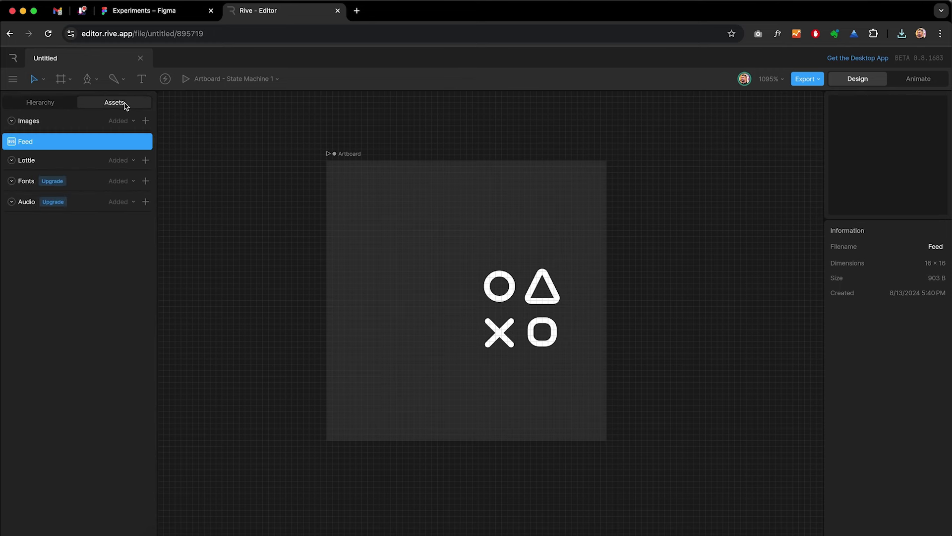
click(146, 122)
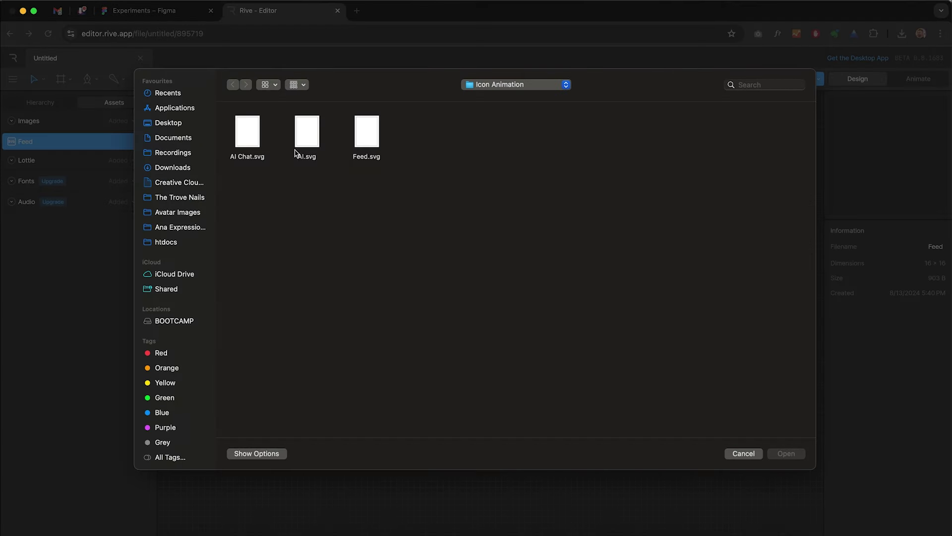
click(314, 157)
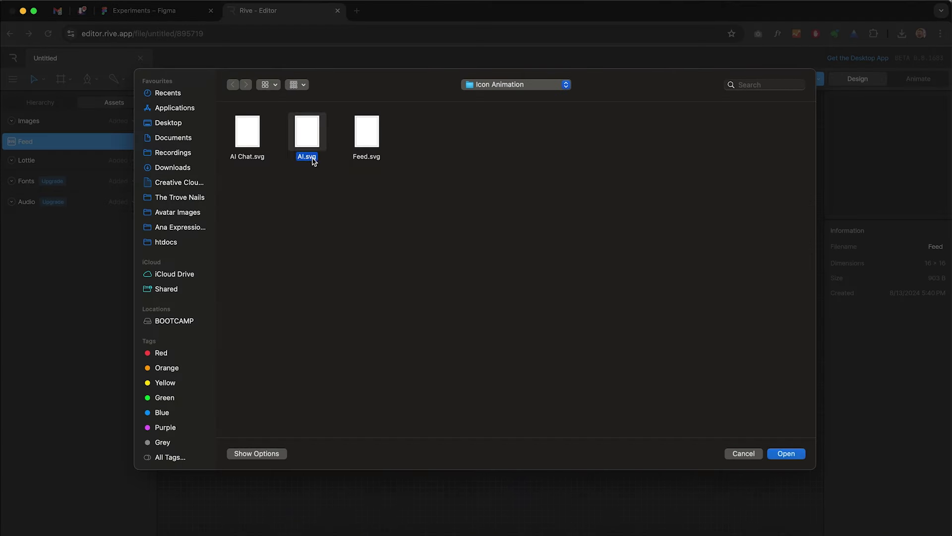
super+click(254, 158)
click(787, 452)
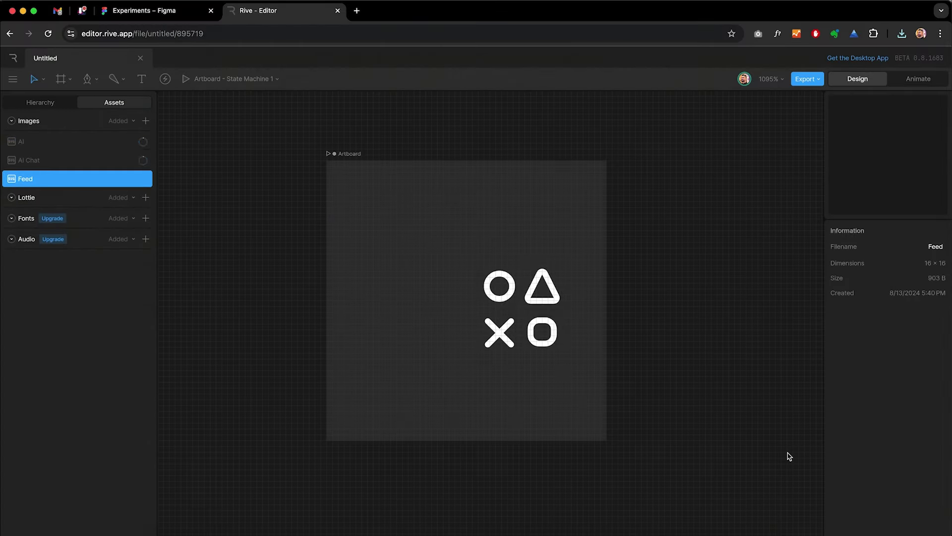
Try to place the AI Chat and Feed image assets on the canvas beside the existing artboard.
click(448, 210)
scroll(447, 210, right, 5)
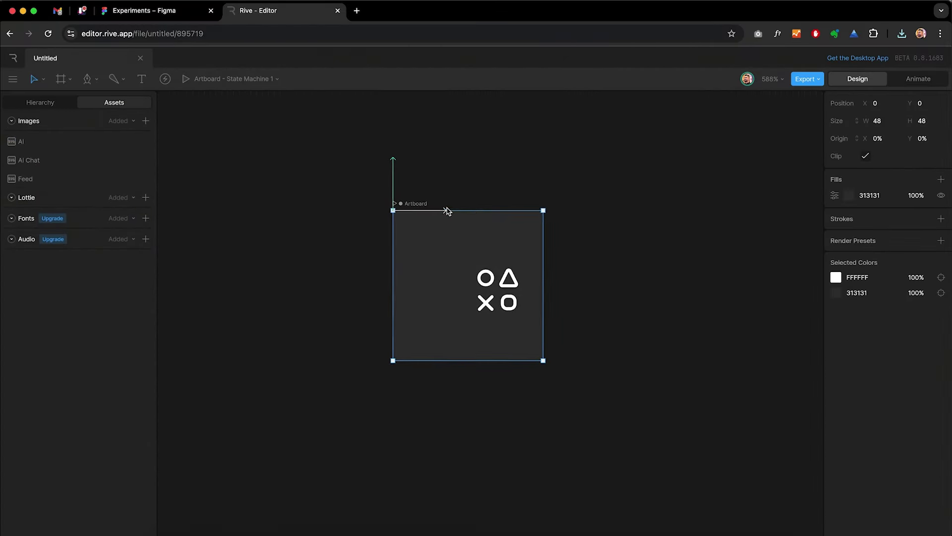
scroll(253, 193, right, 2)
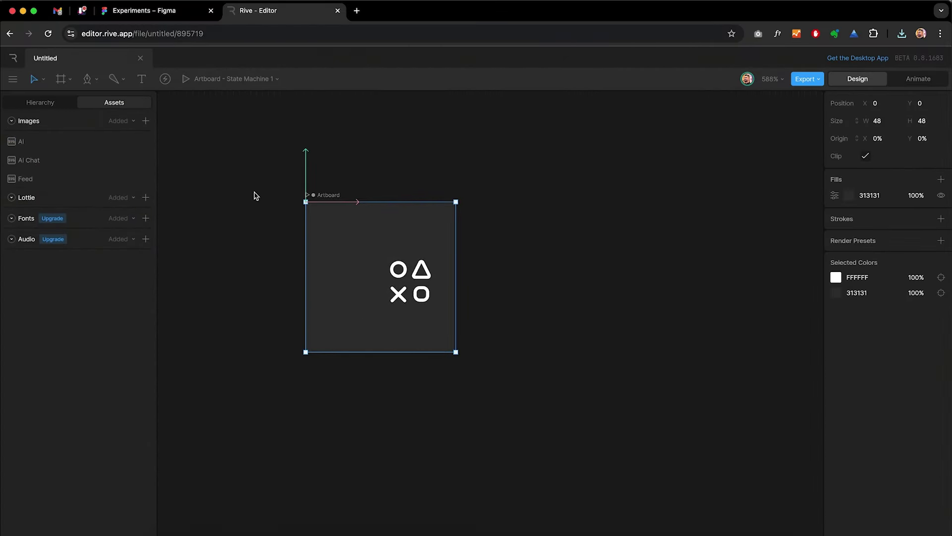
click(34, 164)
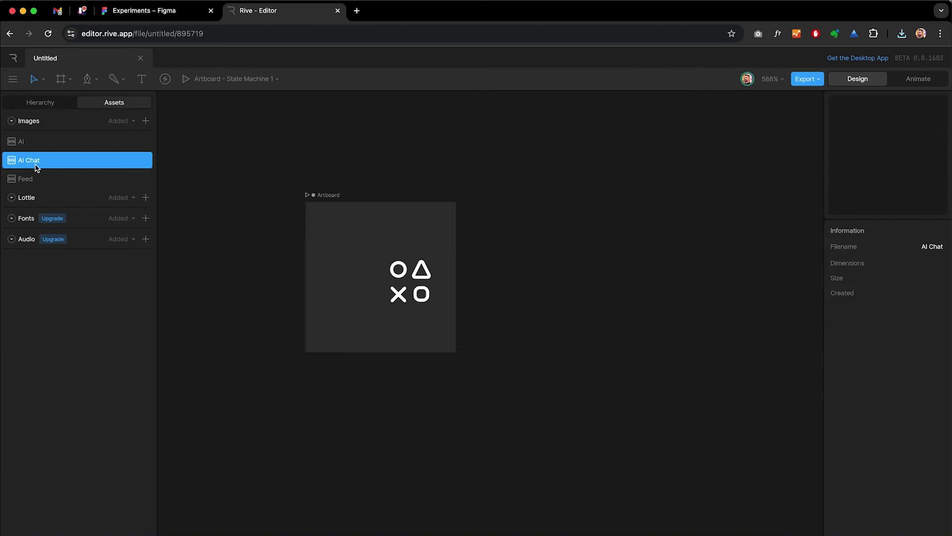
shift+click(32, 182)
drag(32, 163, 551, 224)
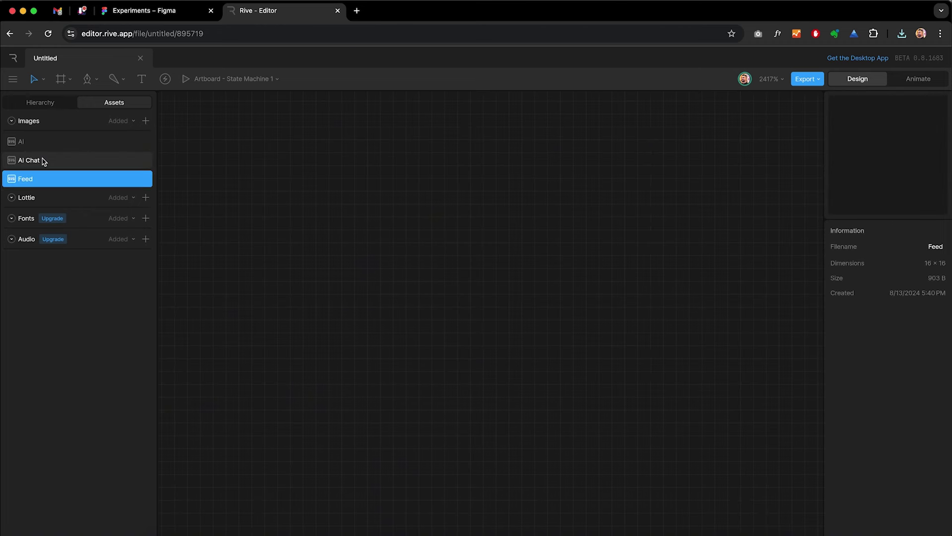
Generate separate artboards from the AI and AI Chat image assets.
shift+click(43, 161)
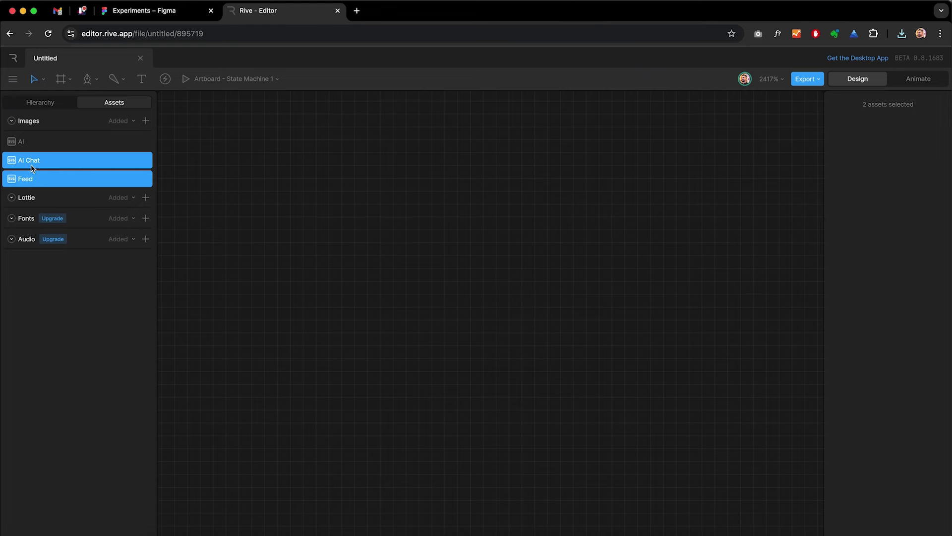
click(30, 167)
shift+click(22, 143)
right_click(23, 145)
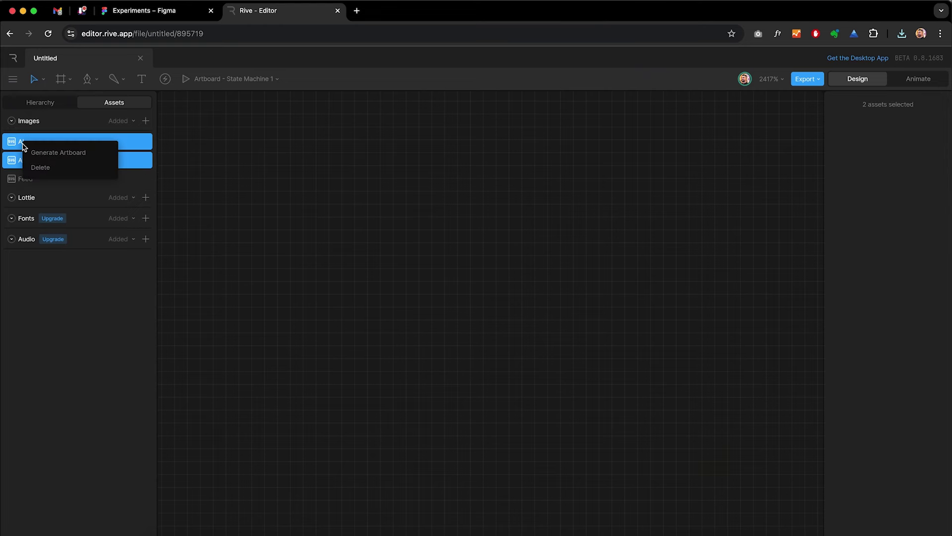
click(45, 154)
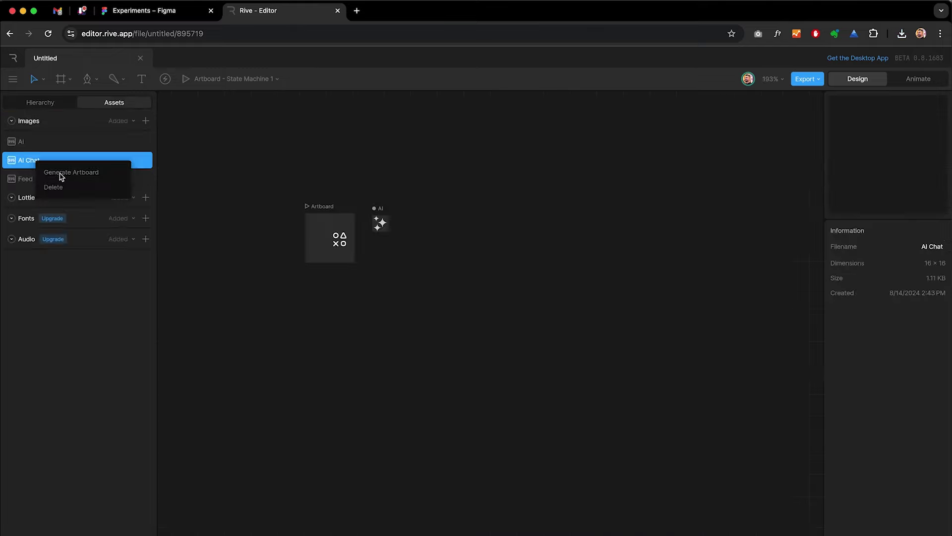
click(60, 173)
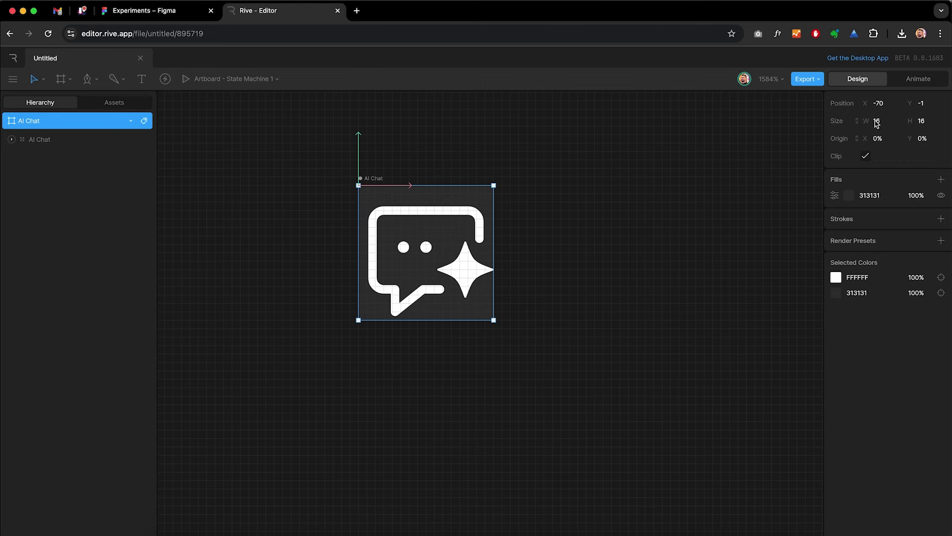
Set the AI Chat artboard's size to 48 wide by 48 high.
click(884, 123)
text(48)
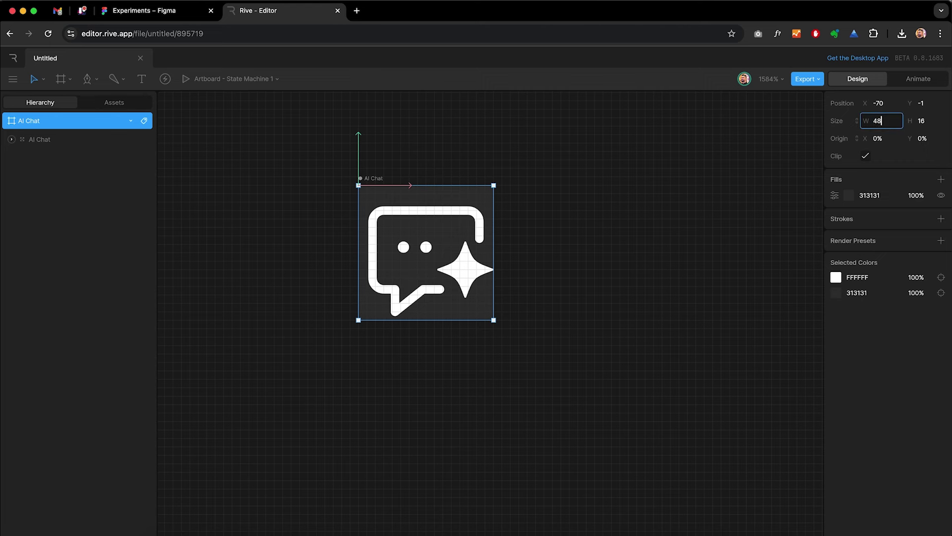
key(Return)
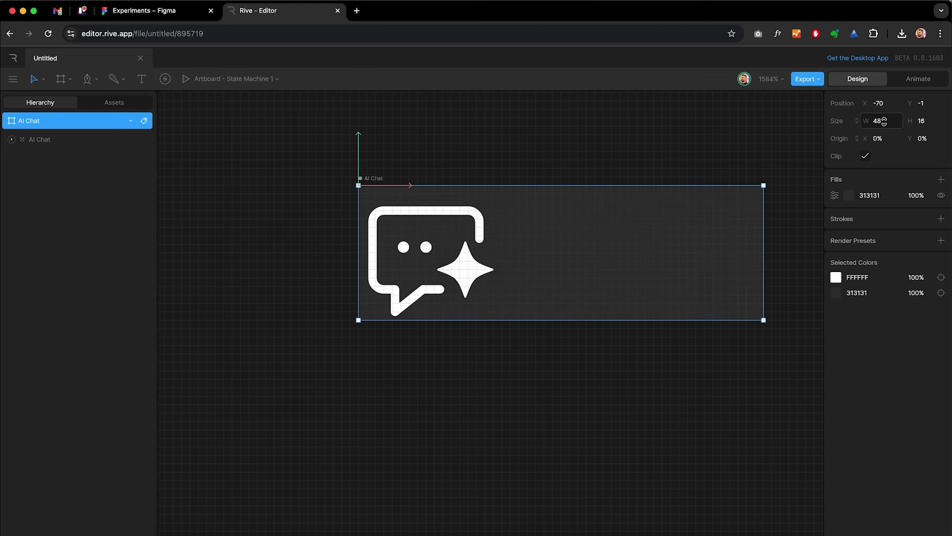
click(929, 123)
text(48)
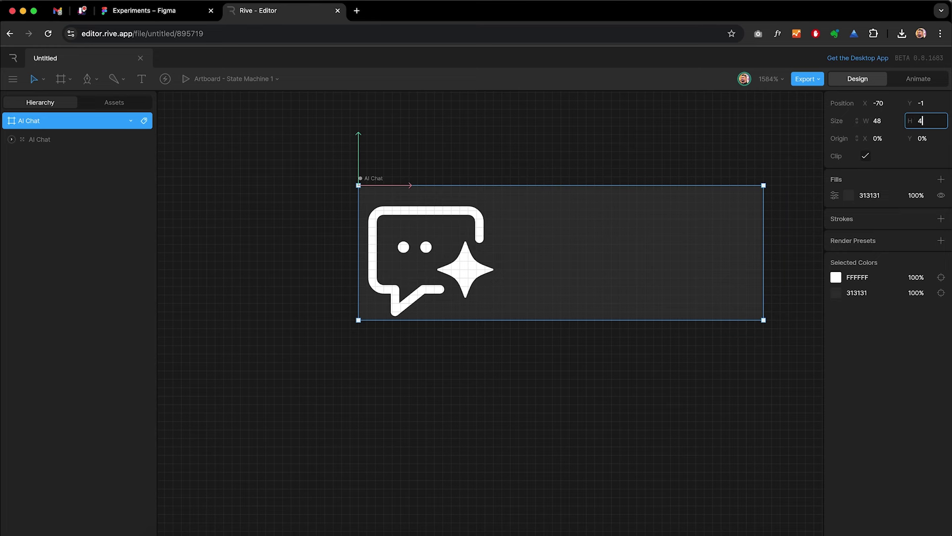
key(Return)
Scale the AI Chat group uniformly to 300% and clear the selection.
click(427, 276)
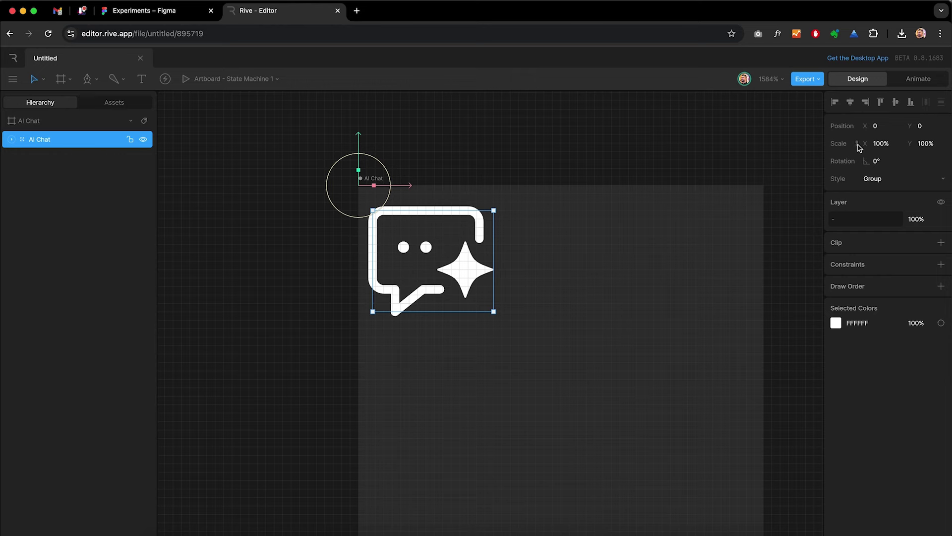
click(893, 145)
click(874, 143)
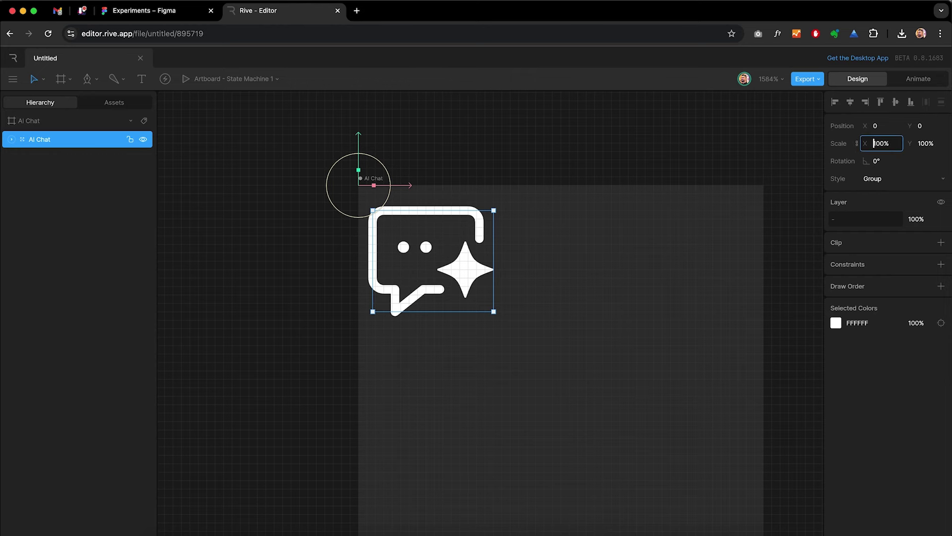
text(3)
key(Return)
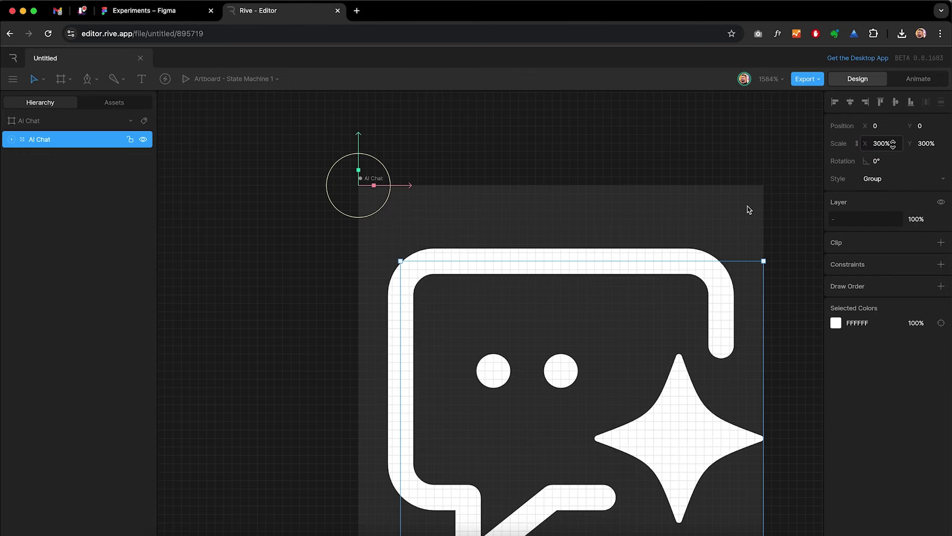
scroll(634, 255, down, 5)
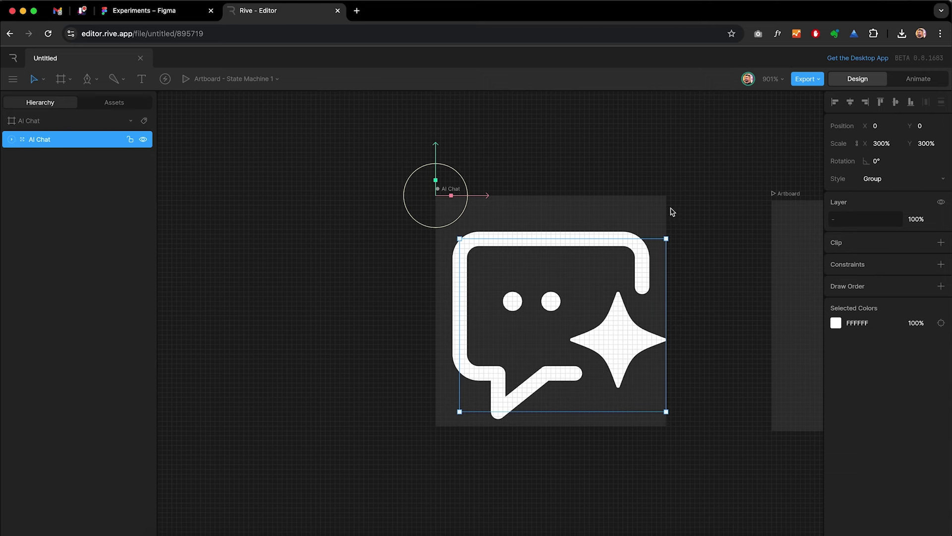
click(689, 217)
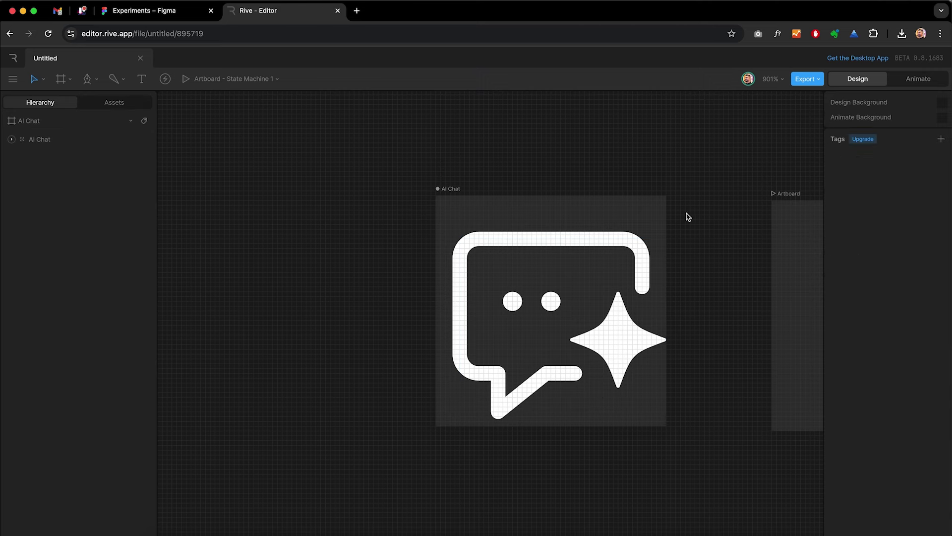
Use Freeze to move the AI Chat group's origin to about X 26, Y 24.82 near the icon's centre.
click(85, 147)
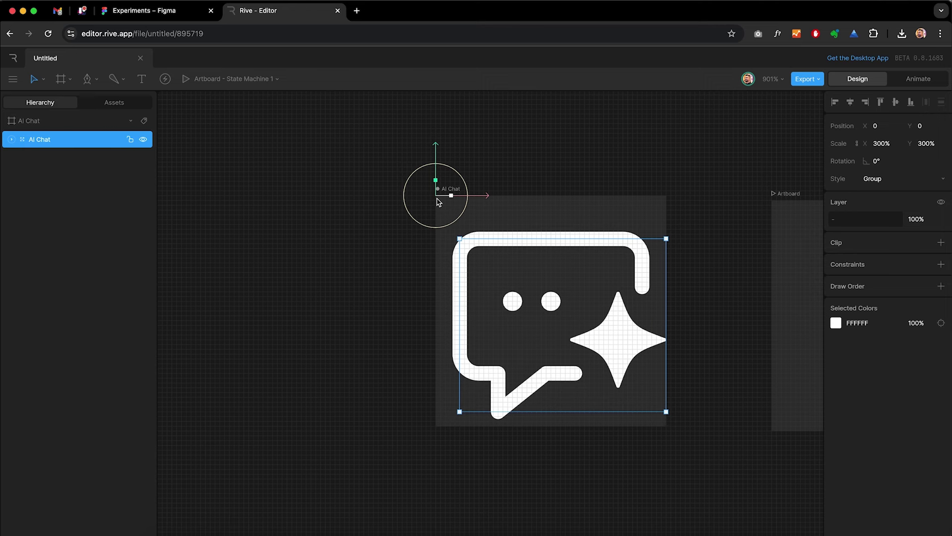
key(y)
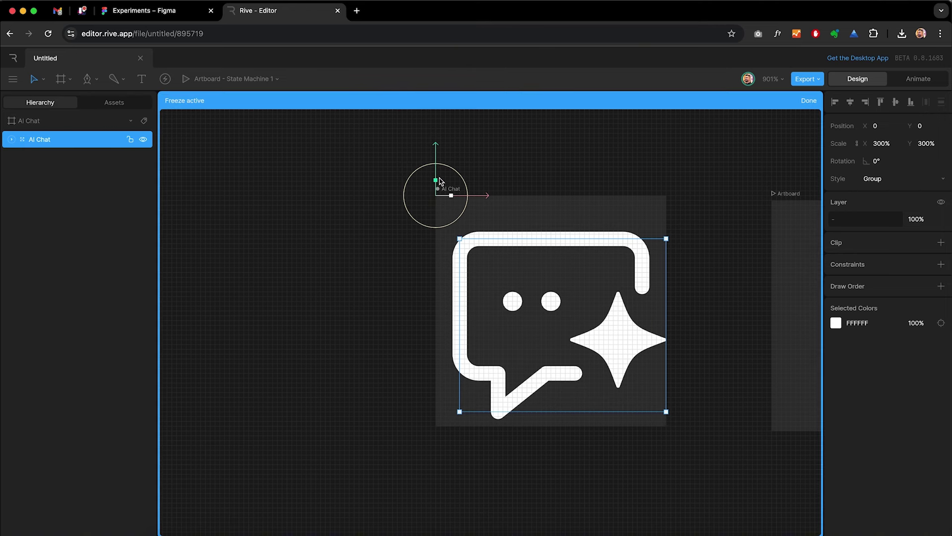
drag(437, 178, 439, 279)
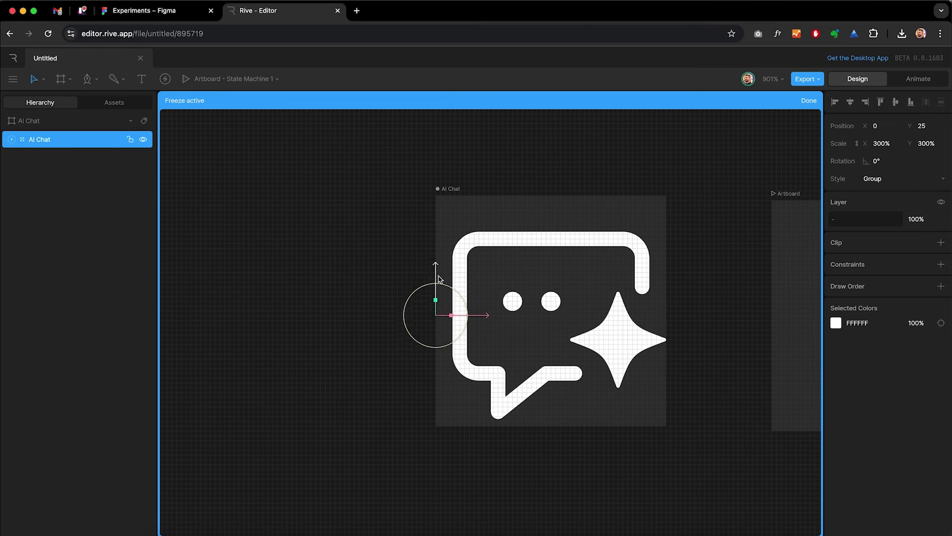
drag(485, 319, 497, 318)
drag(558, 316, 612, 318)
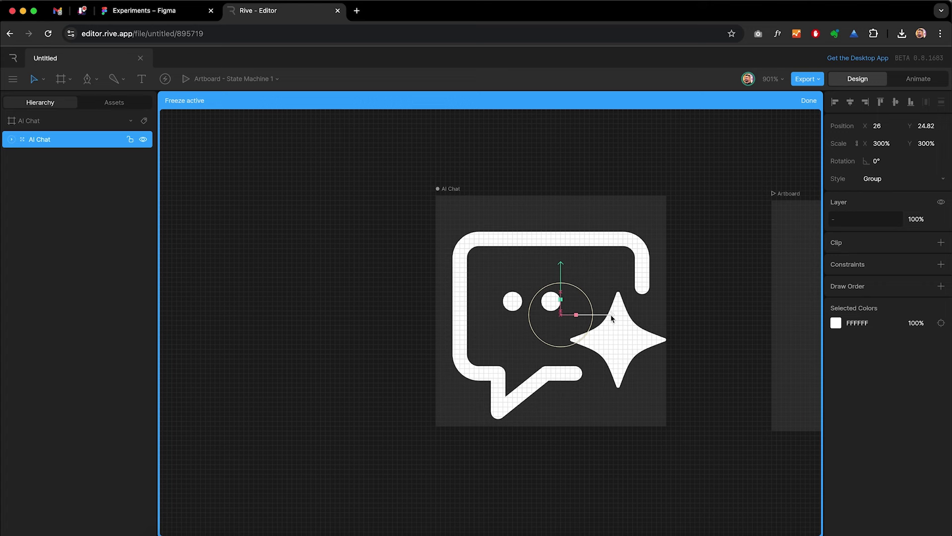
click(807, 99)
Move the AI Chat group to about X 24.53, Y 23.29 on its artboard and expand its child shapes.
mouse_move(561, 276)
mouse_down()
mouse_move(562, 260)
mouse_move(555, 266)
mouse_up()
double_click(62, 142)
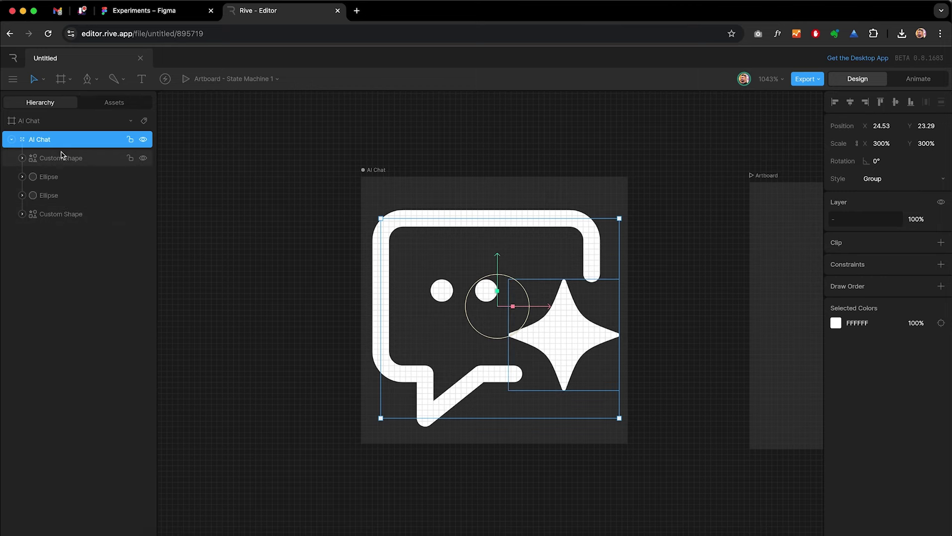
Switch to Figma and select the triangle, Polygon 7, inside the Feed icon.
key(ctrl+shift+Tab)
scroll(372, 192, right, 3)
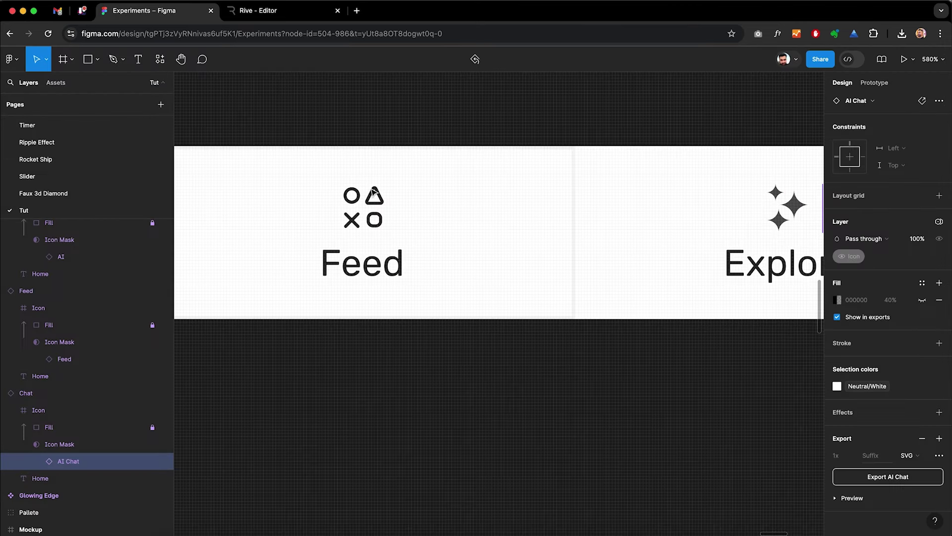
scroll(371, 200, up, 5)
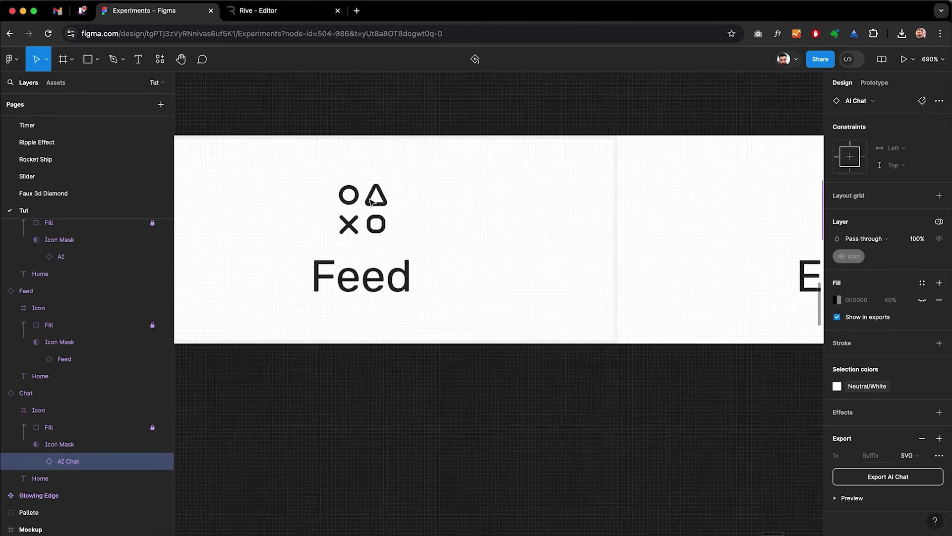
super+click(377, 209)
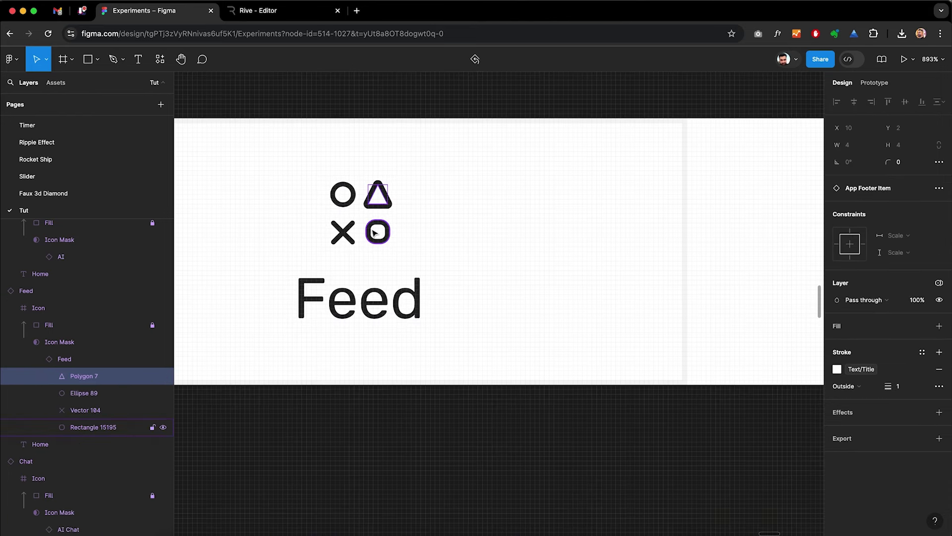
Select the rounded square, Rectangle 15195, in the Feed icon and return to the Rive editor.
click(374, 232)
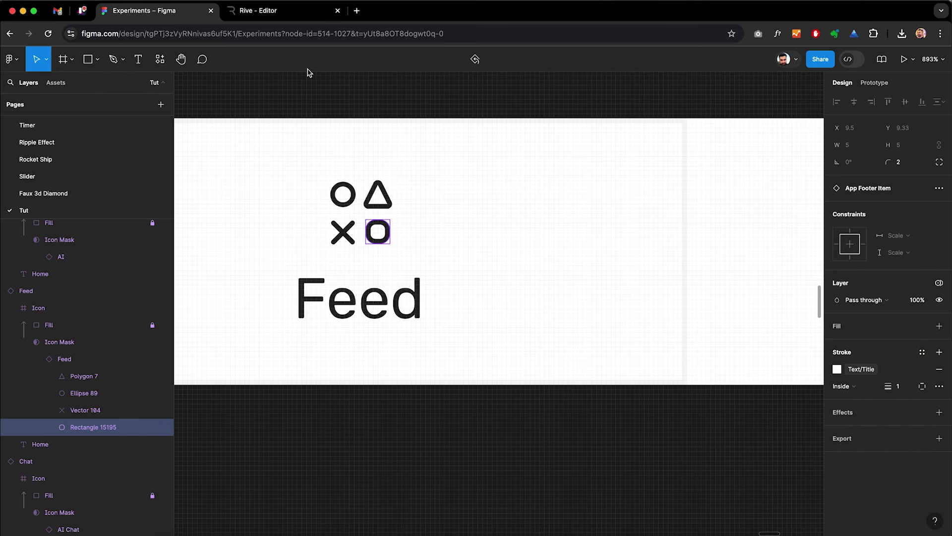
click(293, 17)
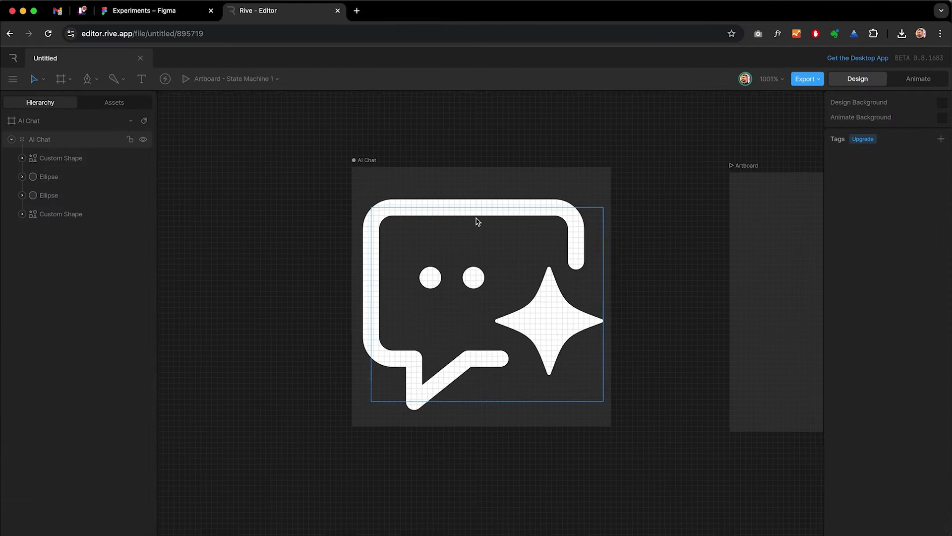
scroll(478, 222, down, 1)
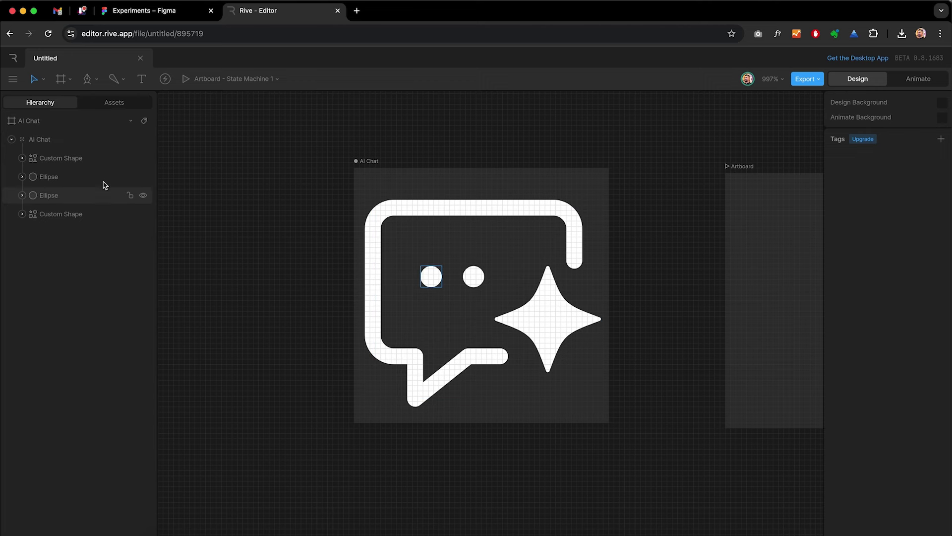
Set the Trim Path of the speech-bubble outline's stroke to Sequential.
click(78, 219)
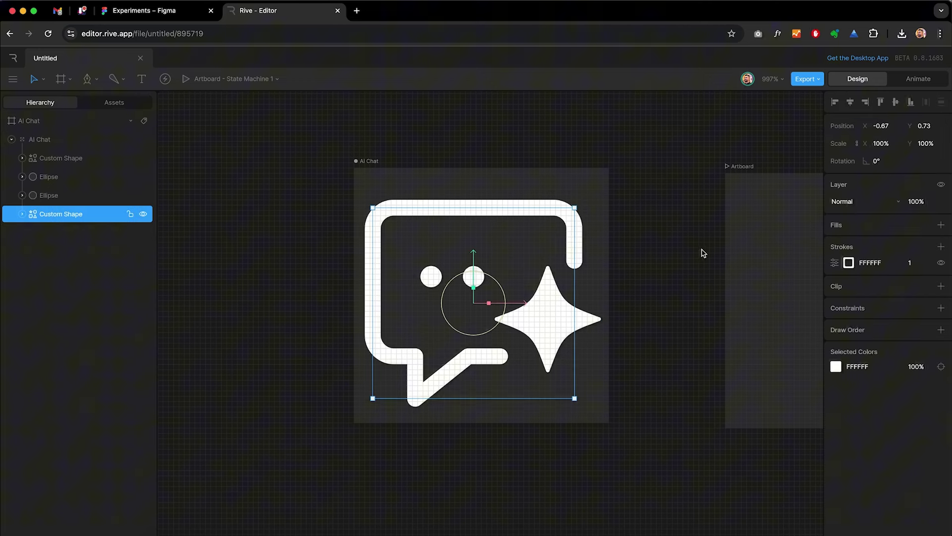
click(836, 264)
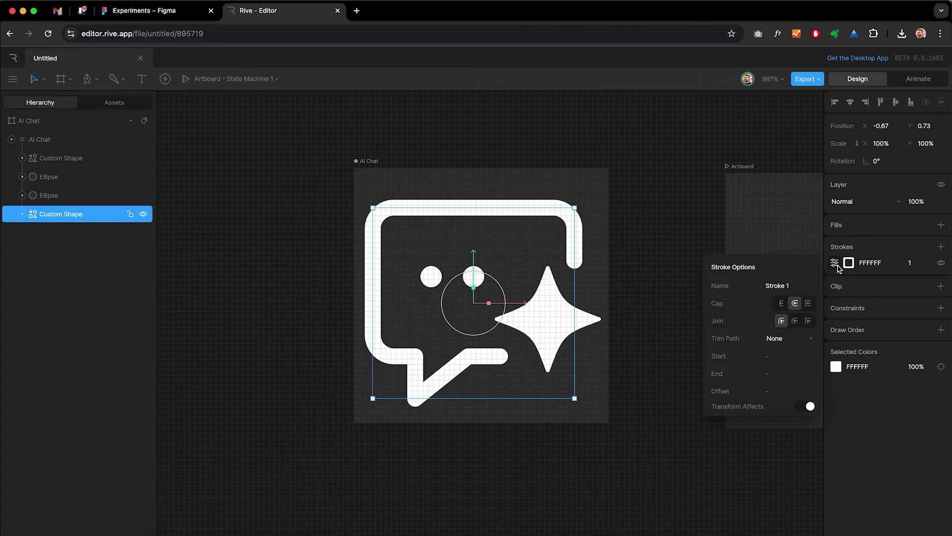
click(791, 340)
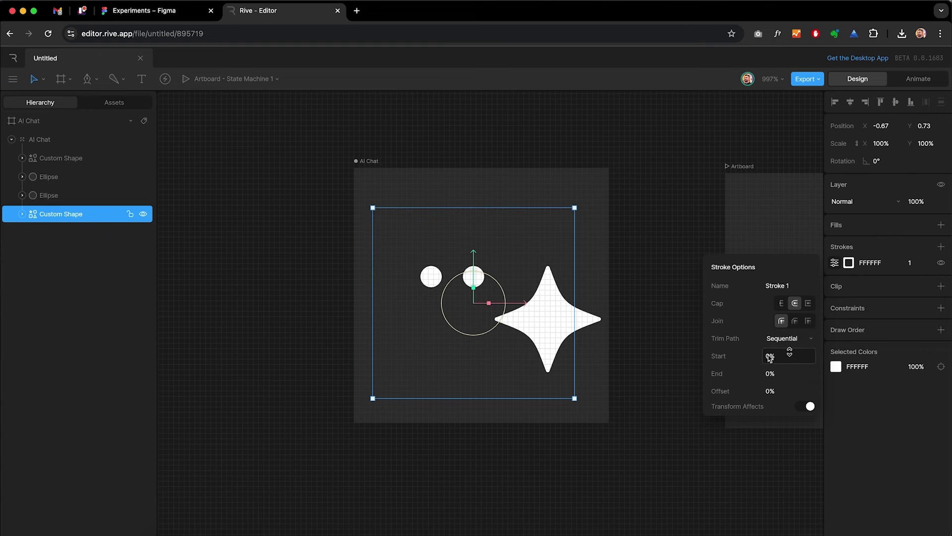
Try trimming the speech-bubble stroke with Start at about 7.75% and End at about 2.75%.
scroll(579, 323, up, 3)
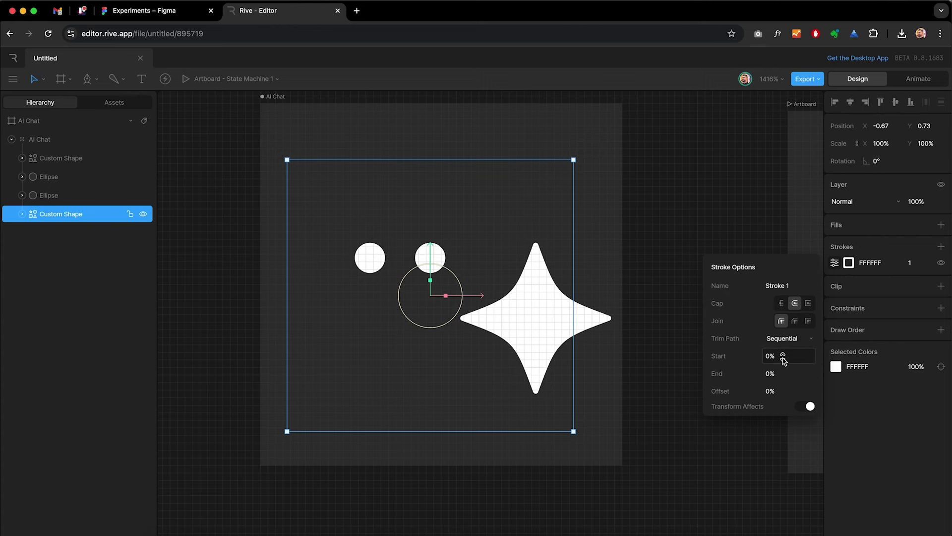
drag(783, 357, 782, 333)
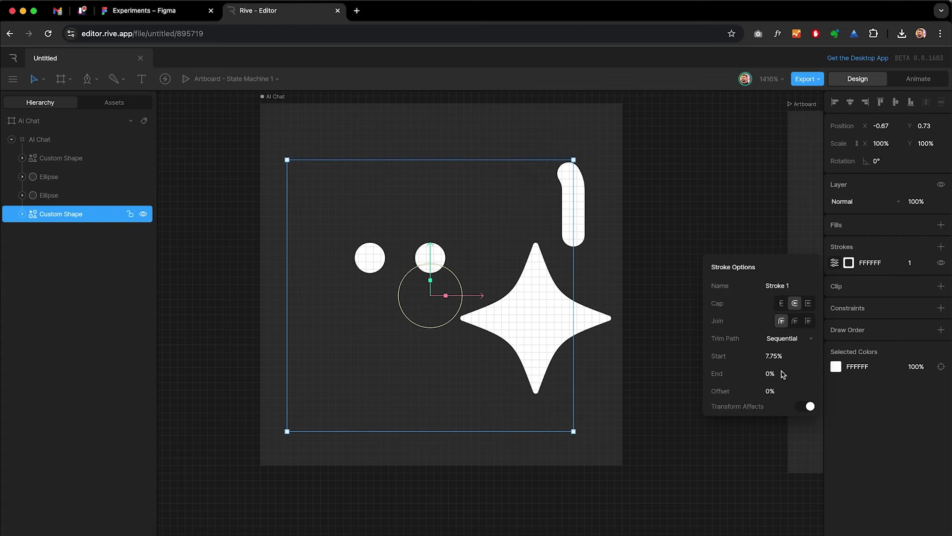
mouse_move(782, 374)
mouse_down()
mouse_move(782, 337)
mouse_move(789, 383)
mouse_up()
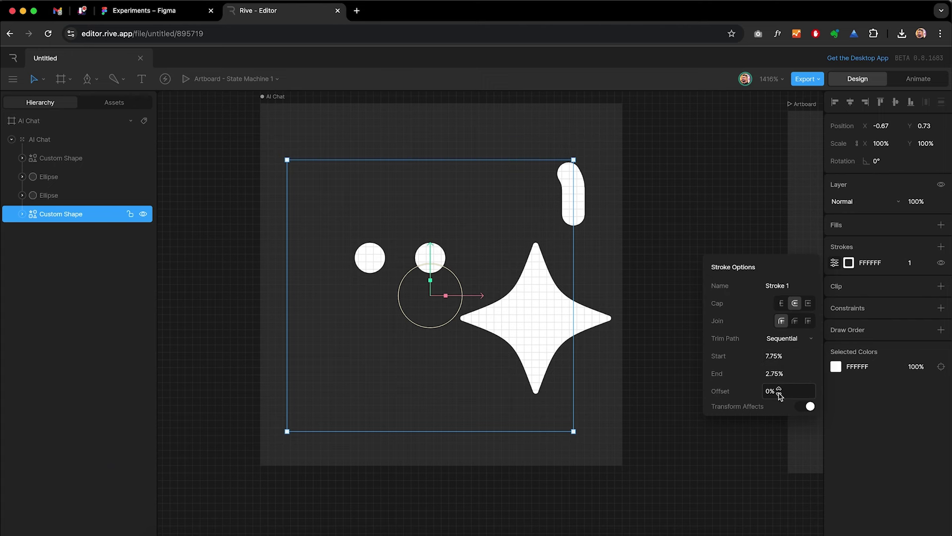
mouse_move(780, 394)
mouse_down()
mouse_move(786, 336)
mouse_move(785, 377)
mouse_move(808, 344)
mouse_move(784, 294)
mouse_move(783, 394)
mouse_up()
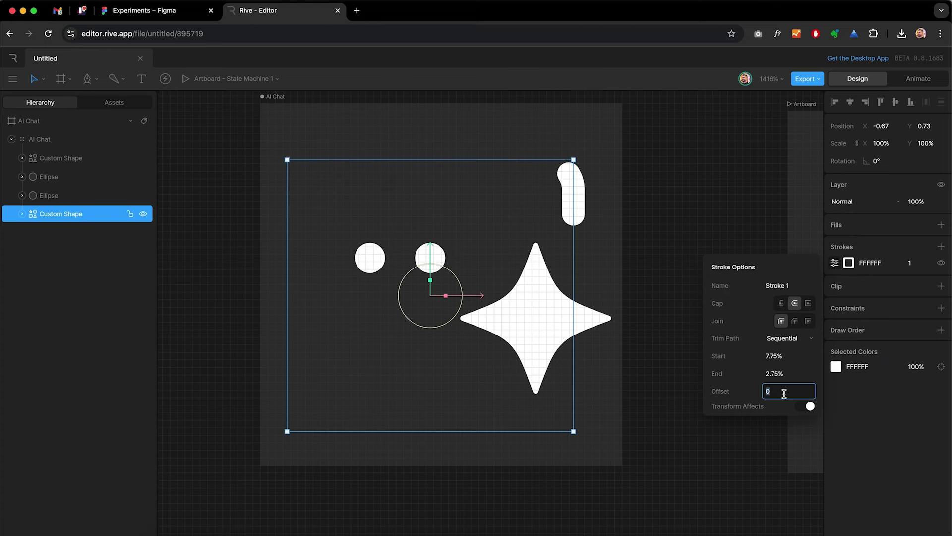
Set the speech-bubble stroke's trim End to 0% and Start to 100%, and clear the selection.
click(779, 357)
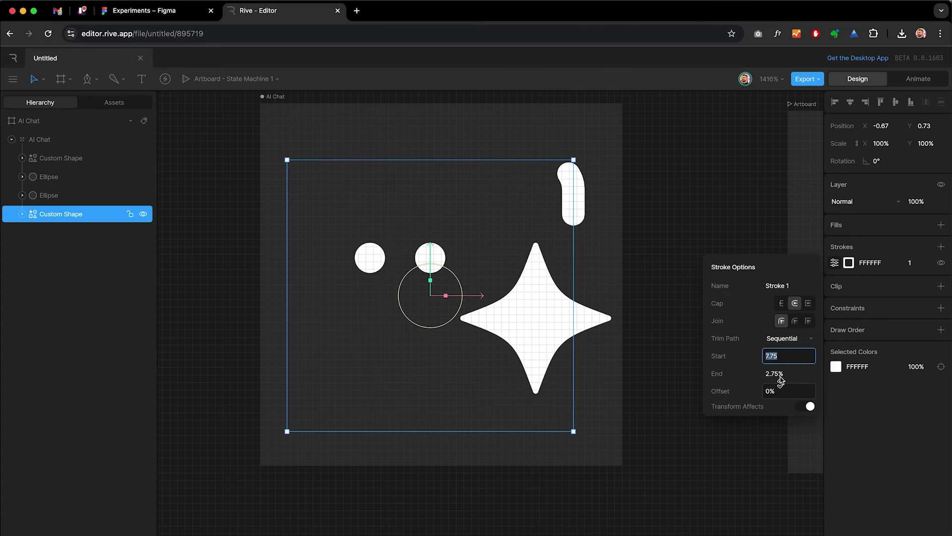
click(780, 374)
text(0)
key(Return)
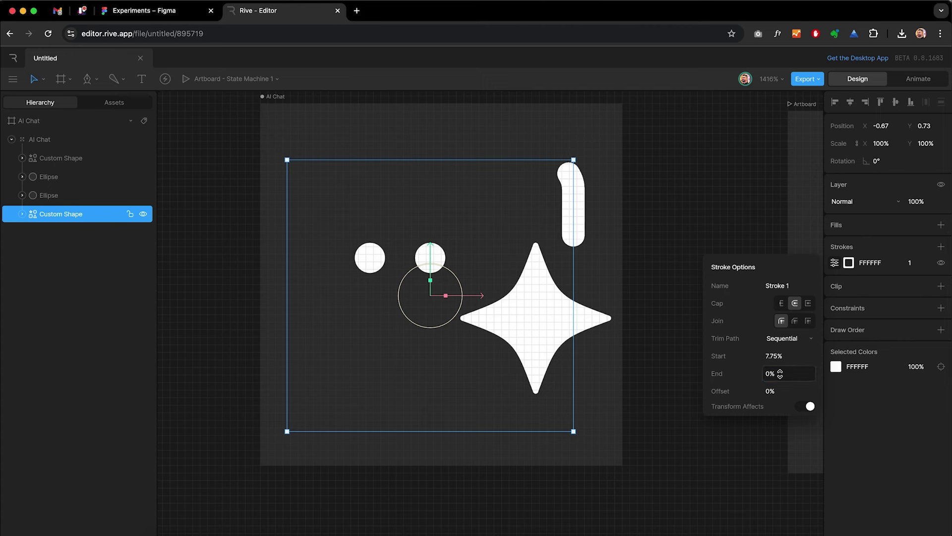
click(780, 365)
text(100)
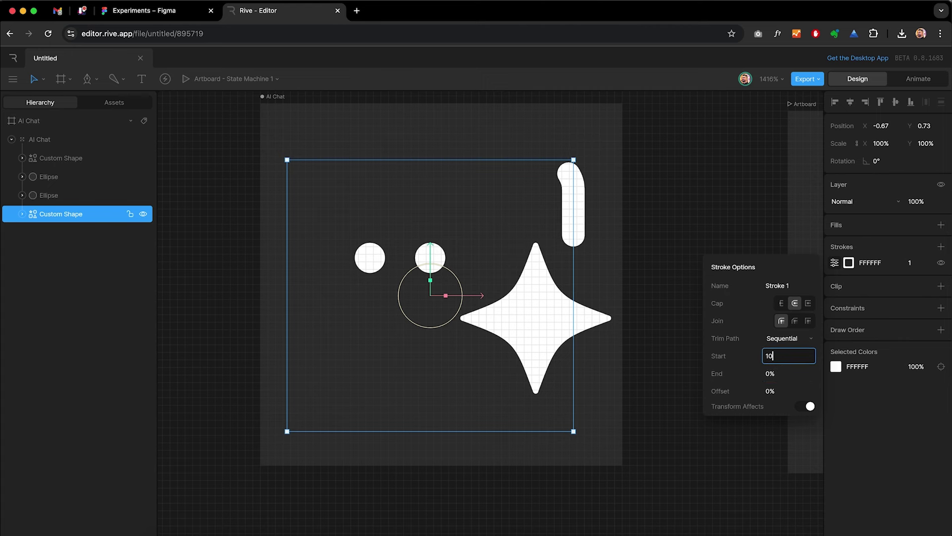
key(Return)
click(777, 373)
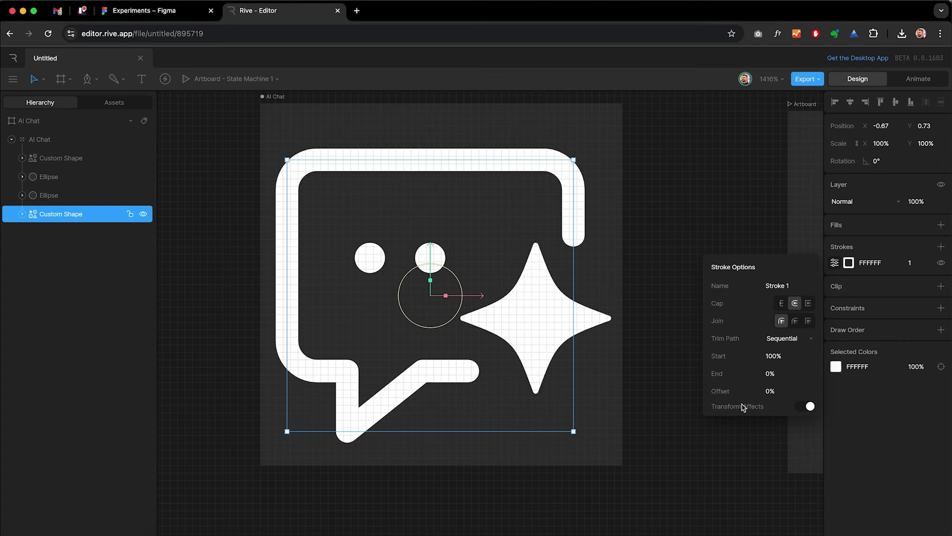
click(682, 275)
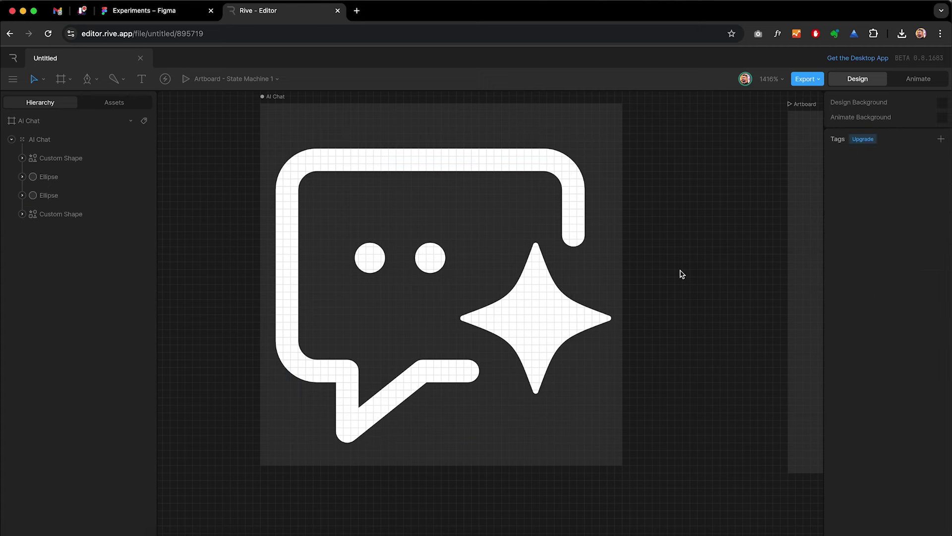
Switch to Animate mode and rename the Timeline 1 animation as Hover.
click(917, 83)
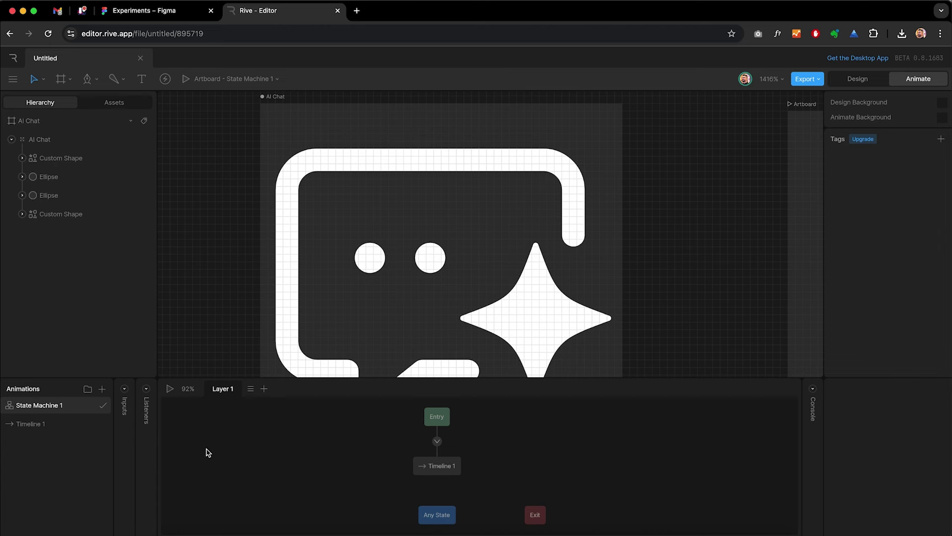
click(46, 426)
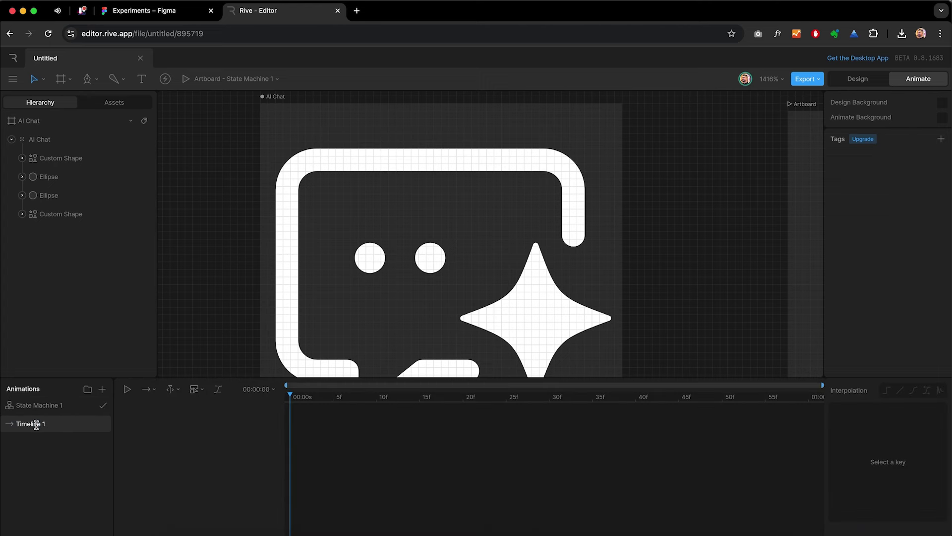
double_click(36, 424)
text(Hover)
Set the Hover timeline's snap keys to 30 fps and its duration to 00:03:00.
scroll(357, 319, down, 3)
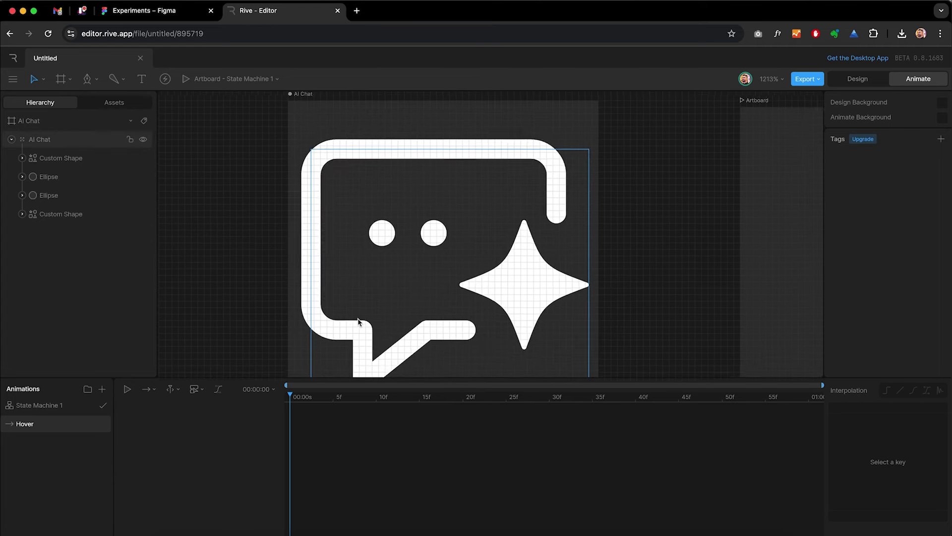
scroll(358, 321, down, 3)
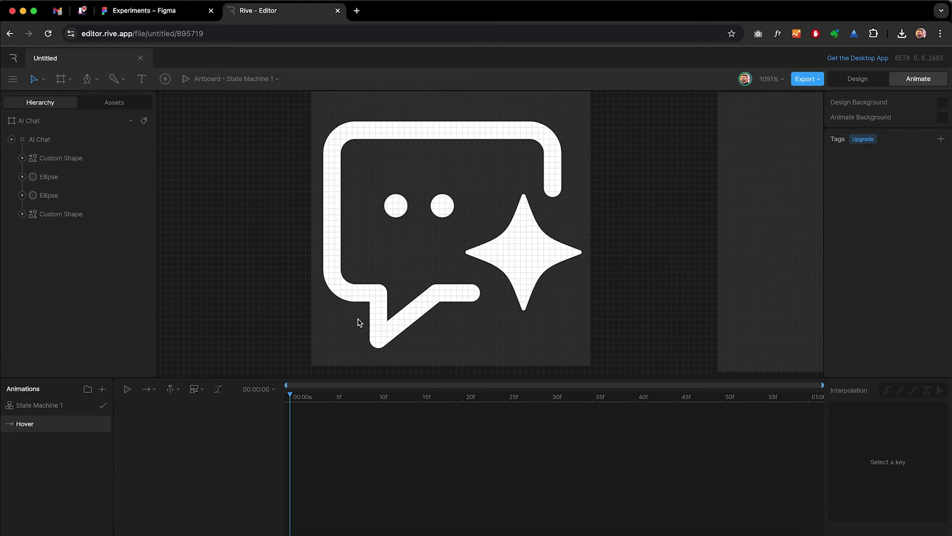
click(274, 390)
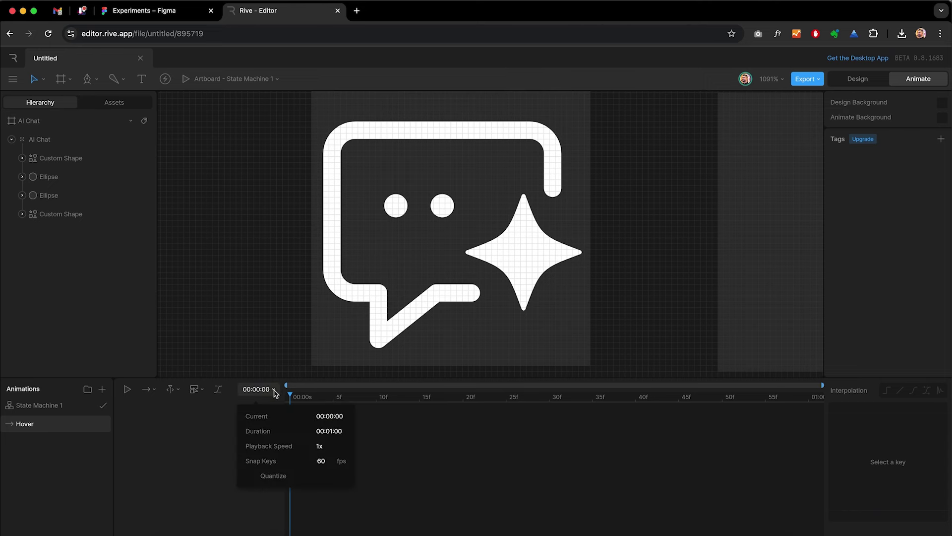
click(325, 461)
text(30)
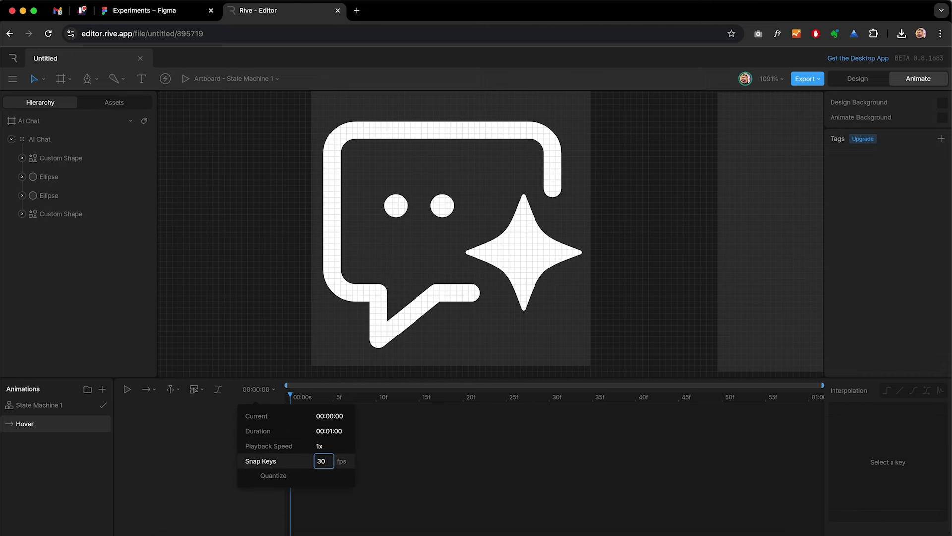
key(Return)
click(330, 431)
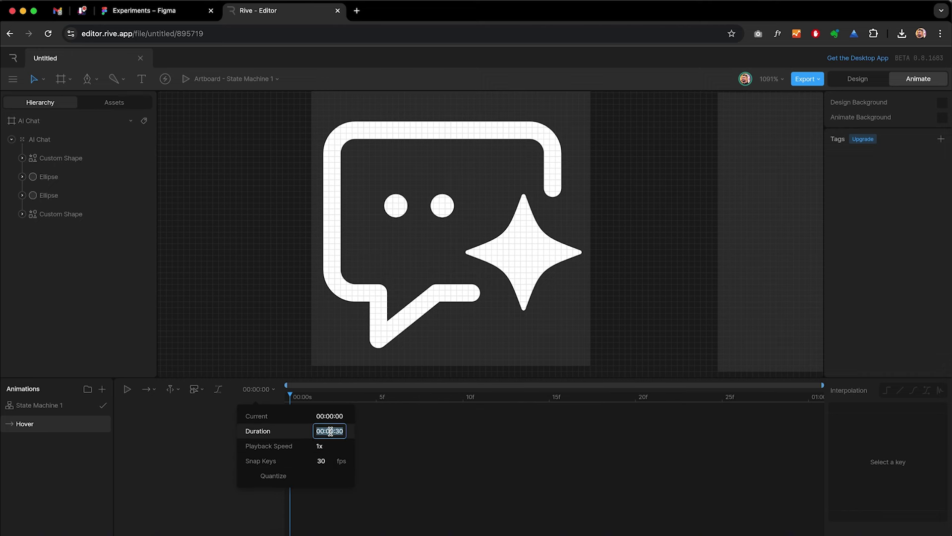
click(330, 431)
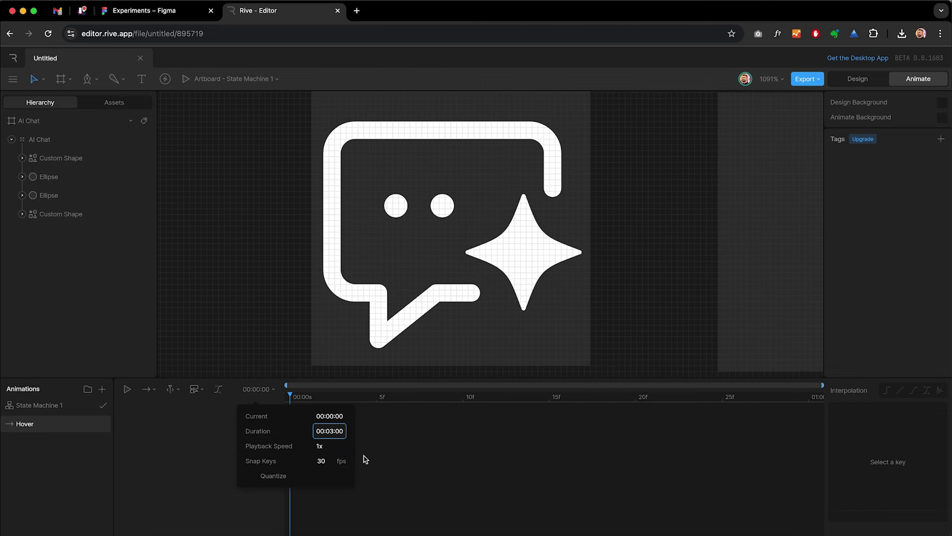
key(Return)
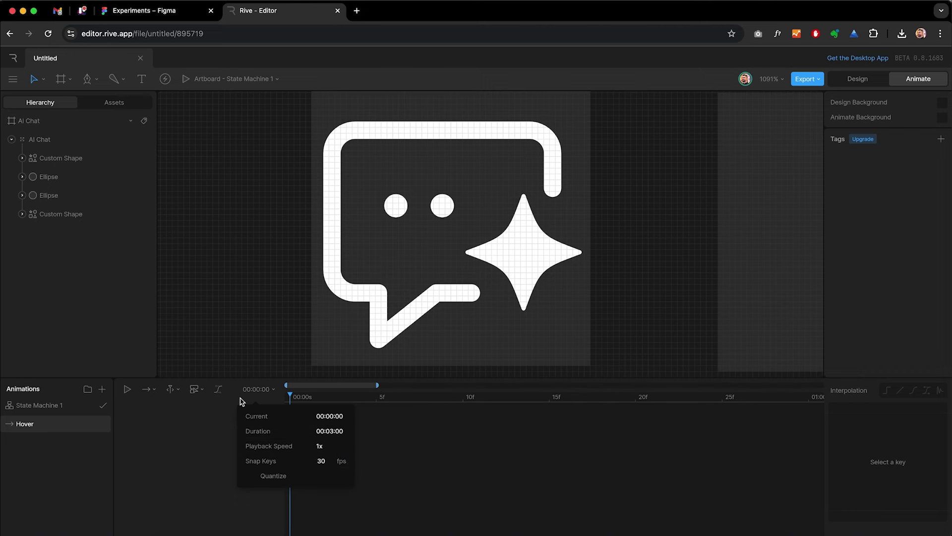
Set the Hover animation to Loop and extend its work area to end at about 1 second 10 frames.
click(178, 392)
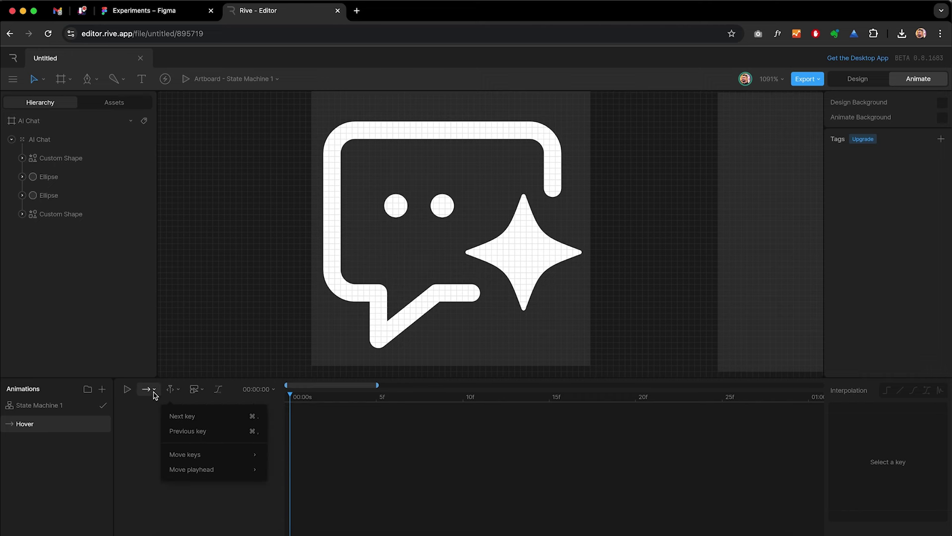
click(153, 391)
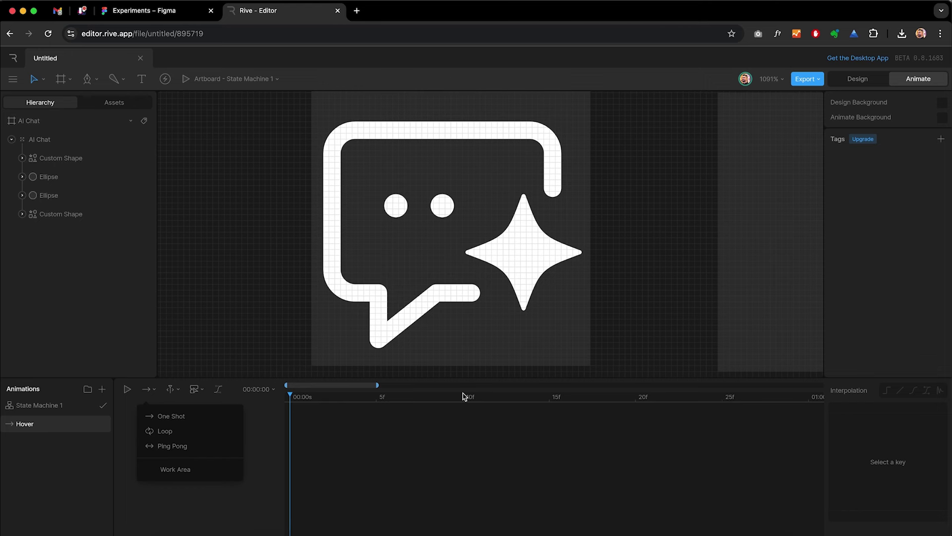
click(202, 434)
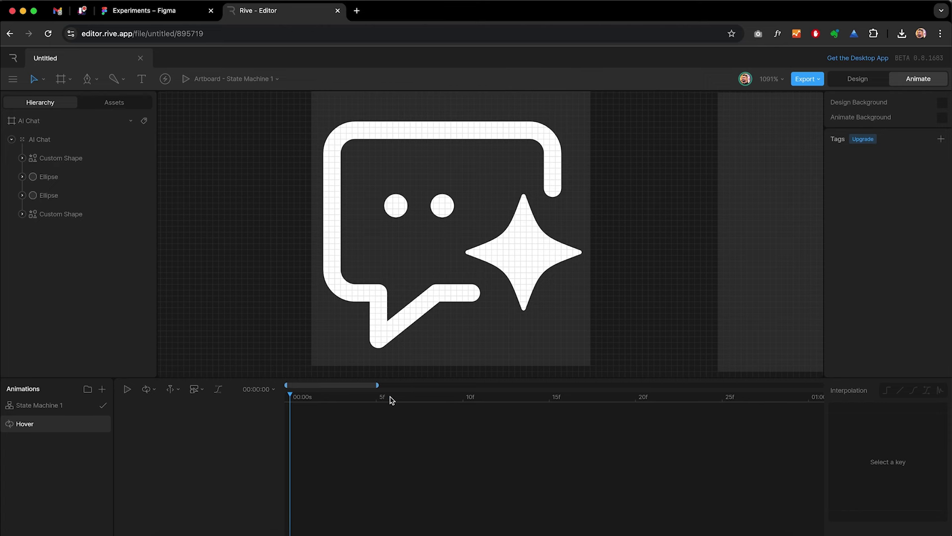
drag(376, 386, 538, 408)
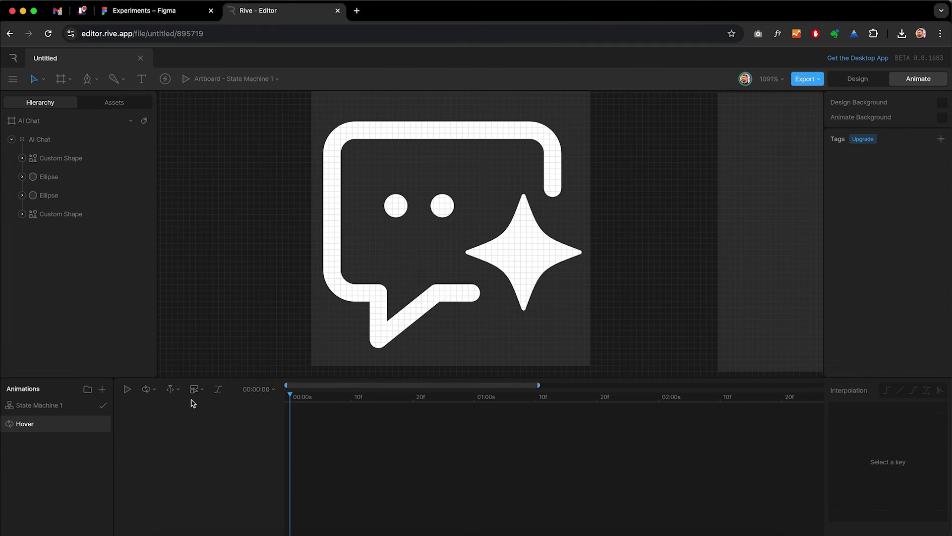
Key the speech-bubble stroke's trim Start at 100% and Offset at 0% at both 00:00:00 and 00:01:00.
click(70, 219)
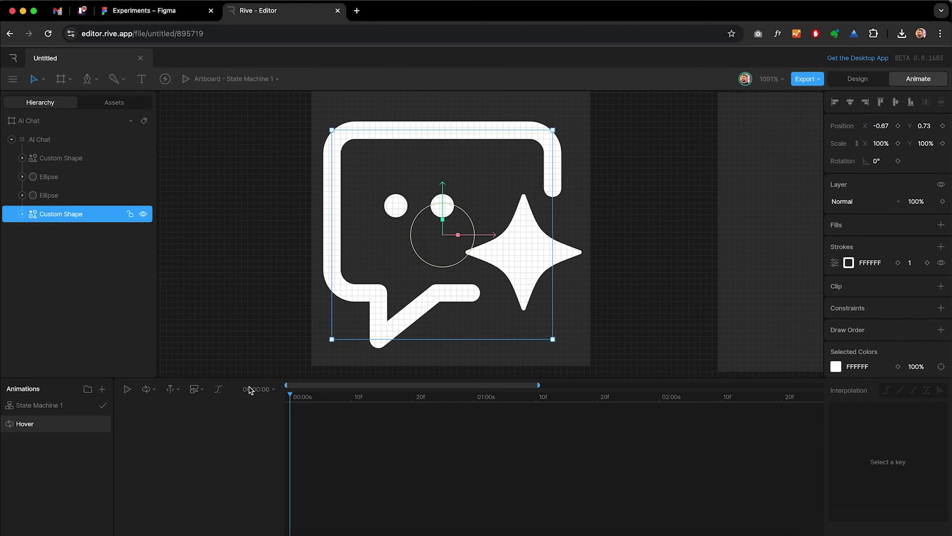
click(835, 264)
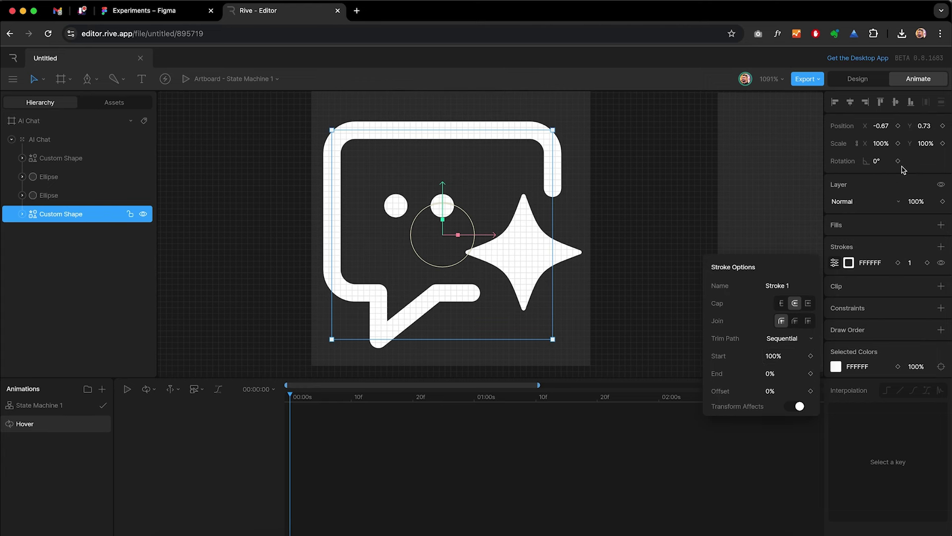
click(919, 173)
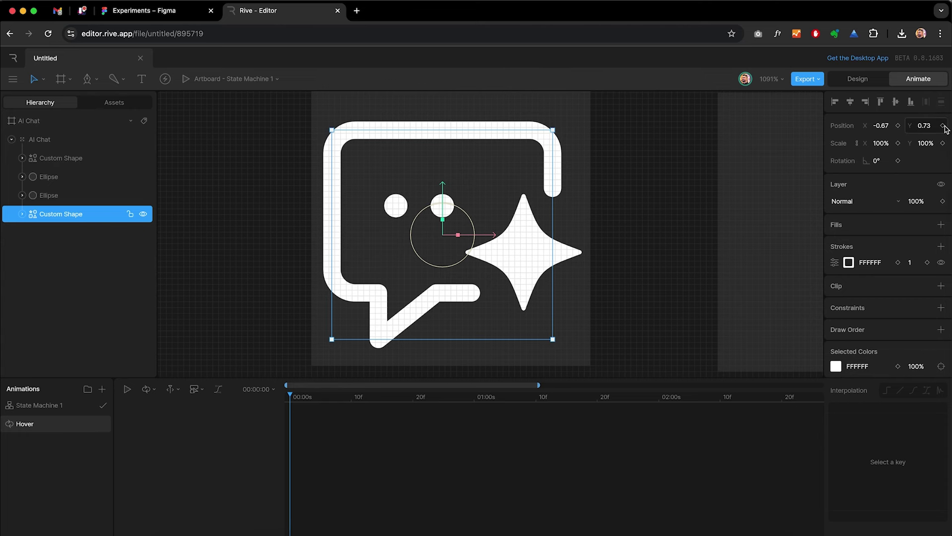
click(835, 263)
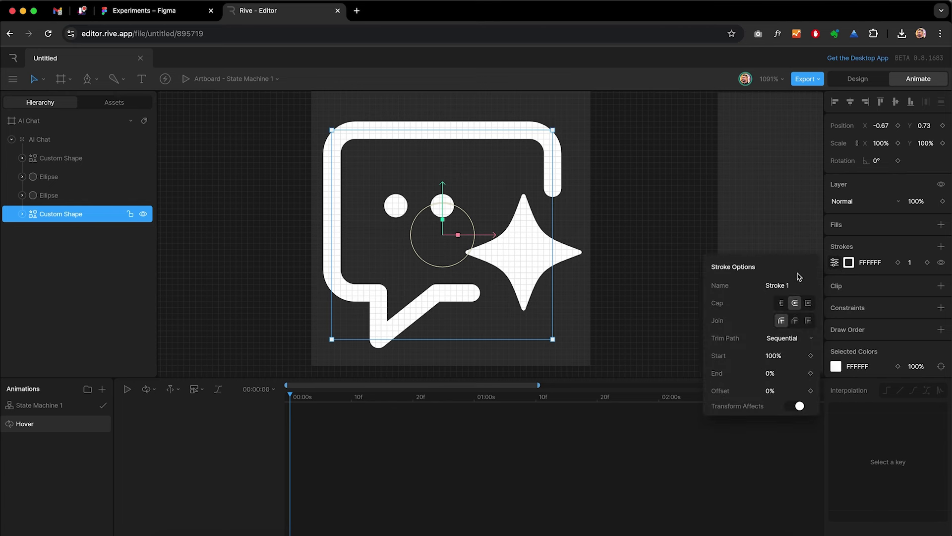
click(810, 356)
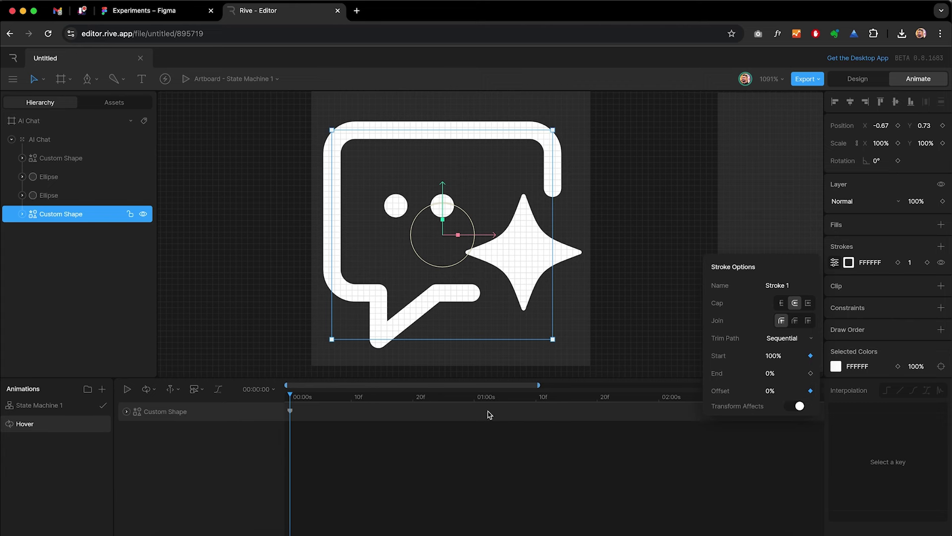
drag(365, 398, 475, 406)
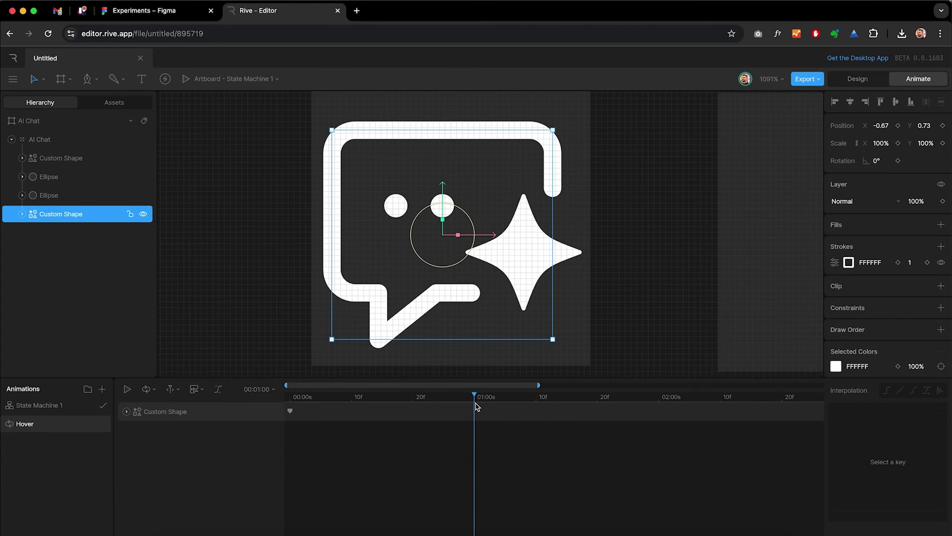
click(834, 262)
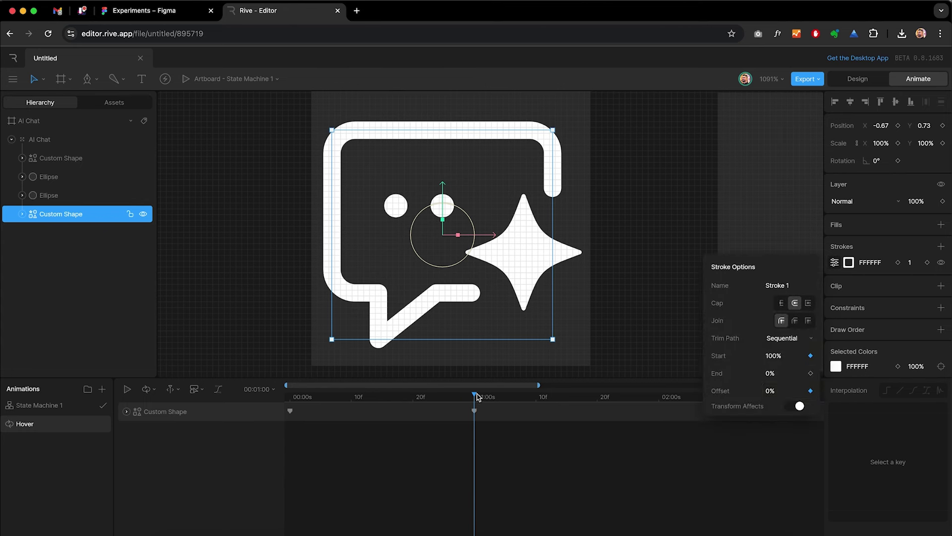
Set the speech-bubble stroke's trim Start to 5% and Offset to 50% at the 00:00:00 keyframe.
mouse_move(474, 395)
mouse_down()
mouse_move(288, 411)
mouse_move(447, 416)
mouse_move(475, 415)
mouse_move(340, 412)
mouse_move(287, 399)
mouse_up()
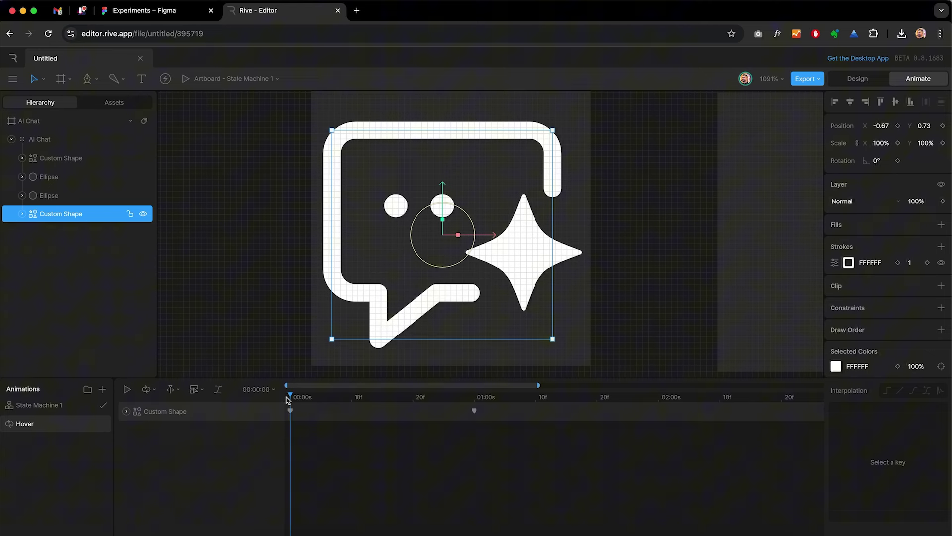
click(290, 411)
click(835, 262)
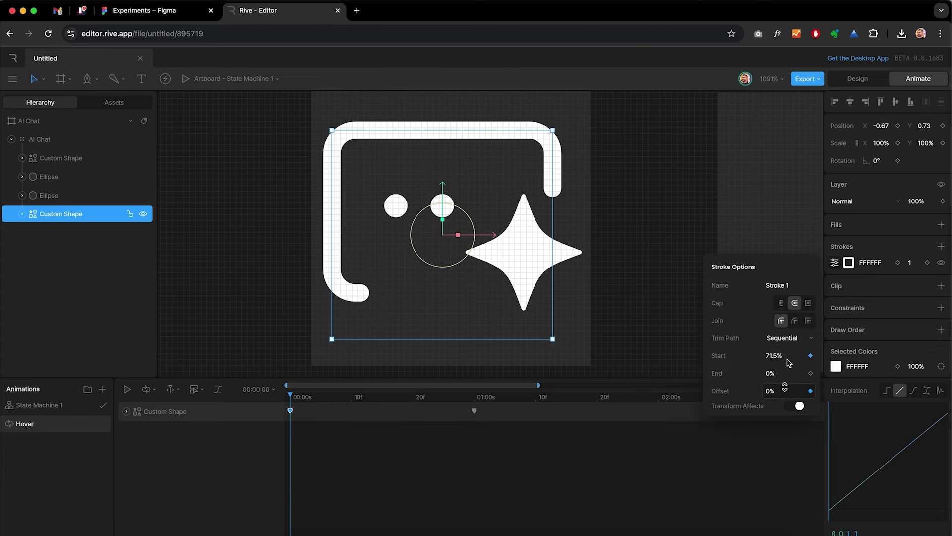
click(783, 358)
text(5)
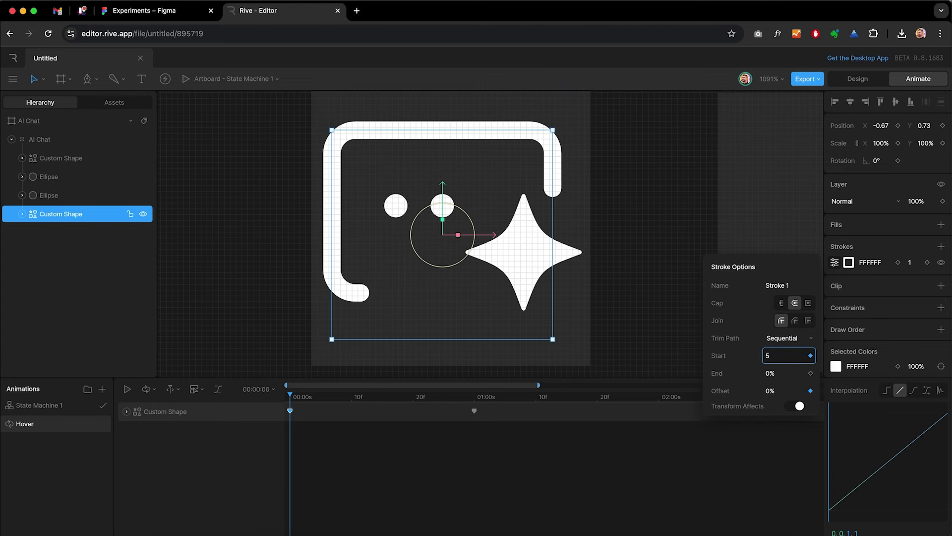
key(Tab)
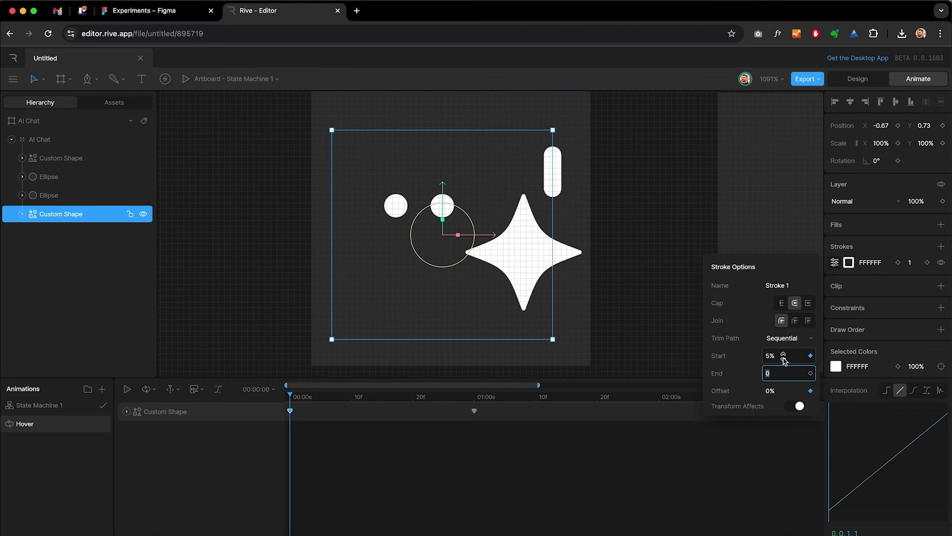
click(778, 391)
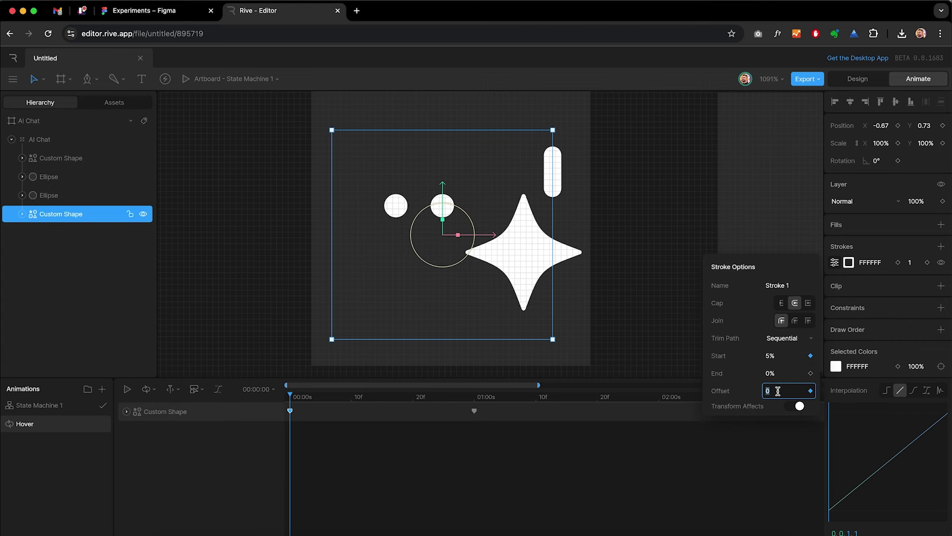
text(50)
key(Return)
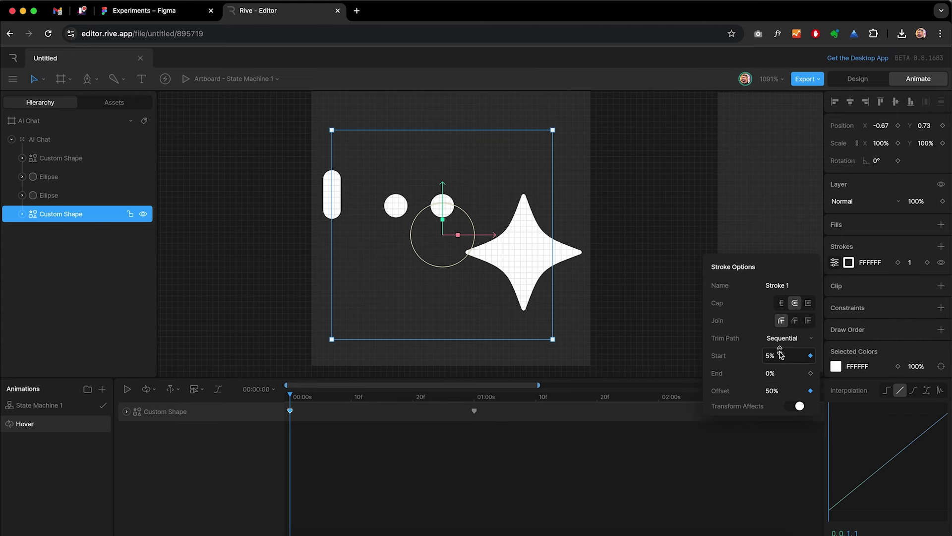
Scrub the stroke animation between 00:00:00 and 00:01:00 and check the trim settings at the end keyframe.
click(292, 396)
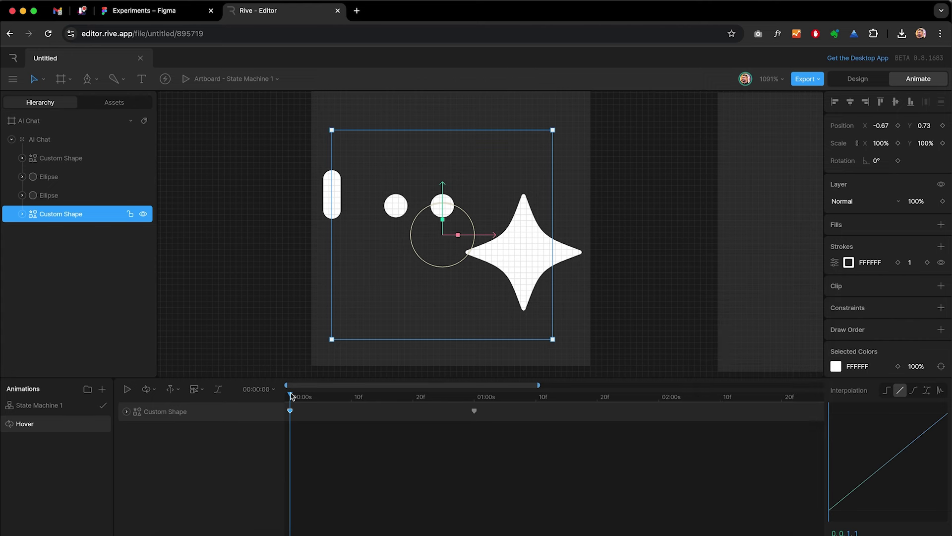
mouse_move(291, 394)
mouse_down()
mouse_move(524, 418)
mouse_move(473, 421)
mouse_up()
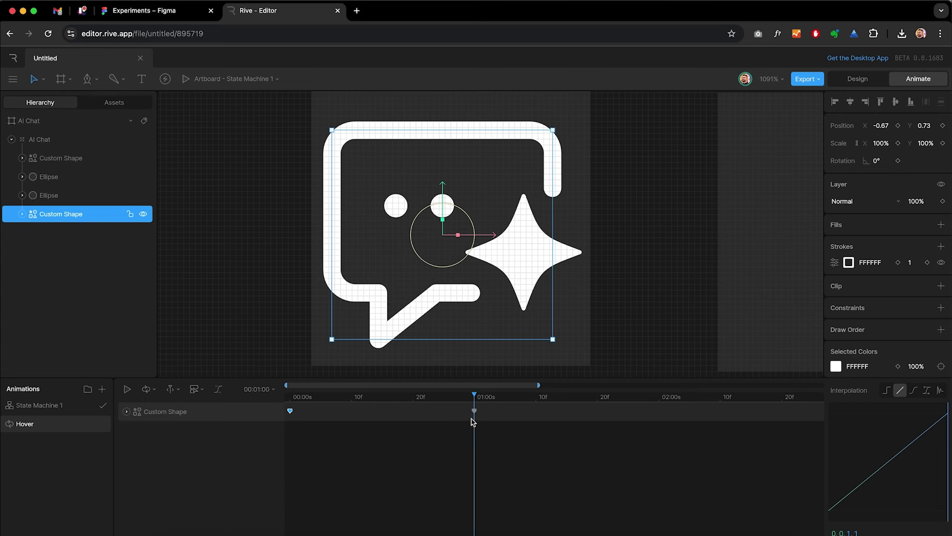
click(474, 412)
click(836, 263)
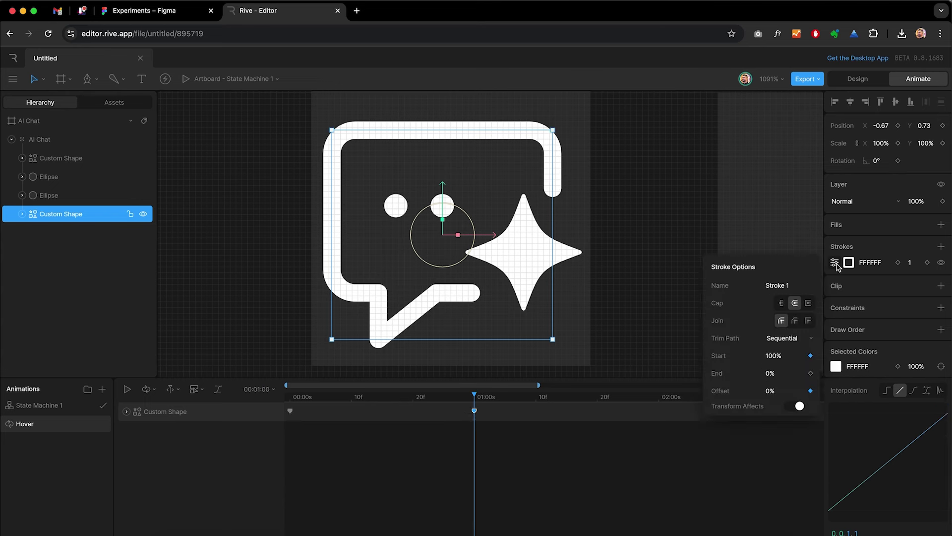
drag(445, 397, 282, 406)
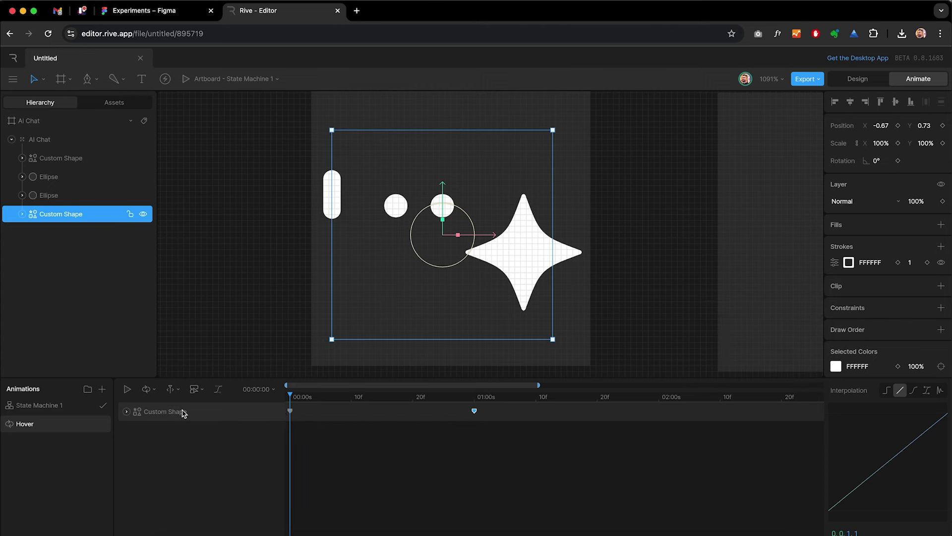
Enable the Hover animation's work area, shorten it to end at 1 second, and preview the loop.
click(154, 393)
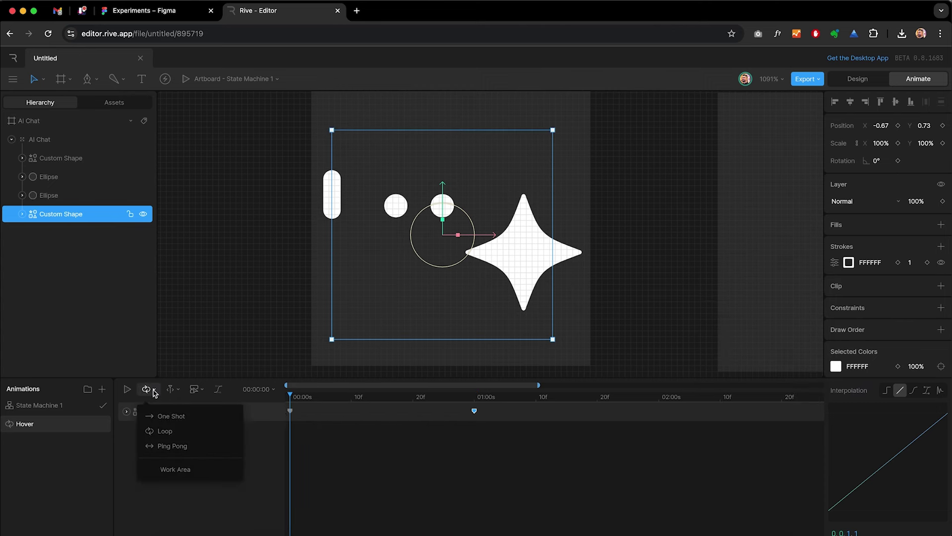
click(153, 472)
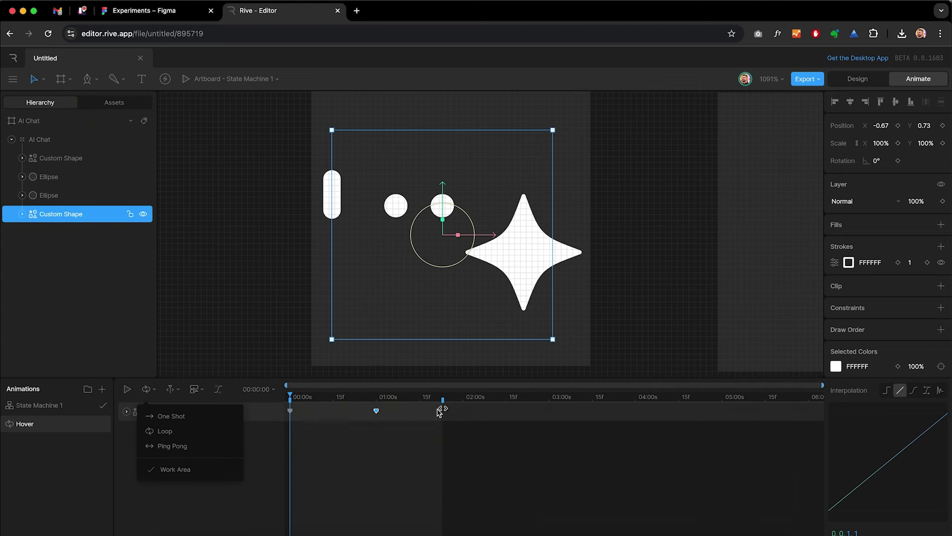
drag(440, 406, 379, 405)
scroll(320, 428, up, 6)
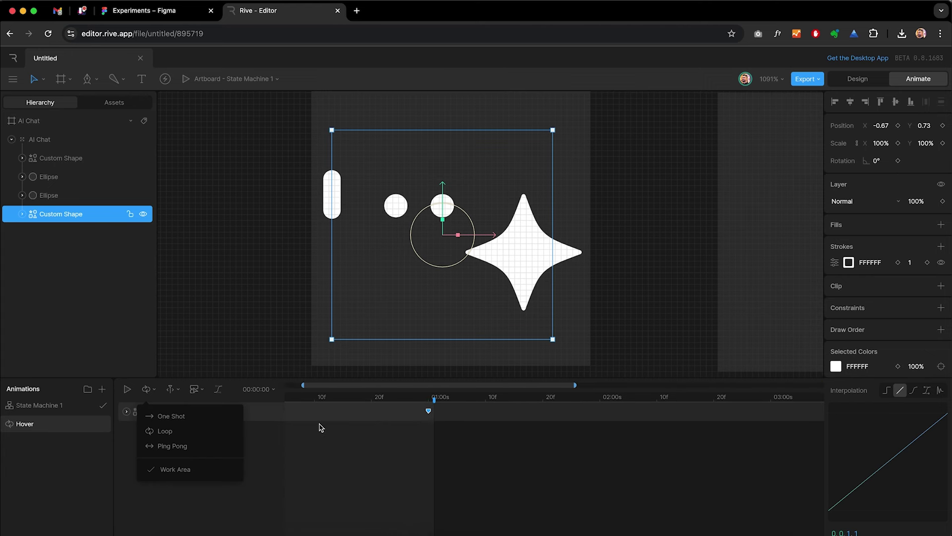
scroll(320, 427, up, 1)
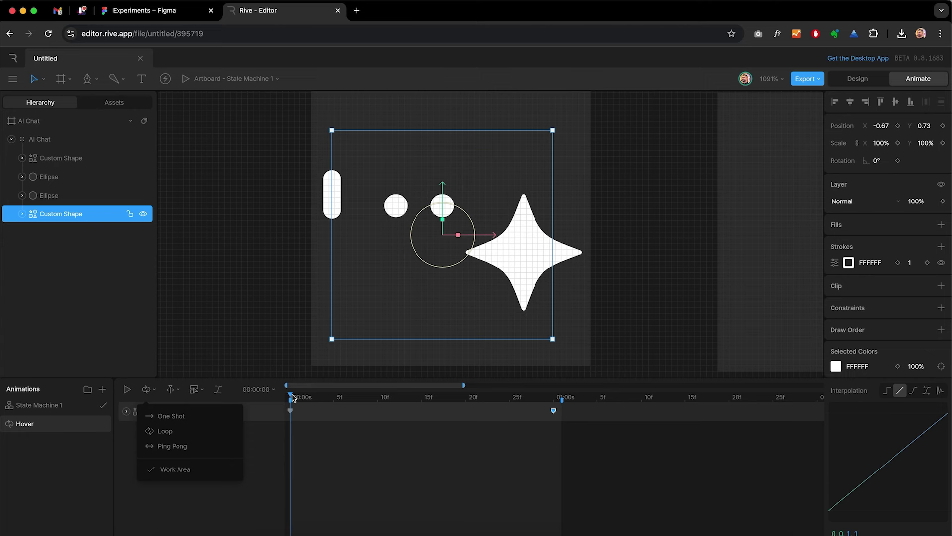
drag(291, 397, 557, 402)
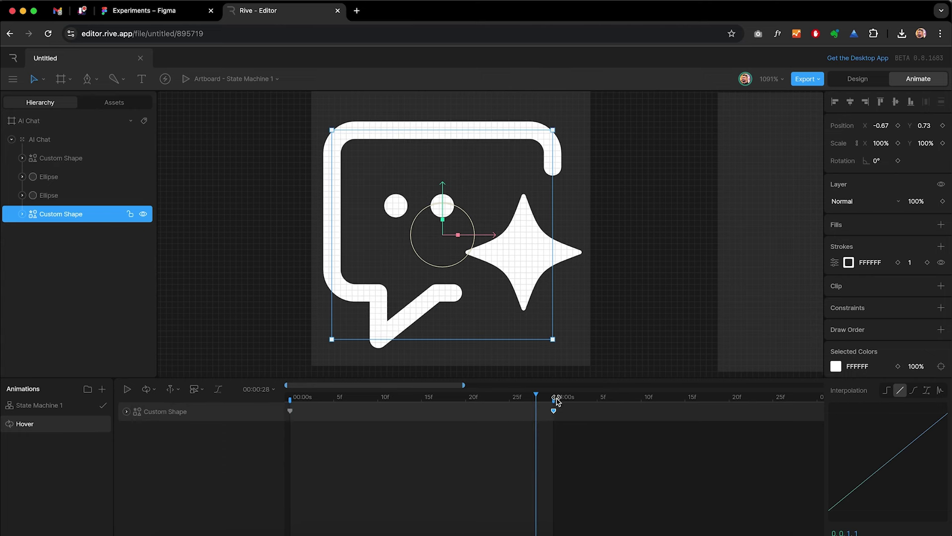
key(space)
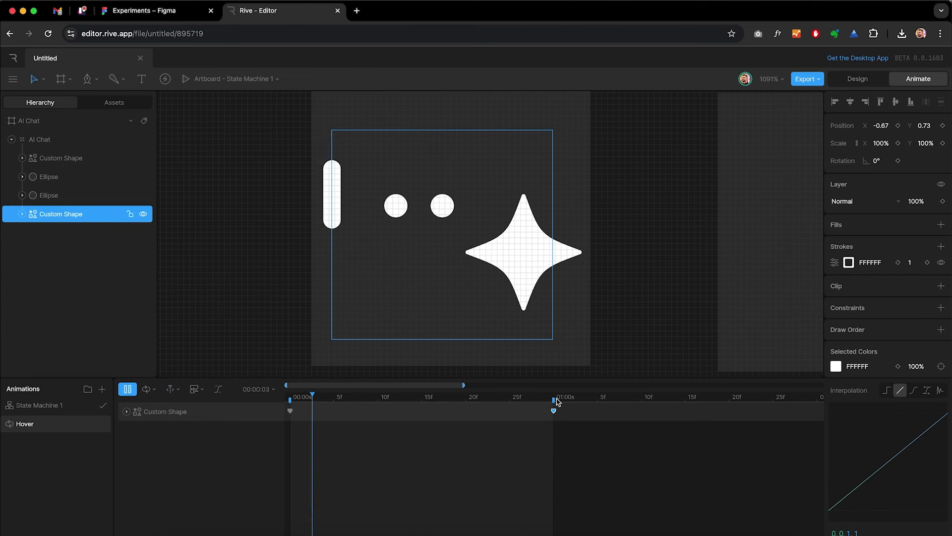
key(space)
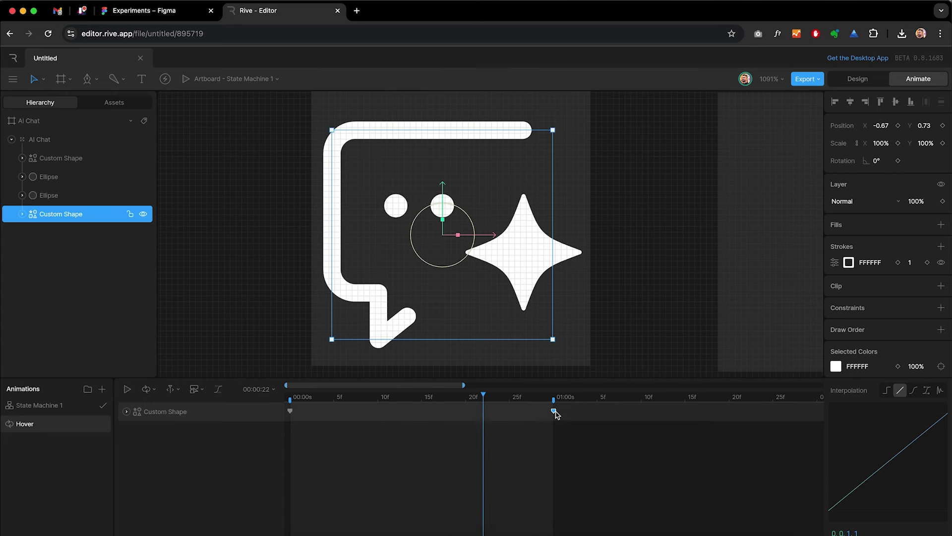
Move the speech-bubble stroke's end keyframe to frame 18 and preview the faster drawing motion.
drag(554, 411, 275, 395)
key(space)
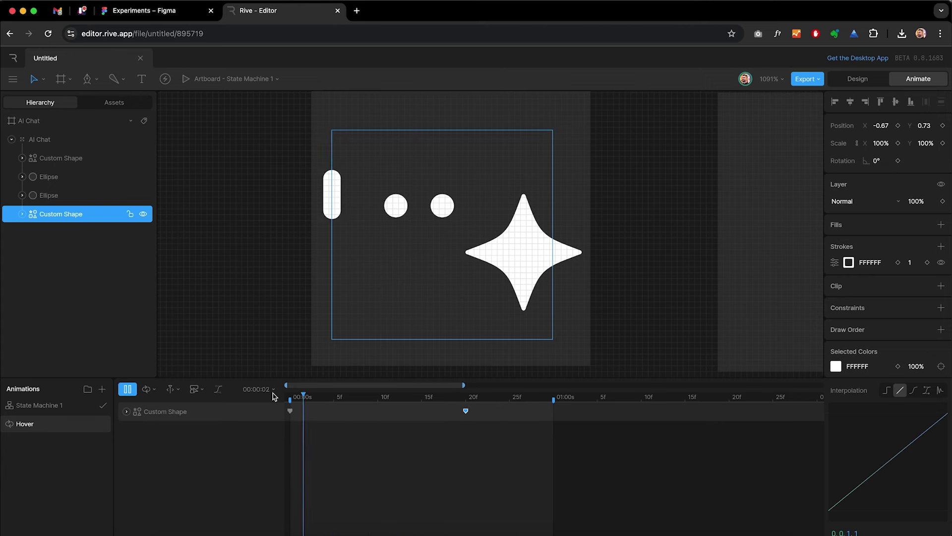
key(space)
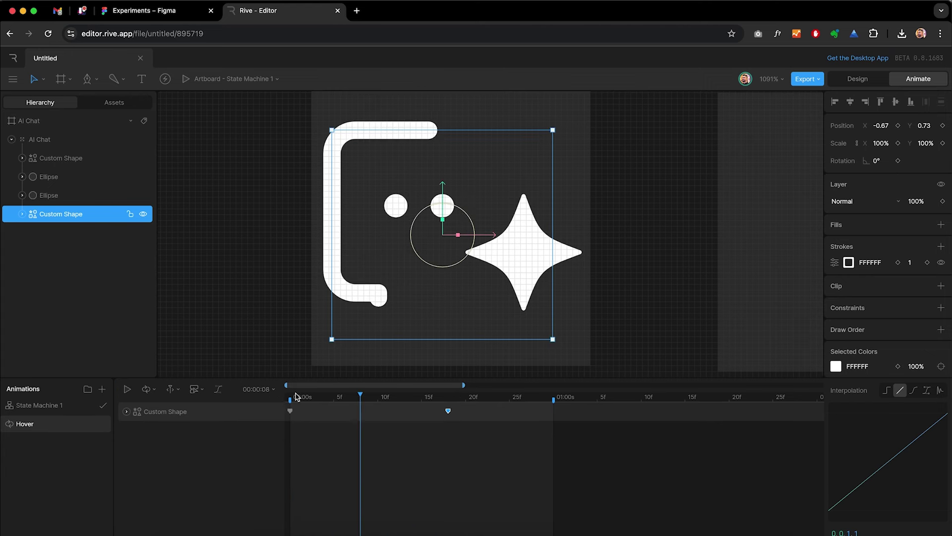
Key the left dot's Y position and opacity at both 00:00:00 and 00:00:18.
drag(298, 399, 290, 398)
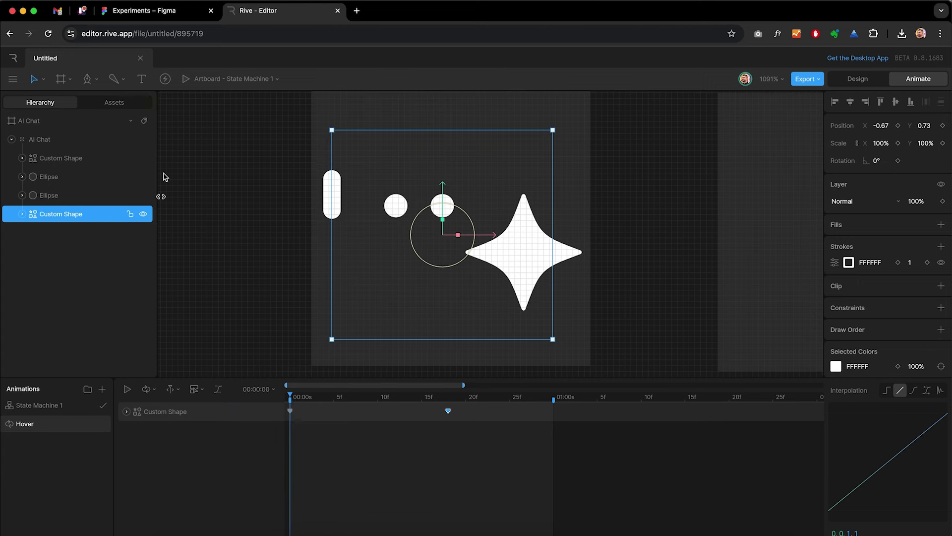
click(82, 199)
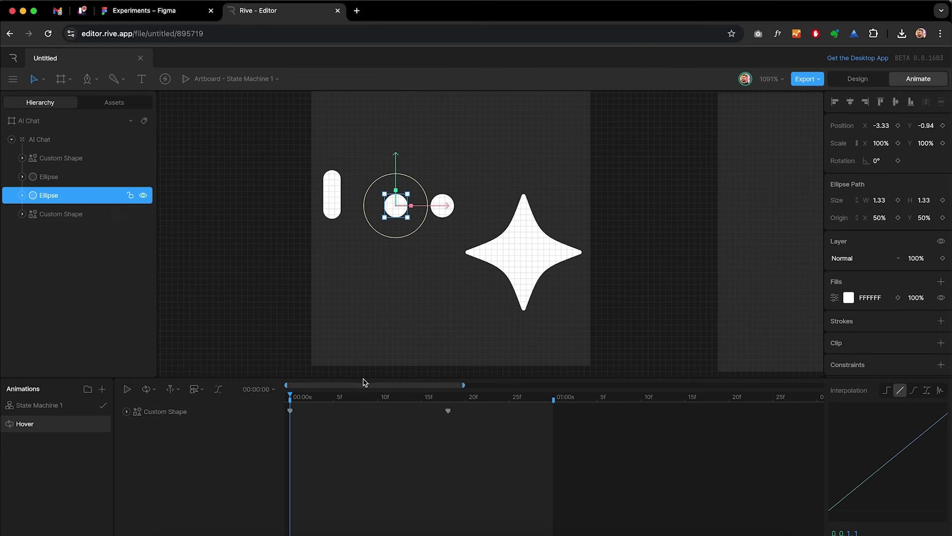
click(943, 258)
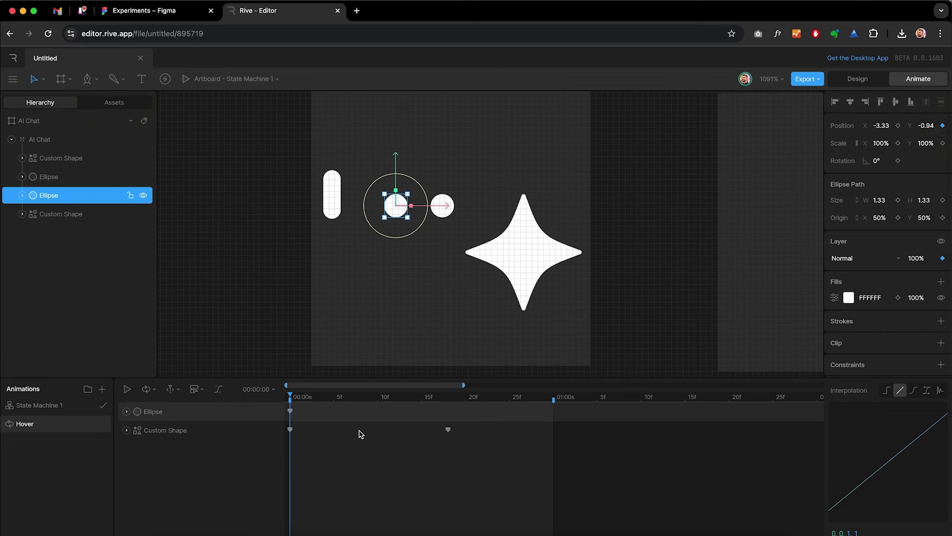
drag(304, 398, 448, 398)
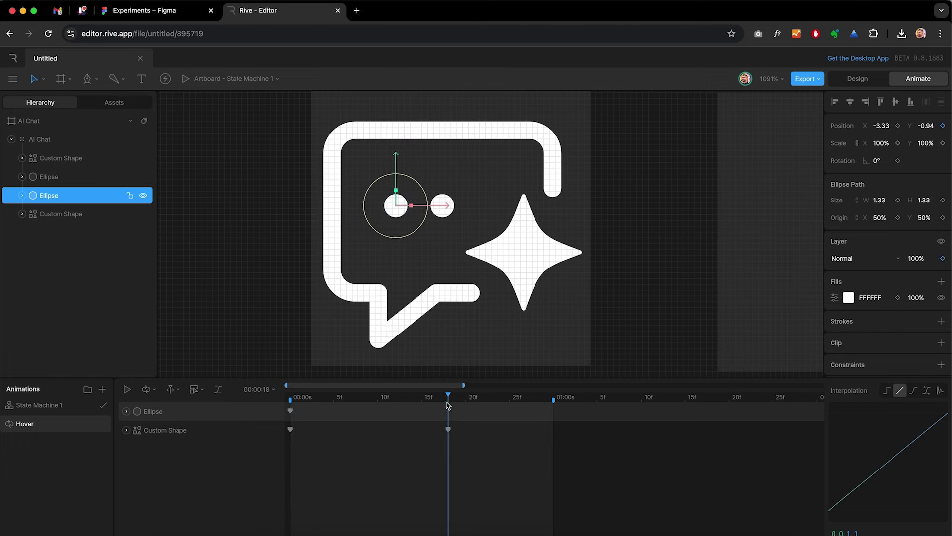
click(943, 125)
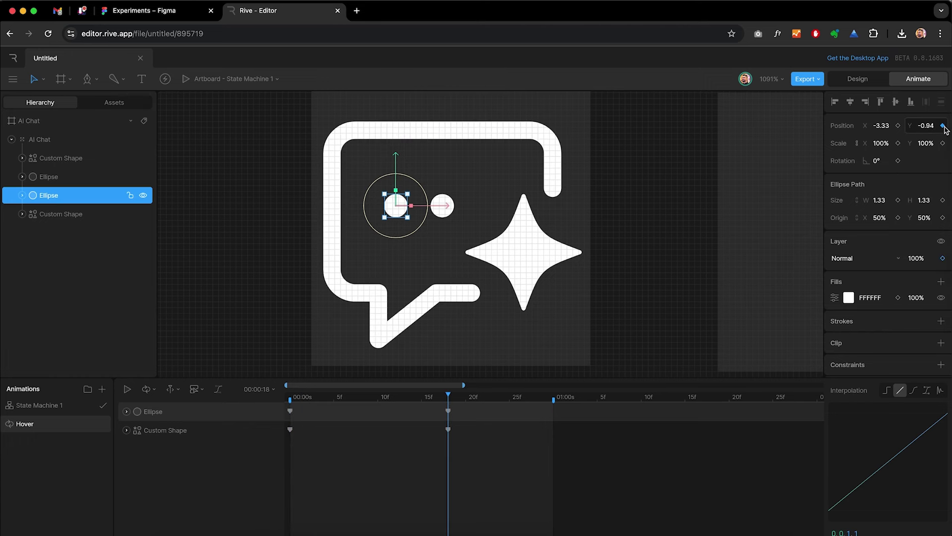
click(944, 259)
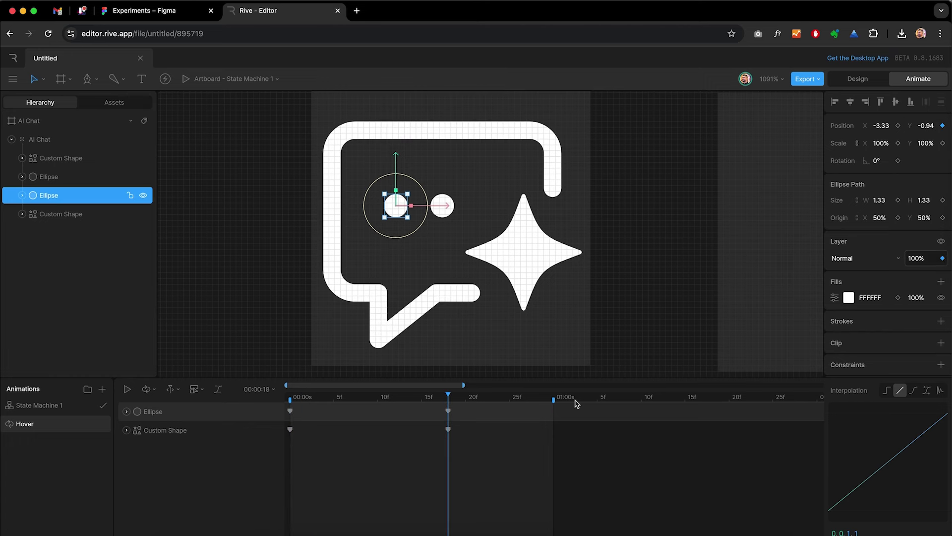
Set the left dot's opacity to 0% at the 00:00:00 keyframe.
click(298, 397)
drag(298, 397, 290, 397)
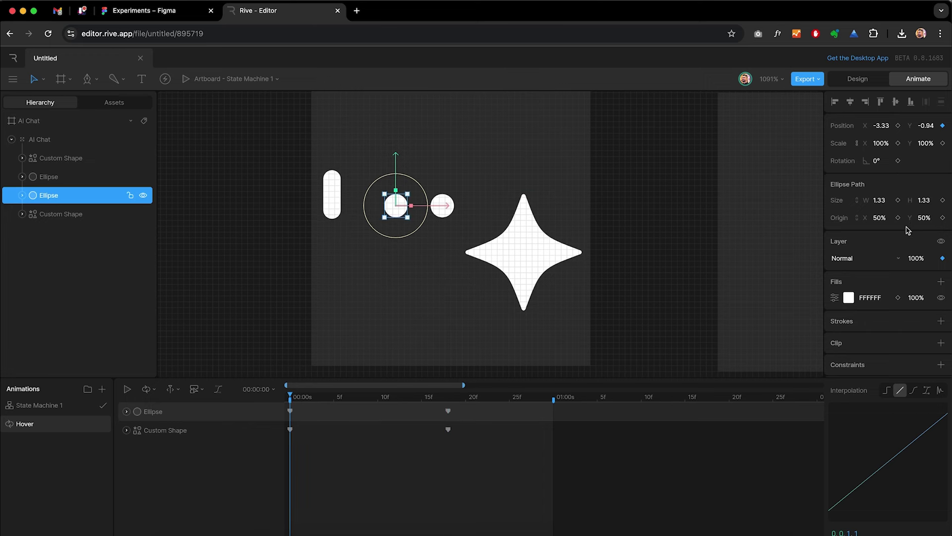
click(920, 258)
text(0)
key(Return)
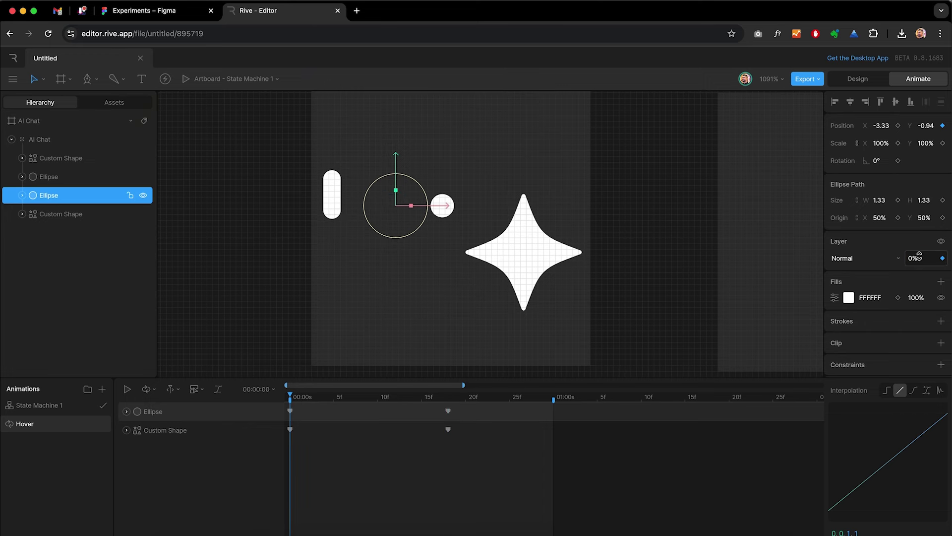
At 00:00:10, key the left dot's Y position at -2.94 and its opacity at 100%.
click(377, 397)
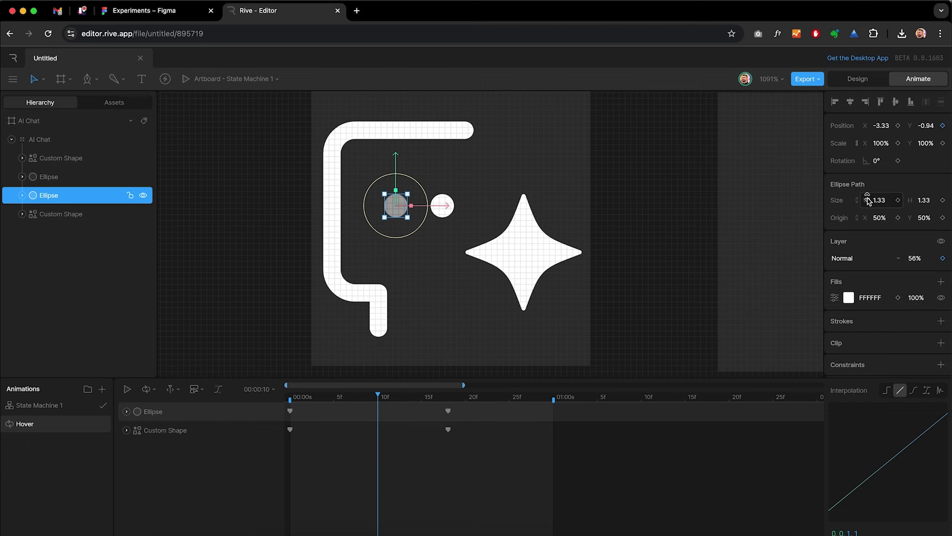
key(shift+Up)
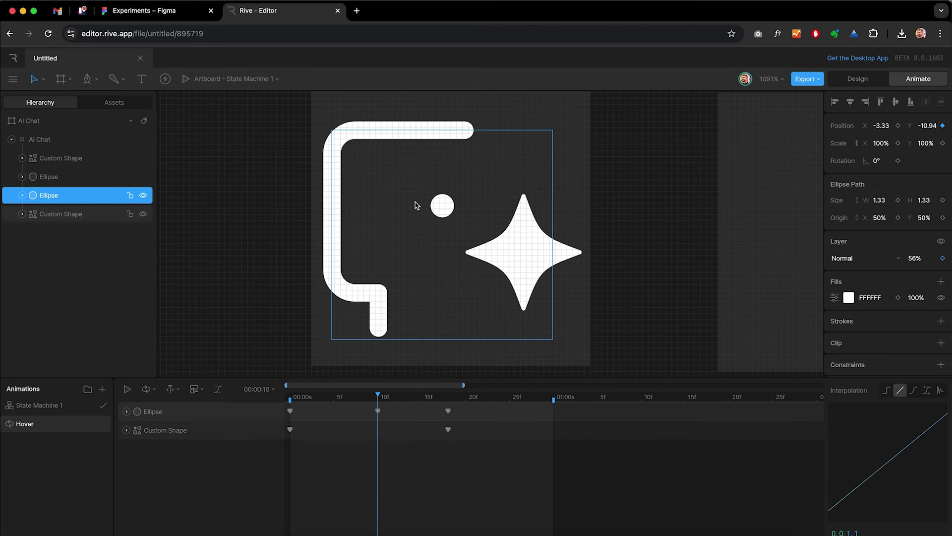
key(Down)
key(Down)
key(Down)
key(Down)
key(Down)
key(Down)
key(Down)
key(Down)
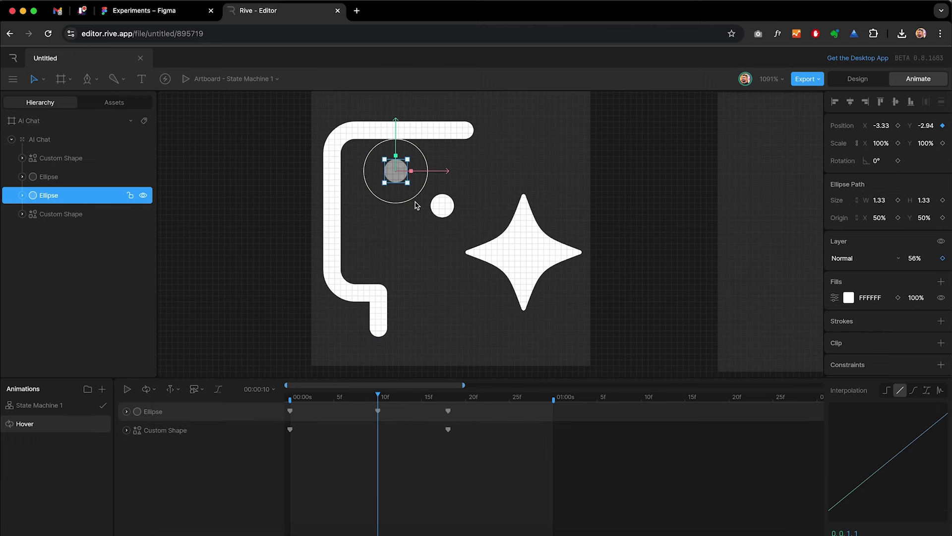
click(917, 258)
text(100)
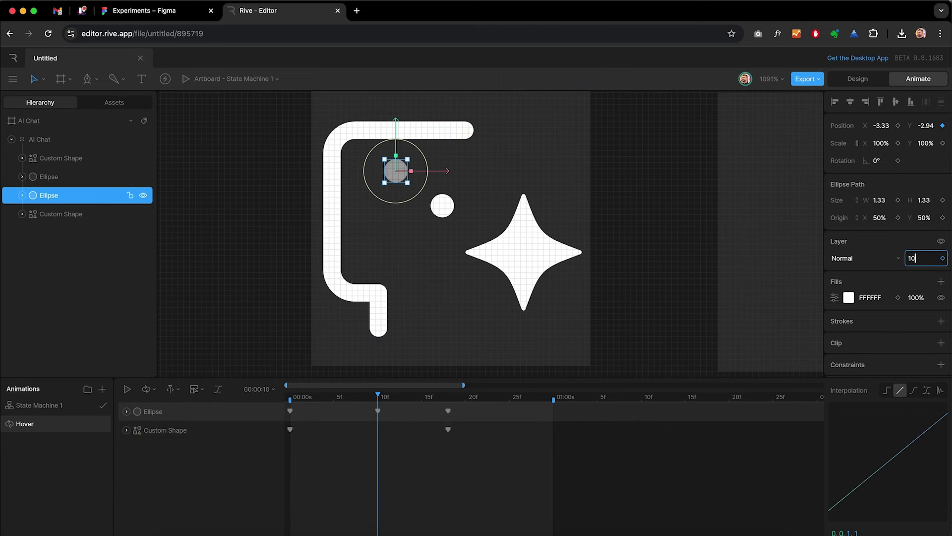
key(Return)
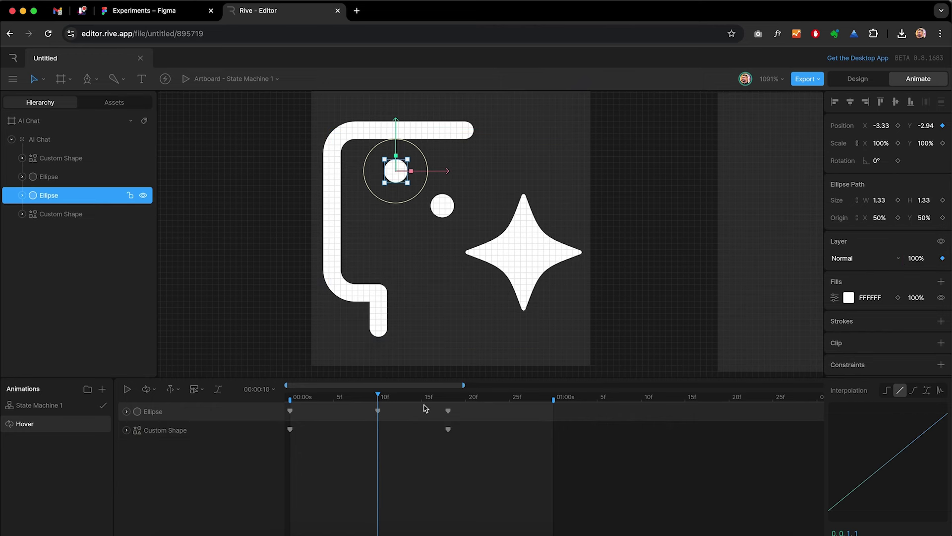
Play the Hover animation from the start to check the left dot's fade-in and bounce.
drag(414, 398, 287, 402)
key(space)
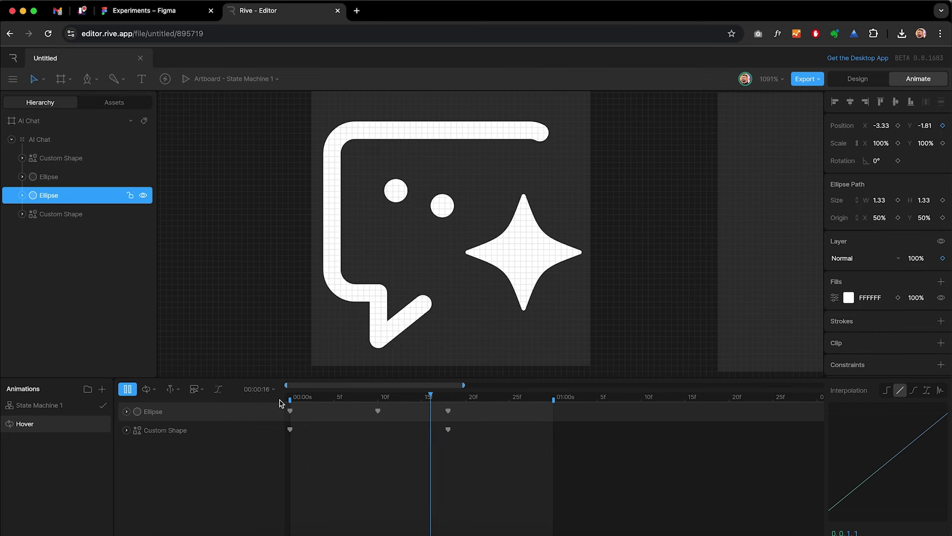
key(space)
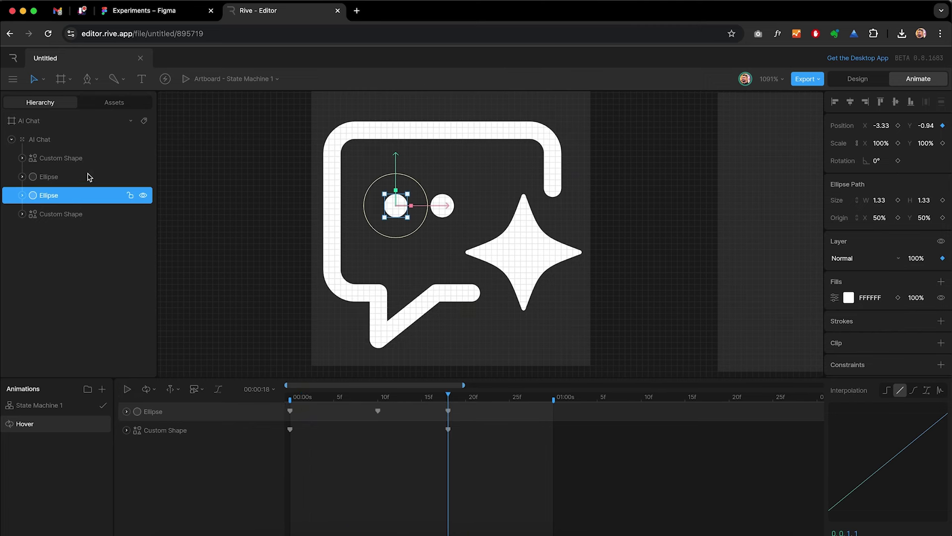
Key the right dot's Y position and opacity at both 00:00:00 and 00:00:18.
click(88, 178)
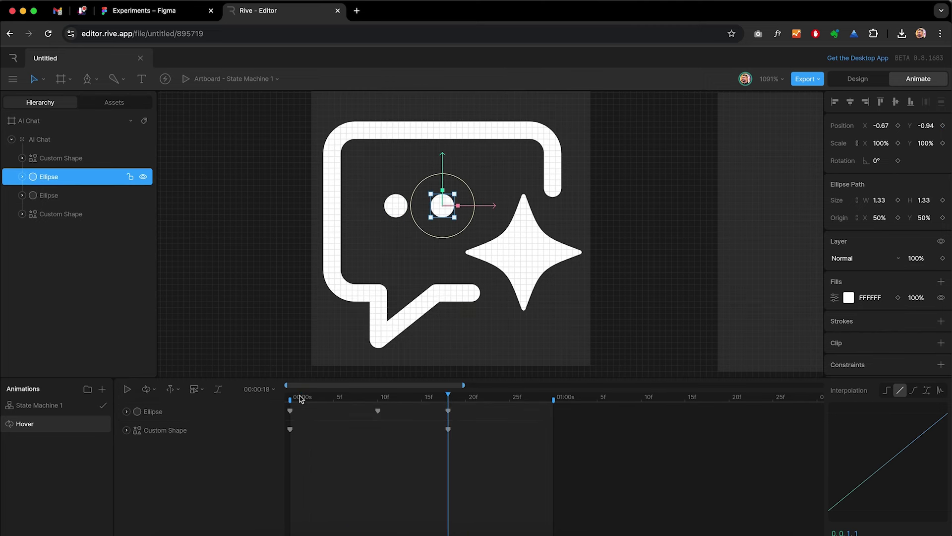
drag(301, 398, 284, 398)
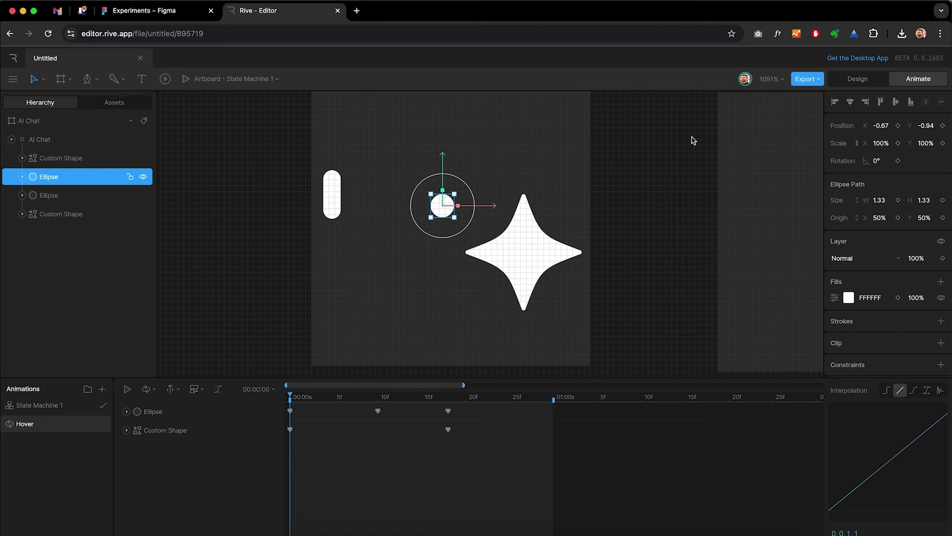
click(943, 258)
click(943, 126)
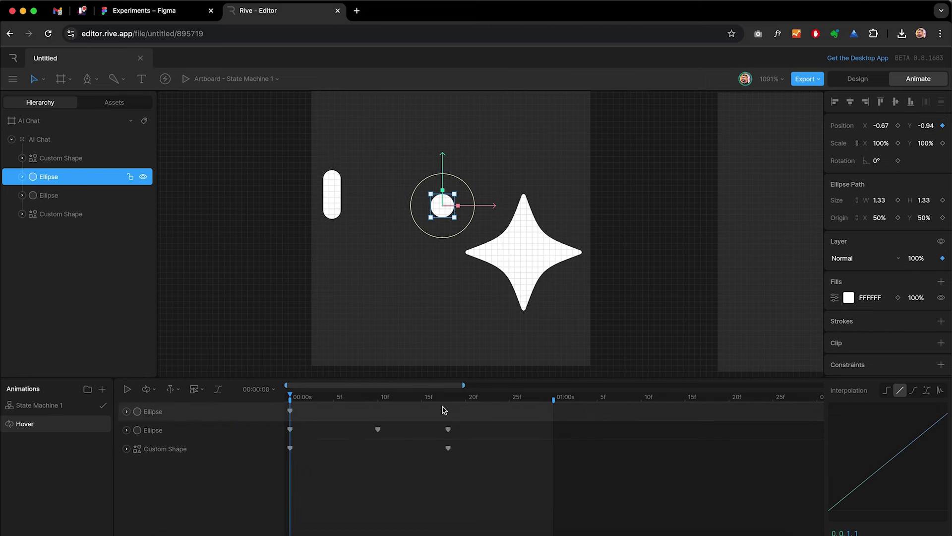
drag(454, 399, 450, 400)
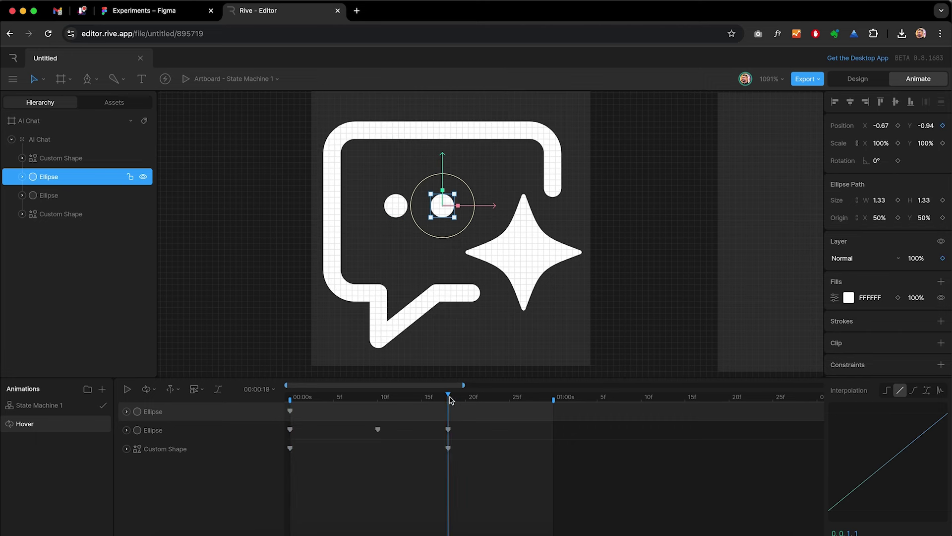
scroll(945, 129, down, 2)
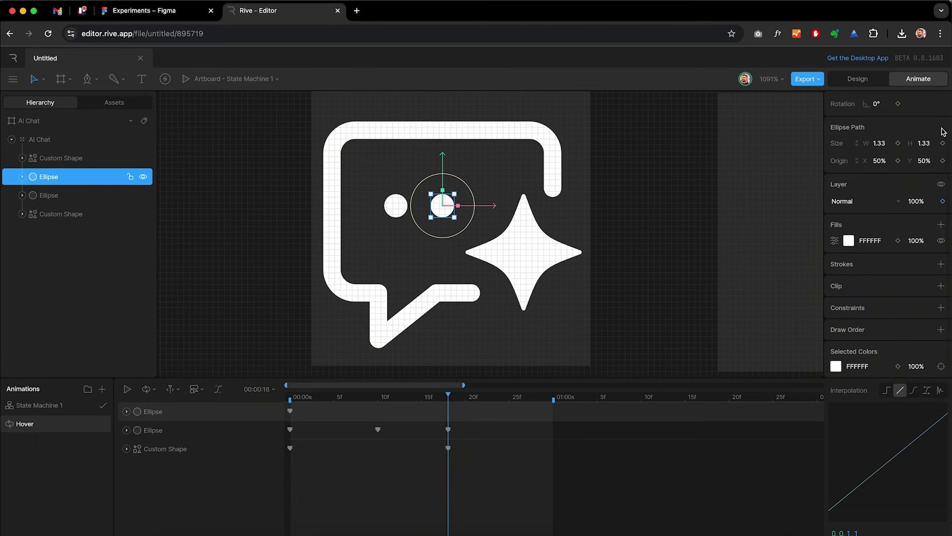
scroll(945, 138, up, 2)
click(943, 126)
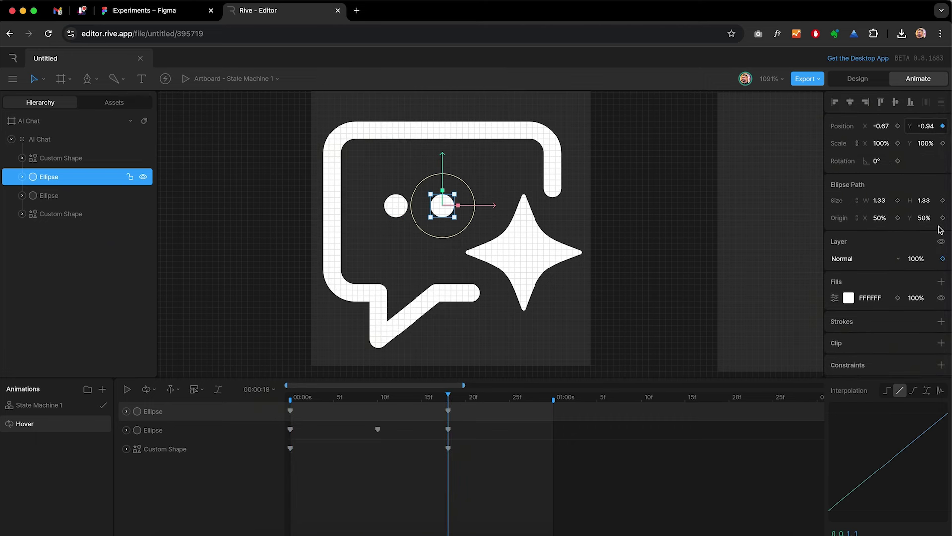
click(943, 259)
Move the left dot's middle keyframe to 00:00:09.
click(377, 398)
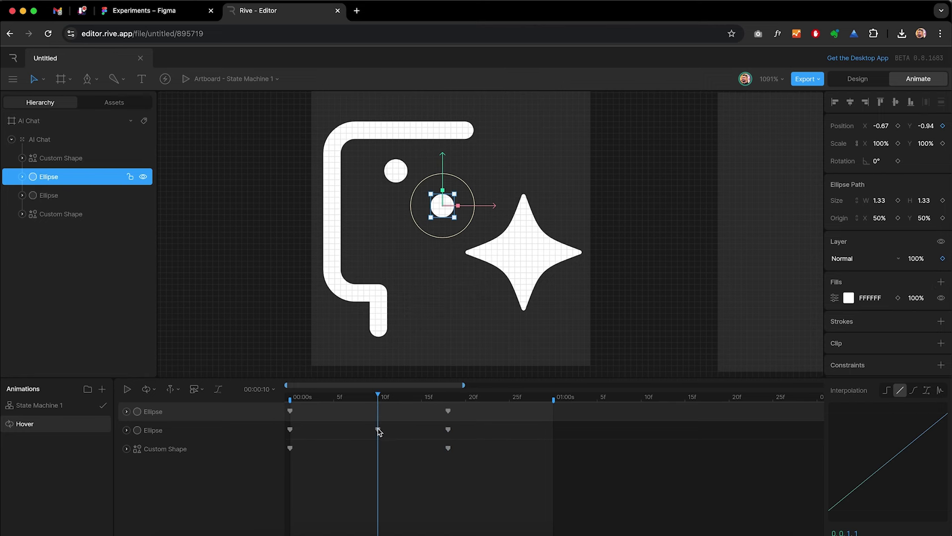
drag(378, 430, 373, 398)
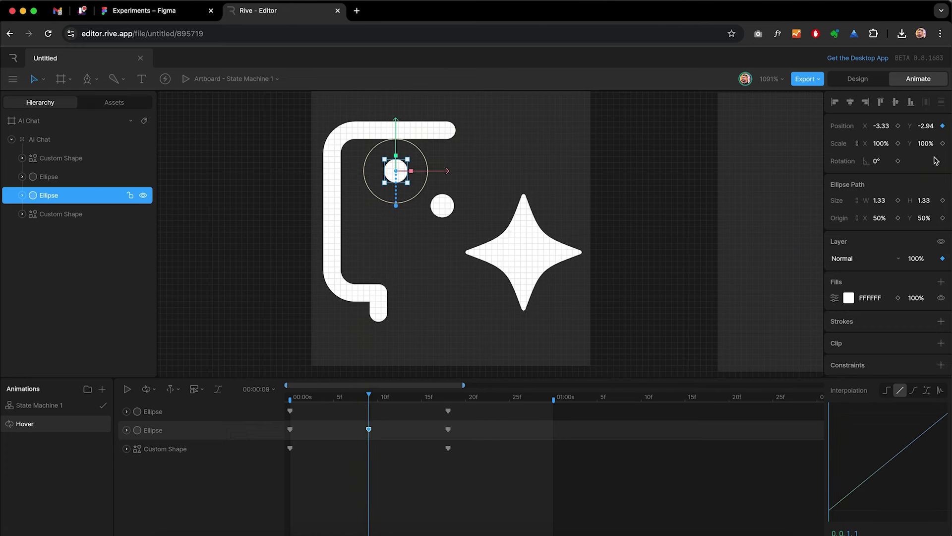
key(shift+Up)
key(shift+Down)
At 00:00:09, key the right dot's Y position at -2.94 and its opacity at 100%.
click(198, 417)
key(Up)
key(Up)
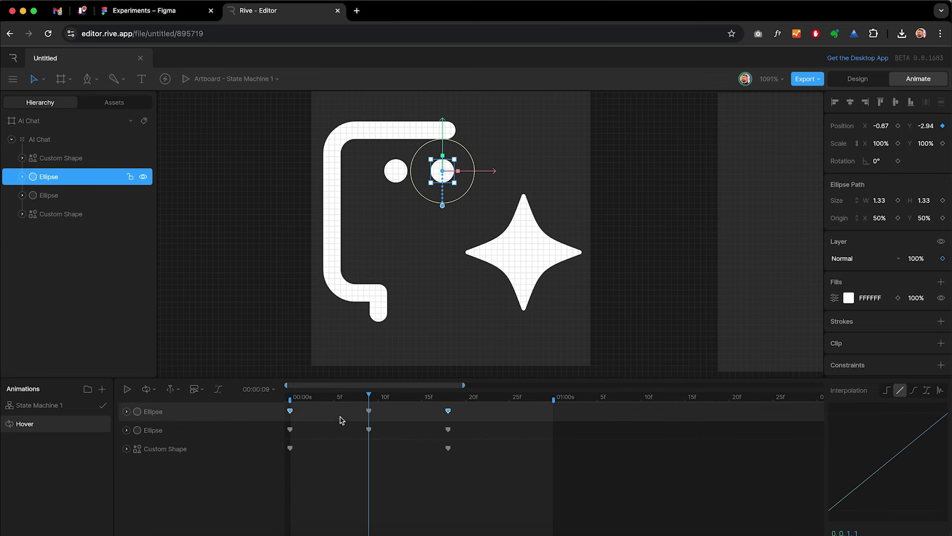
drag(349, 397, 368, 397)
click(943, 259)
Set the right dot's opacity to 0% at the 00:00:00 keyframe and preview both dots' bounce.
drag(301, 402, 282, 401)
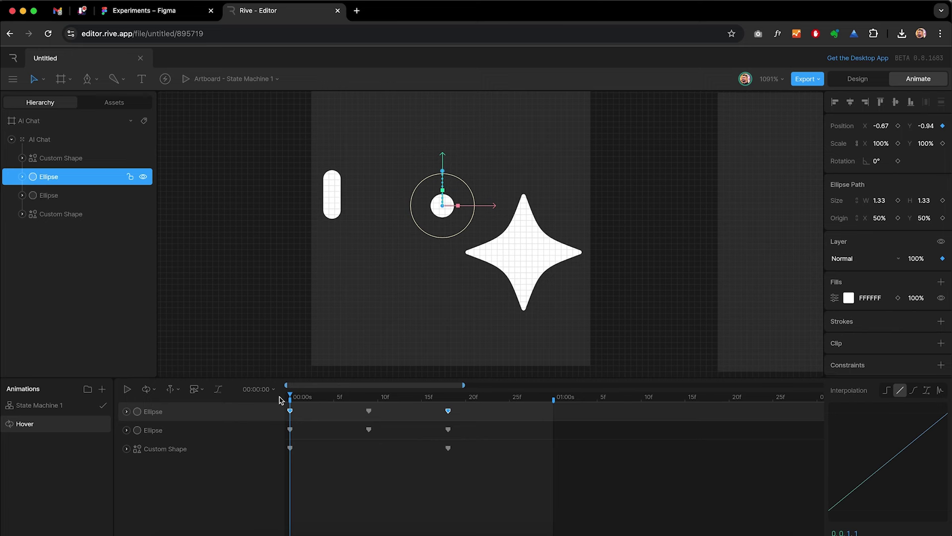
click(920, 258)
text(0)
key(Return)
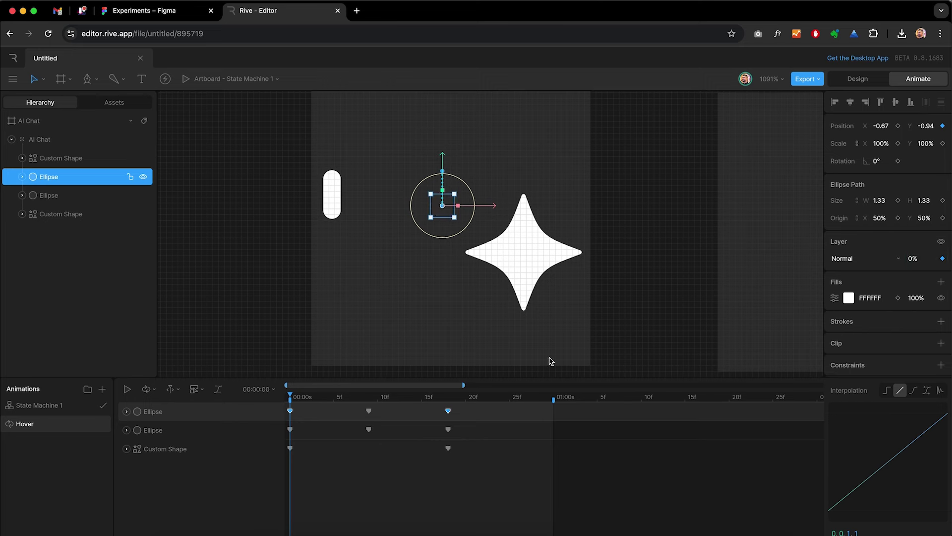
key(space)
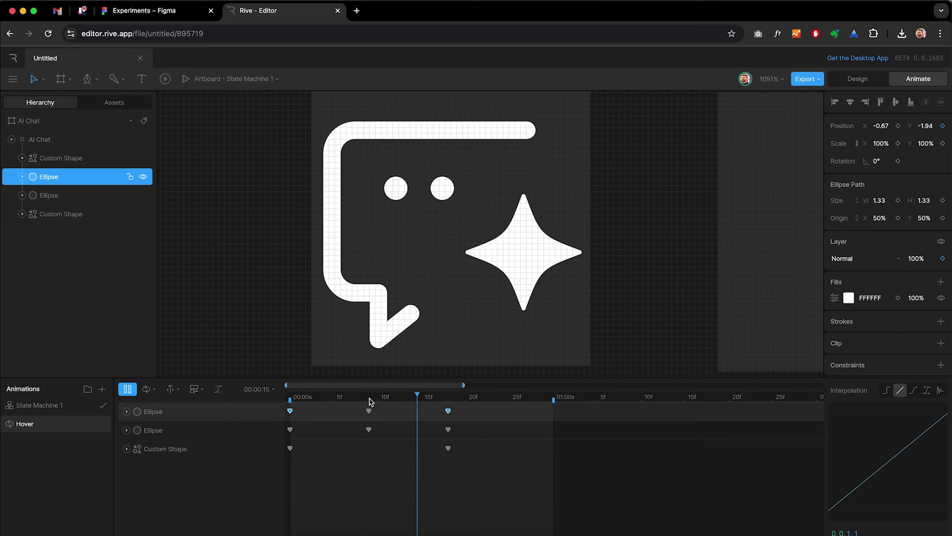
key(space)
Key the star's opacity, rotation and scale at their current values, and move those keyframes to 00:00:18.
click(78, 164)
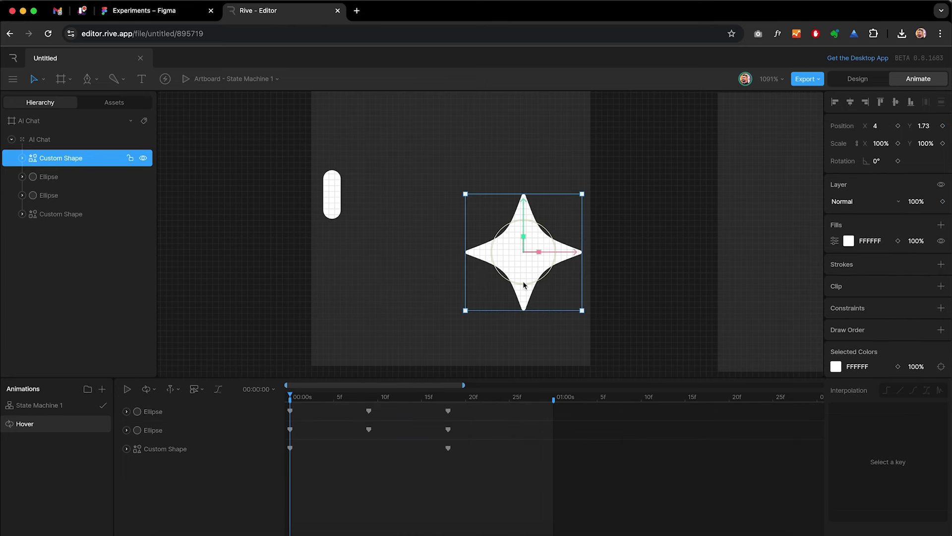
click(943, 202)
click(898, 161)
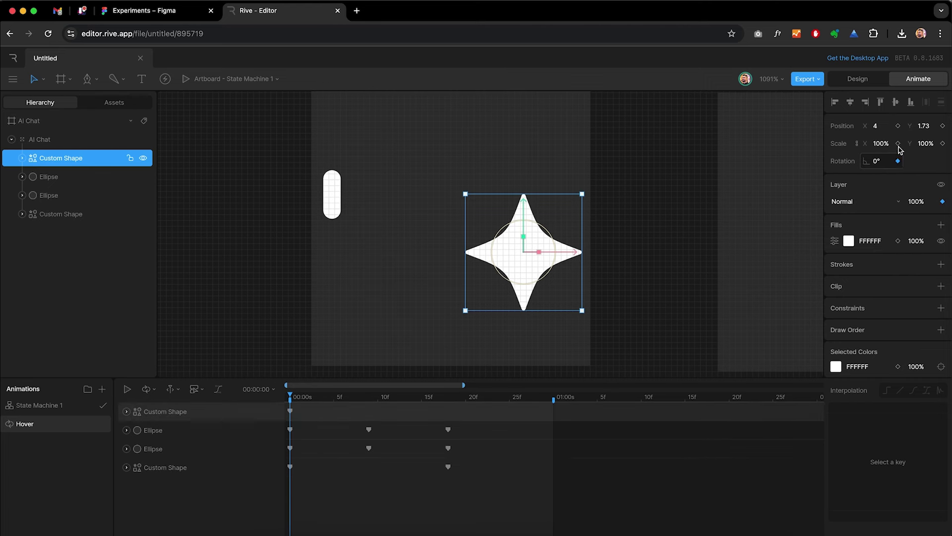
click(943, 144)
drag(299, 408, 449, 417)
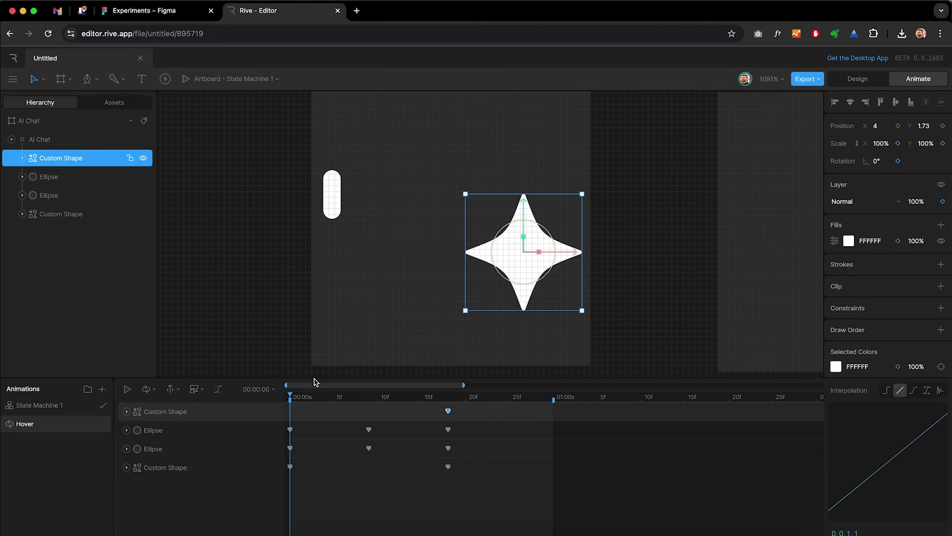
At 00:00:00, key the star with a 20% scale, a -90° rotation and 0% opacity.
click(880, 145)
text(20)
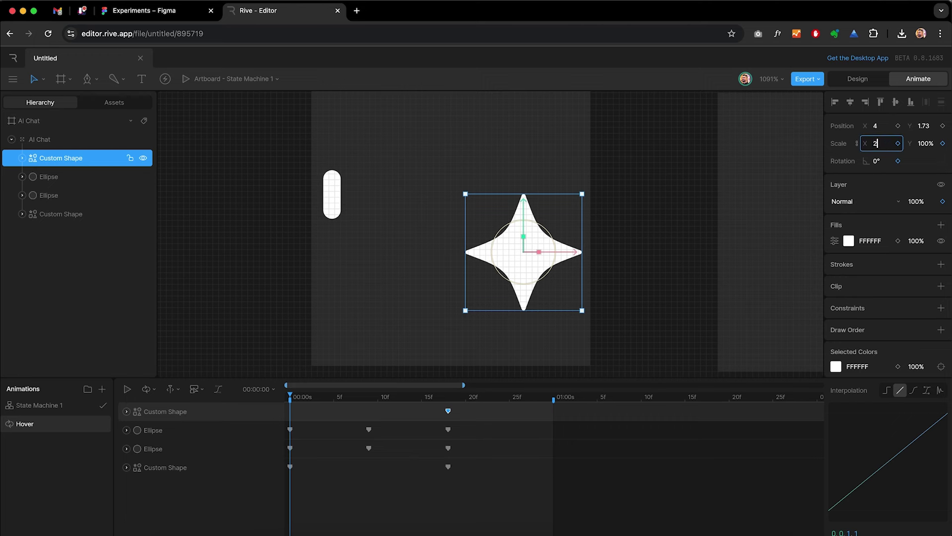
key(Return)
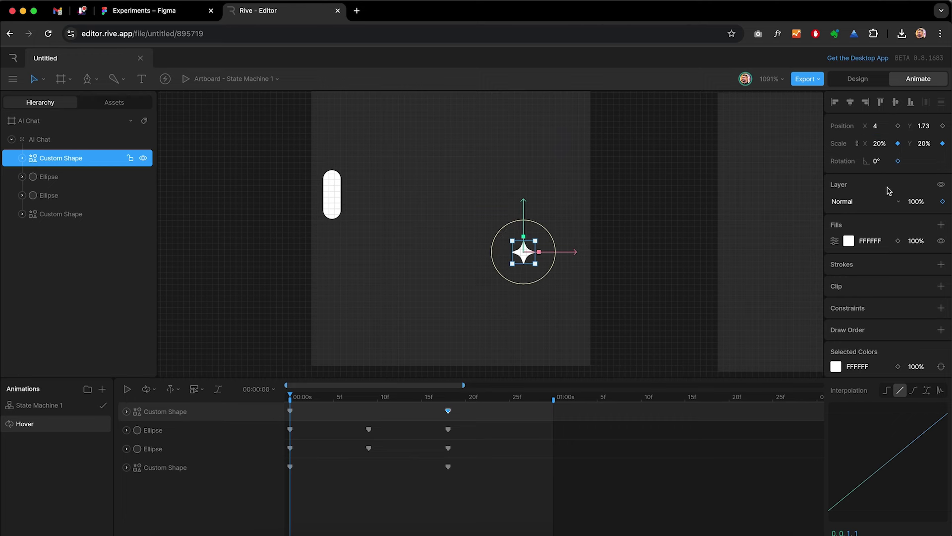
click(882, 164)
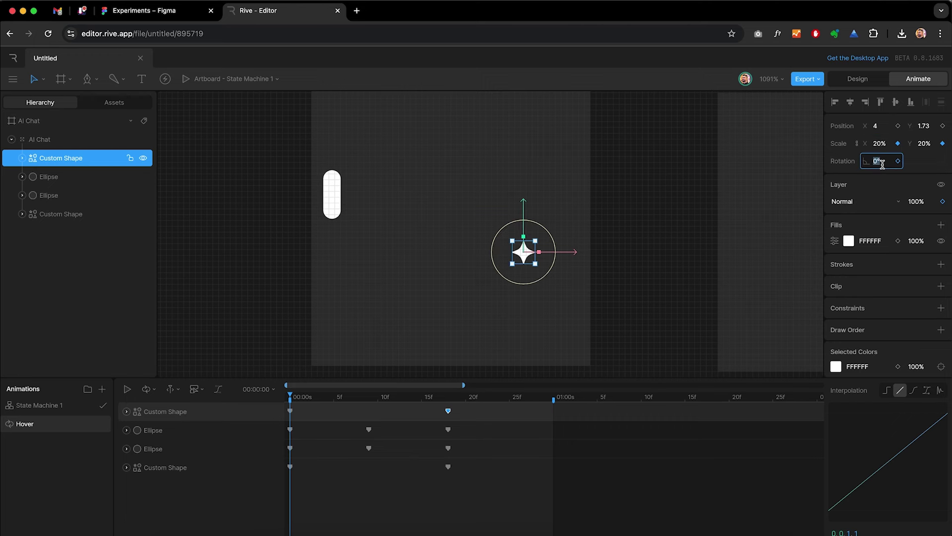
text(-90)
key(Return)
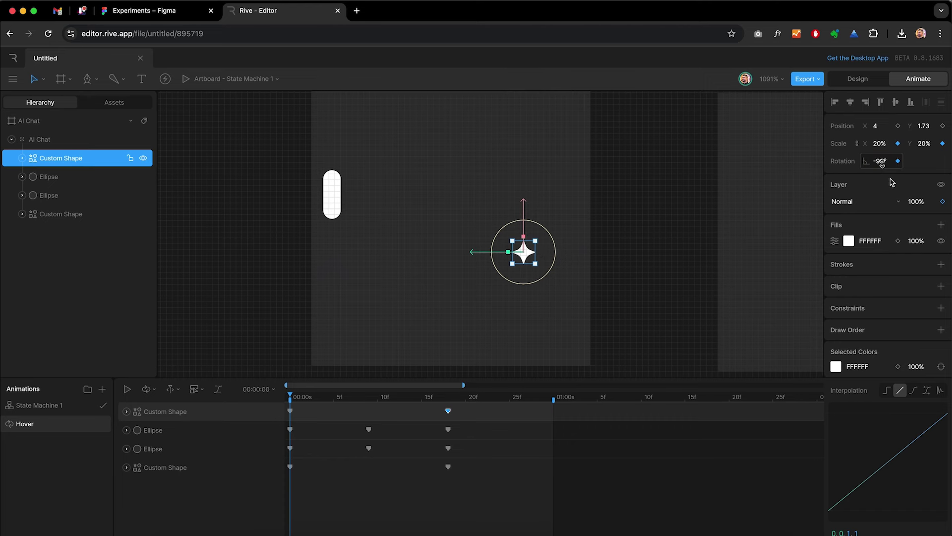
click(916, 201)
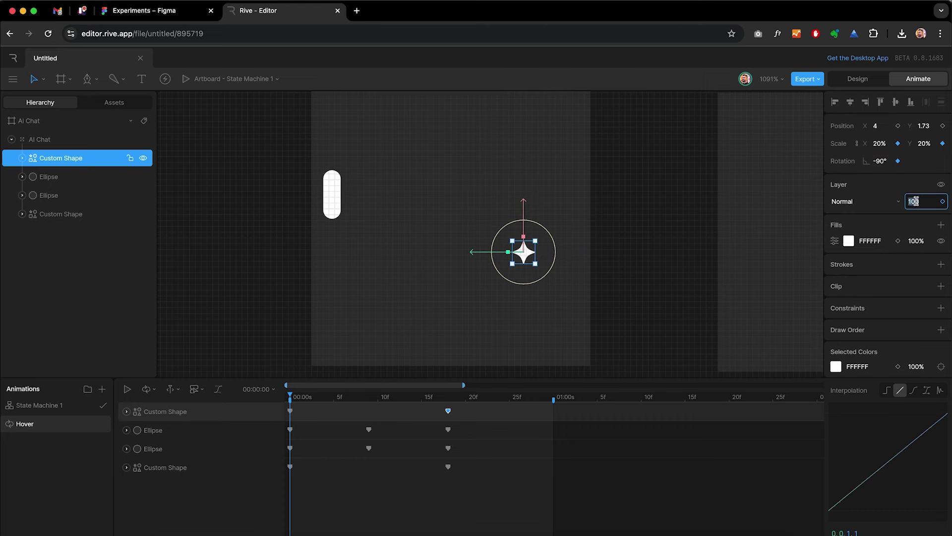
text(0)
key(Return)
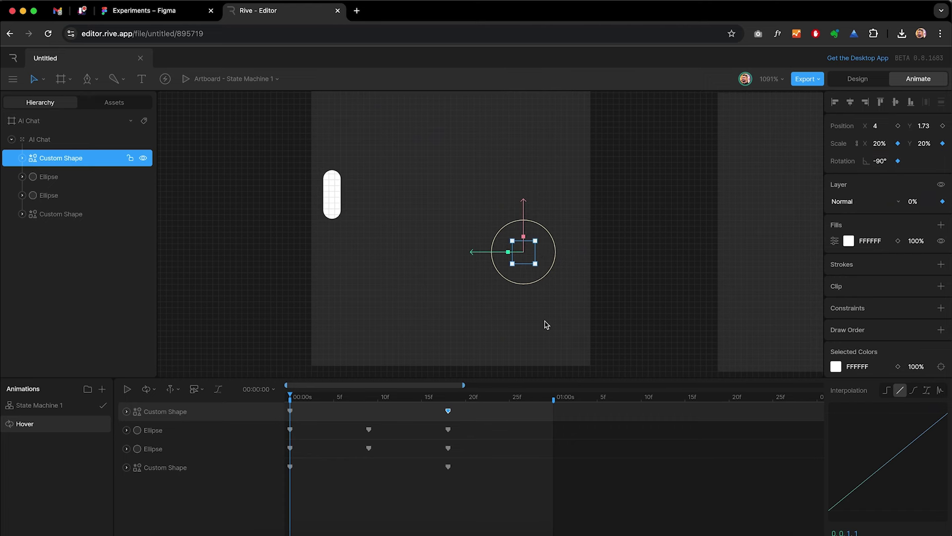
Play the Hover animation to check how the star grows, rotates and fades in, and return to 00:00:00.
key(space)
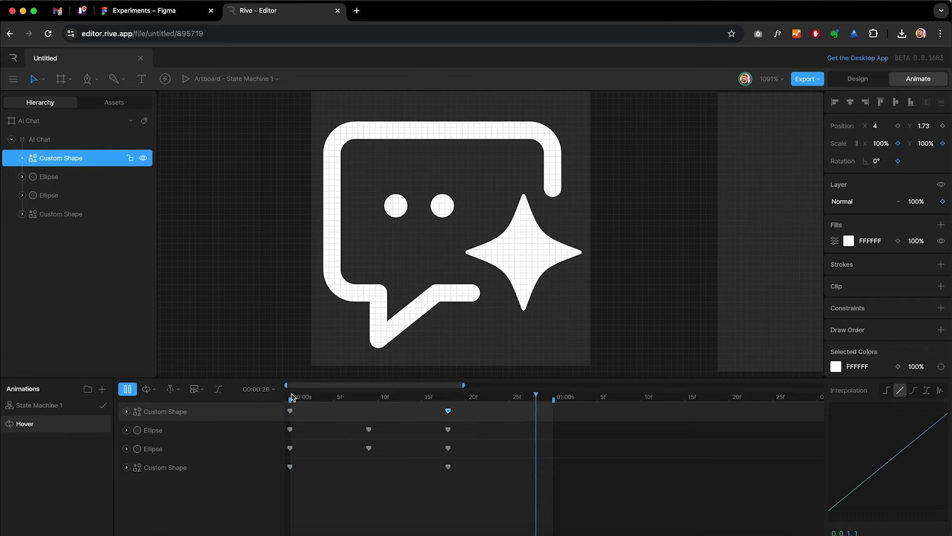
click(298, 396)
click(290, 398)
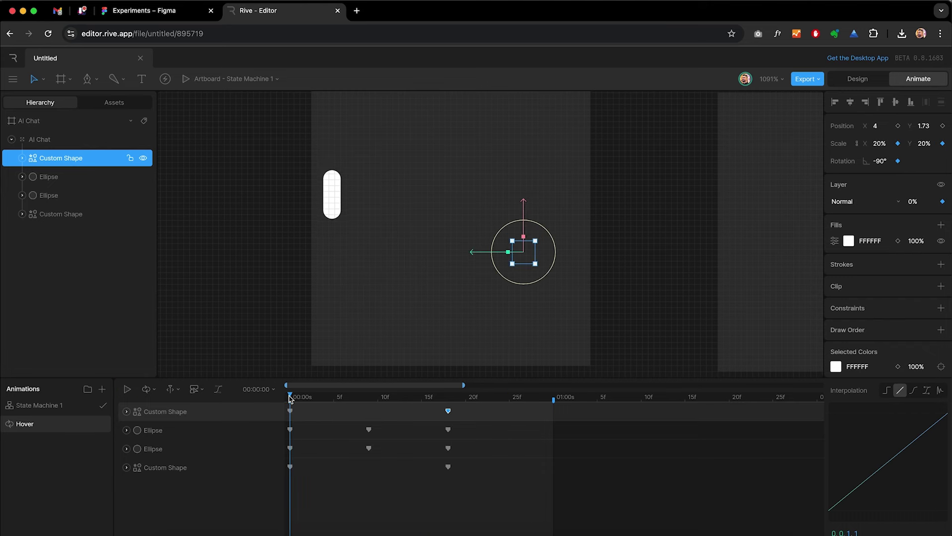
Set the trim path start of the chat bubble's stroke to 0% at the 00:00:00 keyframe.
click(233, 467)
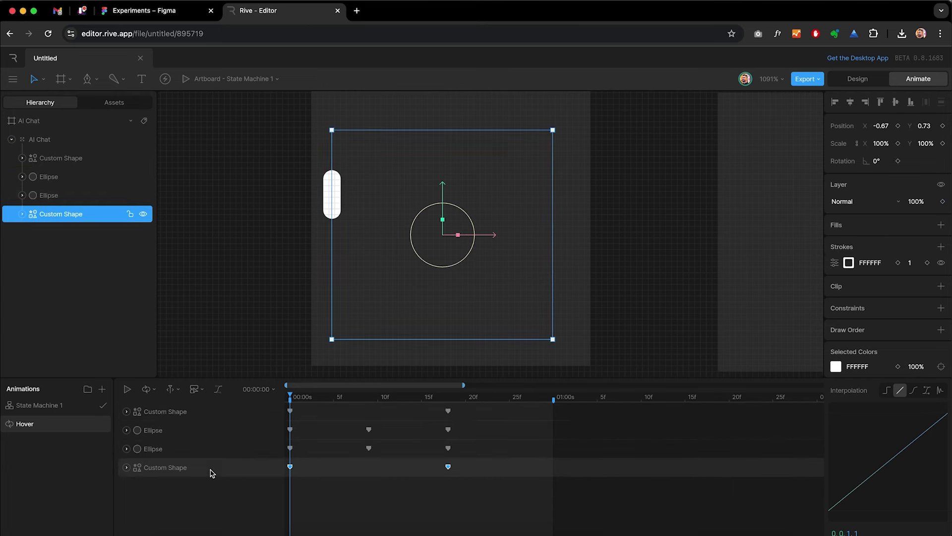
click(835, 263)
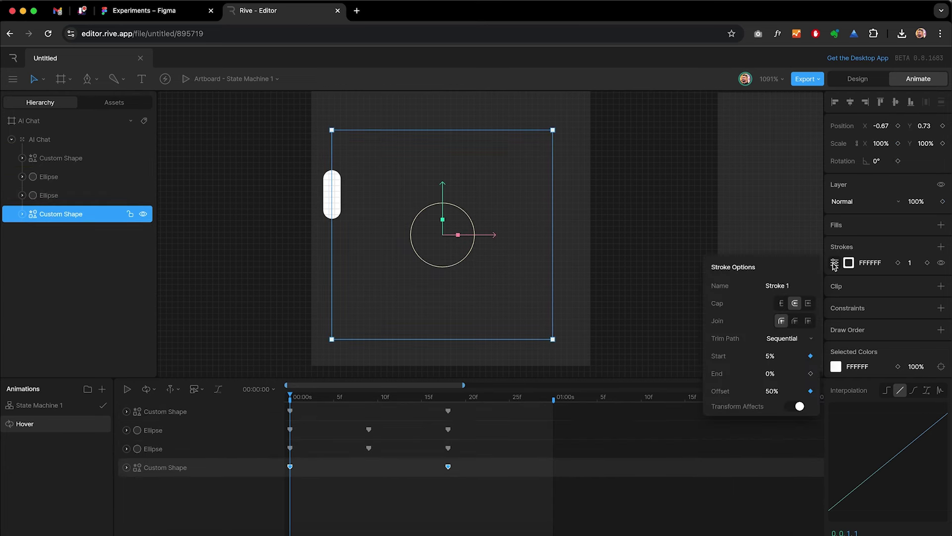
click(778, 357)
key(Return)
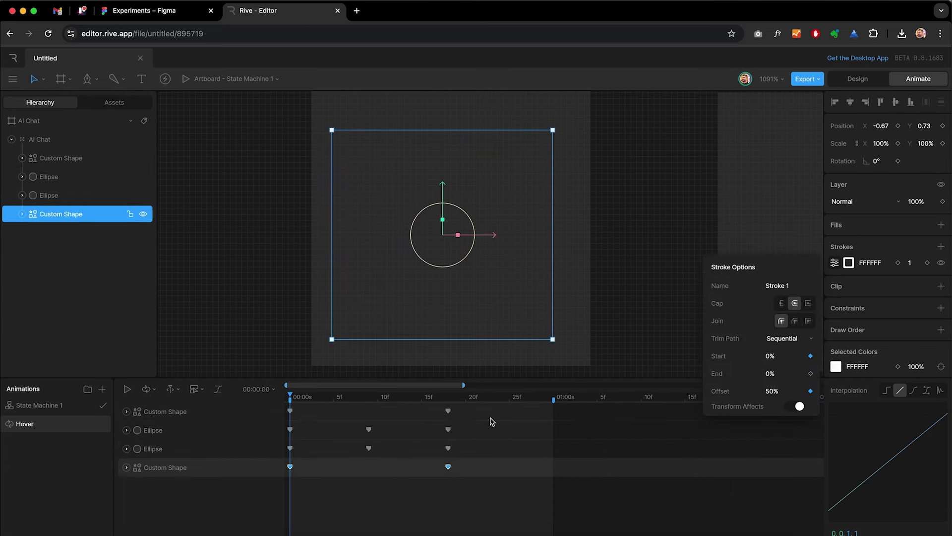
Play the Hover animation from the start to check the bubble, dots and star together.
click(298, 397)
key(space)
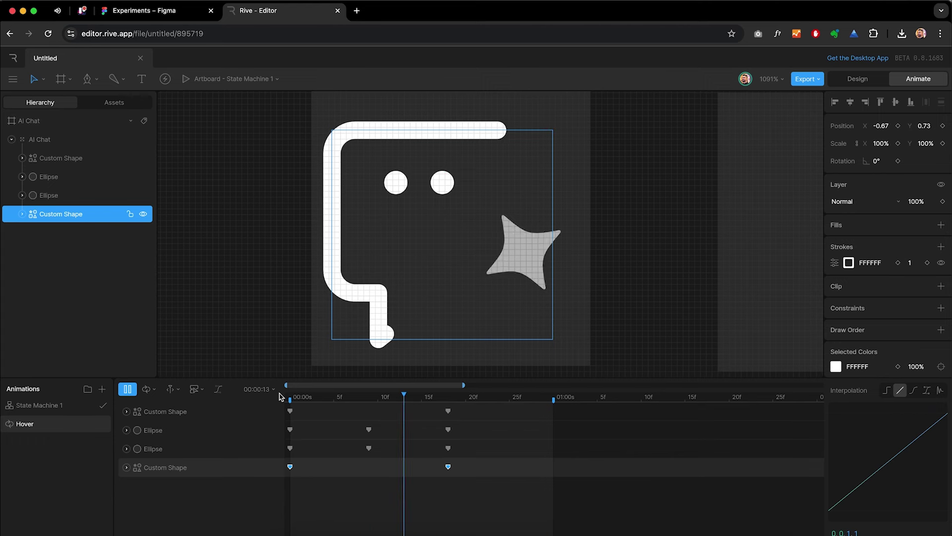
key(space)
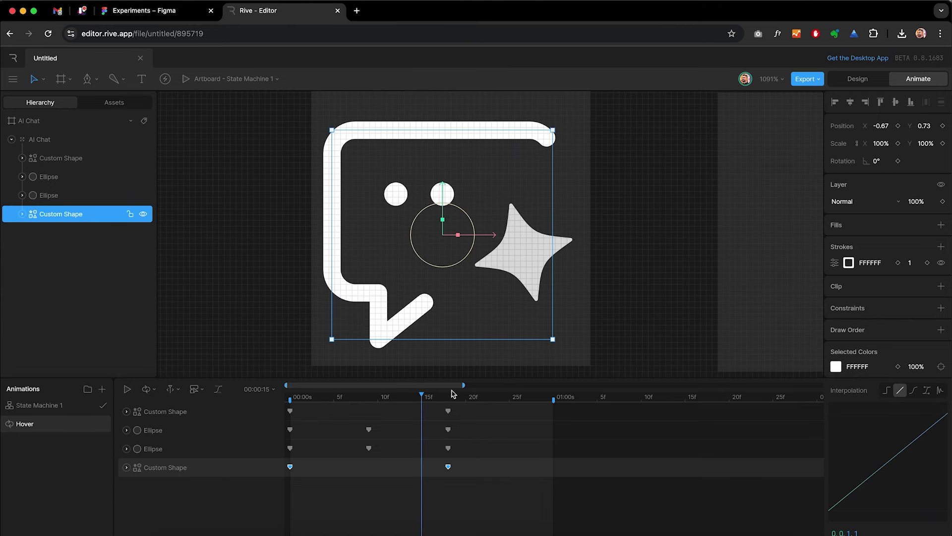
Give the chat bubble's 00:00:00 keyframe a cubic easing curve of about .41, .02, .26, .99 and preview it.
click(460, 466)
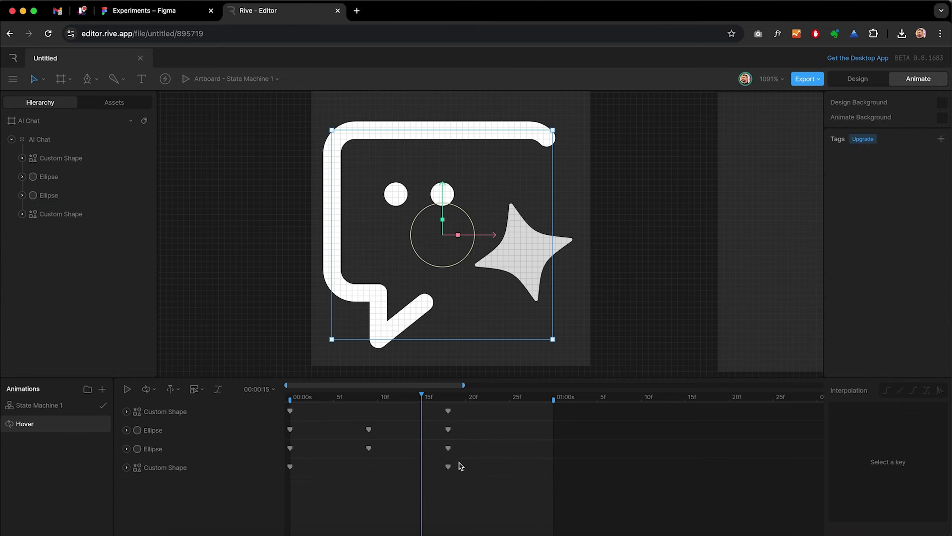
click(290, 467)
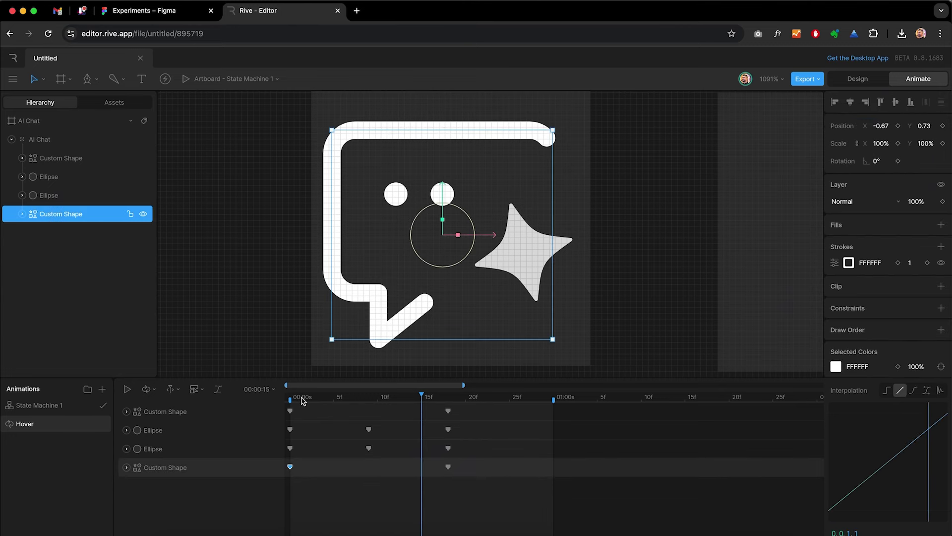
drag(304, 401, 289, 395)
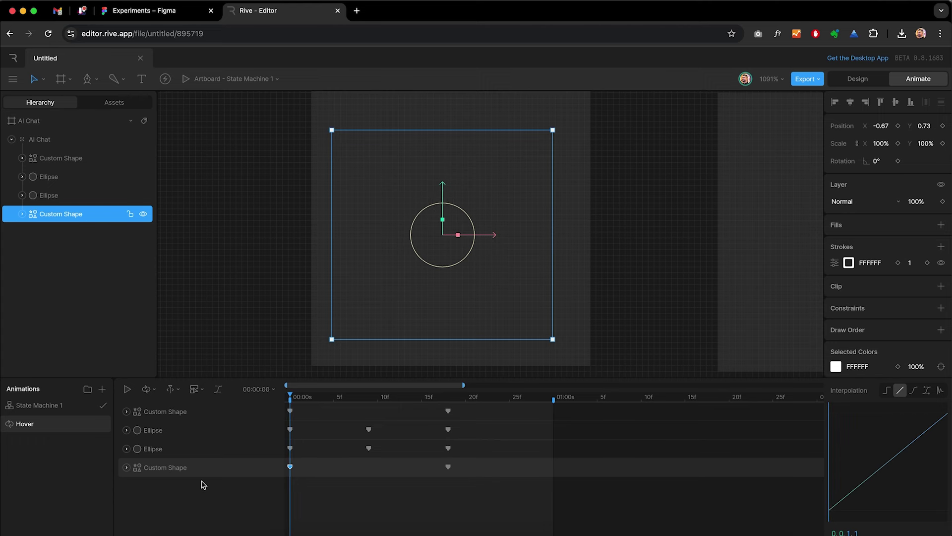
click(916, 392)
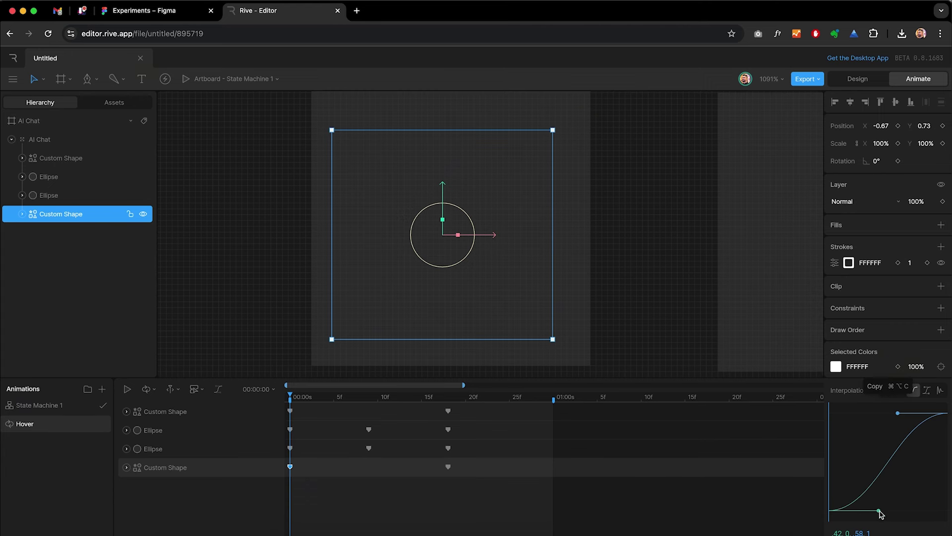
mouse_move(880, 511)
mouse_down()
mouse_move(910, 507)
mouse_move(879, 509)
mouse_up()
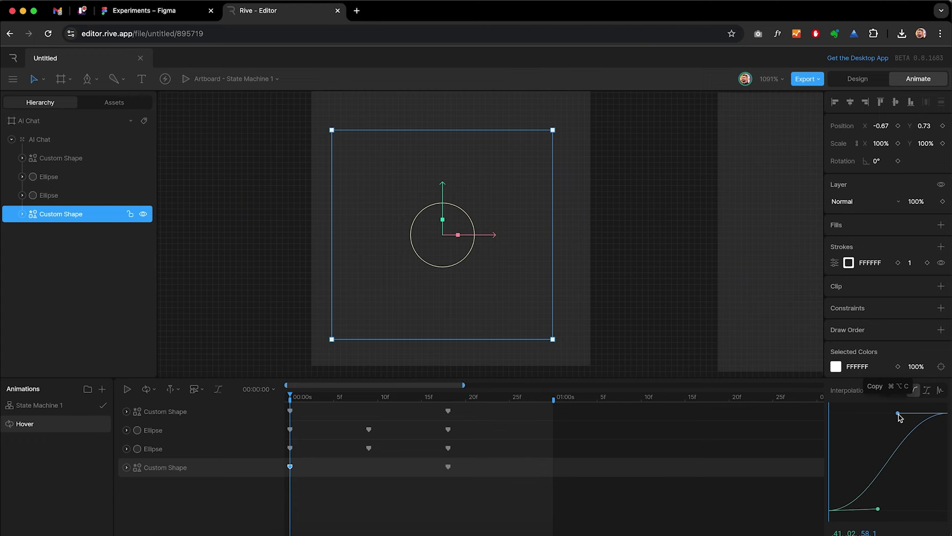
drag(898, 415, 860, 417)
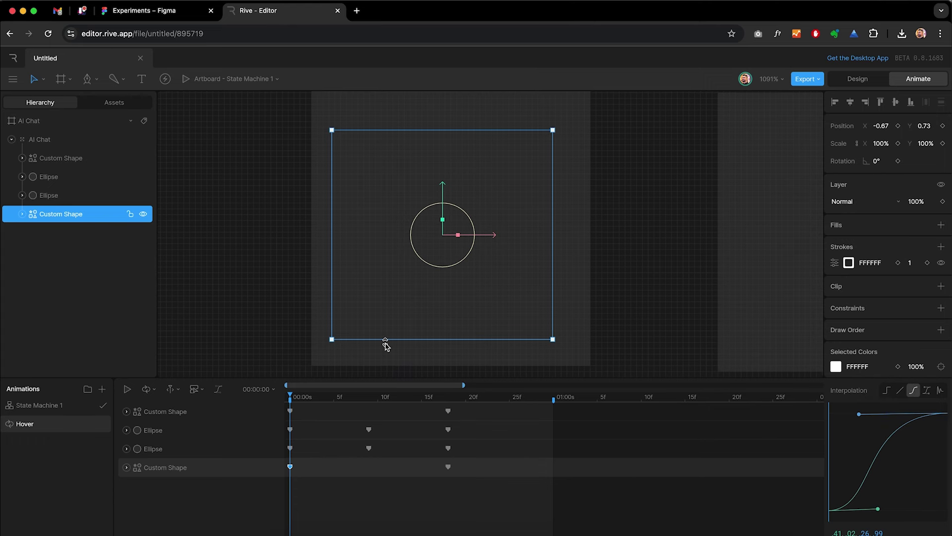
key(space)
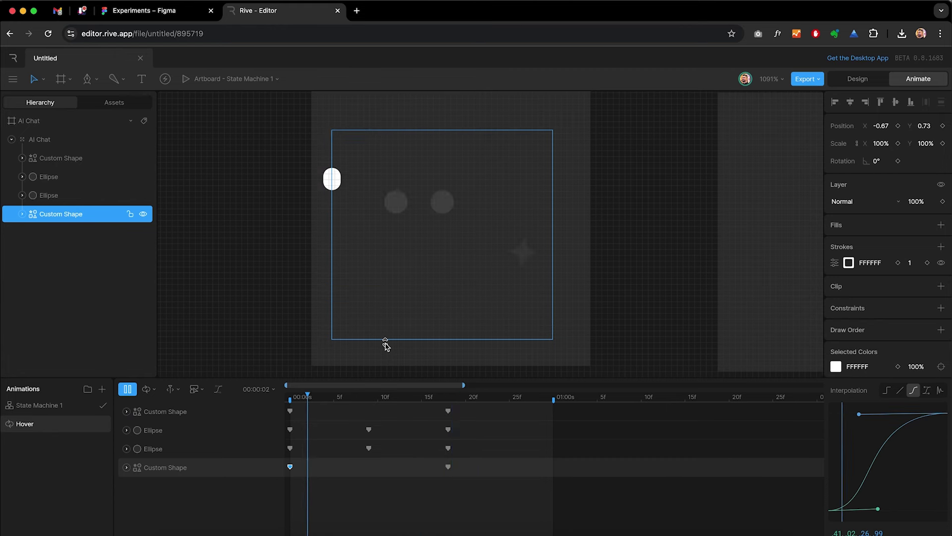
Delay the left dot's keyframes by 2 frames and the right dot's by 4 frames, and give all of them cubic easing.
key(space)
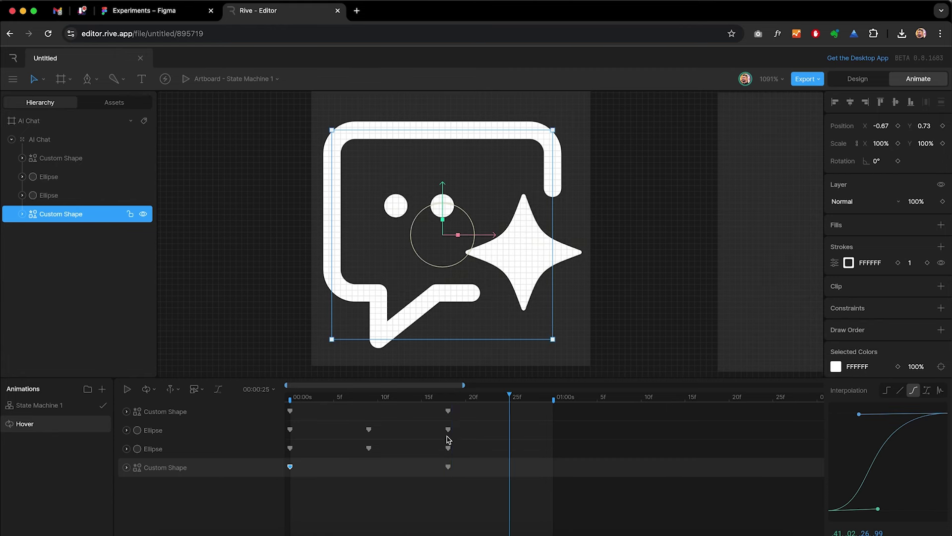
drag(457, 443, 314, 452)
click(334, 441)
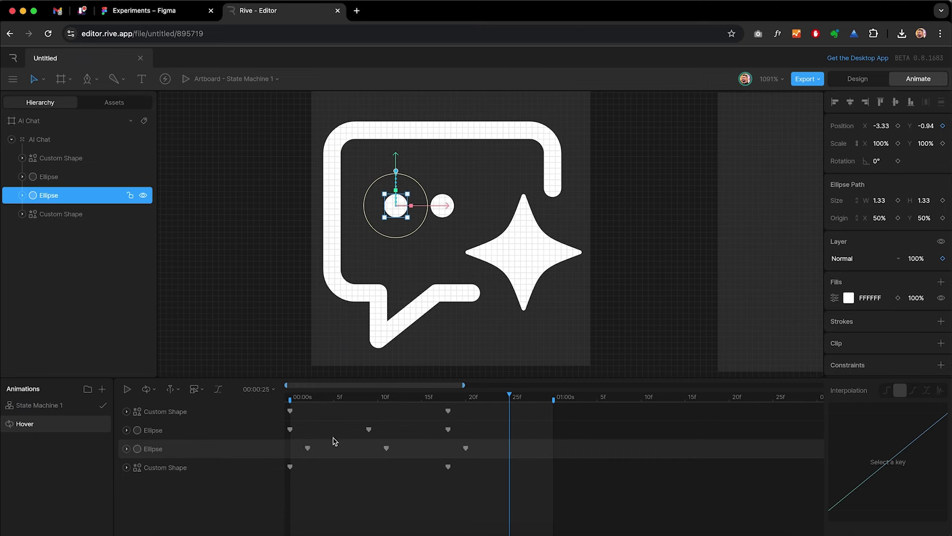
drag(456, 430, 500, 457)
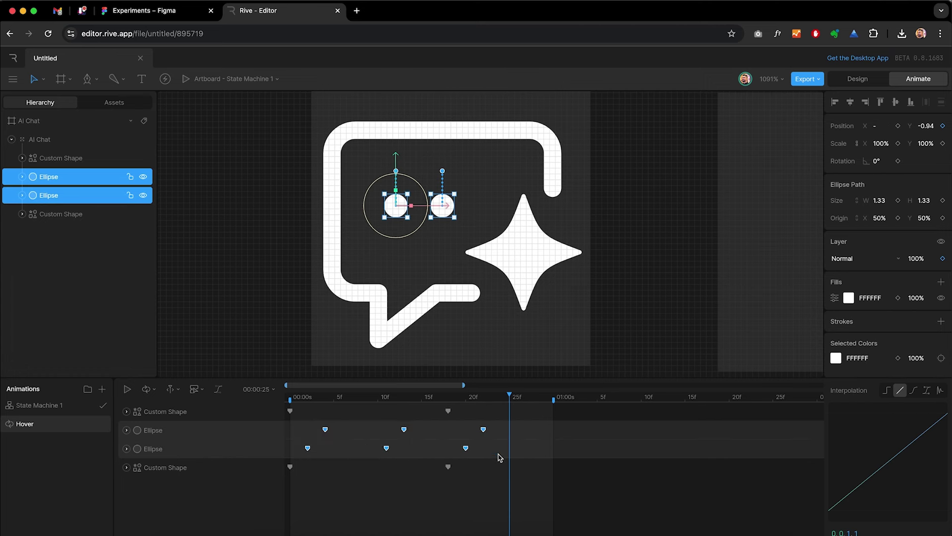
click(914, 392)
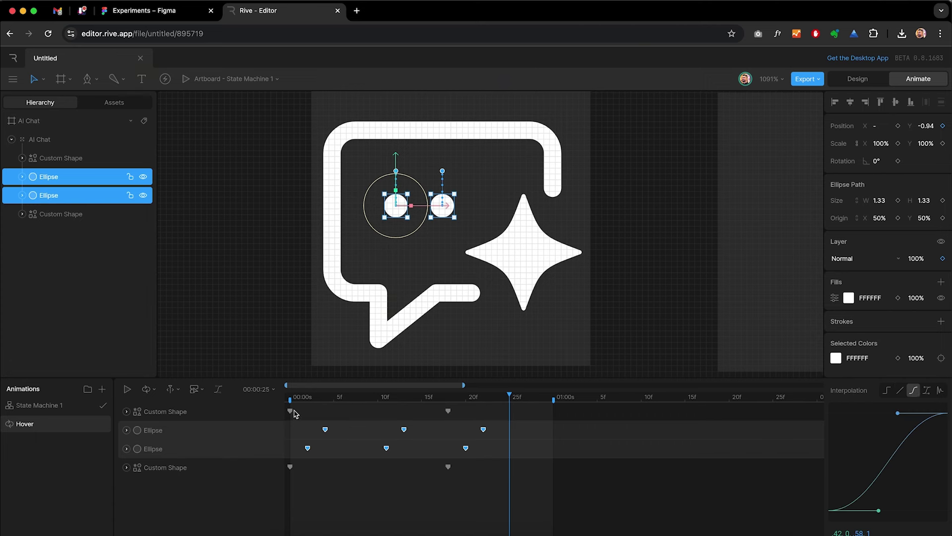
Delay the star's keyframes by 3 frames with cubic easing, and preview the staggered Hover animation.
drag(461, 408, 319, 416)
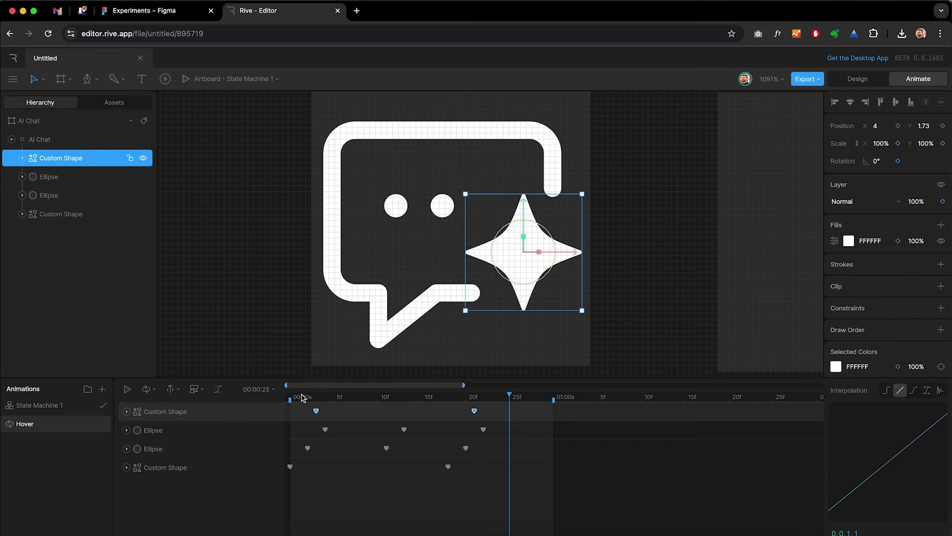
click(916, 392)
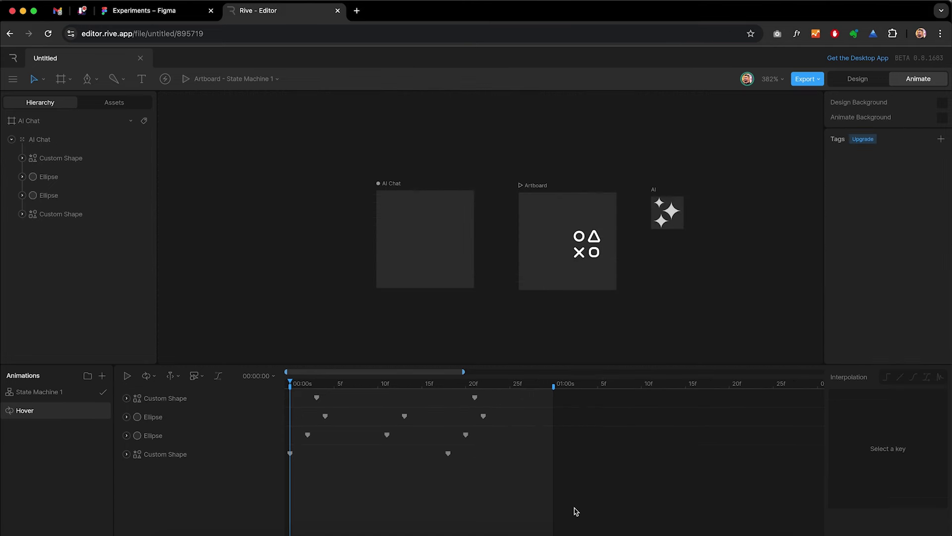
key(space)
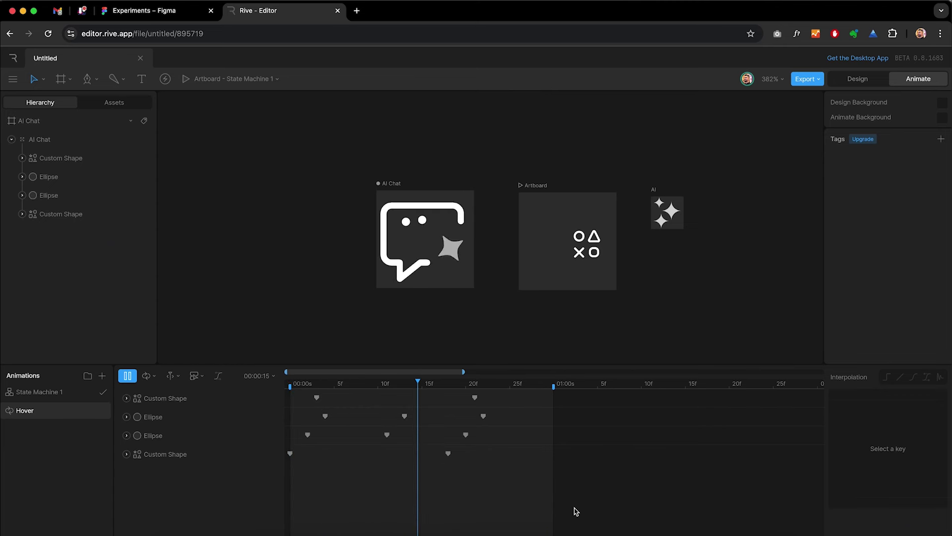
key(space)
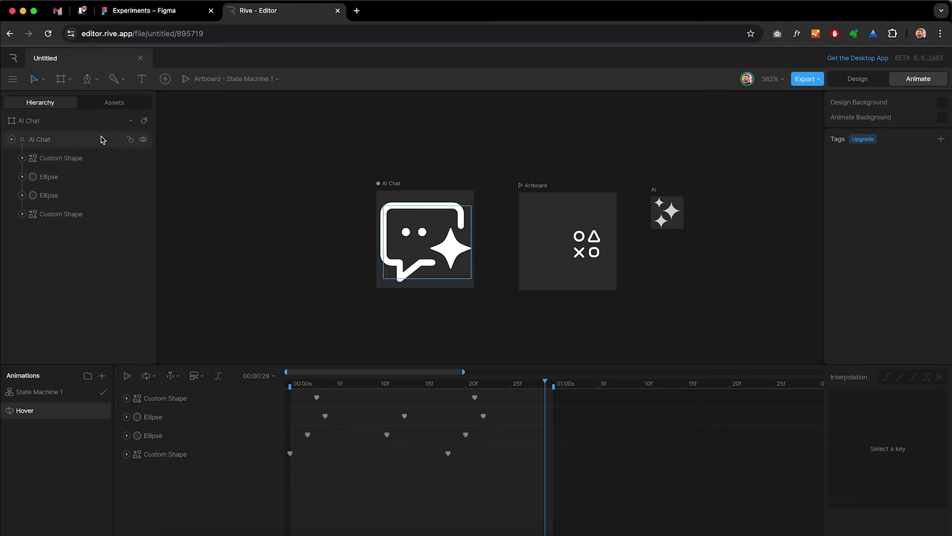
Add the AI Chat artboard's Hover animation to the render queue as a GIF at 30 fps.
click(13, 80)
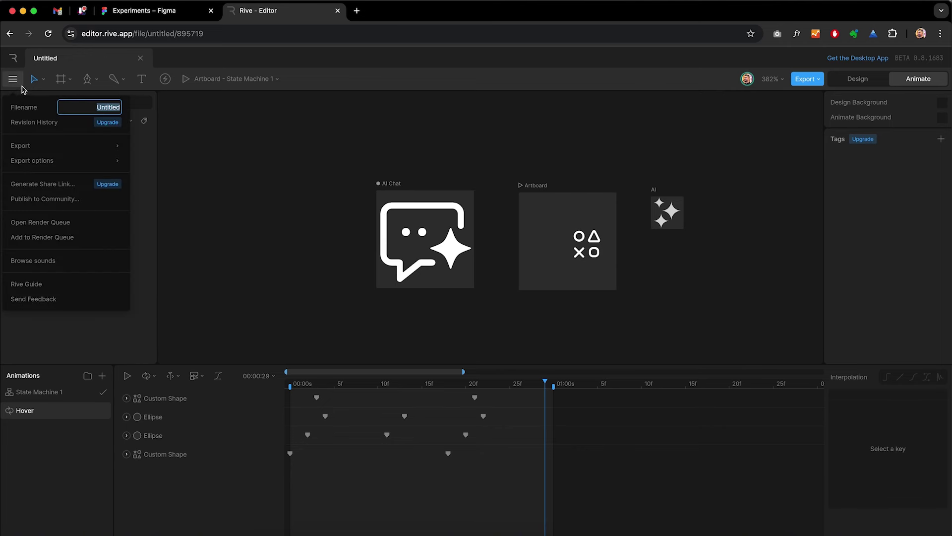
click(56, 227)
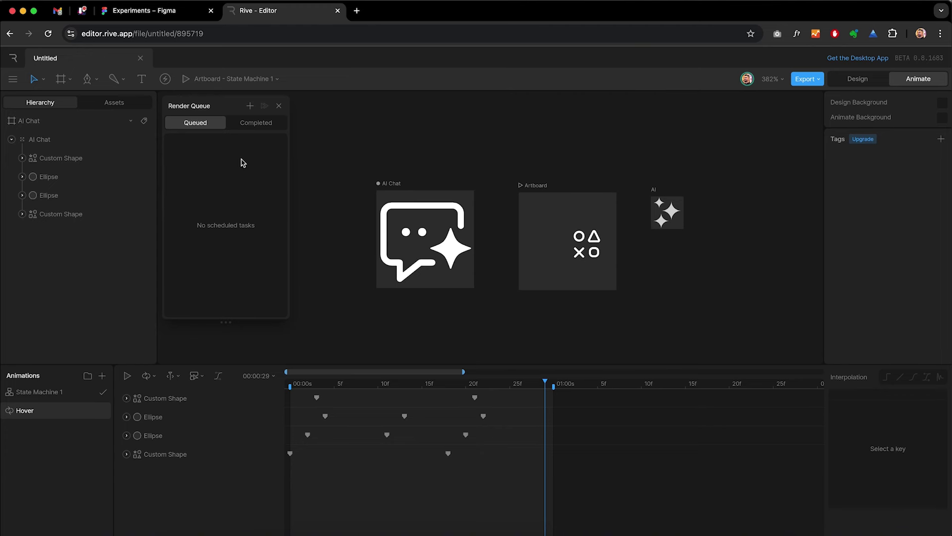
click(250, 106)
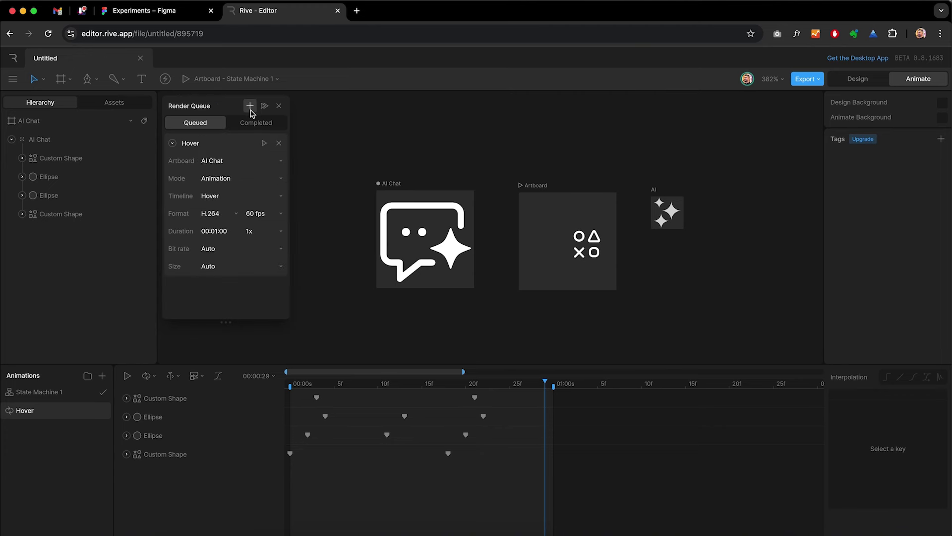
click(235, 218)
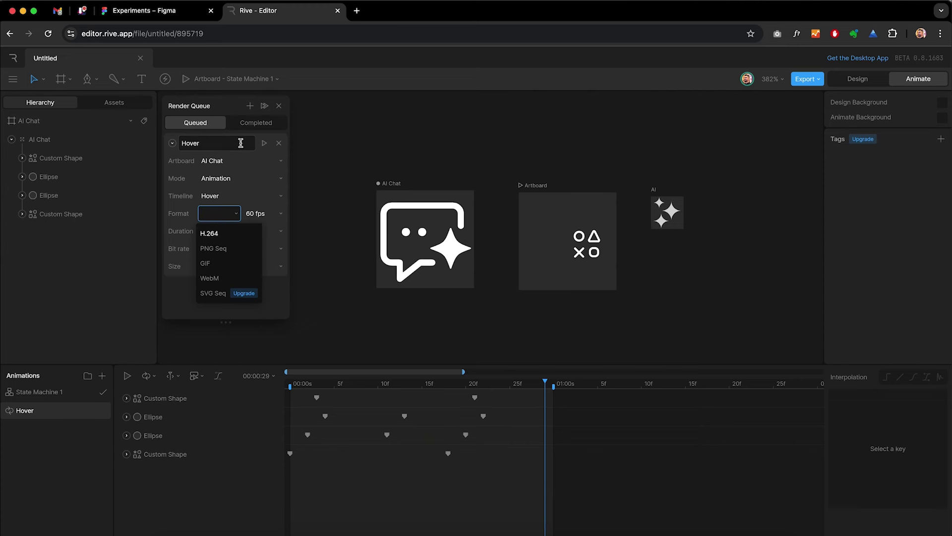
click(212, 263)
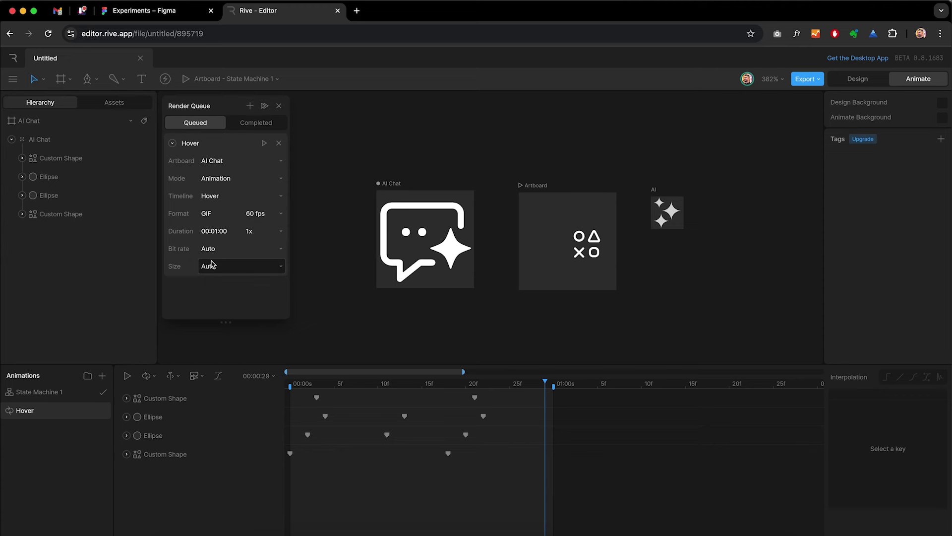
click(279, 218)
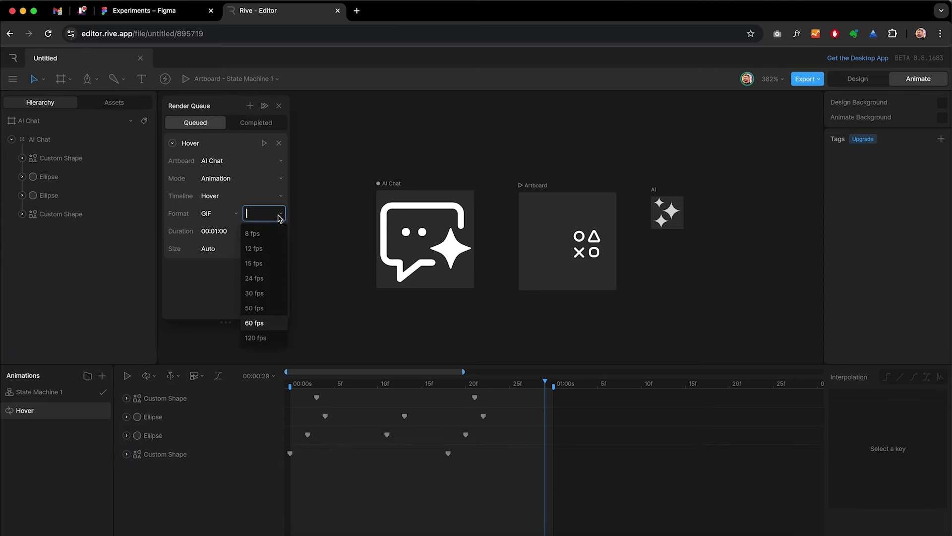
click(265, 295)
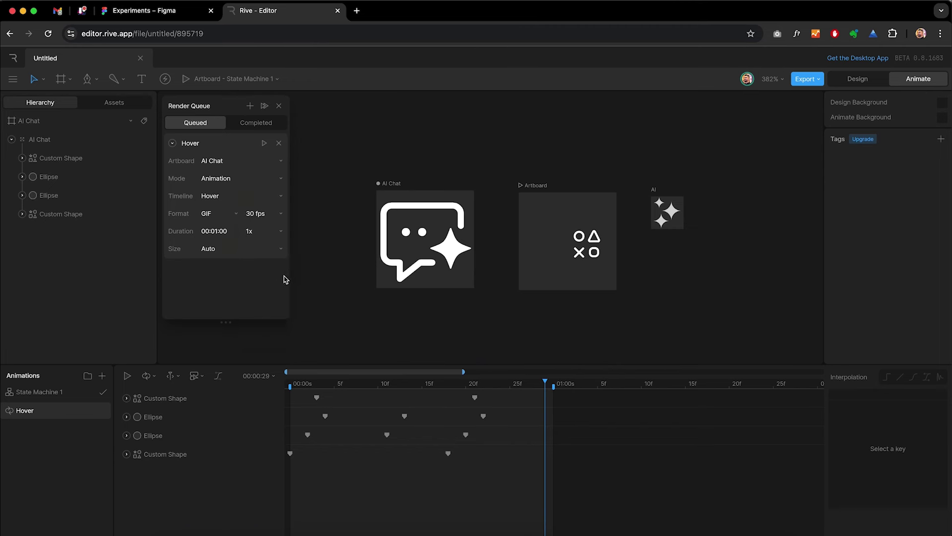
Hide the AI Chat artboard's 313131 background fill.
click(847, 84)
click(397, 184)
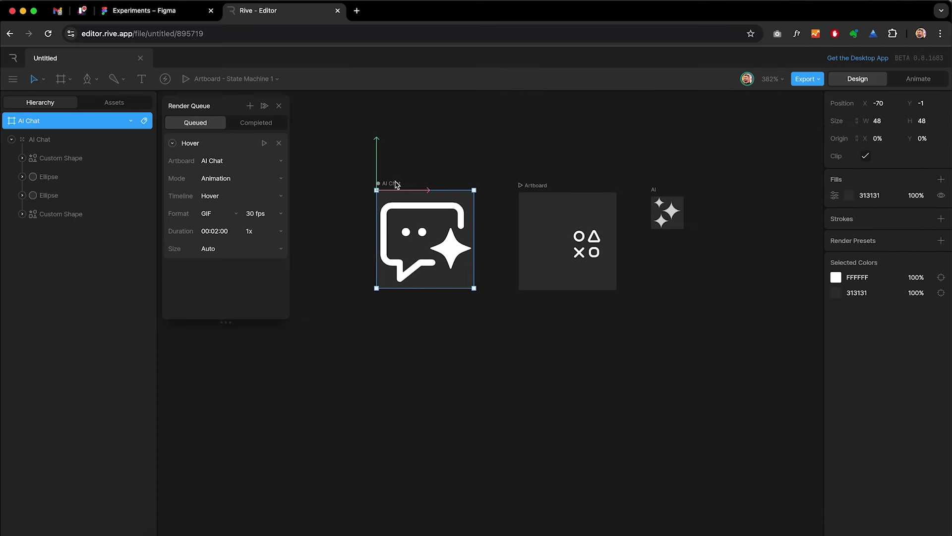
click(941, 196)
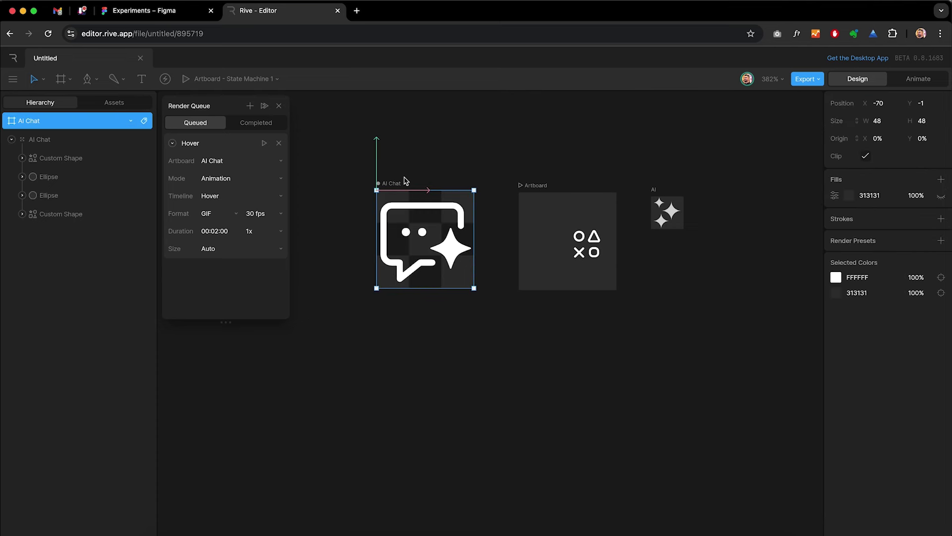
Render the queued Hover animation and save the completed GIF as Hover in the Icon Animation folder.
click(264, 145)
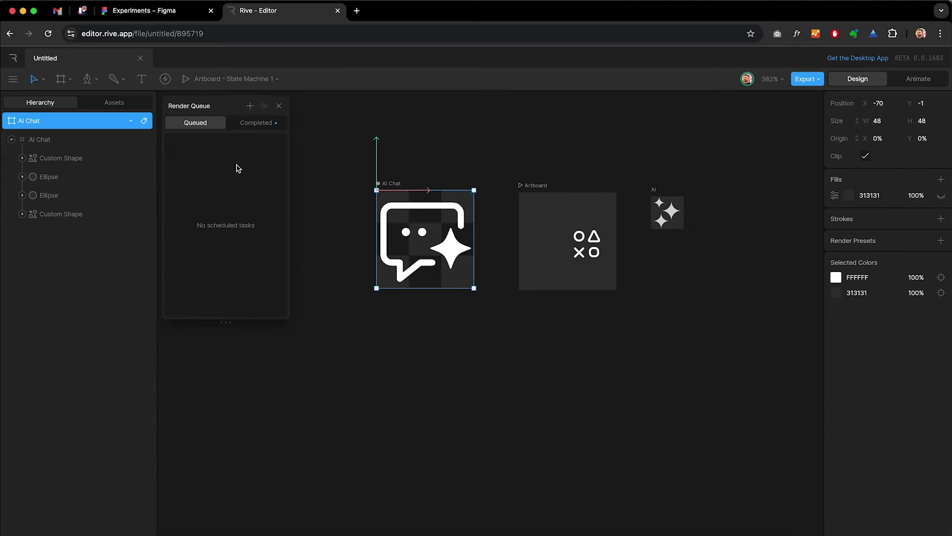
click(255, 124)
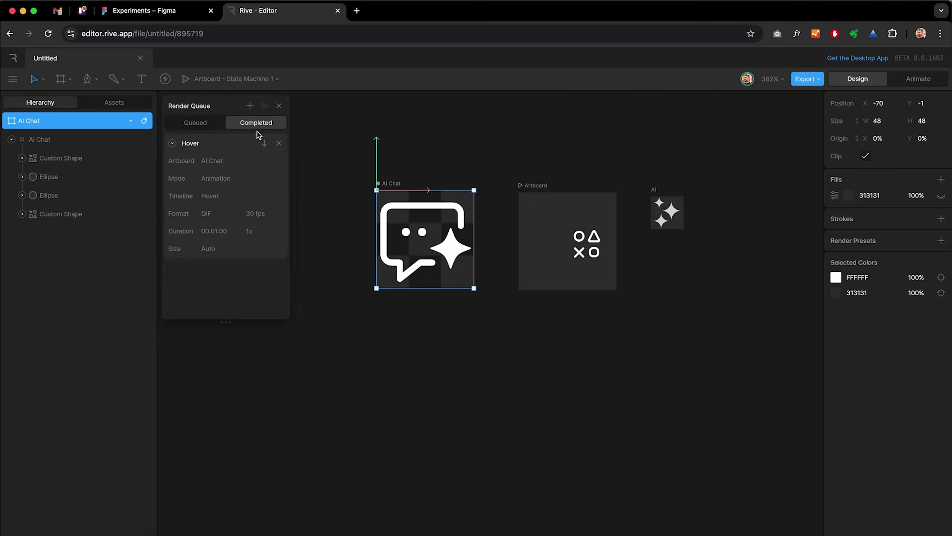
click(265, 143)
click(265, 144)
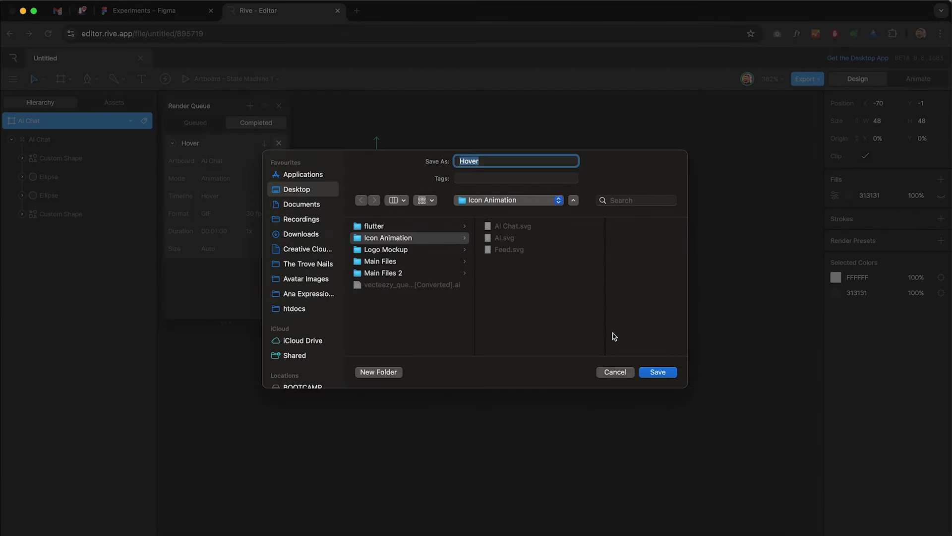
click(659, 372)
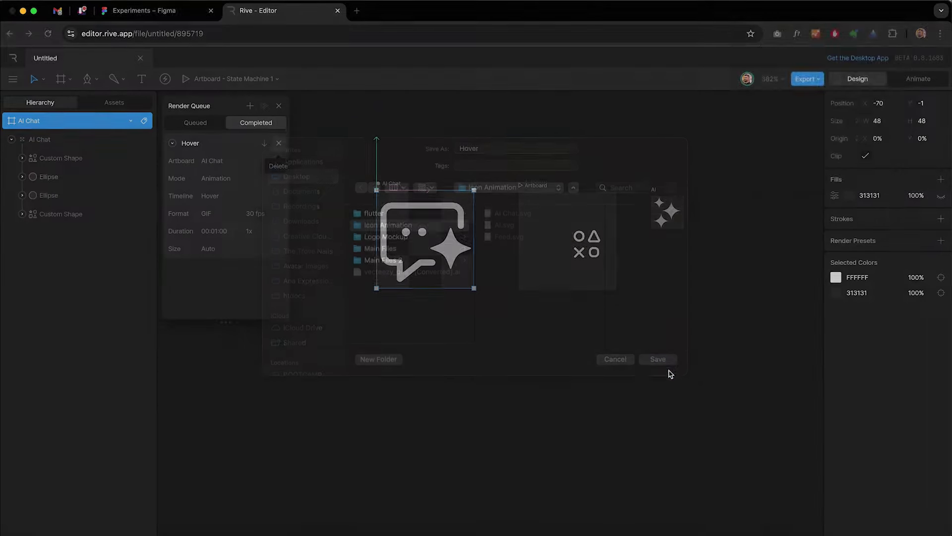
Switch to Finder and open Hover.gif from the Desktop's Icon Animation folder in Google Chrome.
click(168, 532)
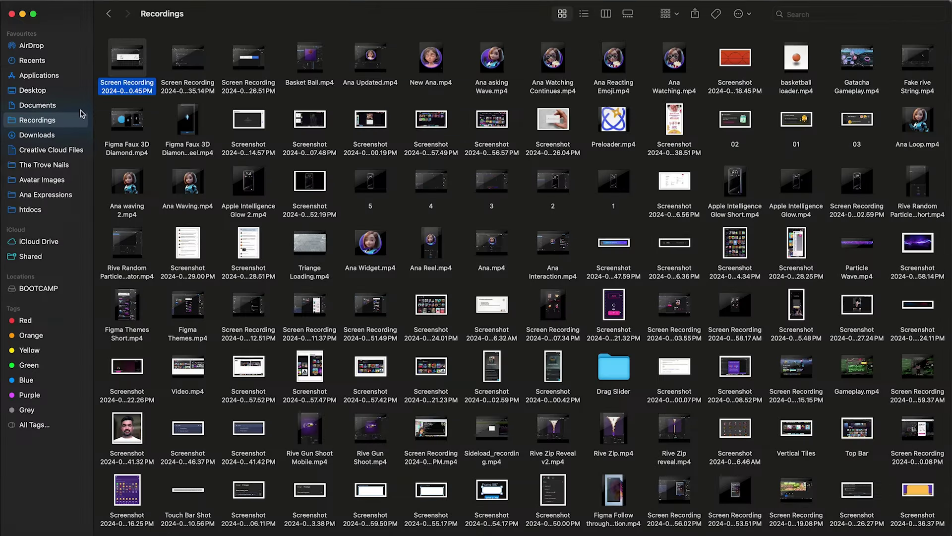
click(41, 93)
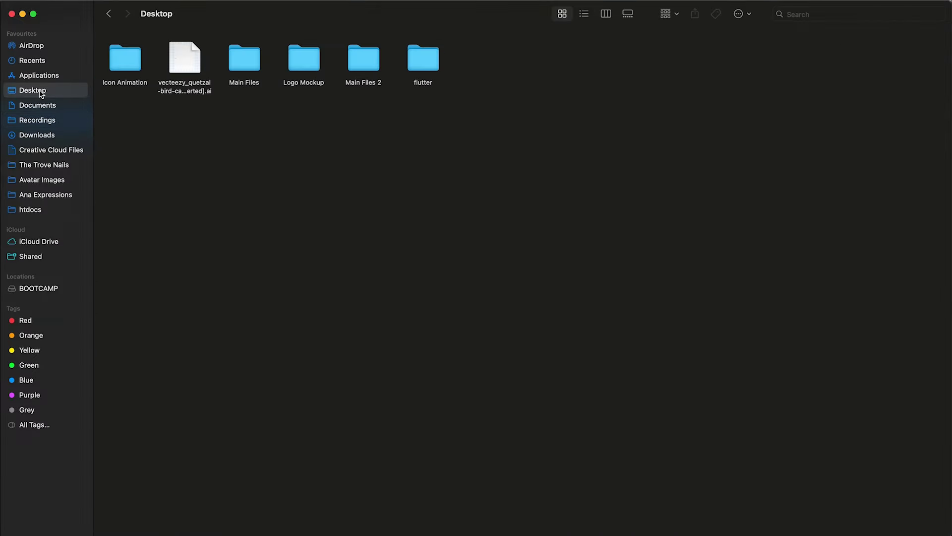
double_click(129, 66)
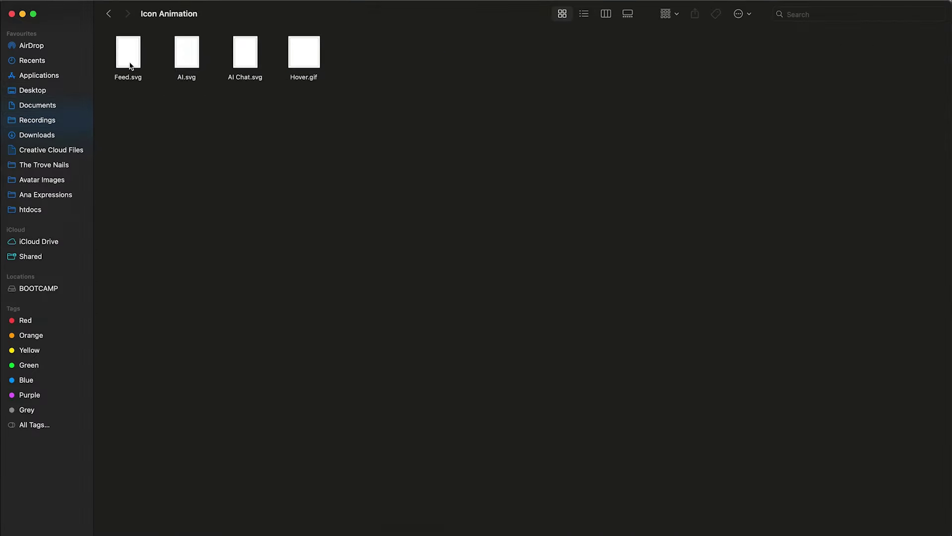
right_click(312, 77)
mouse_move(337, 92)
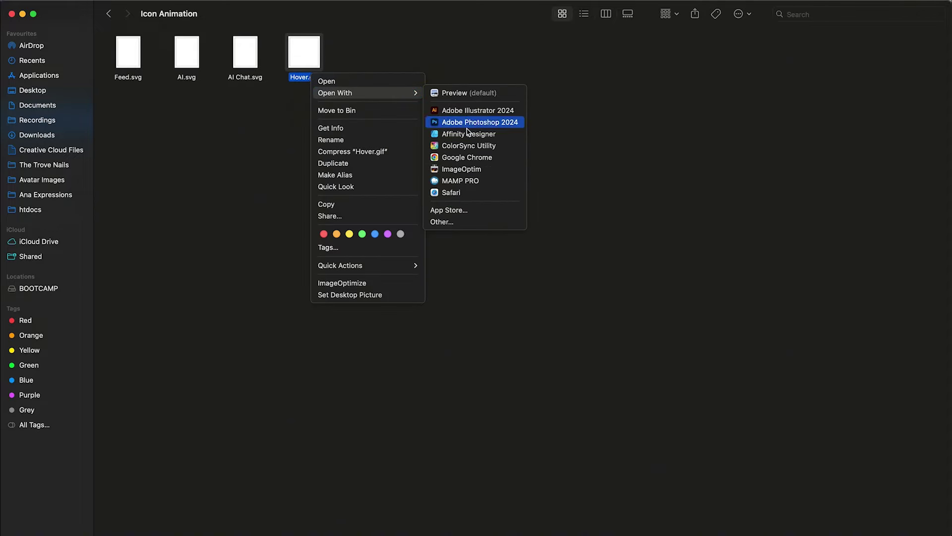
click(467, 158)
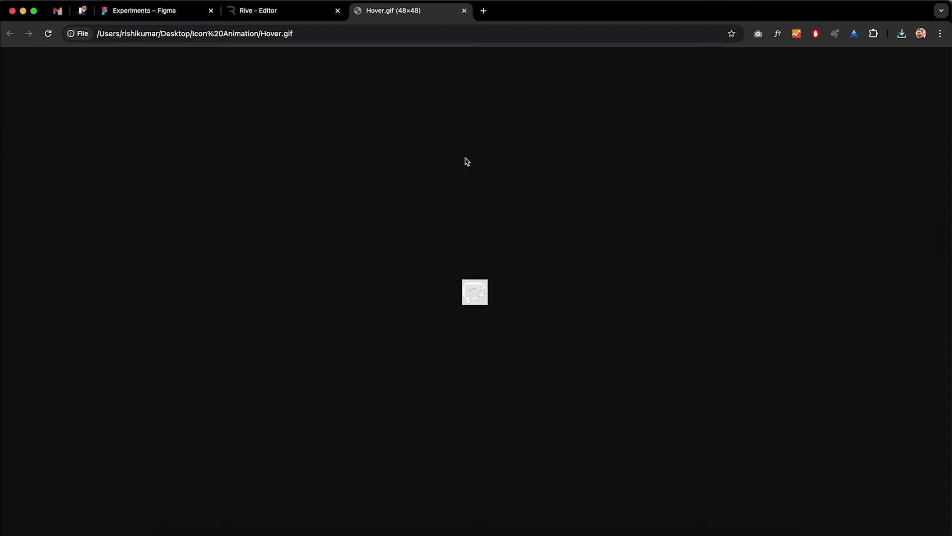
Disable the GIF image's background-color style in the page inspector to check its transparency, and close the preview.
right_click(481, 306)
click(510, 392)
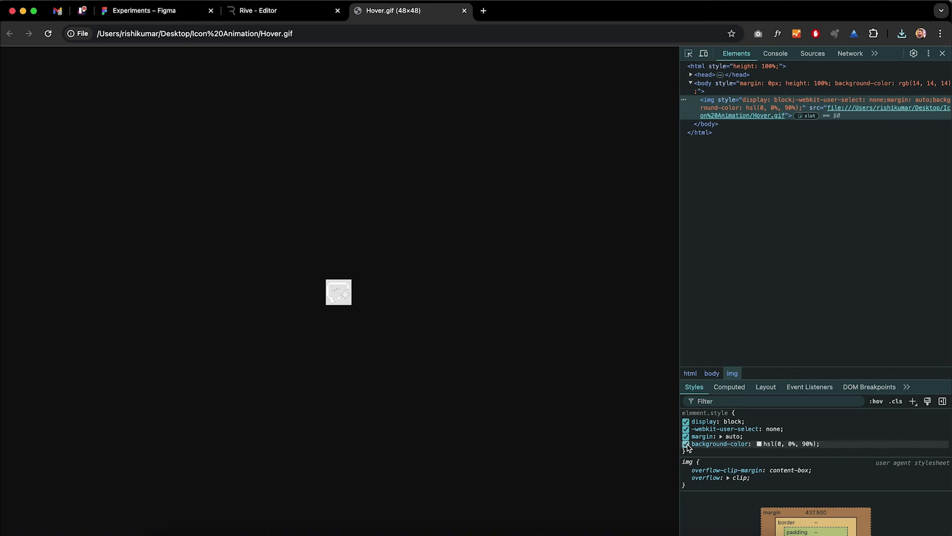
click(687, 444)
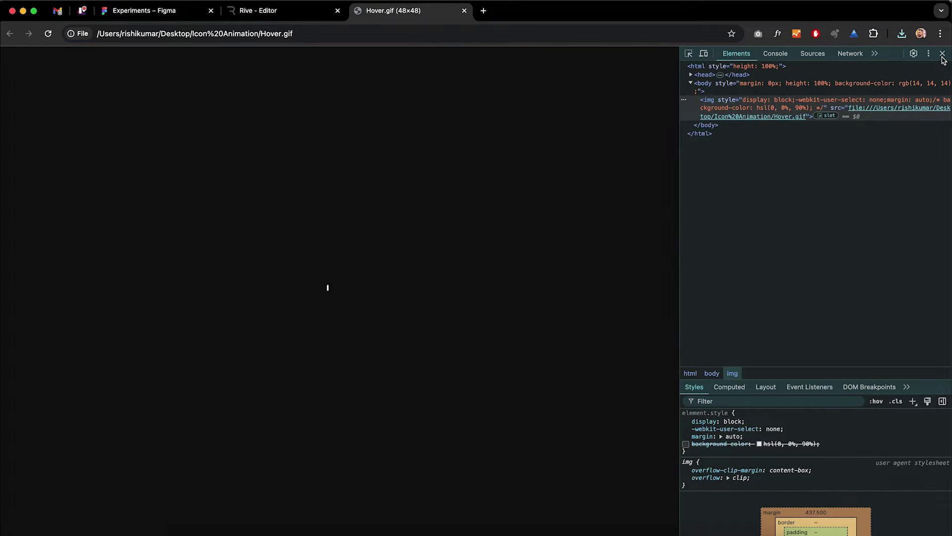
click(942, 54)
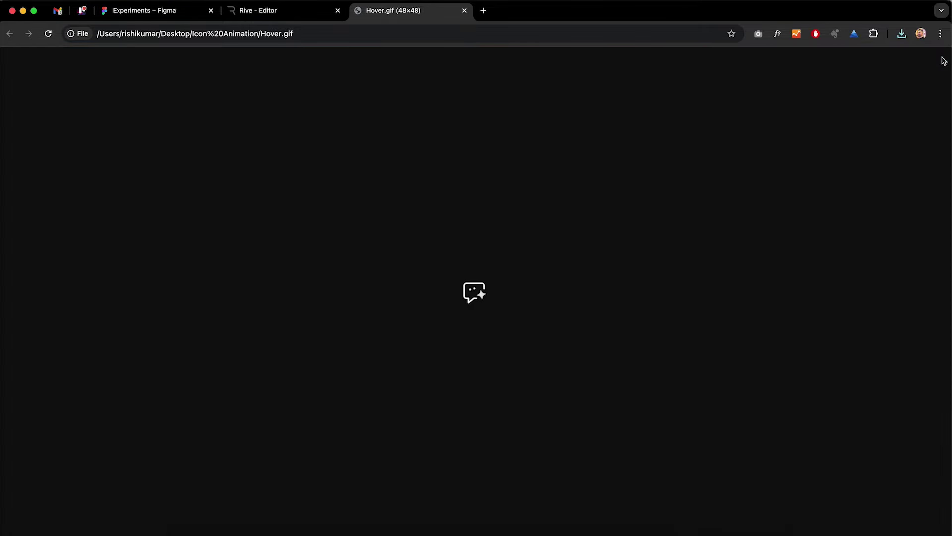
click(465, 11)
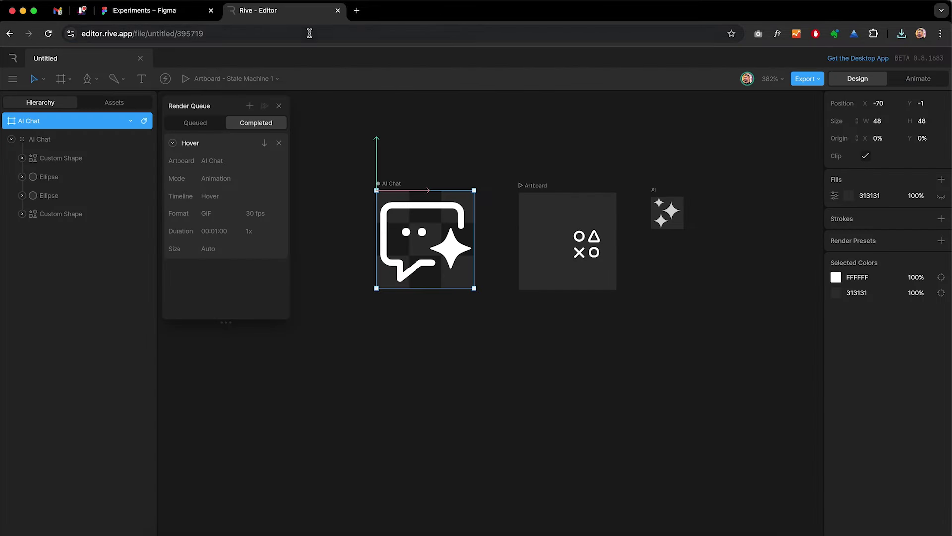
Close the render queue, and look over State Machine 1's listeners and inputs before returning to the Hover animation.
click(279, 107)
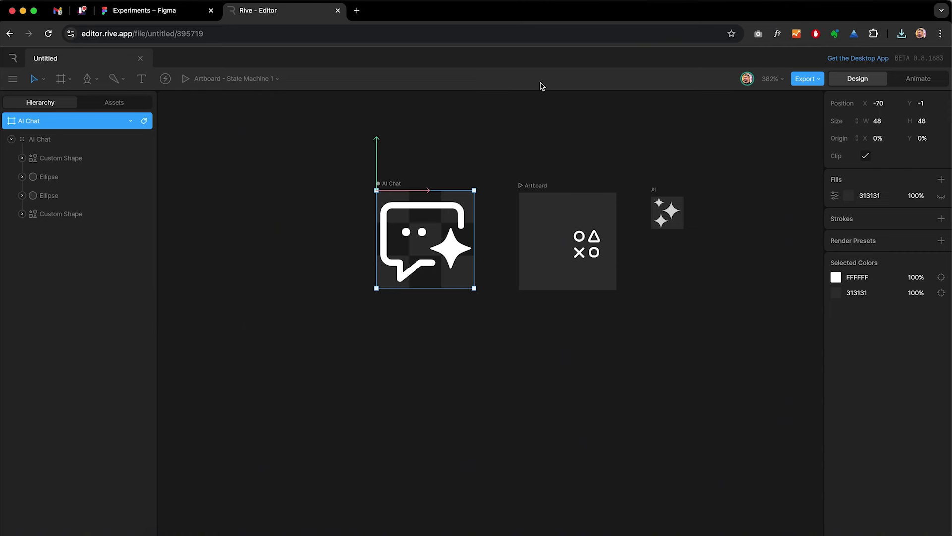
click(927, 80)
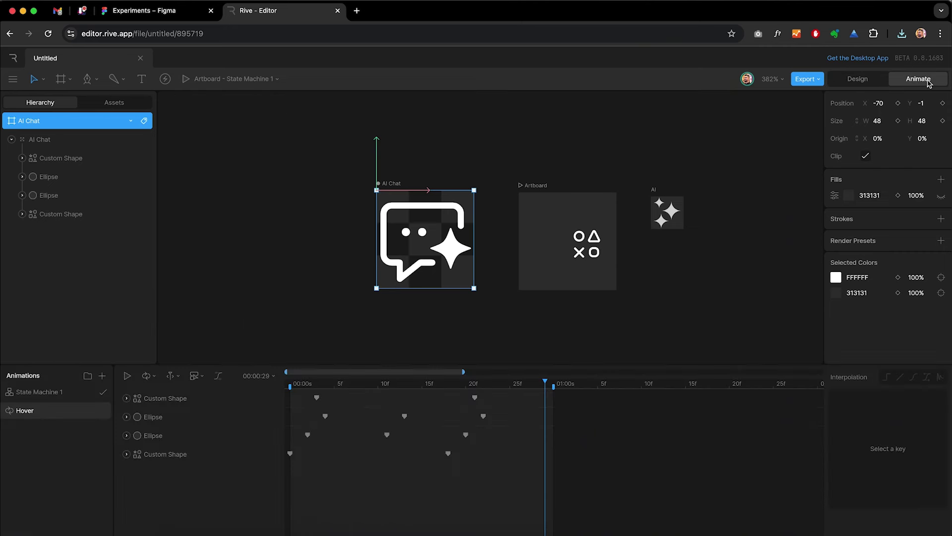
click(58, 397)
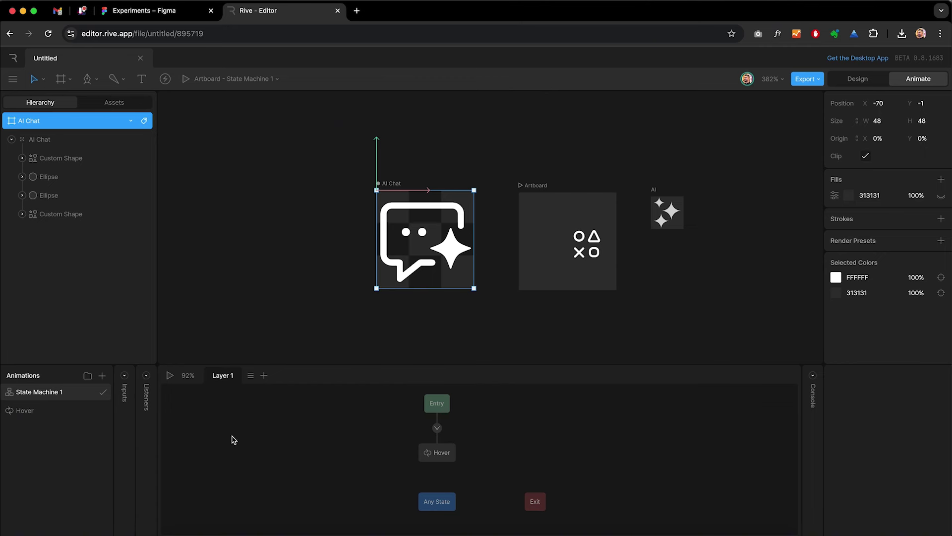
click(146, 376)
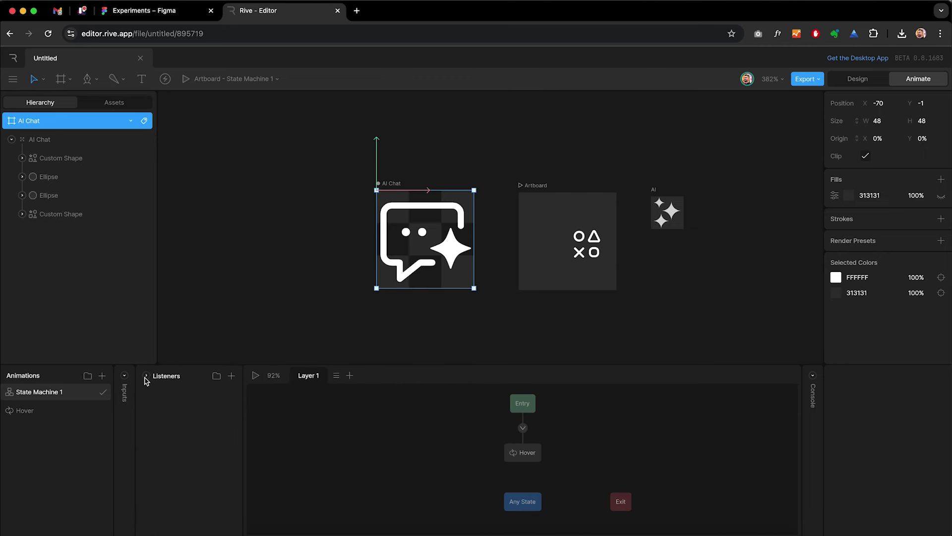
click(125, 378)
click(59, 410)
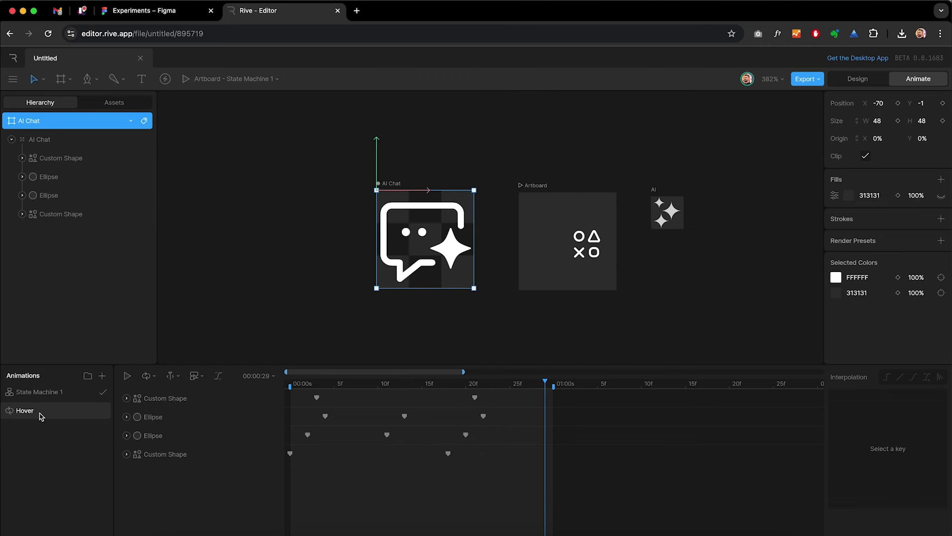
Play State Machine 1 to preview how it runs the Hover animation from Entry, and stop playback.
click(48, 397)
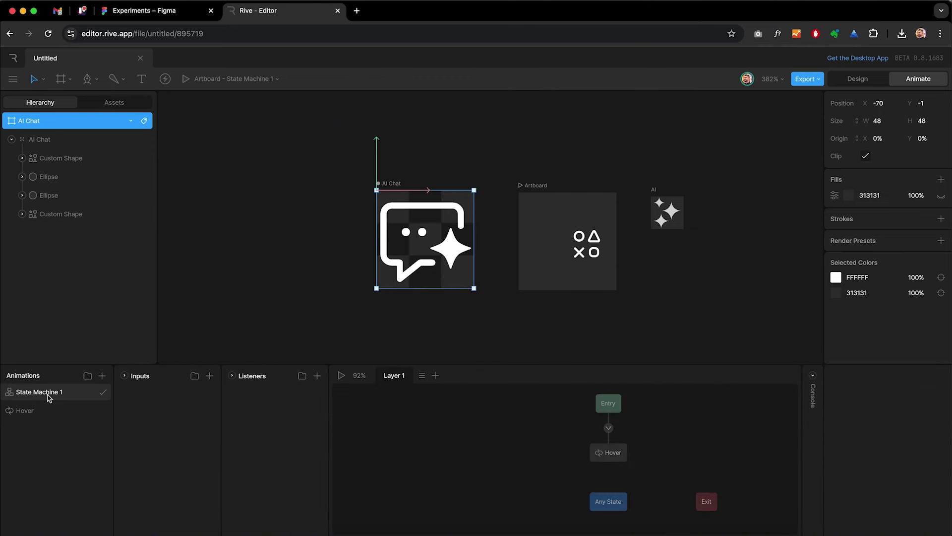
click(341, 375)
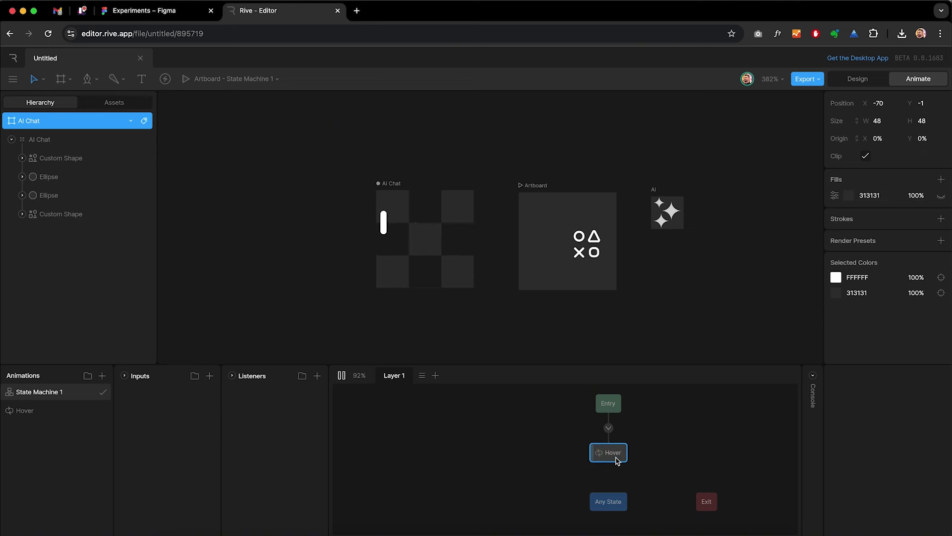
key(space)
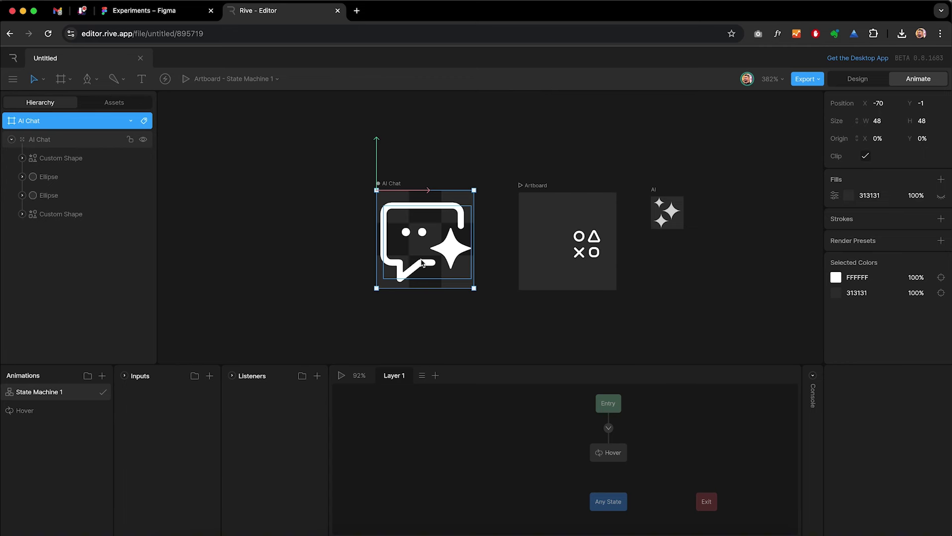
Duplicate the Hover animation and rename the copy Idle.
click(52, 410)
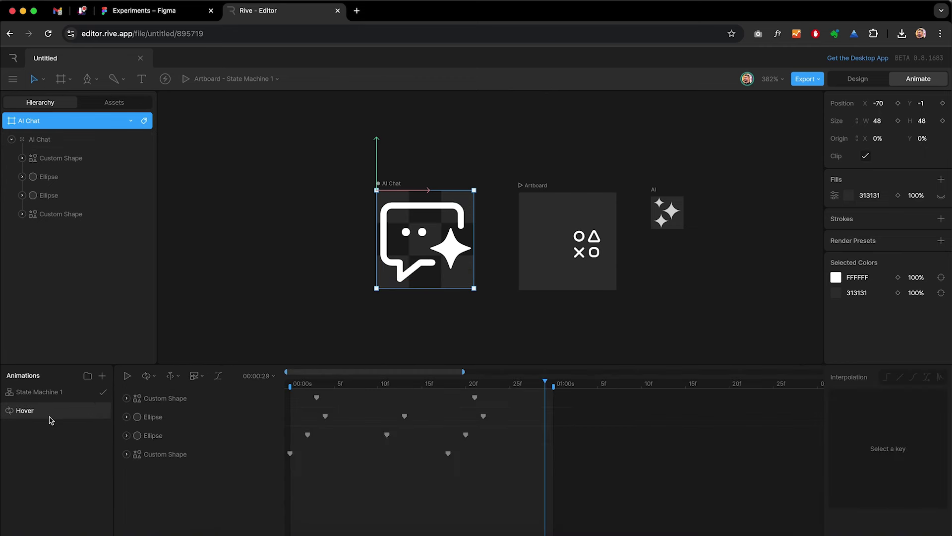
right_click(26, 415)
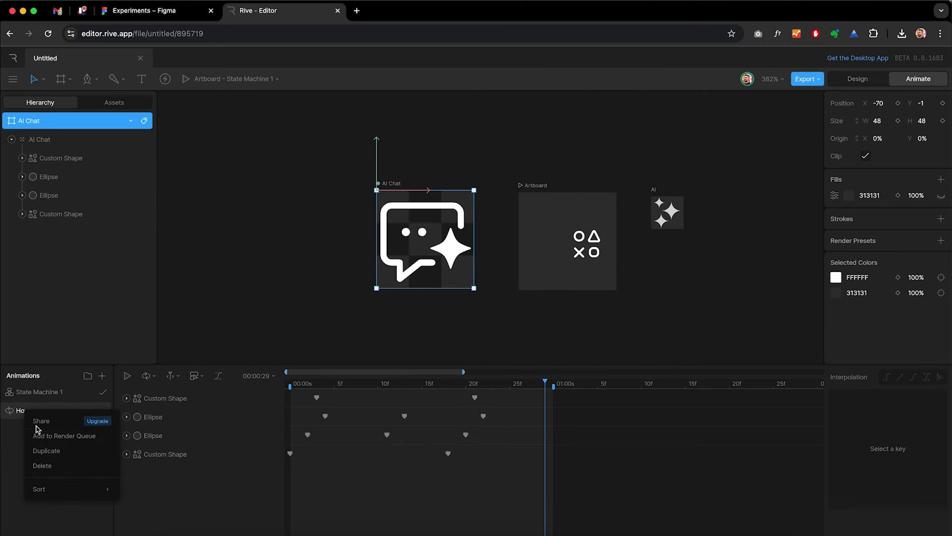
click(49, 451)
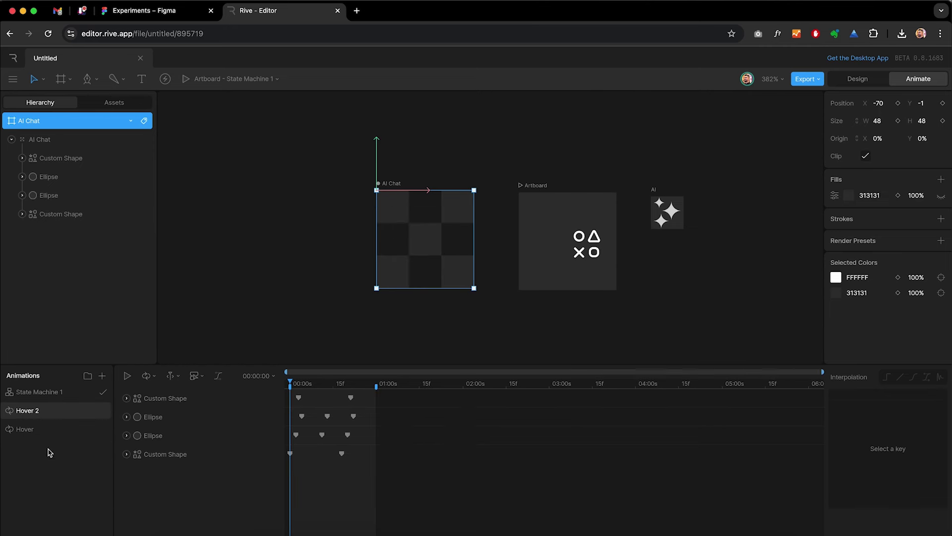
double_click(30, 412)
text(Idle)
In the Idle animation, delete all but the last keyframe on each layer and move the remaining keyframes to the timeline's start.
drag(339, 397, 290, 464)
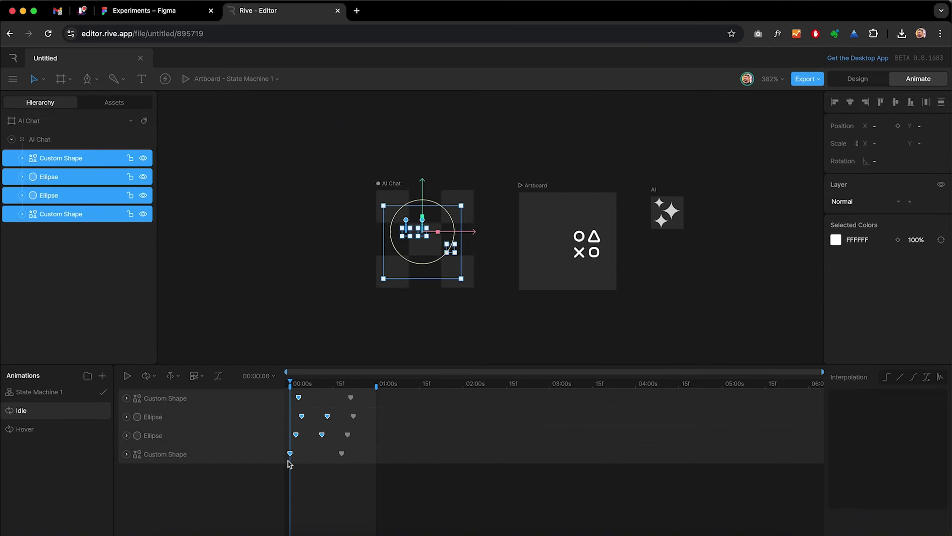
key(Delete)
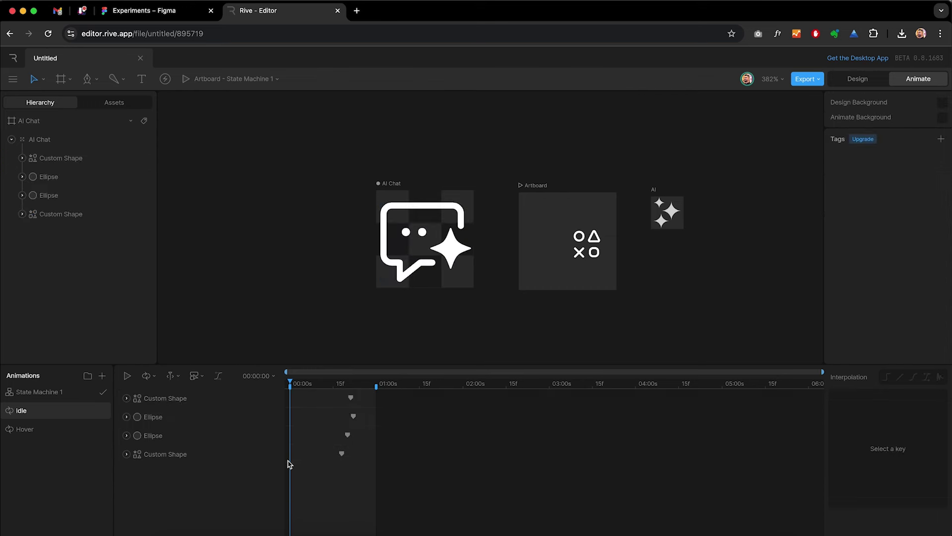
drag(337, 391, 372, 488)
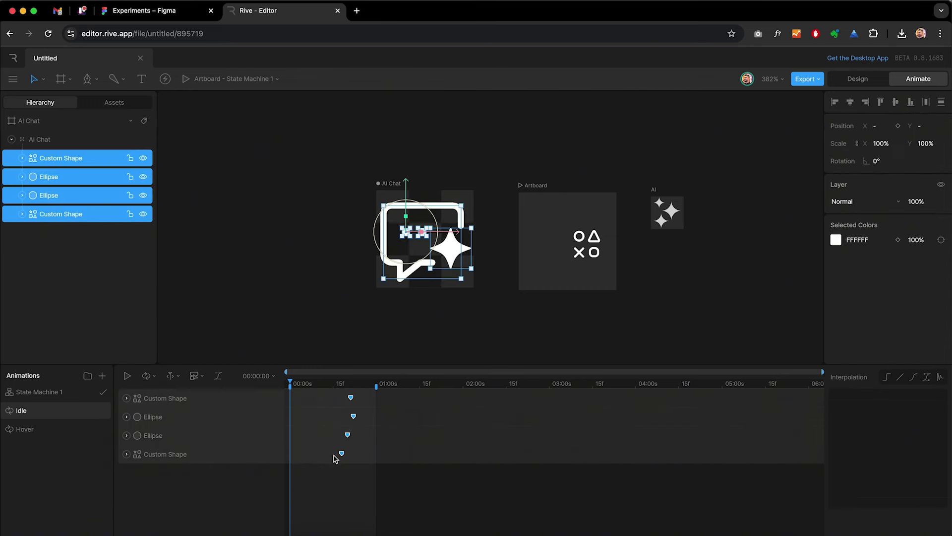
drag(342, 456, 293, 459)
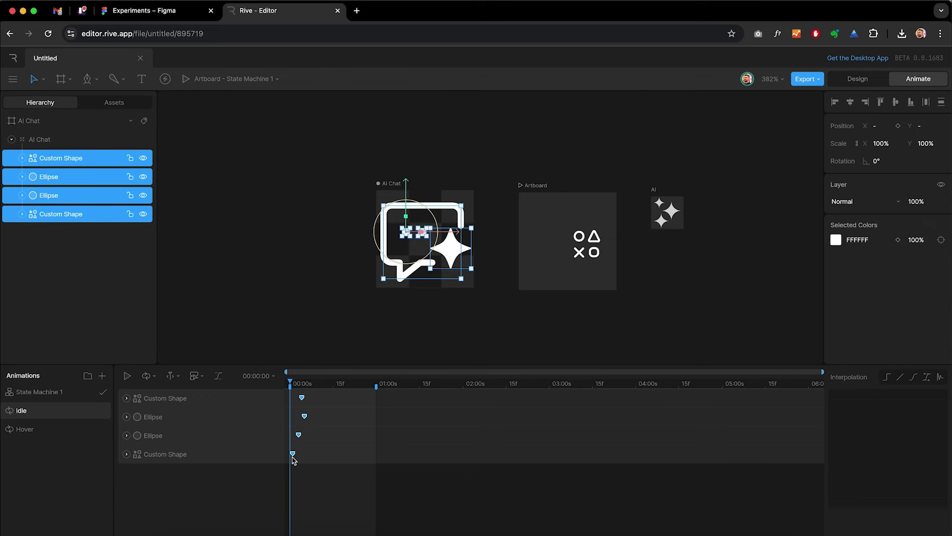
click(308, 397)
drag(302, 397, 297, 400)
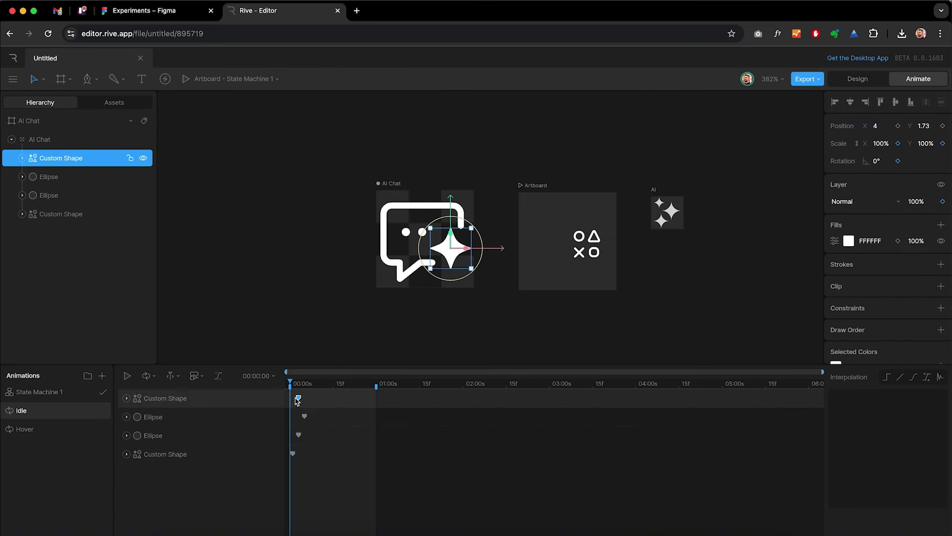
click(307, 420)
drag(303, 418, 292, 440)
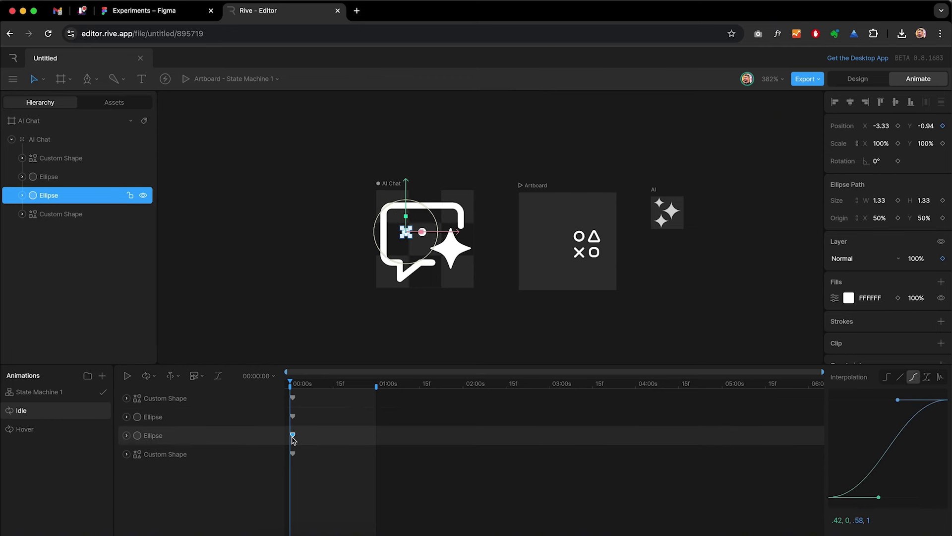
Add Idle to State Machine 1 and make it the state Entry transitions to in place of Hover.
click(63, 392)
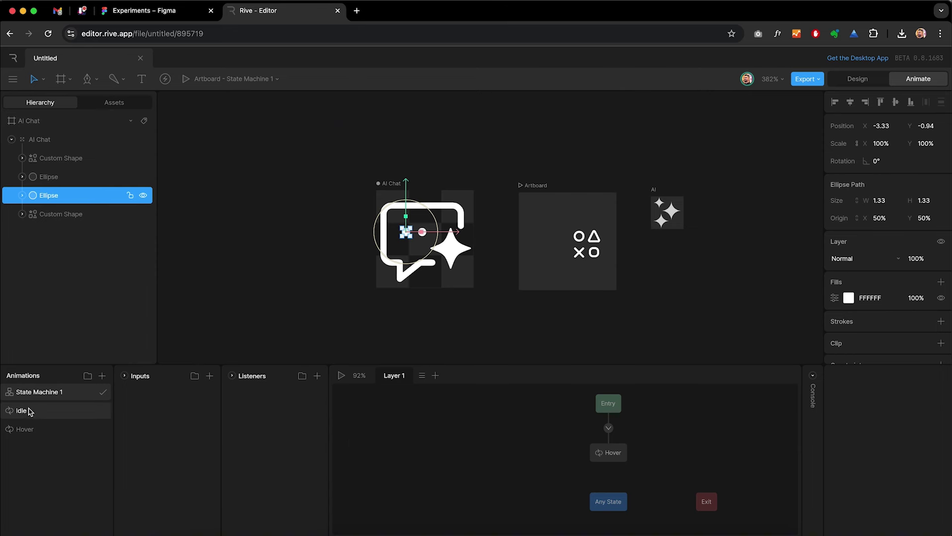
drag(29, 413, 546, 449)
drag(604, 457, 667, 455)
click(636, 427)
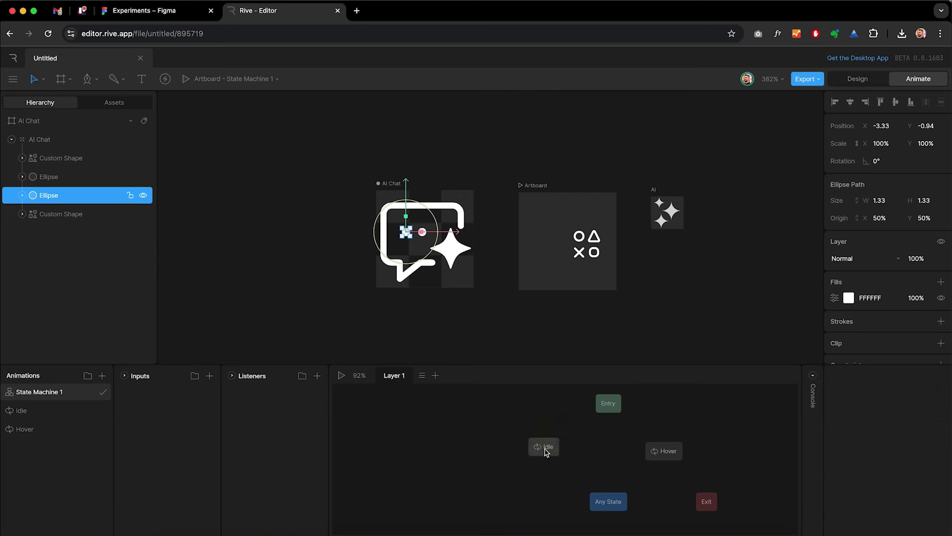
drag(548, 451, 619, 457)
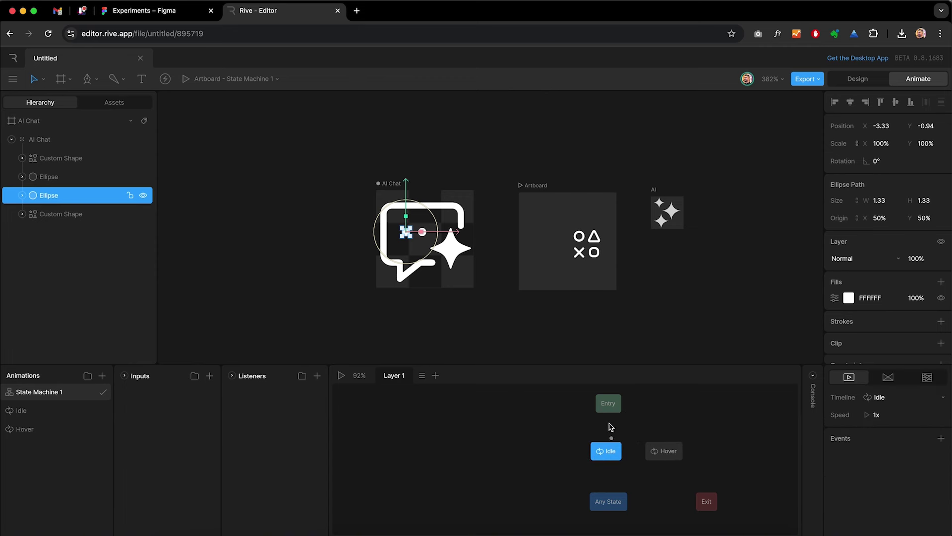
drag(610, 418, 608, 456)
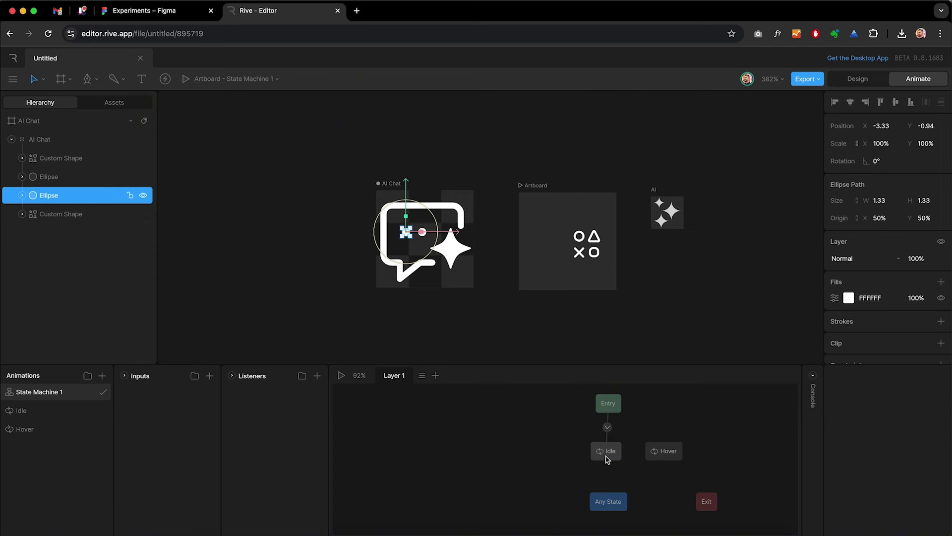
Preview the state machine while spacing Hover farther from Idle and lining Idle up under Entry, and stop playback.
click(341, 375)
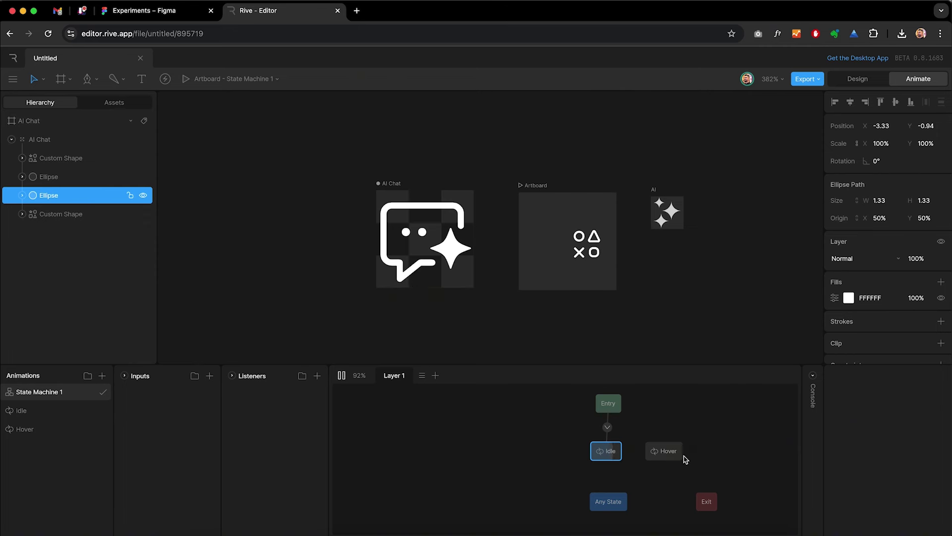
drag(674, 453, 689, 452)
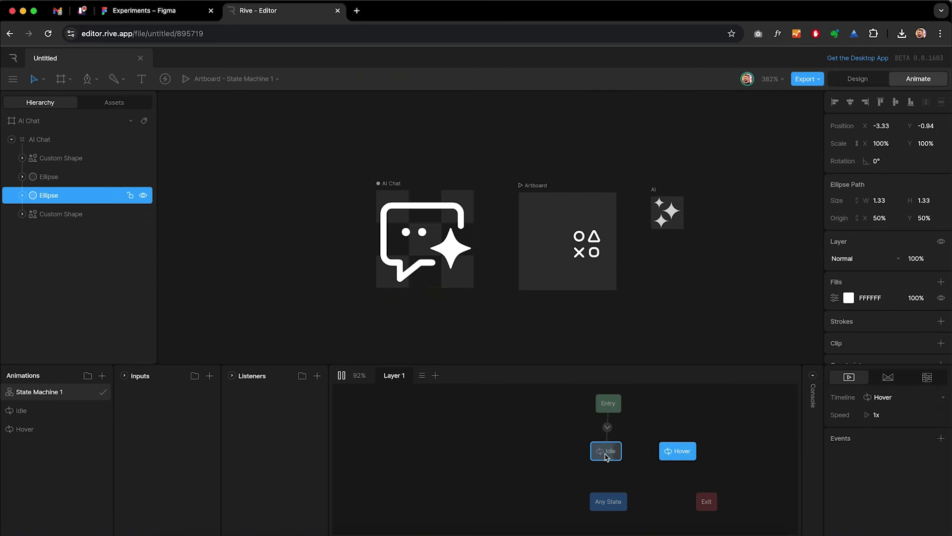
drag(606, 456, 613, 457)
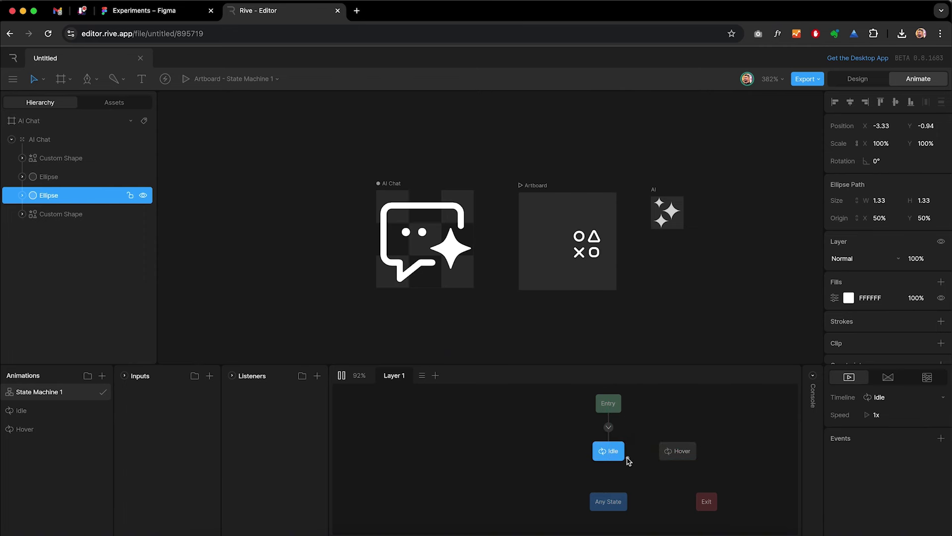
key(space)
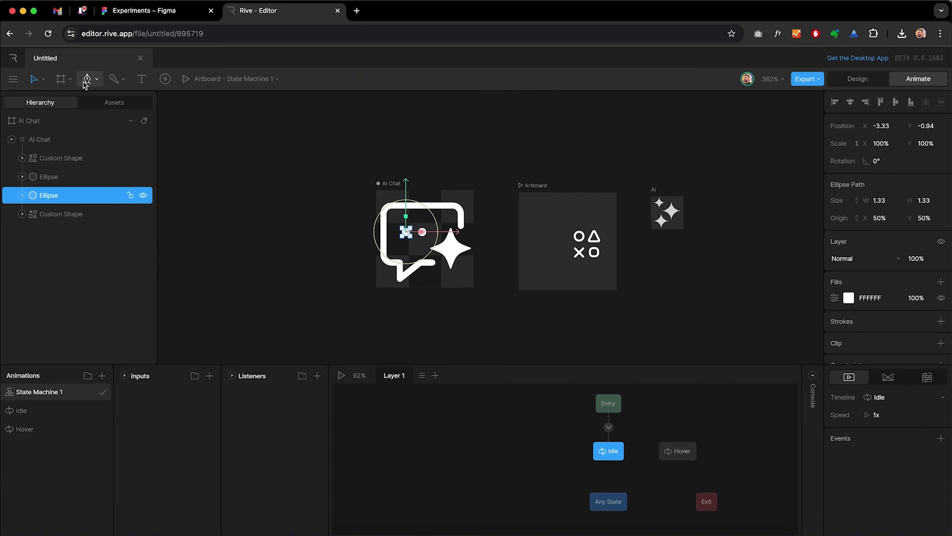
Draw a rectangle over the AI Chat icon and set its size to 48 by 48.
key(r)
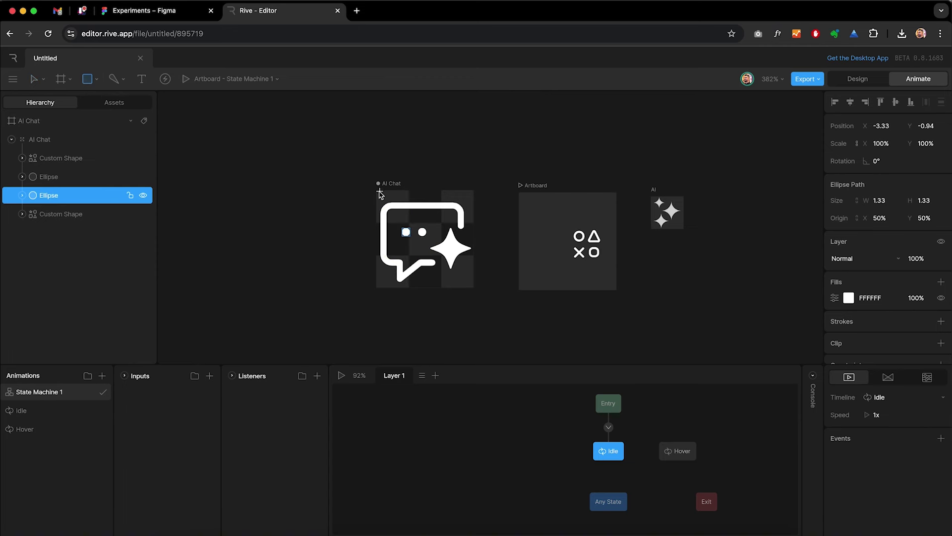
drag(378, 193, 460, 281)
click(881, 143)
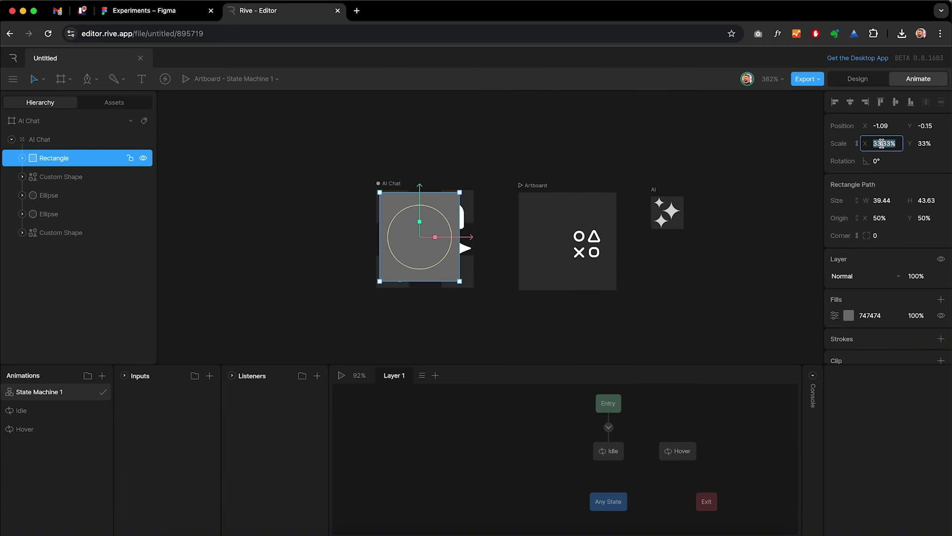
click(882, 203)
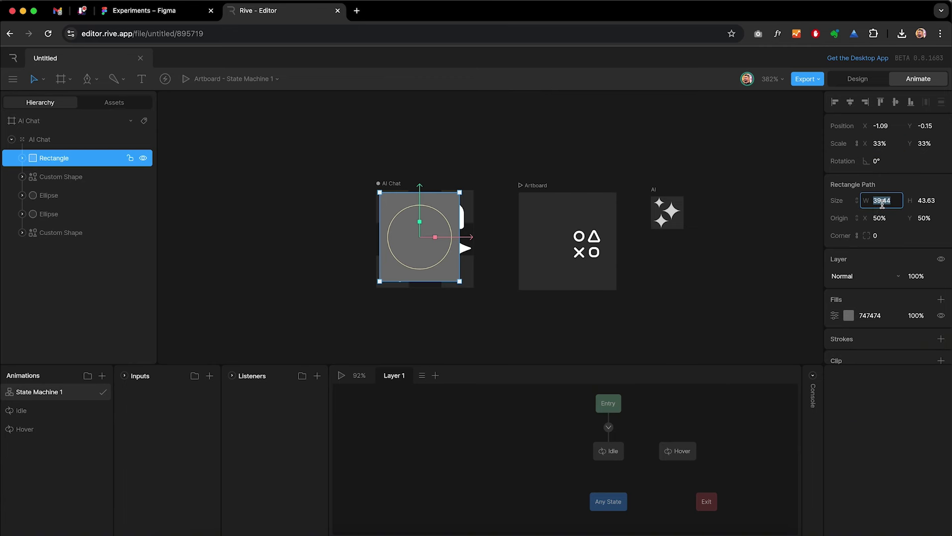
text(48)
key(Tab)
key(Return)
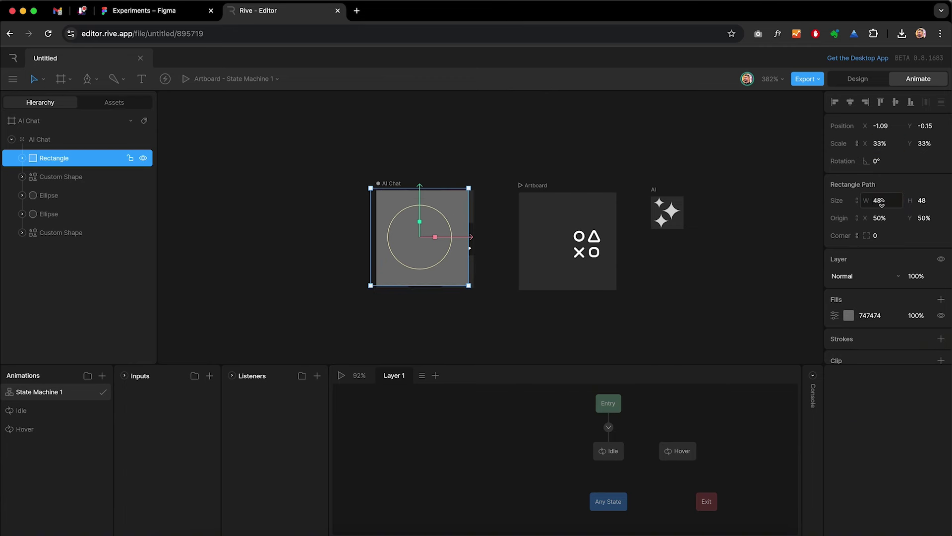
Position the rectangle at X 0, Y 0 so it covers the AI Chat artboard.
click(835, 101)
click(880, 102)
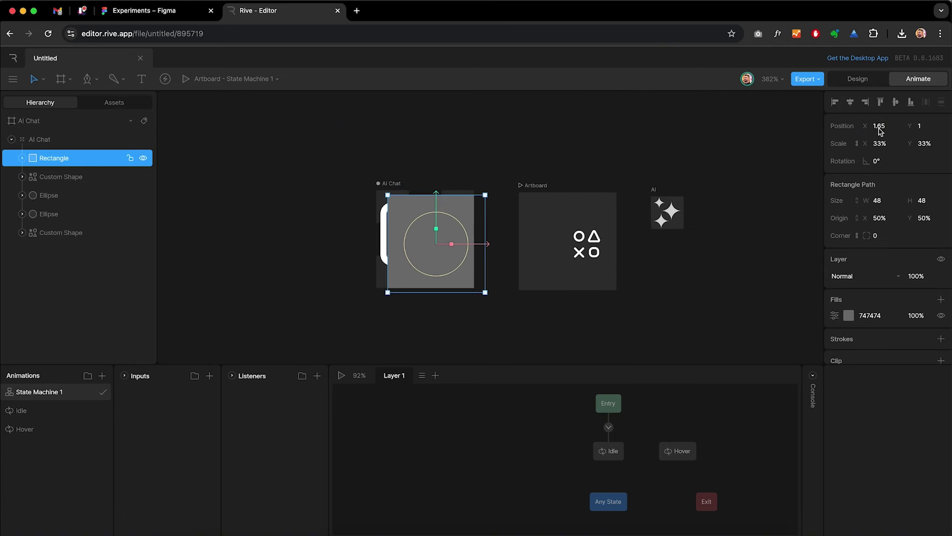
click(878, 126)
text(0)
key(Tab)
text(0)
key(Return)
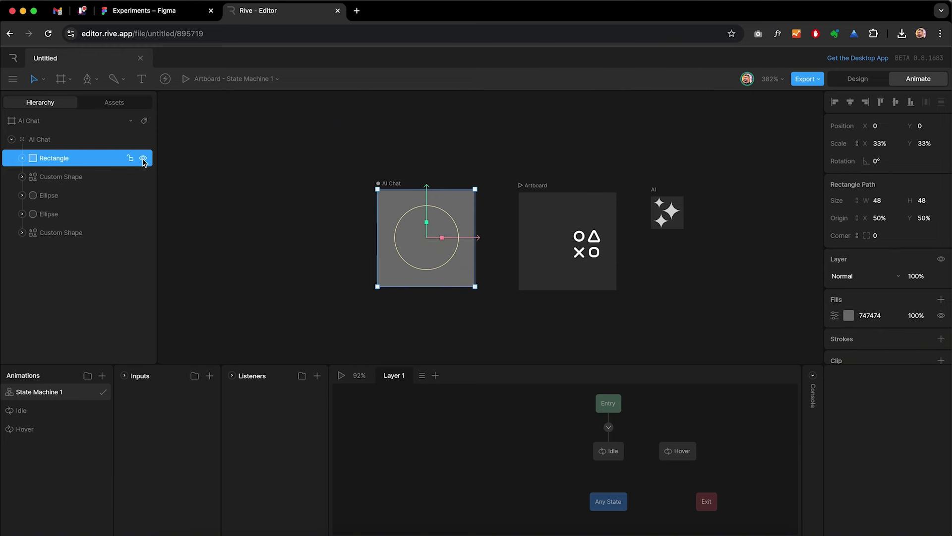
Hide the rectangle covering the icon and rename it Listner.
click(143, 159)
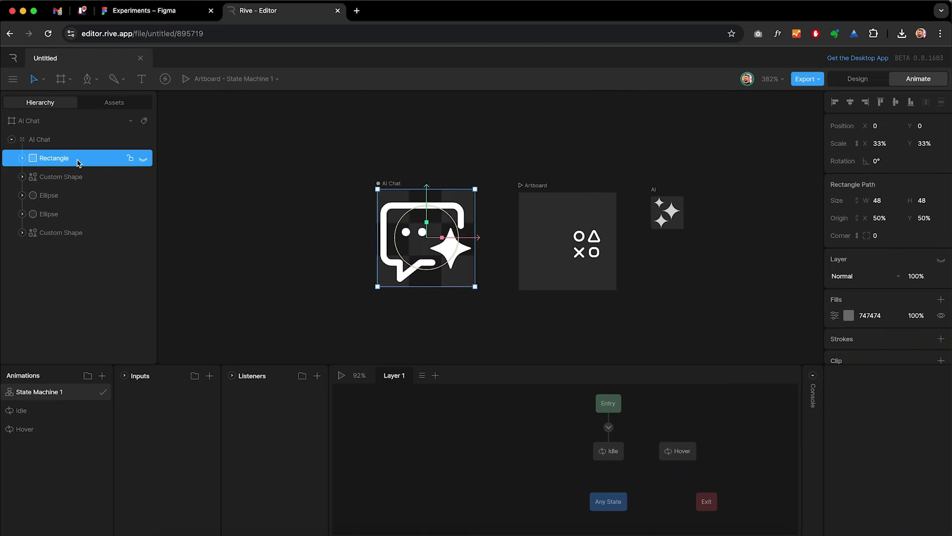
double_click(54, 158)
text(4)
Add a state machine listener targeting the Listner rectangle and name it Mouse Enter.
click(319, 376)
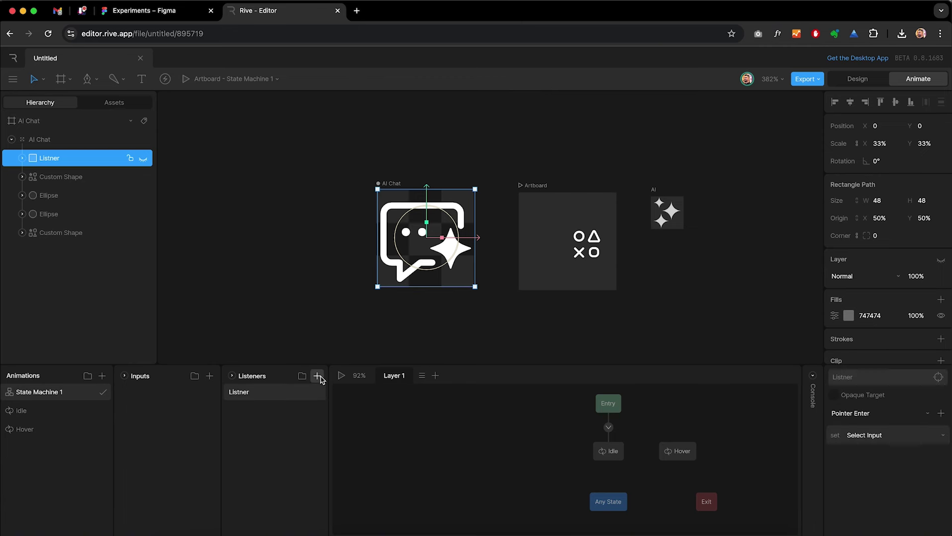
double_click(241, 392)
text(Mouse En)
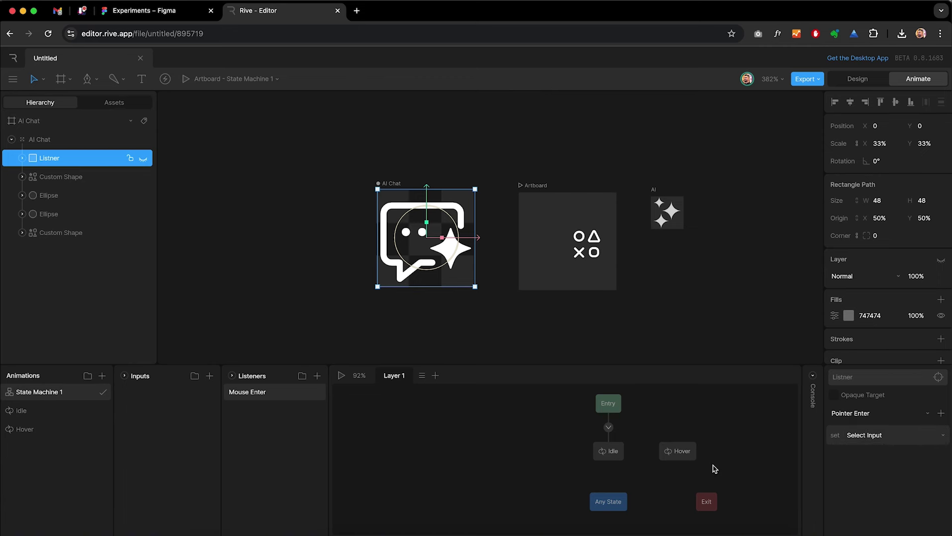
Add a Boolean input to State Machine 1 and name it Hover.
click(209, 376)
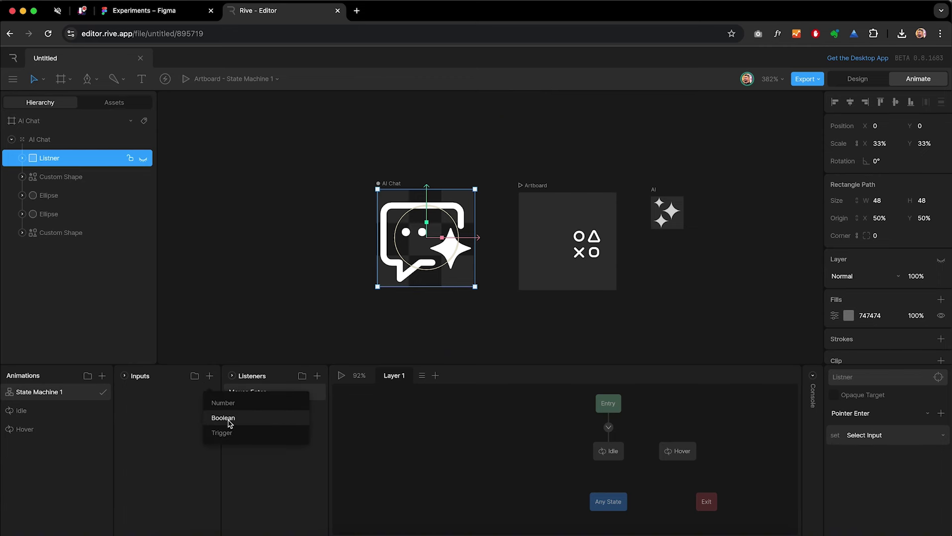
click(223, 418)
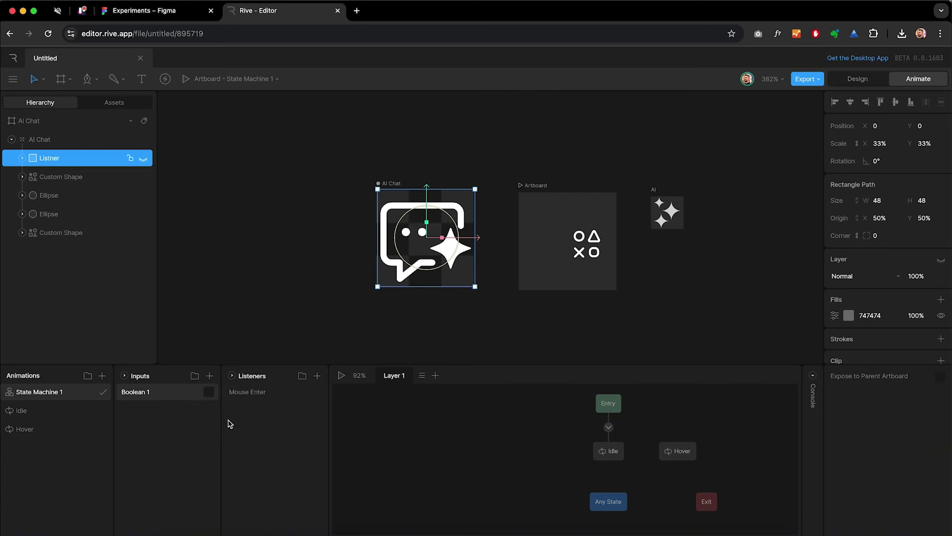
double_click(135, 393)
text(Hover)
Make the Mouse Enter listener set the Hover input to true on Pointer Enter, and check the other available listener actions.
click(253, 397)
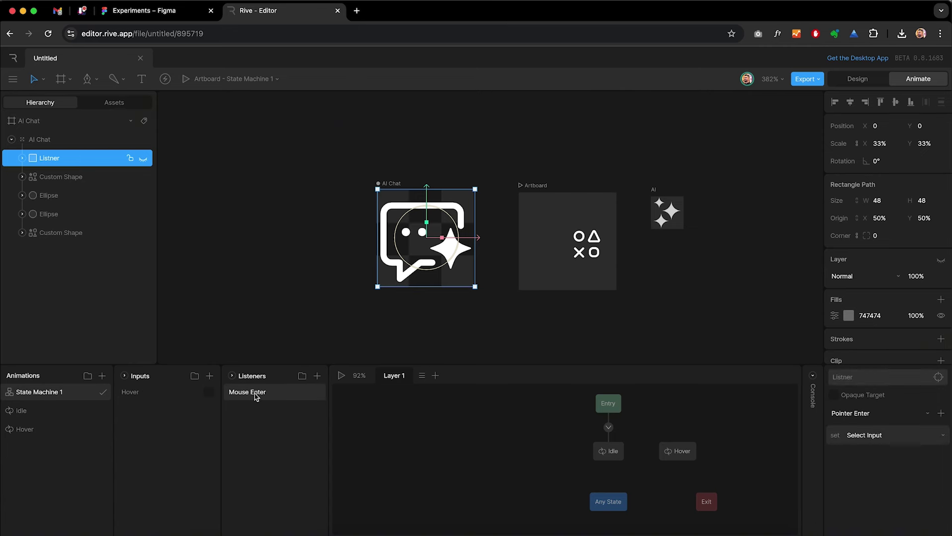
click(943, 440)
click(910, 465)
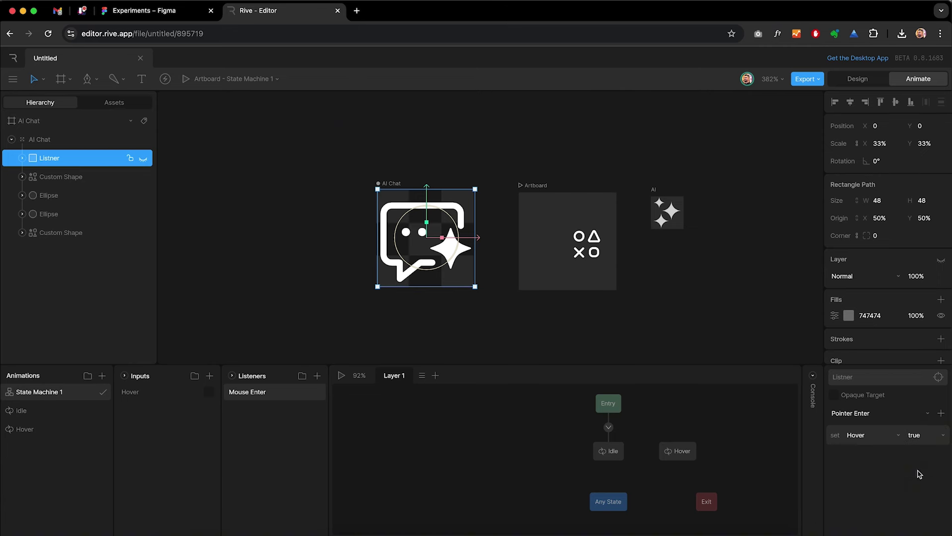
click(941, 414)
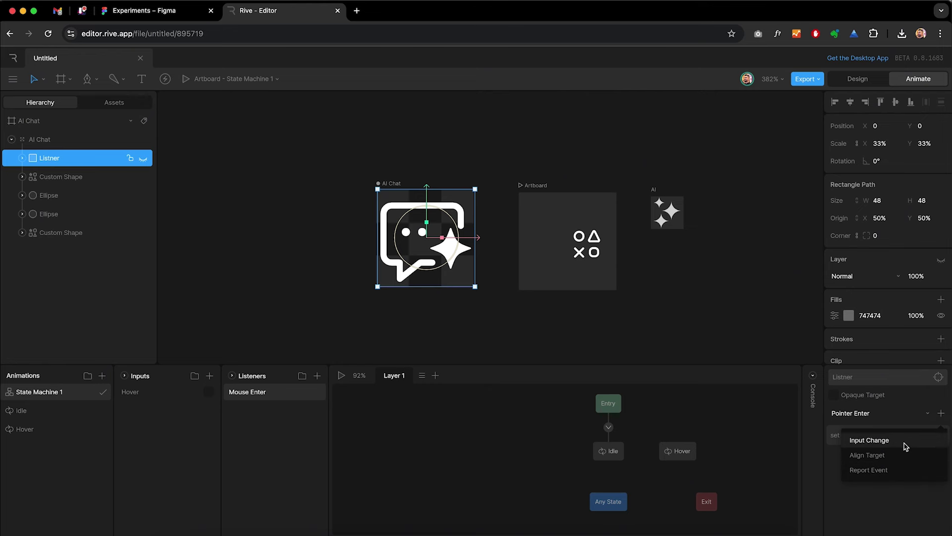
click(900, 503)
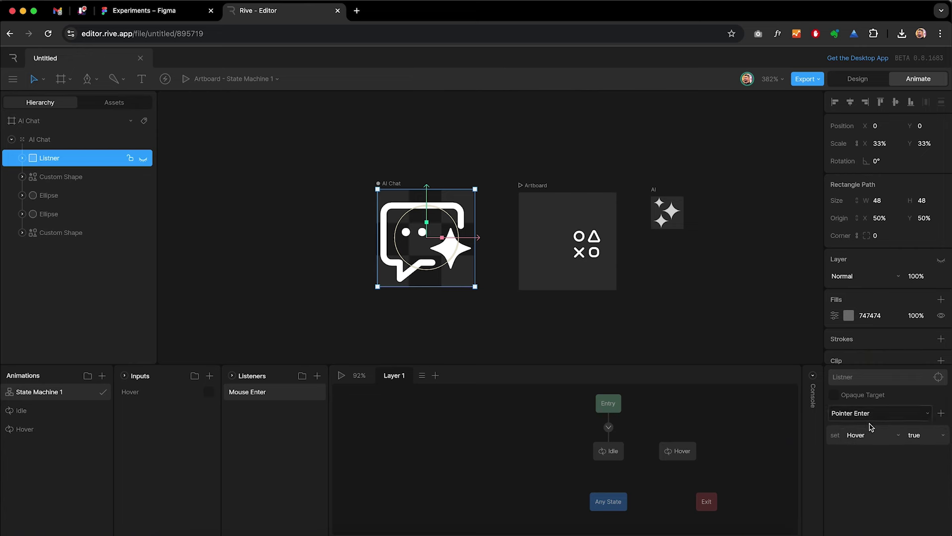
Add a second listener on the Listner rectangle, name it Mouse Out, and open its choice of pointer events.
click(318, 378)
double_click(248, 393)
text(Mo)
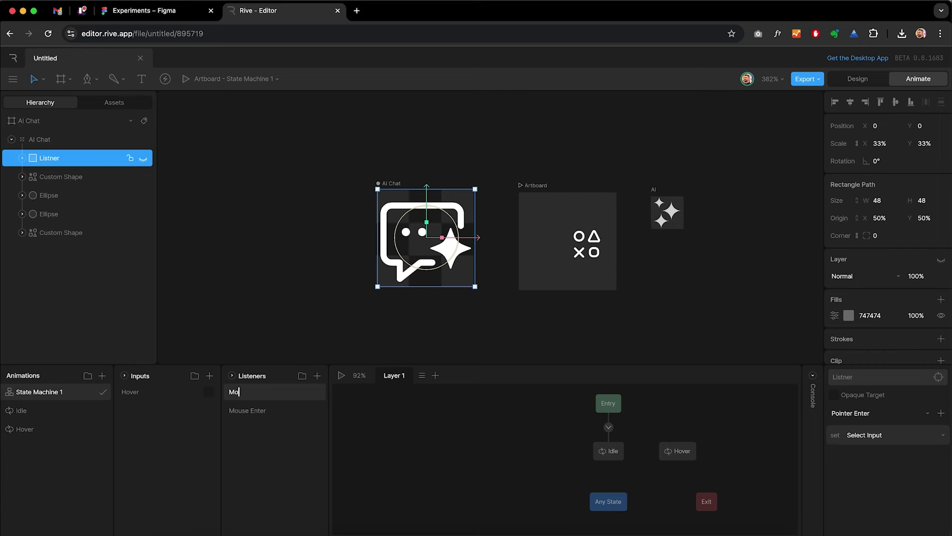
text(use Out)
key(Return)
click(882, 416)
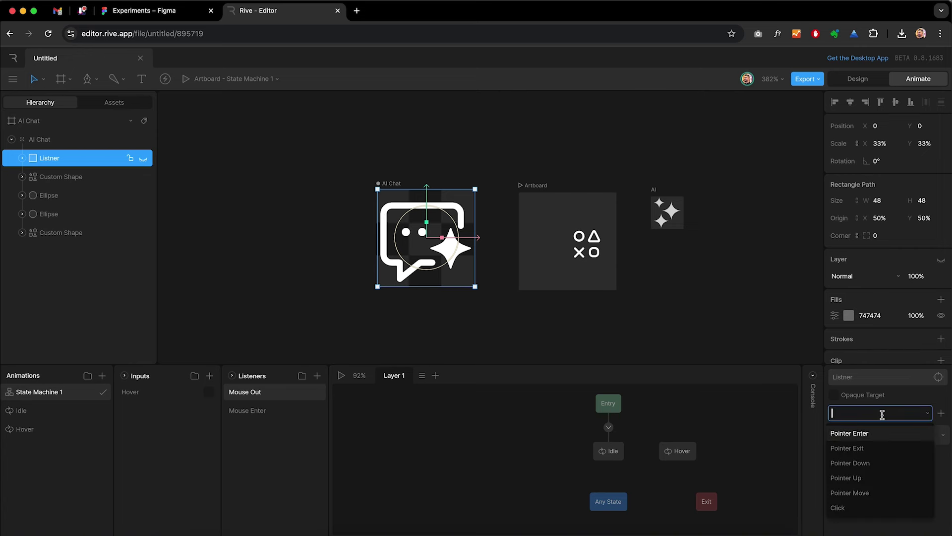
Make the Mouse Out listener respond to Pointer Exit by setting the Hover input to false.
click(872, 449)
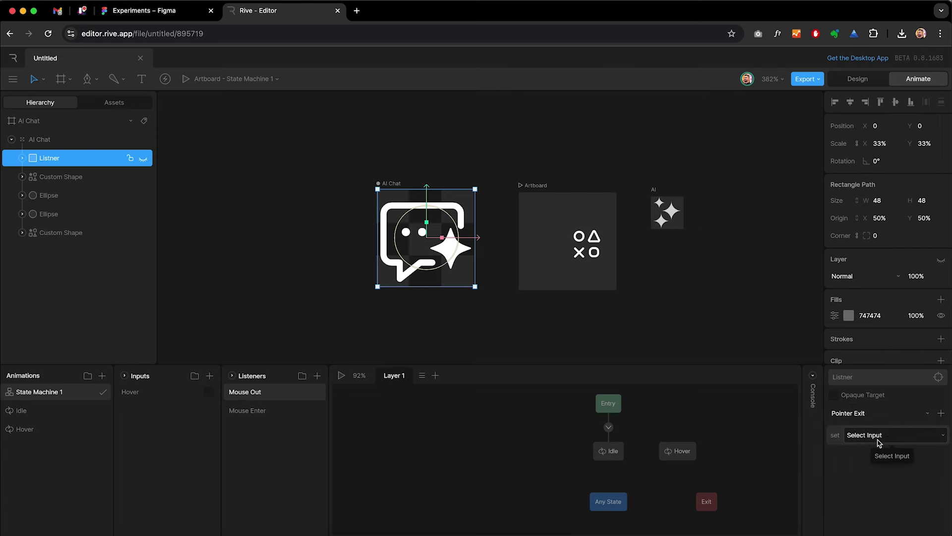
click(887, 440)
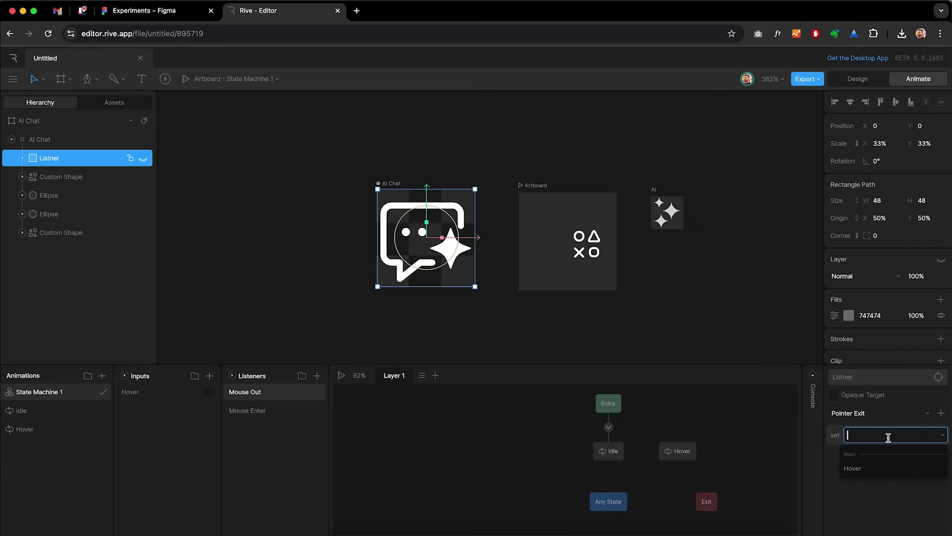
click(886, 468)
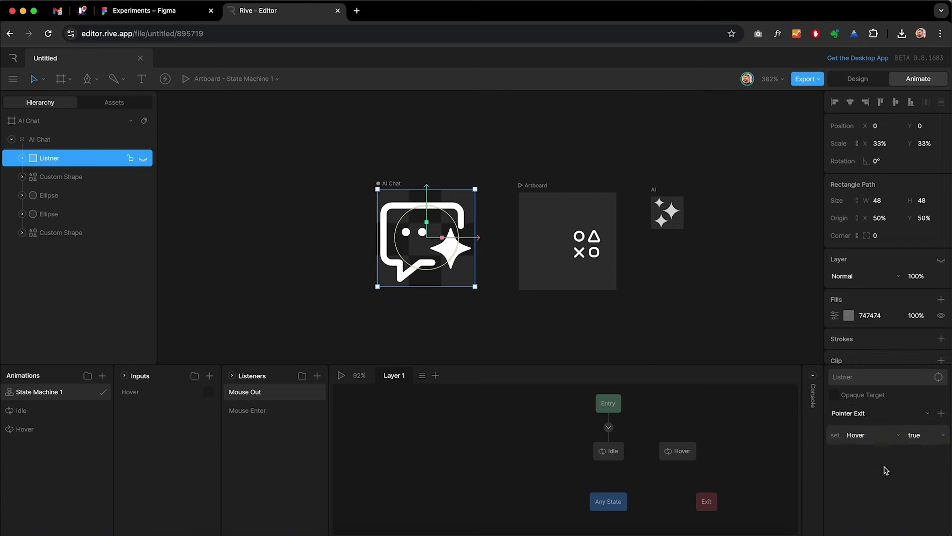
click(927, 440)
click(930, 440)
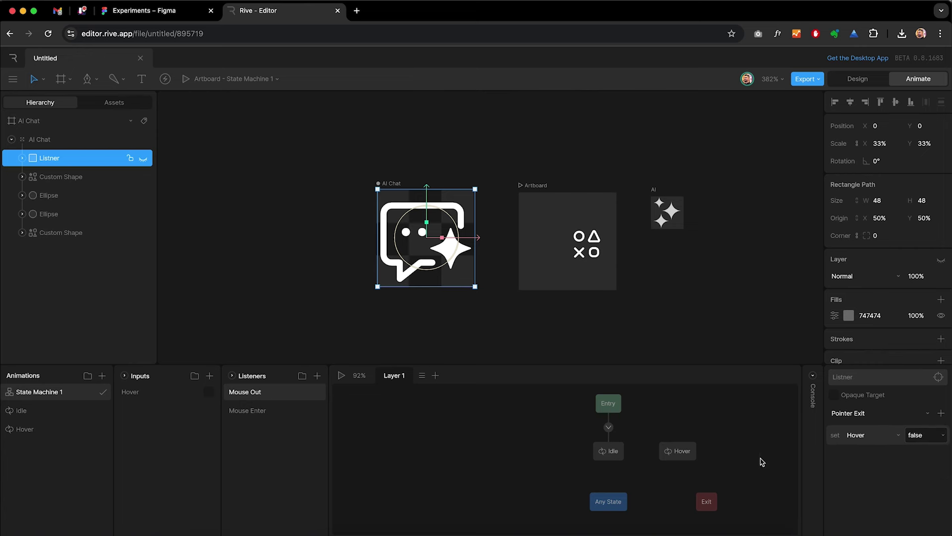
Create a transition from the Idle state to the Hover state with the condition Hover is true.
scroll(636, 460, up, 1)
scroll(637, 460, right, 3)
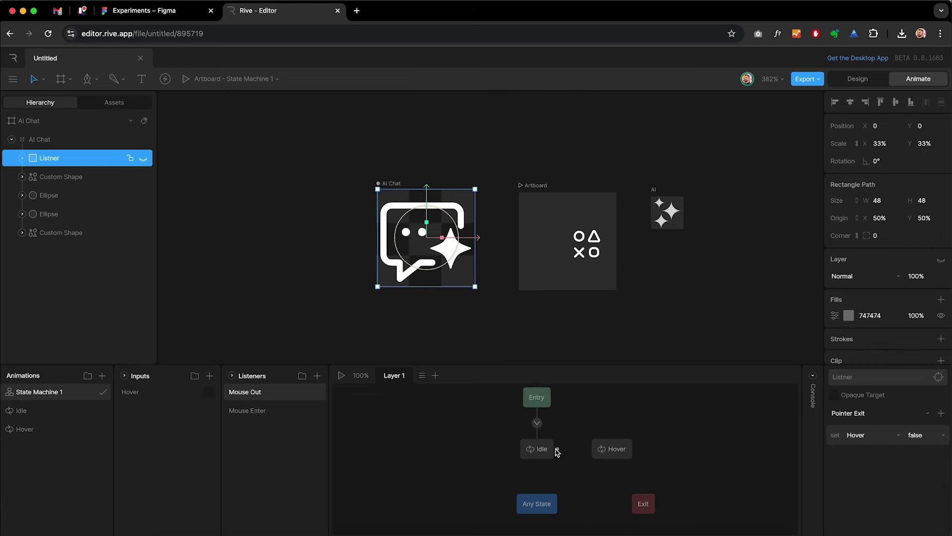
drag(557, 451, 613, 449)
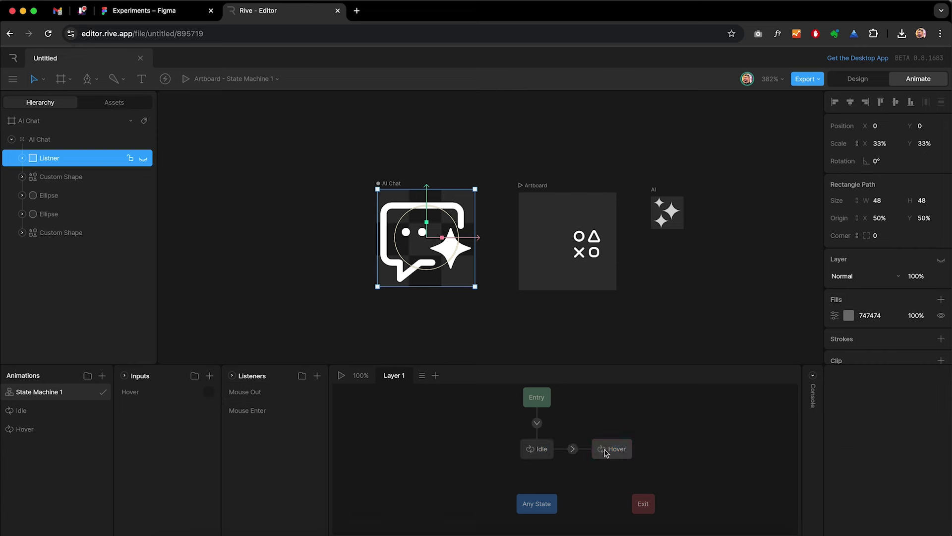
click(573, 451)
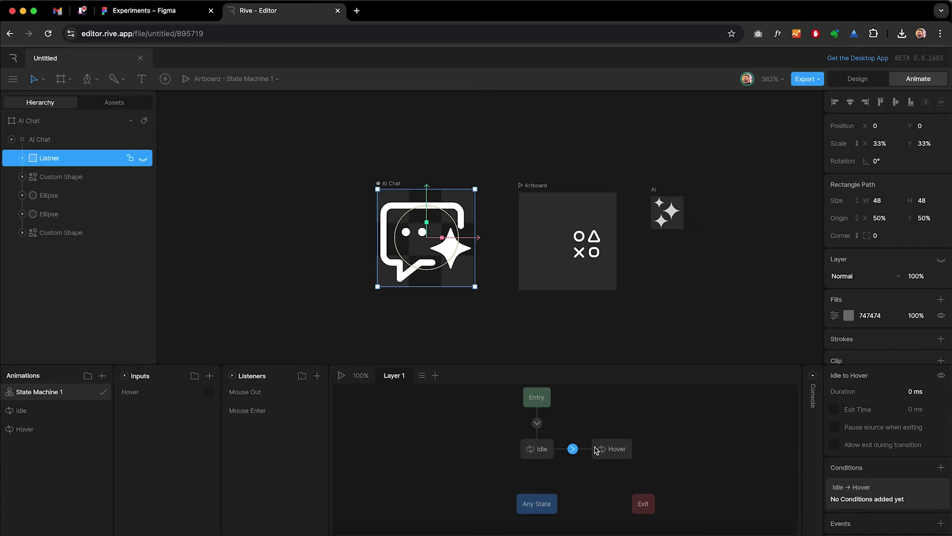
scroll(922, 447, down, 5)
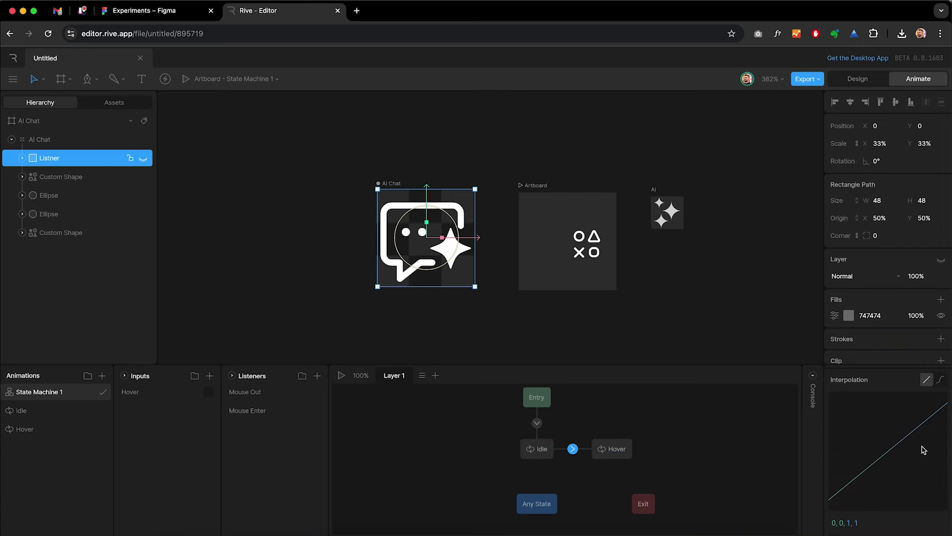
scroll(923, 448, up, 3)
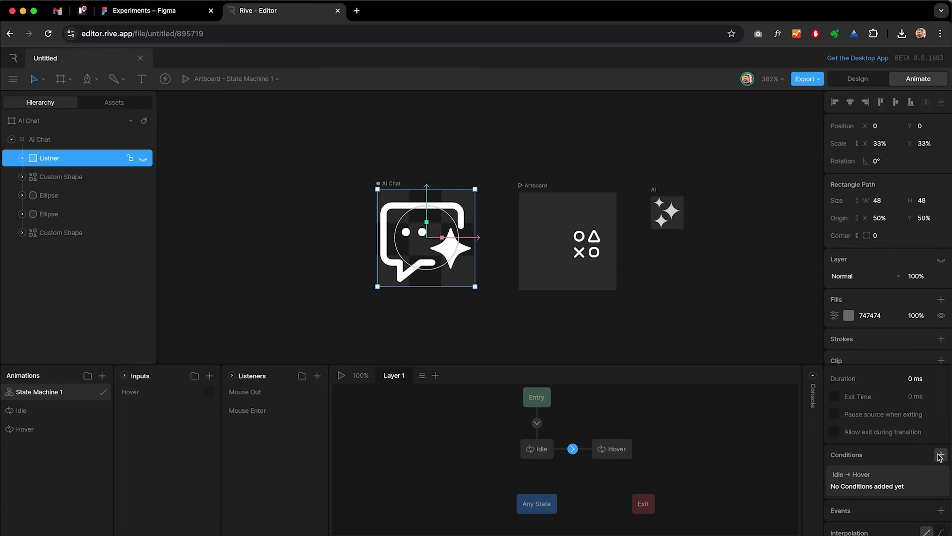
click(939, 455)
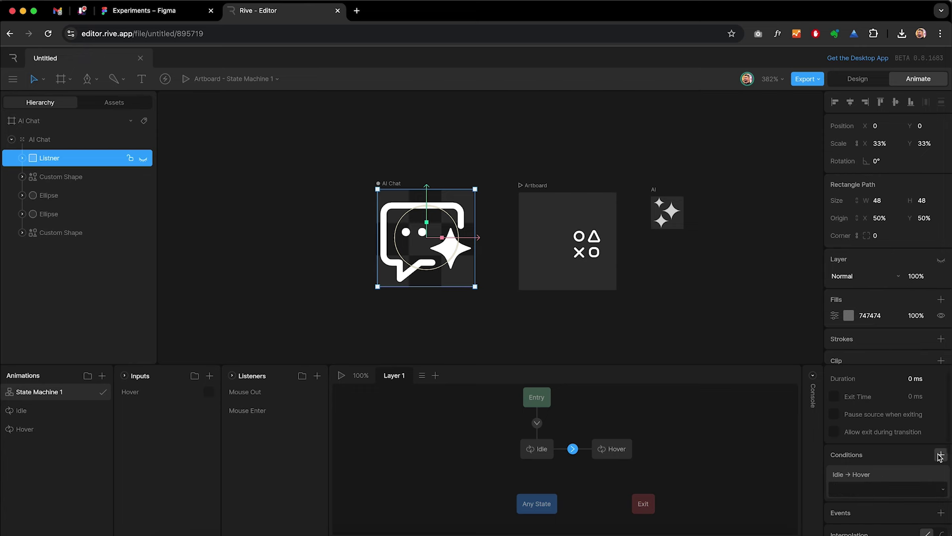
click(885, 493)
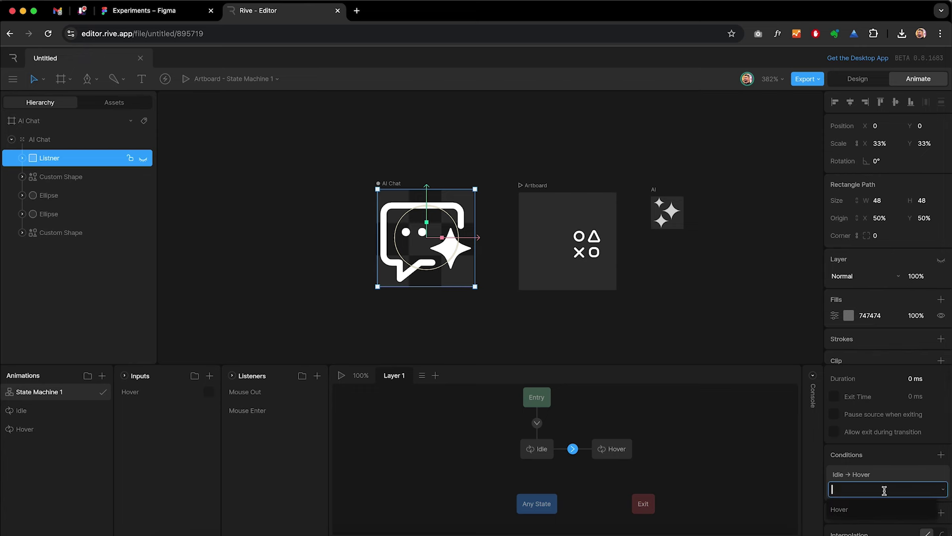
click(869, 512)
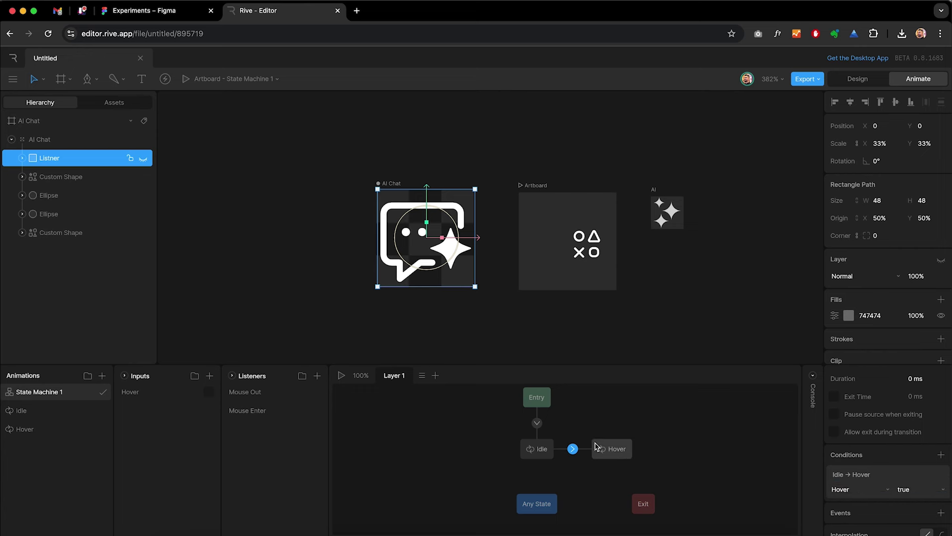
Create a return transition from the Hover state to the Idle state with the condition Hover is false.
drag(627, 452, 546, 457)
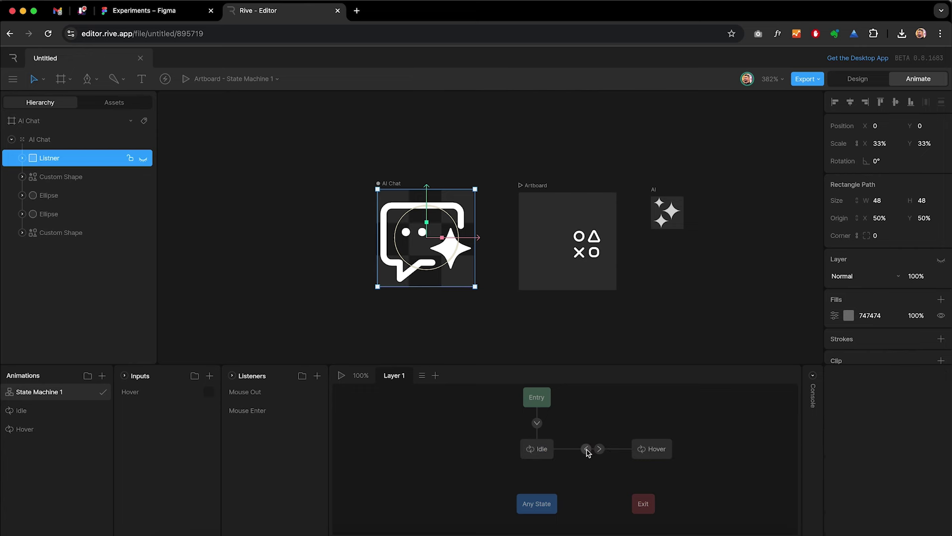
click(586, 450)
scroll(904, 496, down, 3)
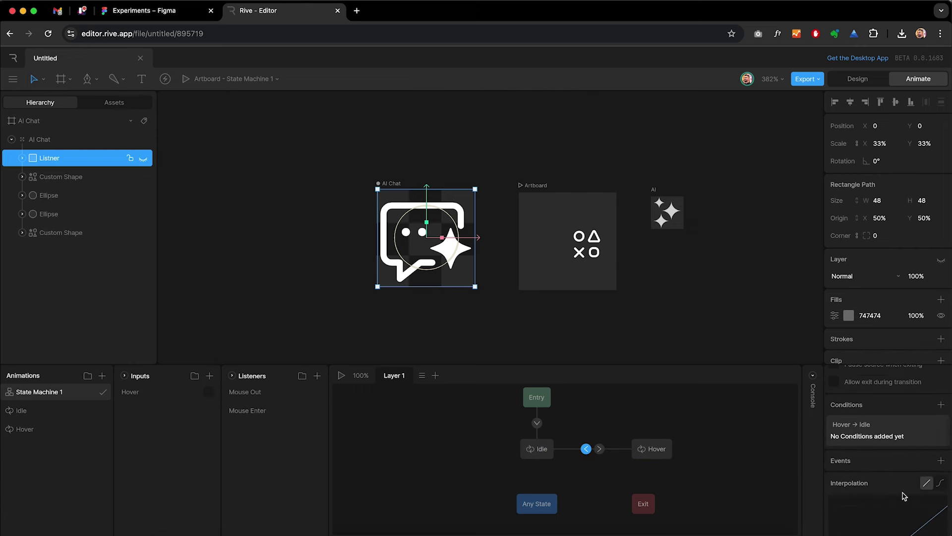
click(940, 382)
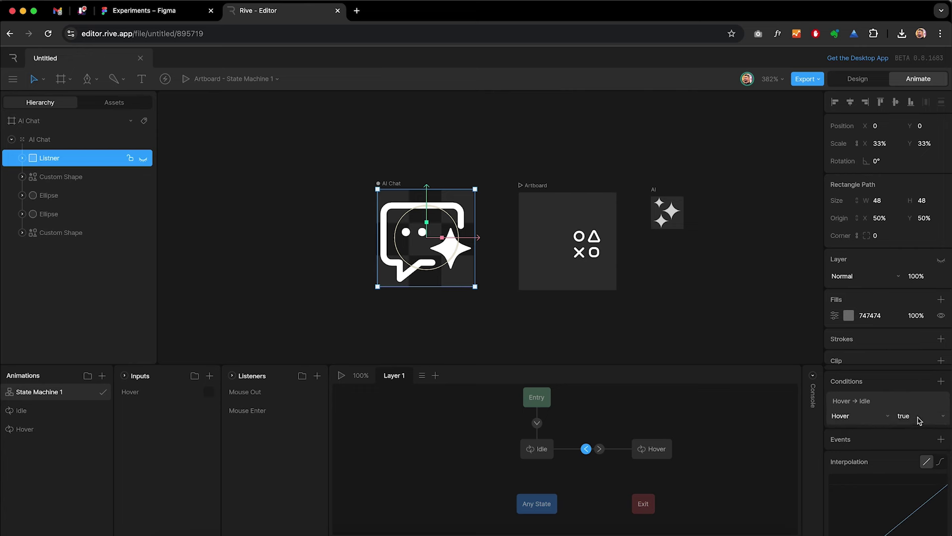
click(918, 416)
click(918, 430)
click(743, 426)
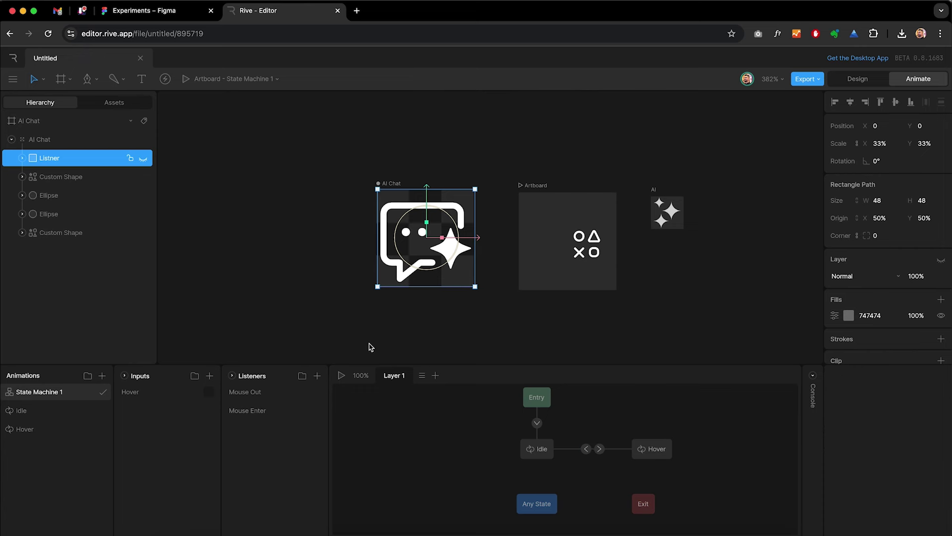
Play State Machine 1, test the pointer interaction on the AI Chat icon, and stop playback.
click(341, 377)
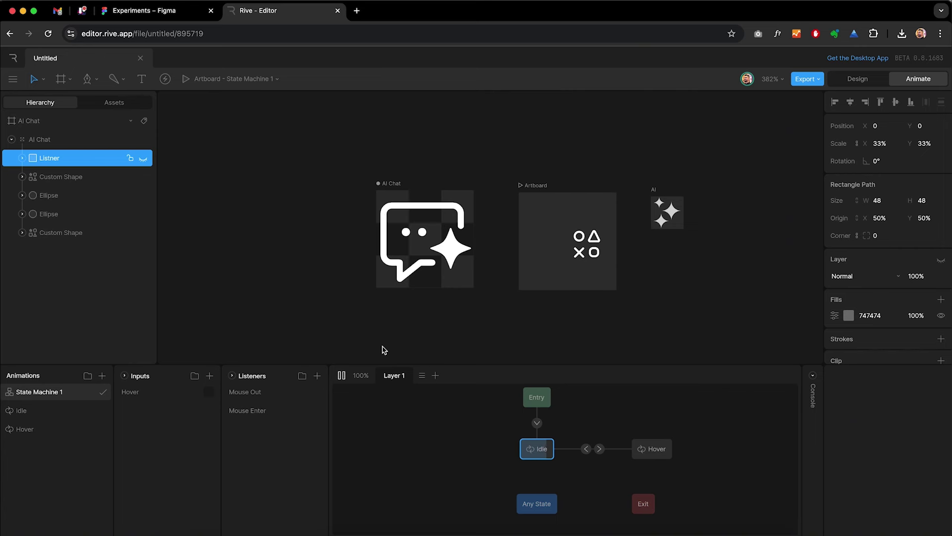
mouse_move(411, 261)
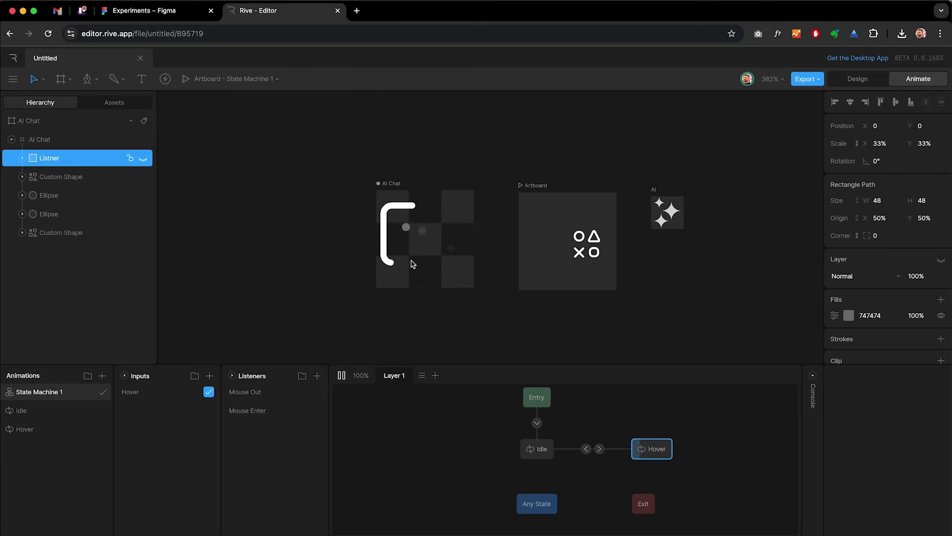
key(space)
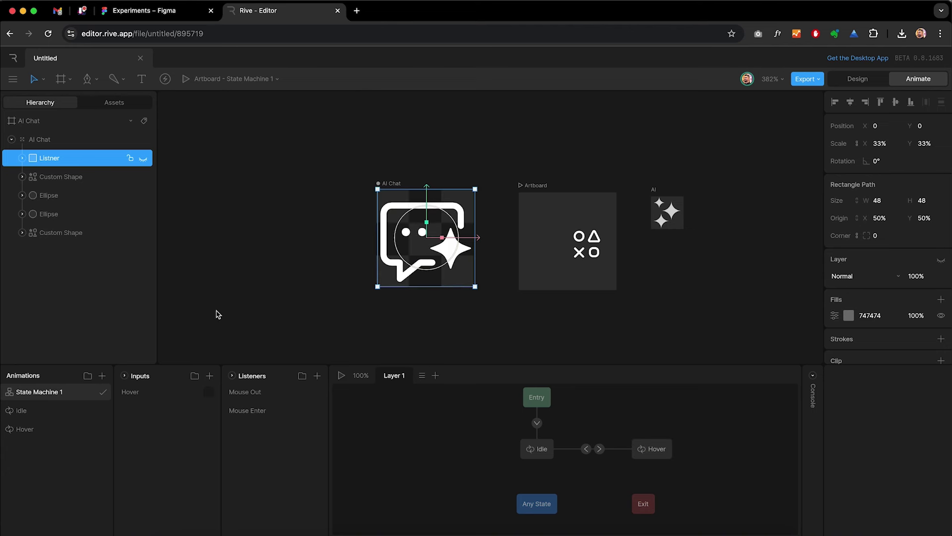
Set the playback mode of both the Idle and Hover animations to One Shot.
click(53, 411)
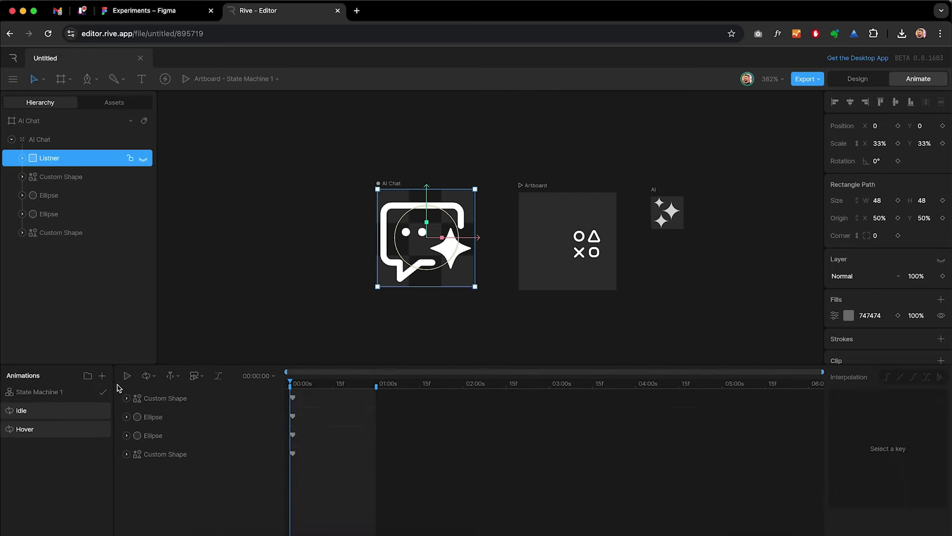
click(146, 376)
click(161, 399)
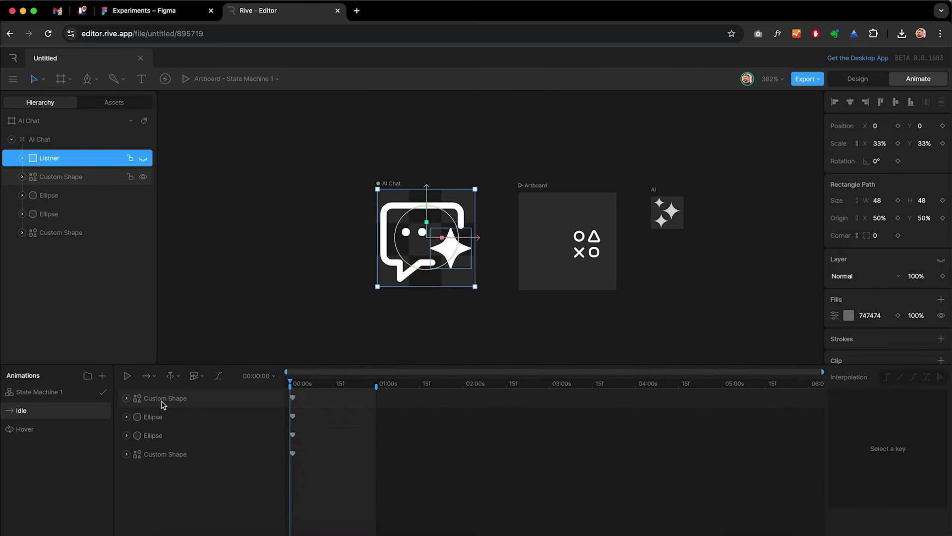
click(66, 431)
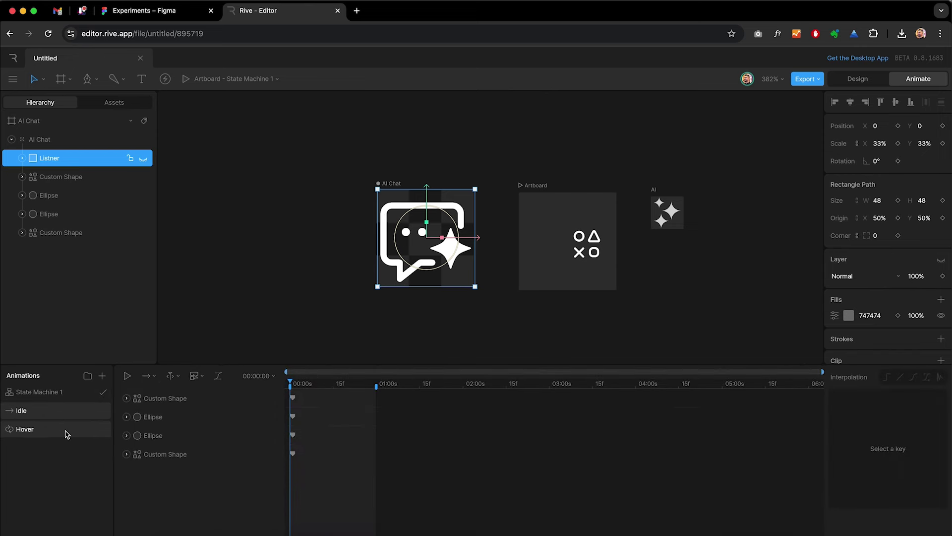
click(154, 377)
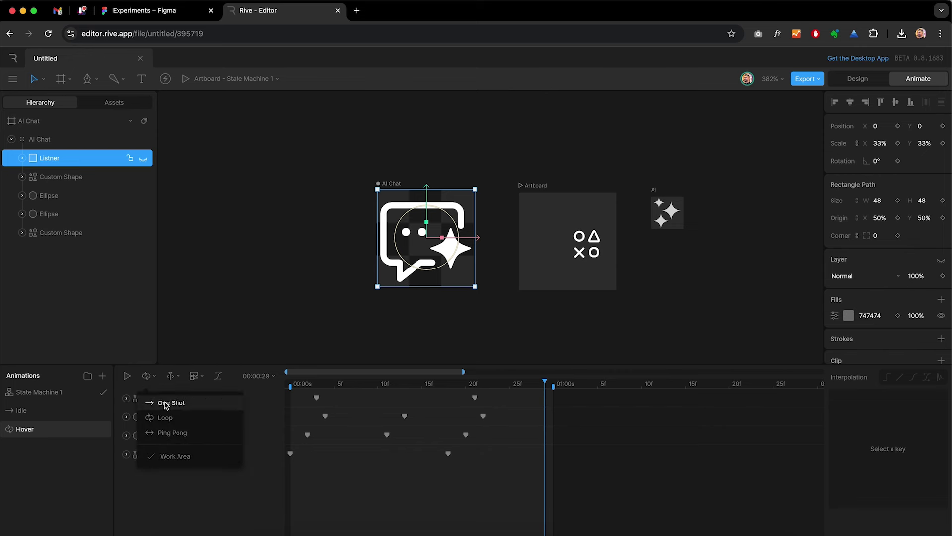
click(165, 403)
Return to State Machine 1 and preview the AI Chat icon's reaction to the pointer, then stop playback.
click(79, 394)
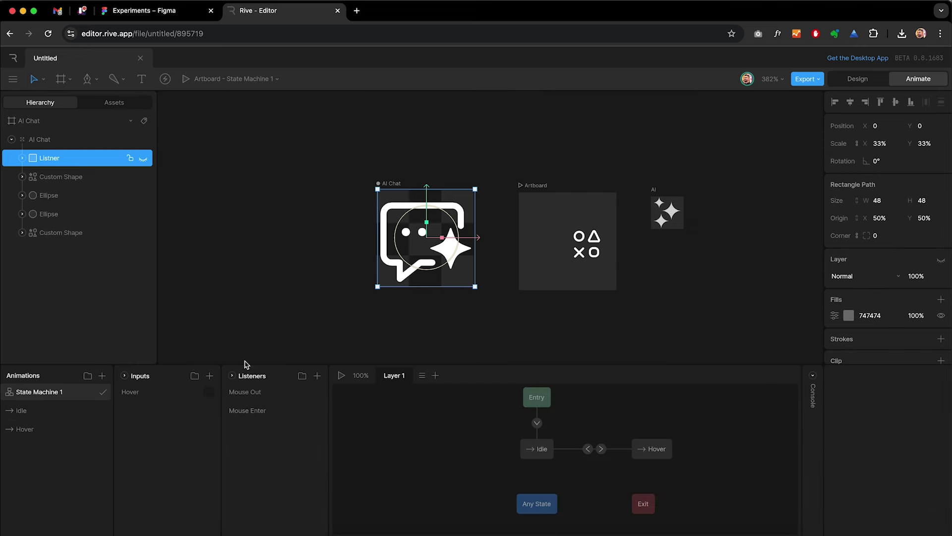
click(341, 376)
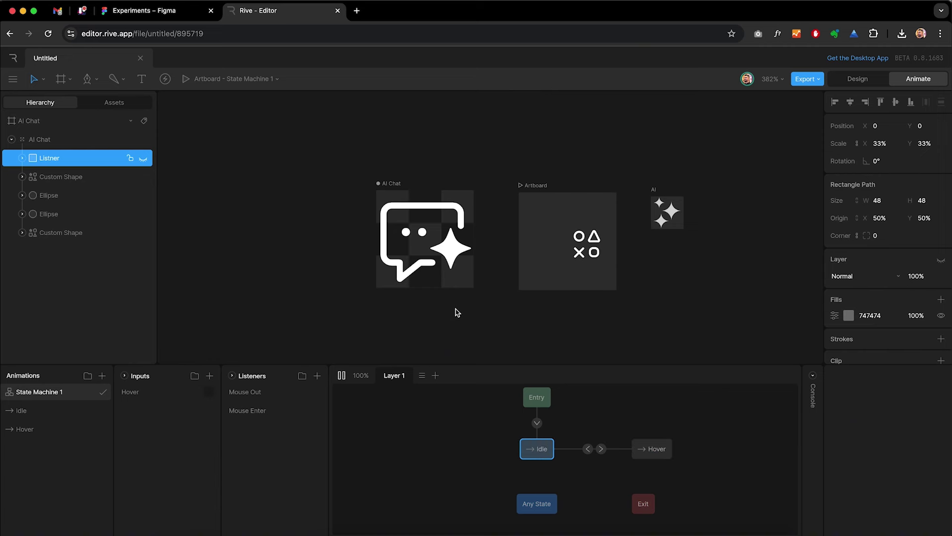
mouse_move(448, 283)
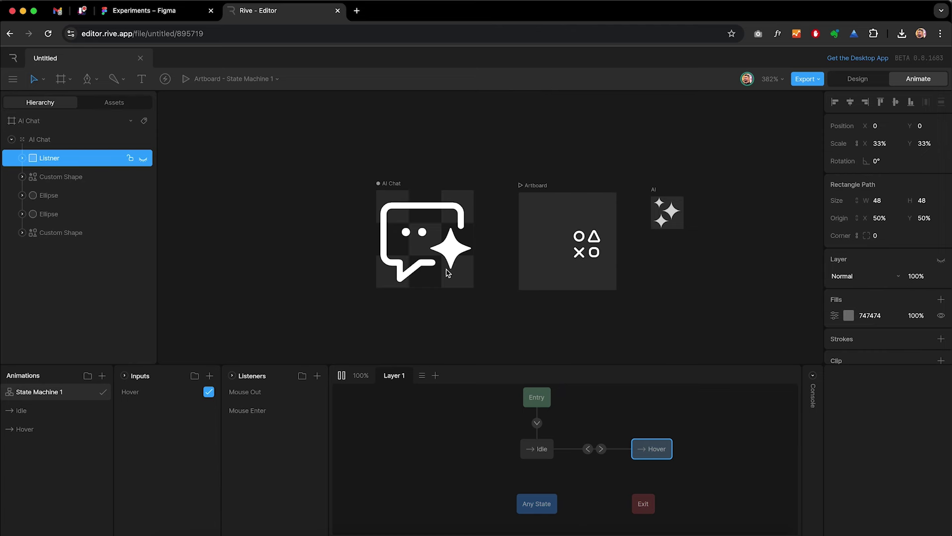
click(582, 509)
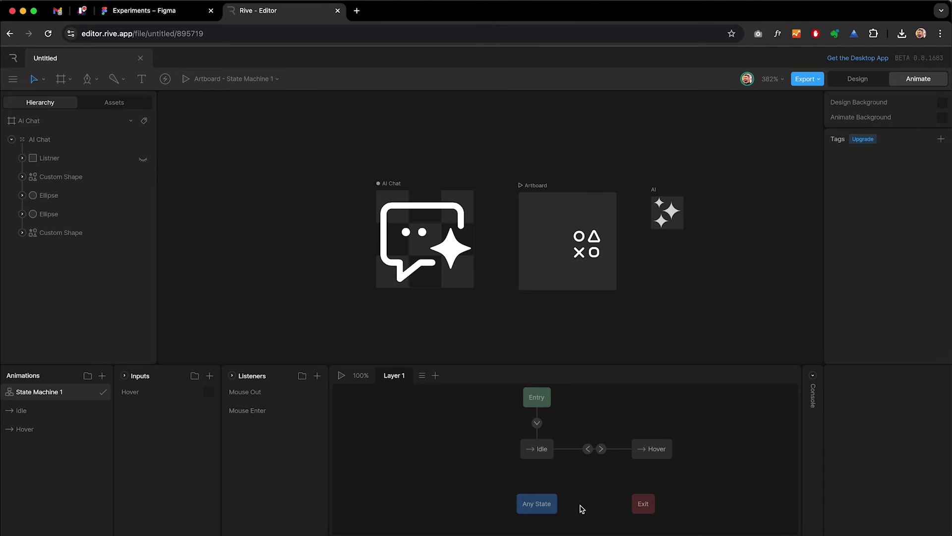
Search the web for mamp in a new browser tab and look over the MAMP website's home page.
click(358, 11)
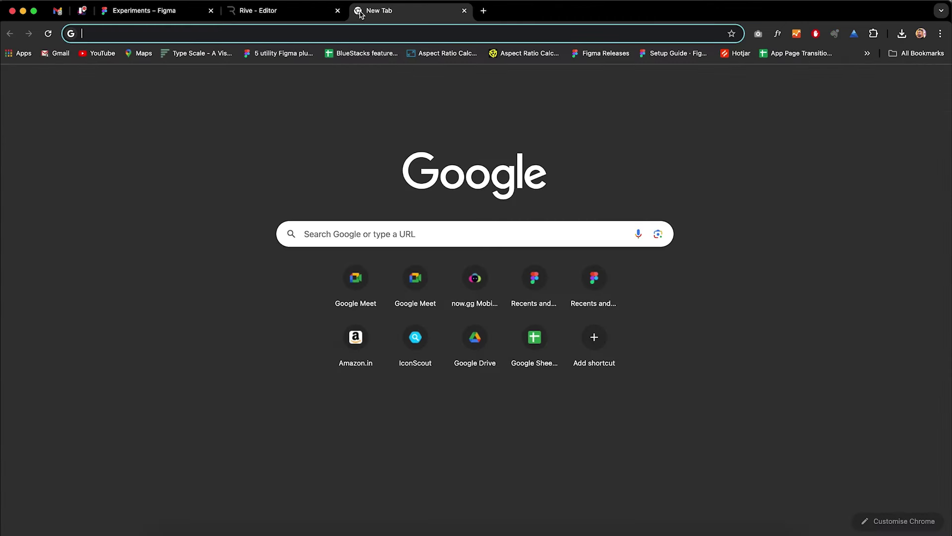
text(mamp)
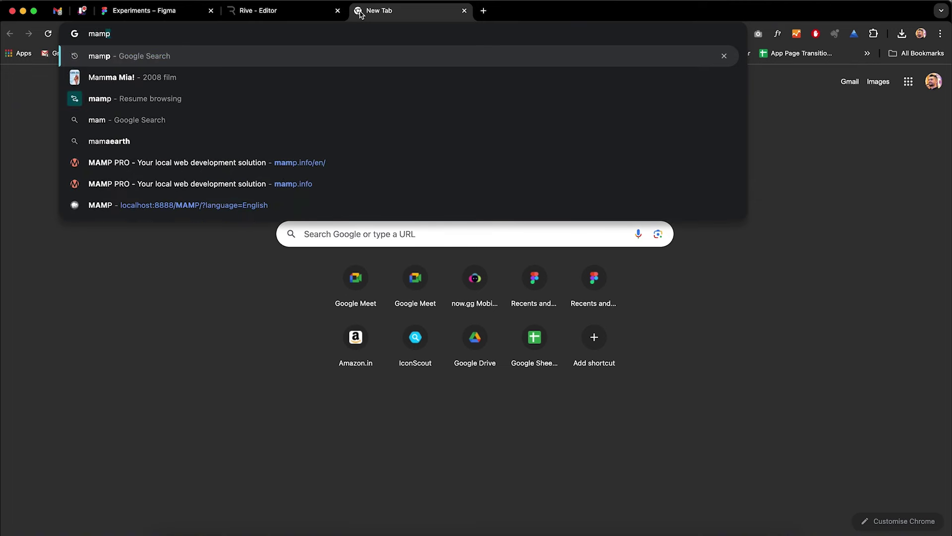
key(Return)
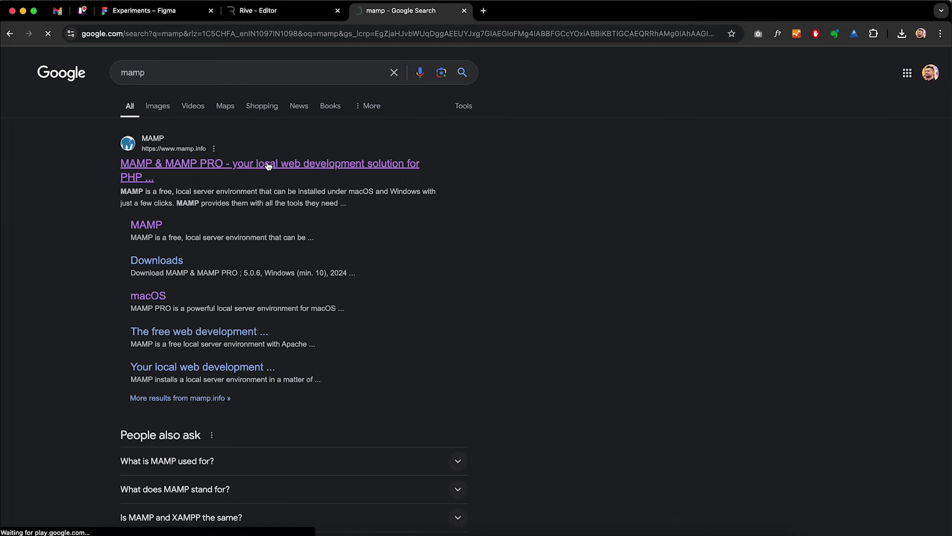
click(267, 165)
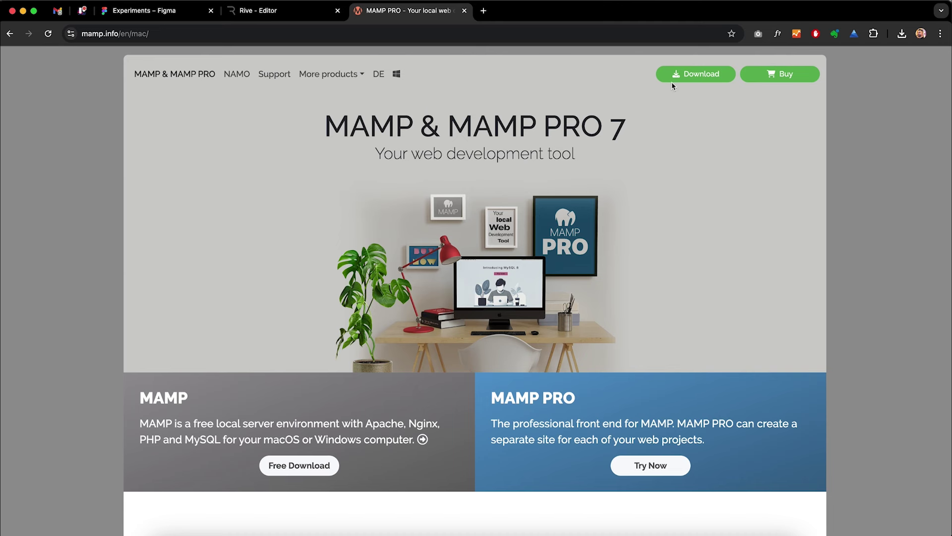
scroll(653, 102, down, 3)
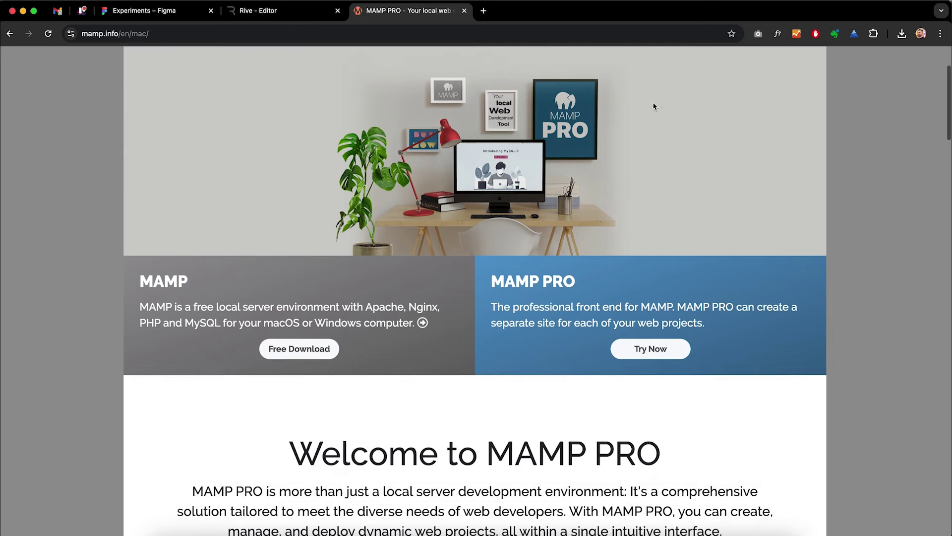
scroll(653, 102, up, 3)
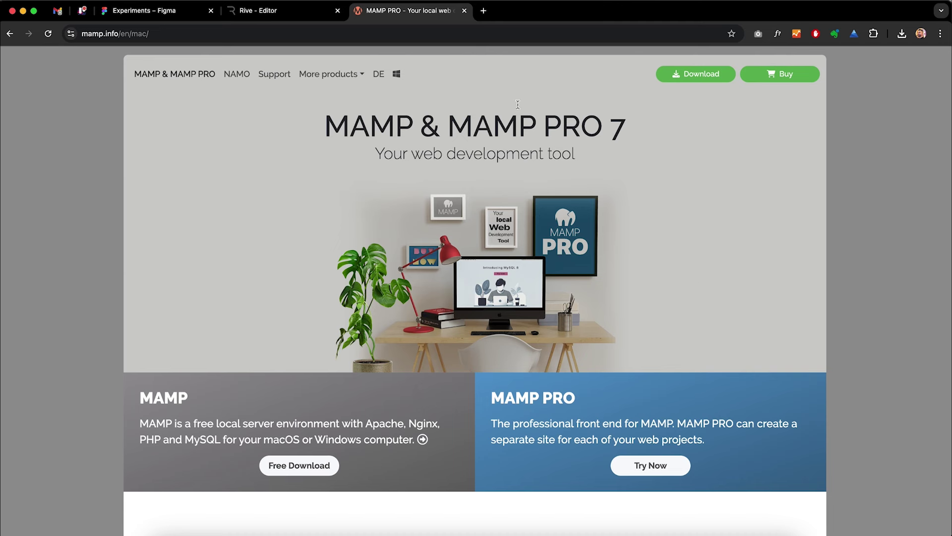
Close the MAMP website, switch to the MAMP app and start its local server.
click(464, 10)
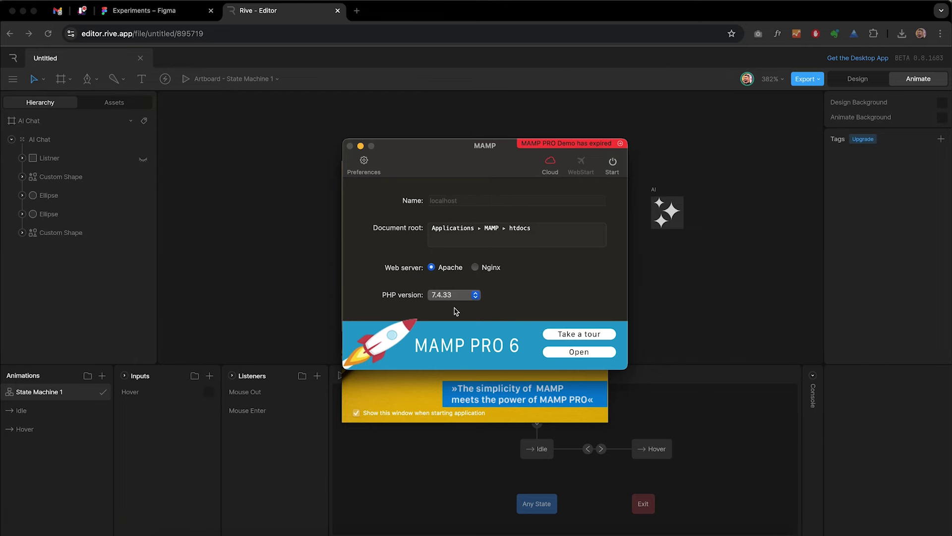
click(614, 163)
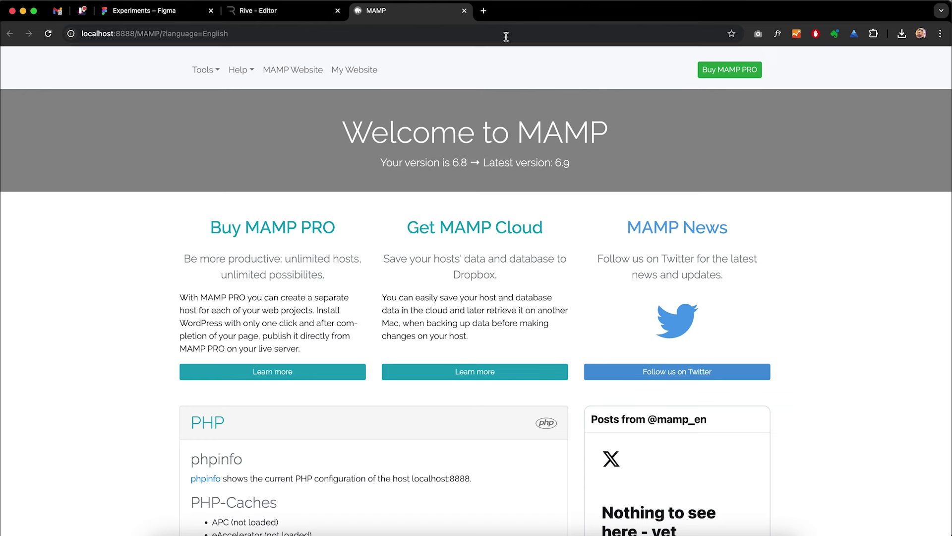
Return to the Rive editor tab and start exporting the file for runtime as a .riv file.
click(300, 20)
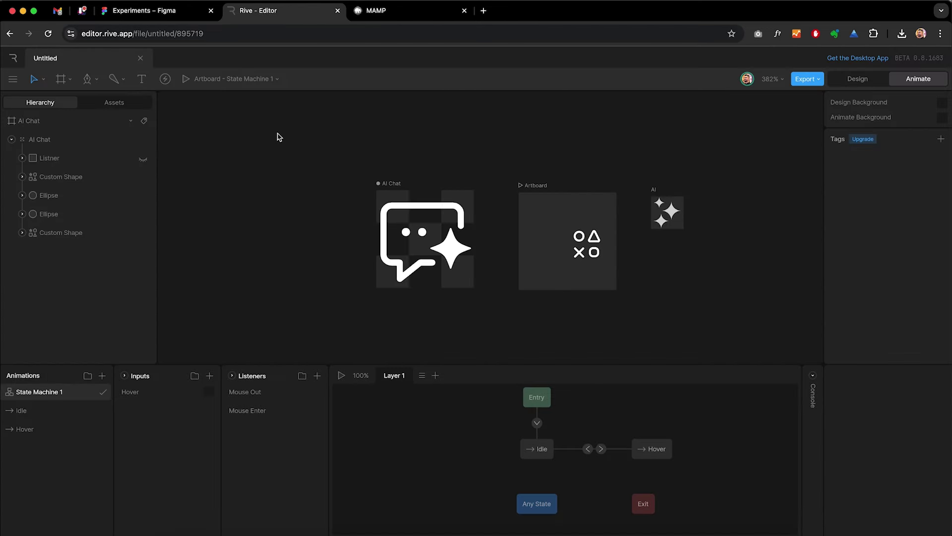
click(13, 79)
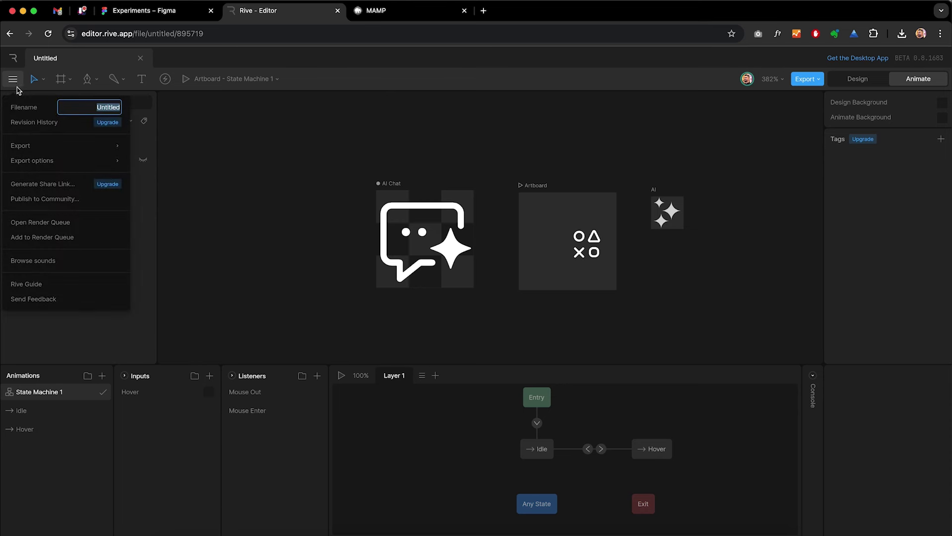
mouse_move(35, 147)
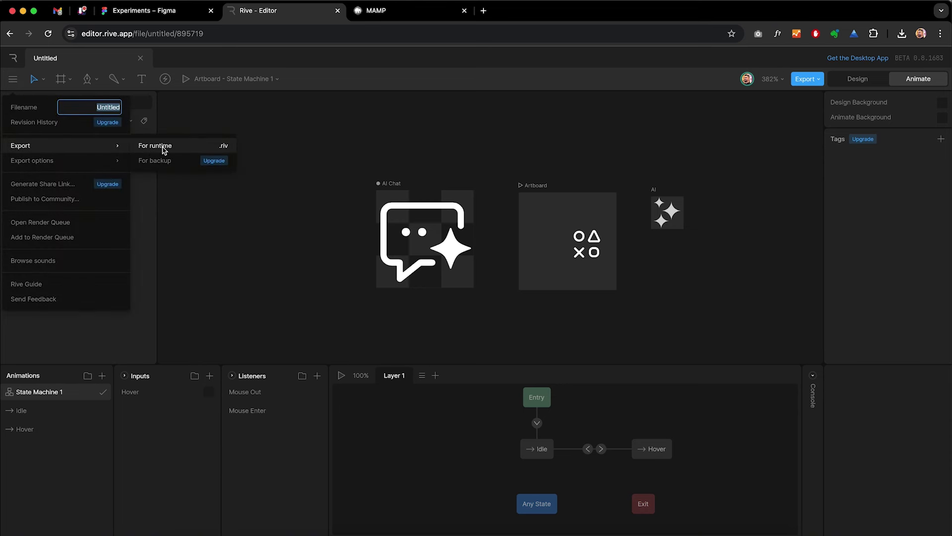
click(163, 146)
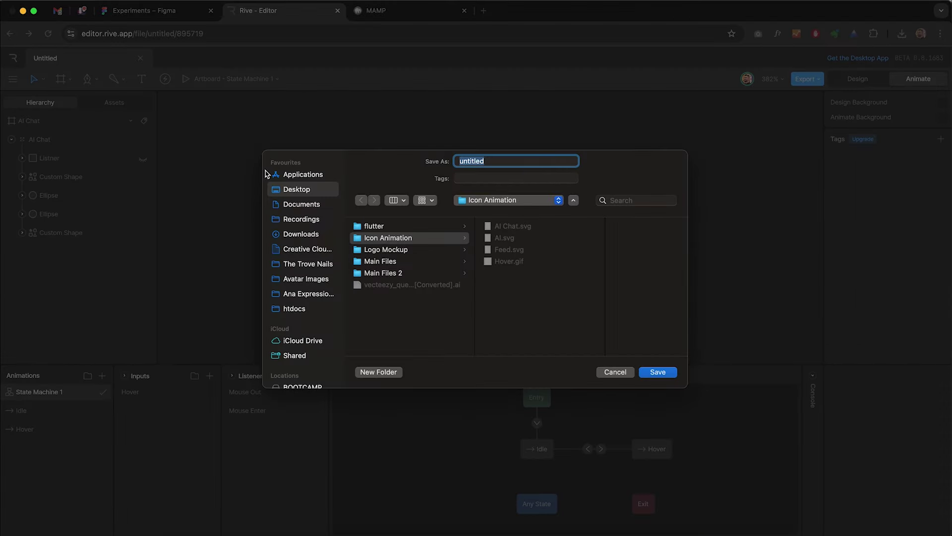
Choose the htdocs folder inside the MAMP folder in Applications as the save location for the export.
click(303, 176)
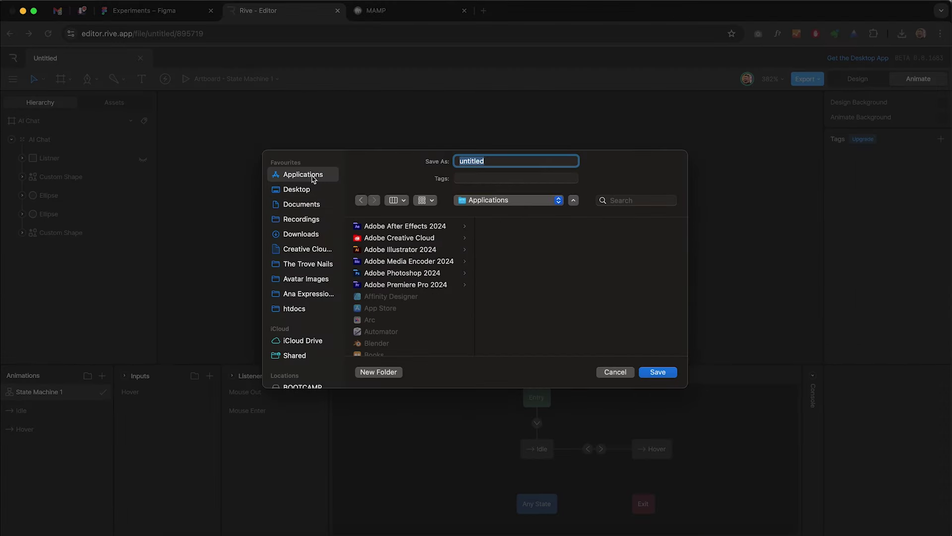
scroll(401, 288, down, 5)
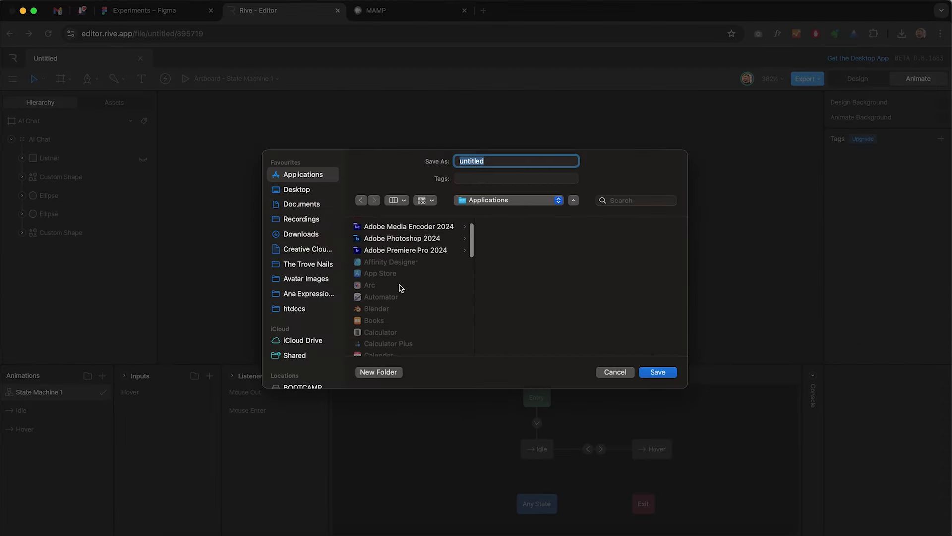
scroll(401, 288, down, 5)
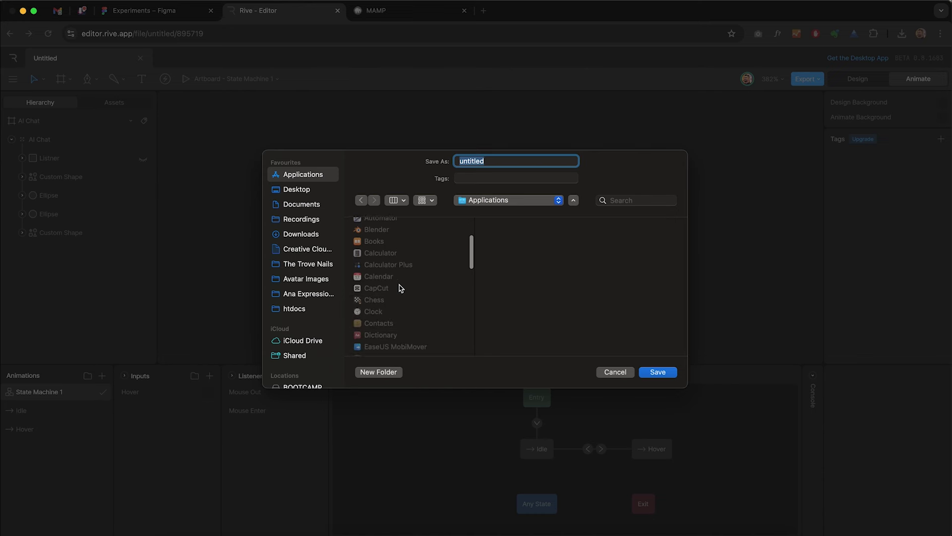
scroll(401, 287, down, 5)
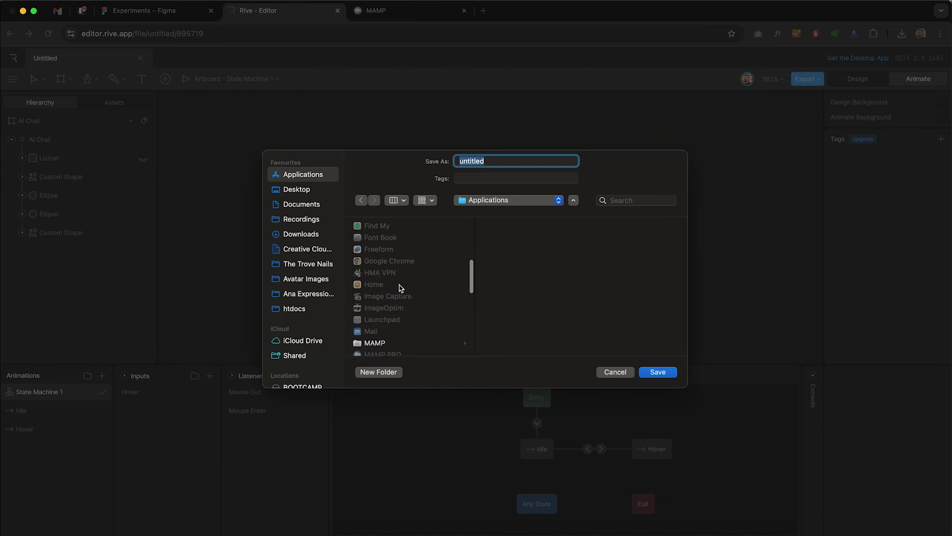
click(399, 283)
click(382, 328)
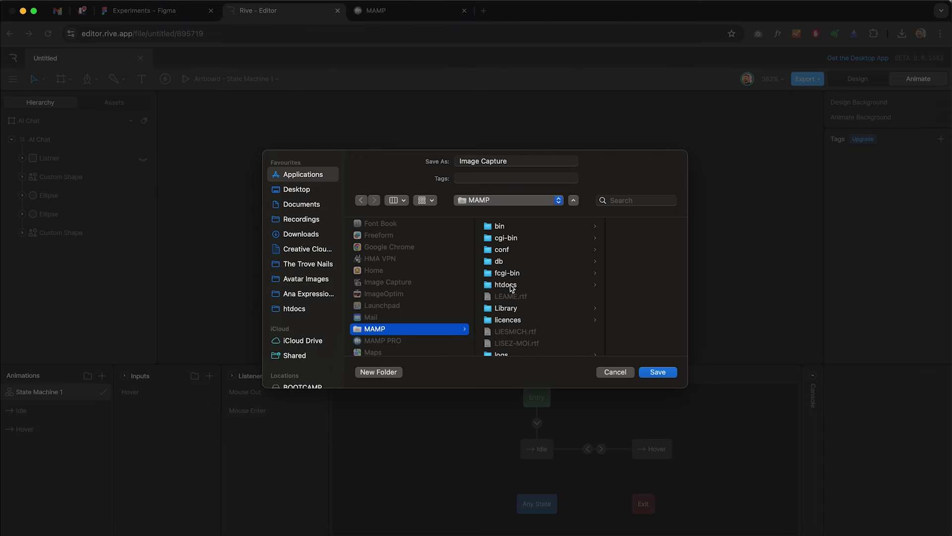
click(513, 289)
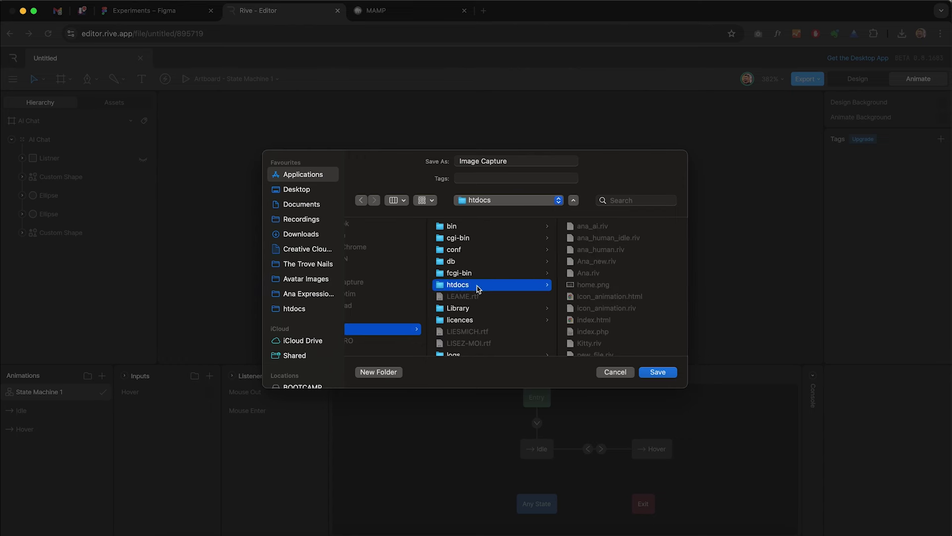
Name the exported file icons and save it.
triple_click(518, 159)
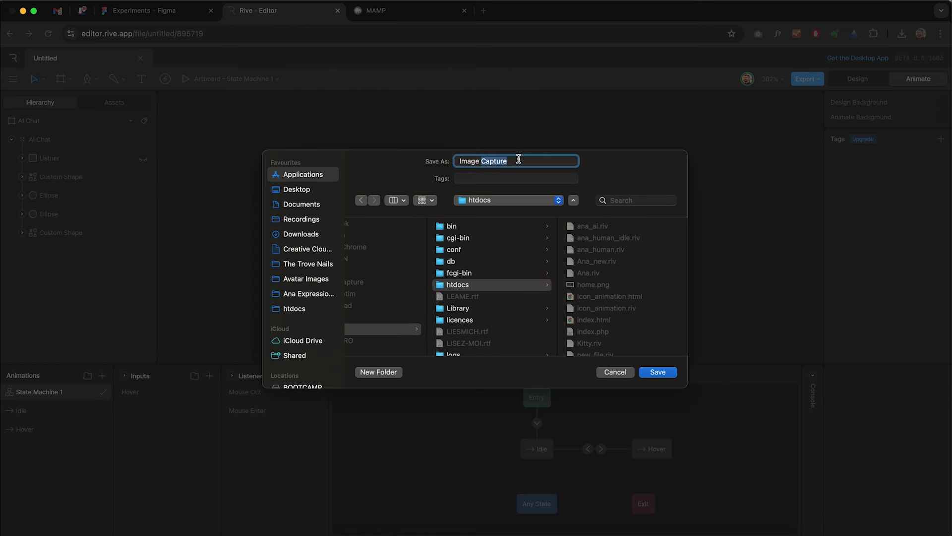
key(BackSpace)
text(icons)
click(660, 375)
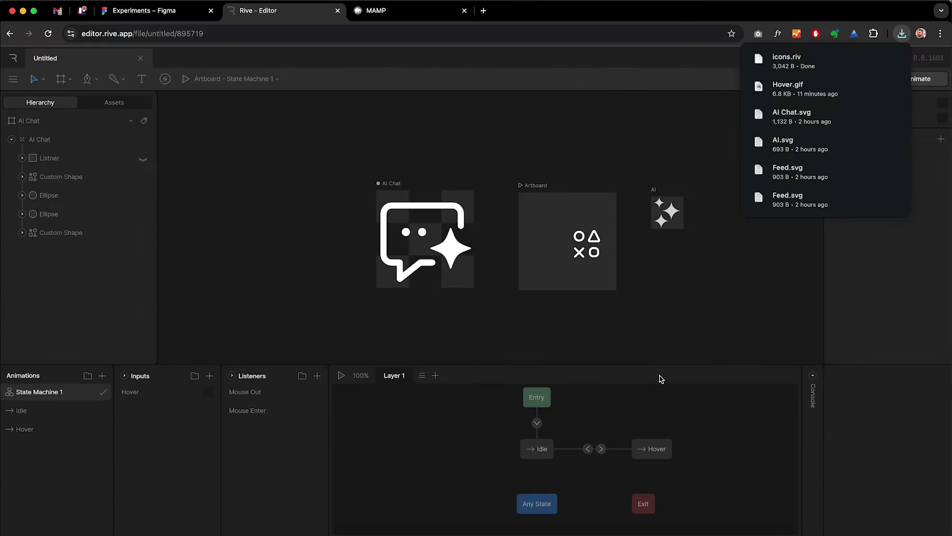
Reveal the exported icons.riv in its folder, check its file size in the file info, then close the info window.
click(873, 59)
right_click(541, 140)
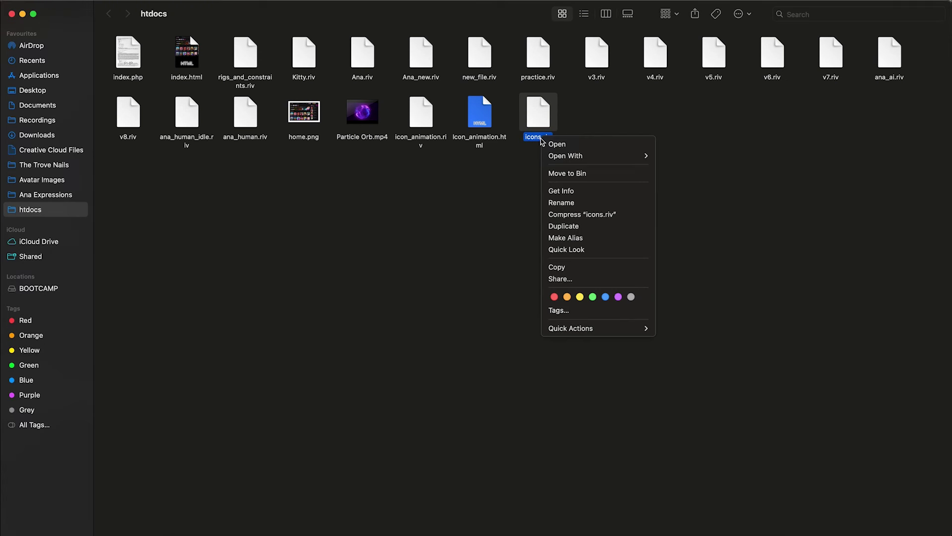
click(560, 191)
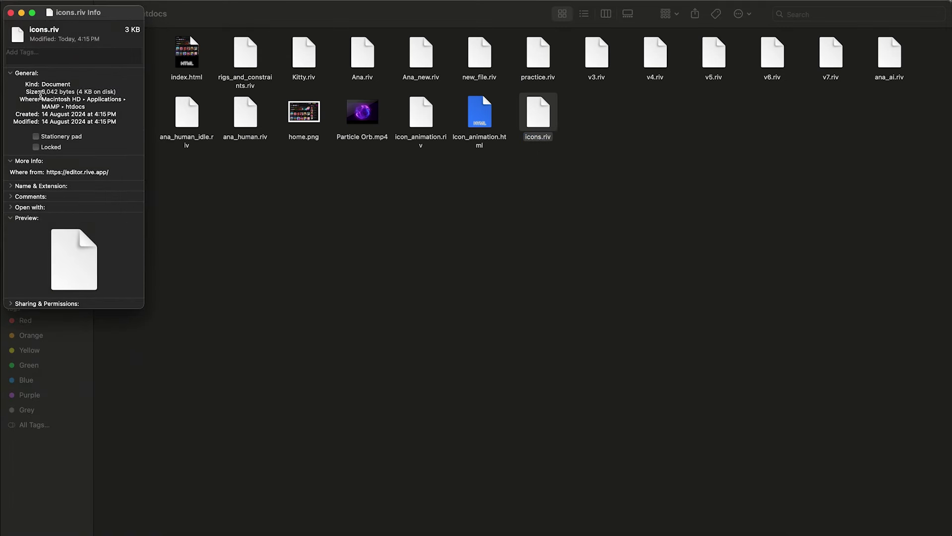
click(11, 14)
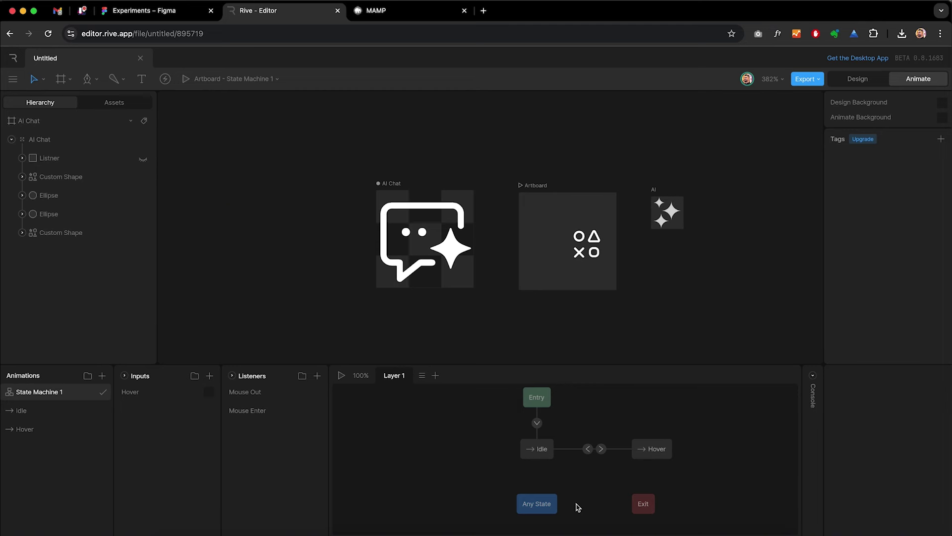
Open the rive.app website in a new browser tab and go to its documentation.
click(484, 11)
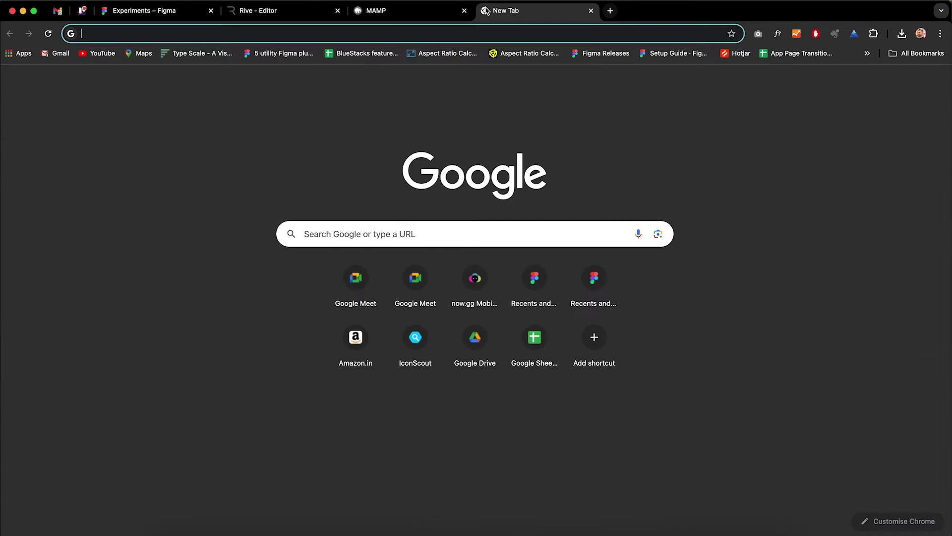
text(ri)
key(Return)
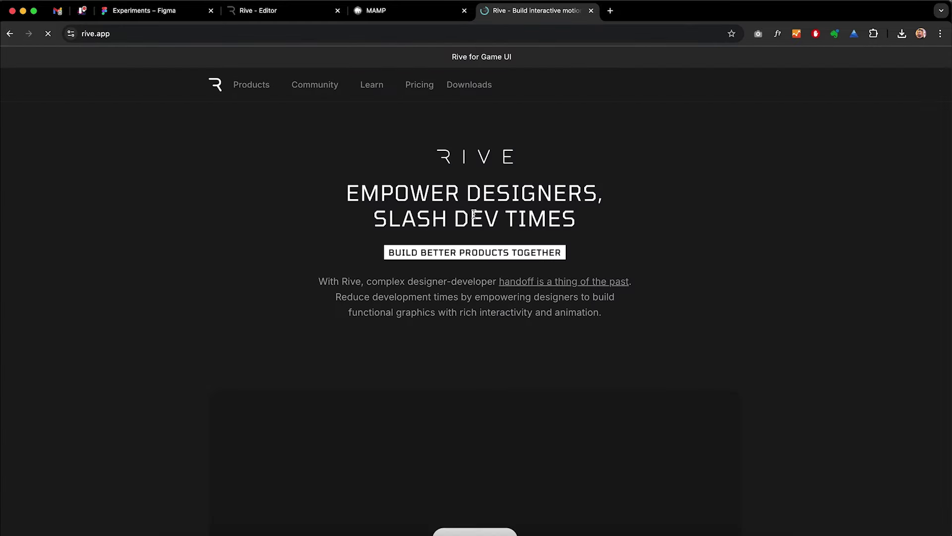
scroll(442, 200, down, 20)
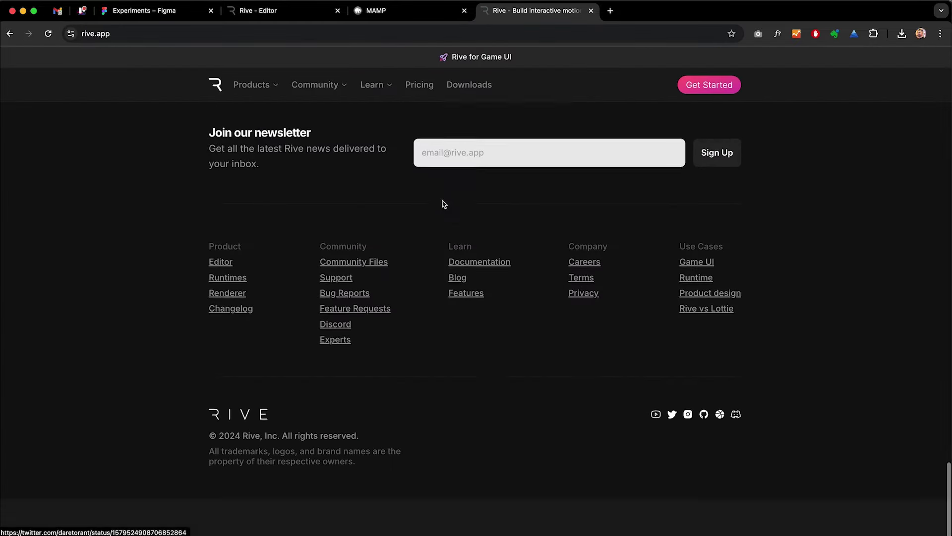
click(485, 302)
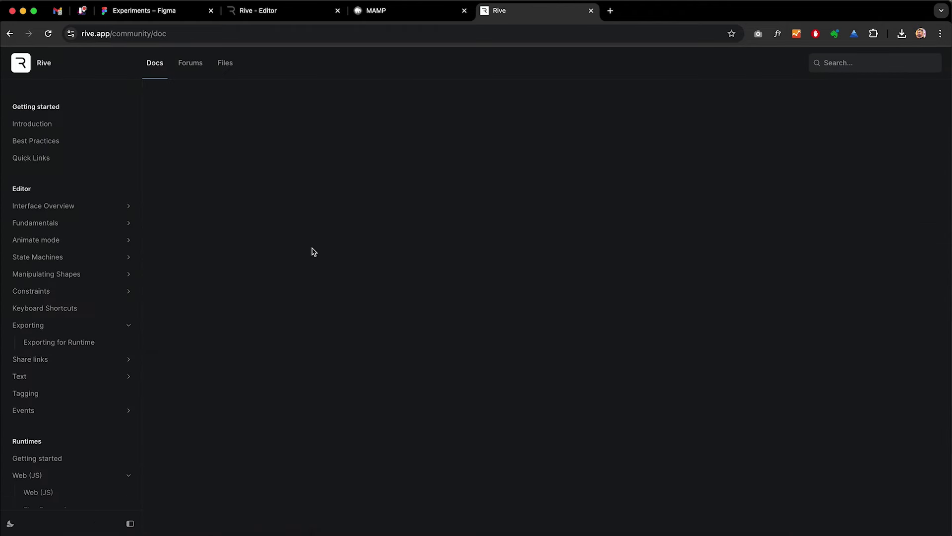
Find the Runtimes section of the Rive documentation and open its Web (JS) page.
scroll(83, 263, down, 6)
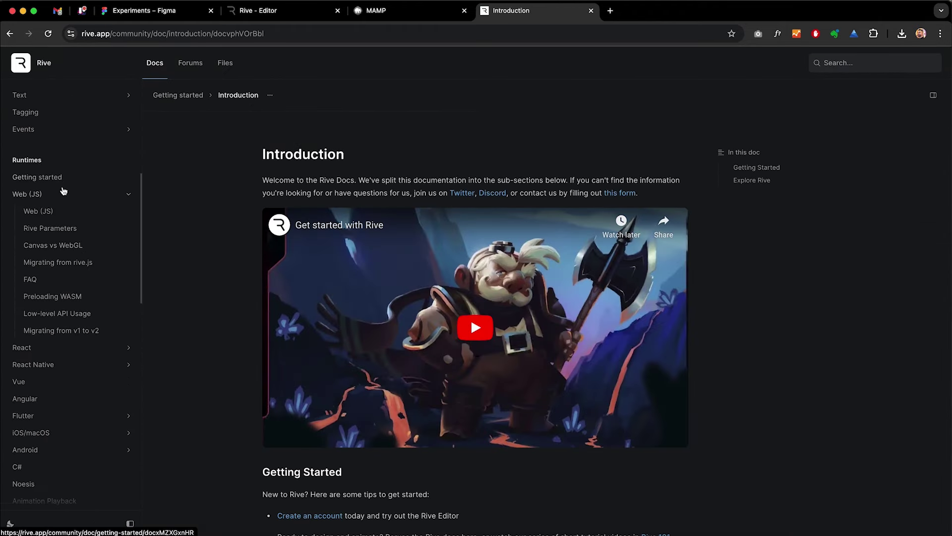
scroll(59, 201, down, 5)
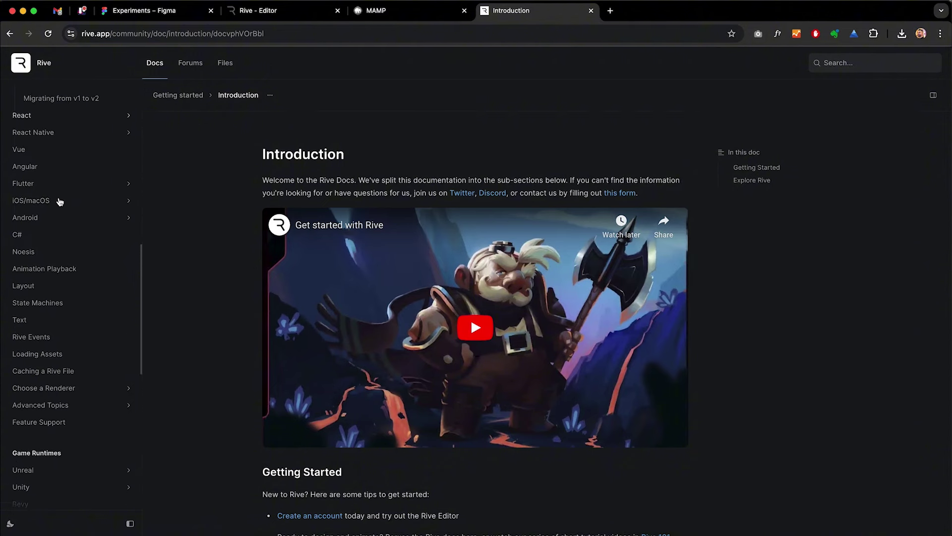
scroll(59, 201, up, 5)
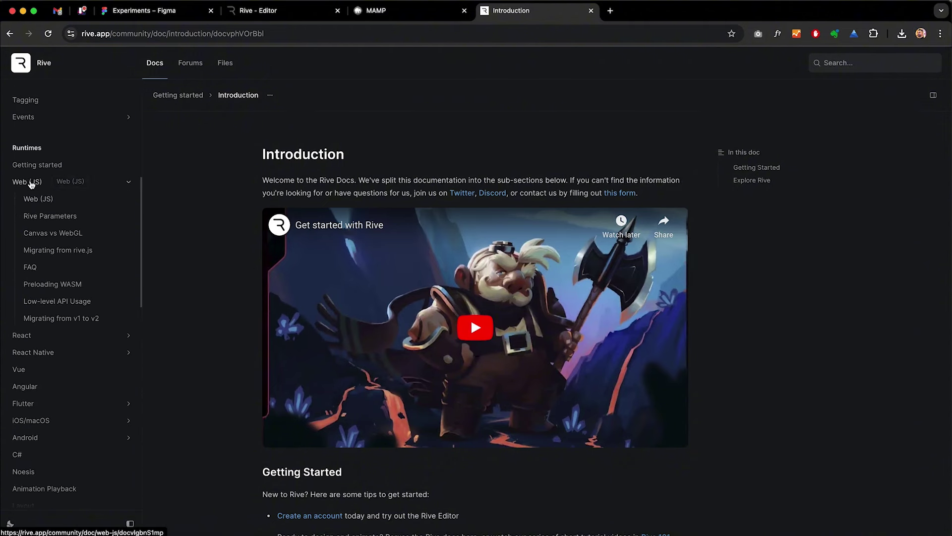
click(47, 199)
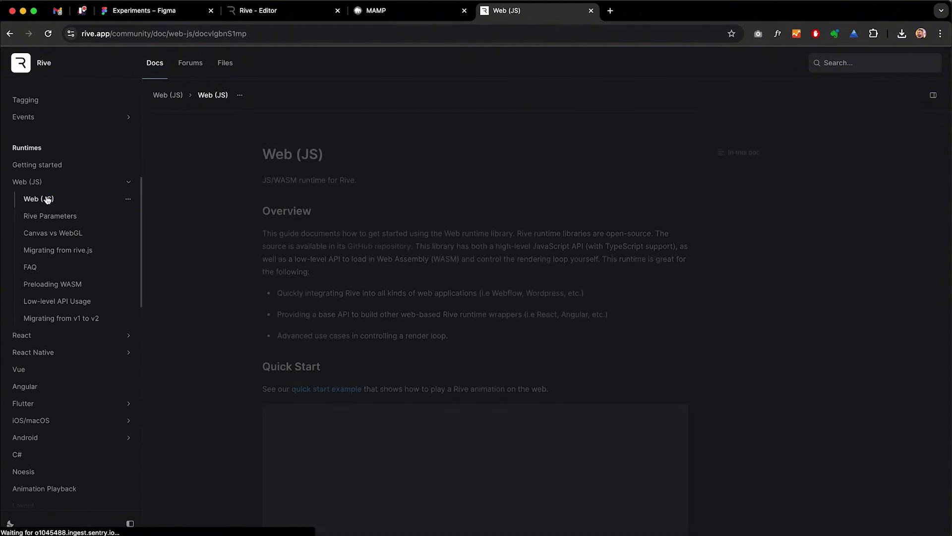
Examine the runtime topics and the Web (JS) guide's steps for installing the dependency, creating a canvas and a Rive instance, and the complete example.
scroll(40, 219, down, 1)
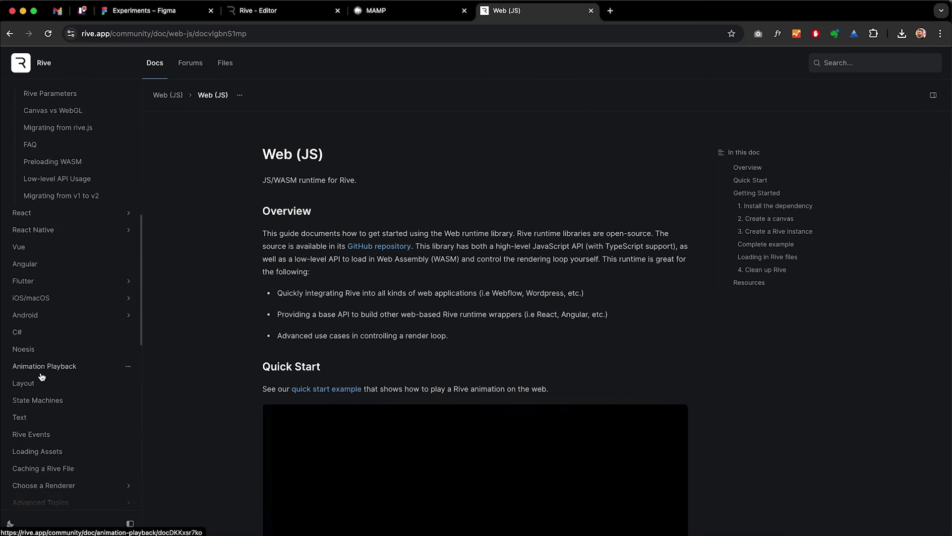
scroll(38, 374, down, 3)
scroll(41, 376, down, 1)
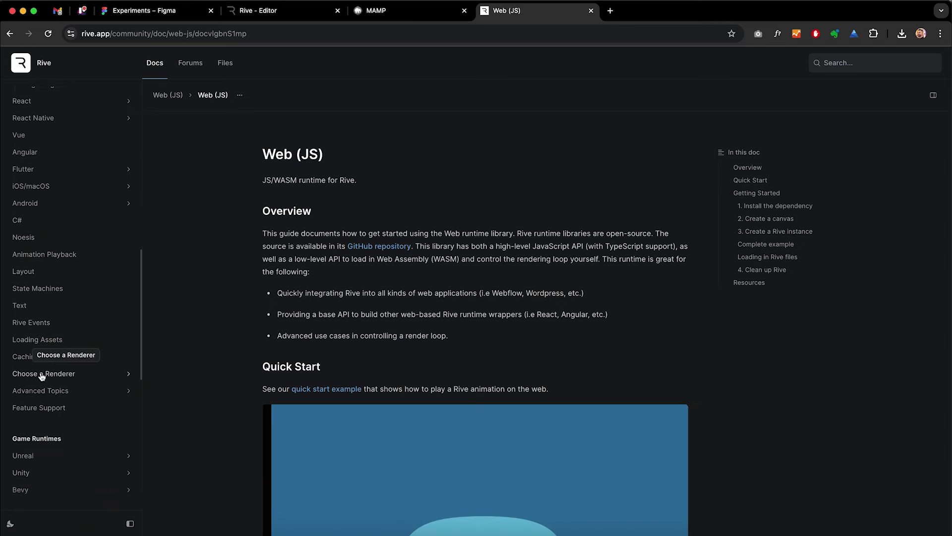
scroll(361, 282, down, 5)
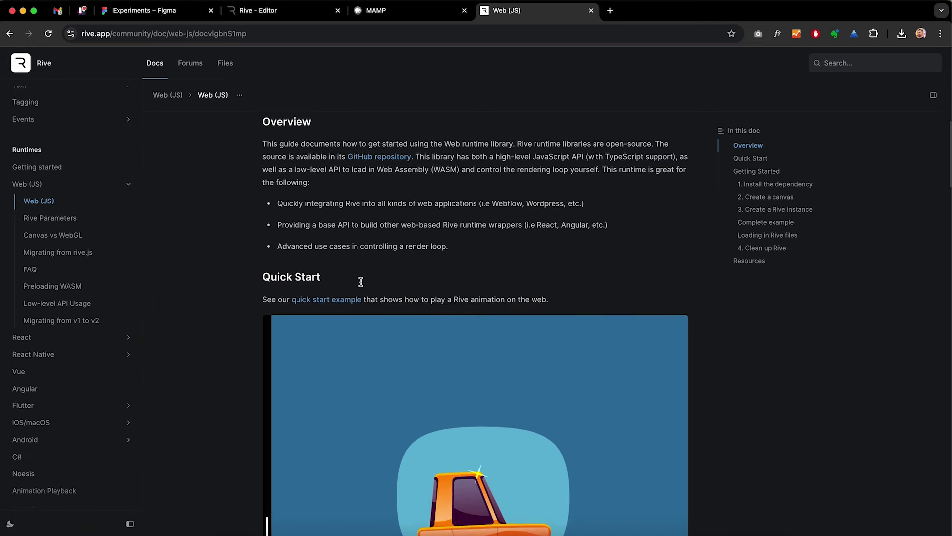
scroll(361, 281, down, 2)
scroll(348, 198, up, 3)
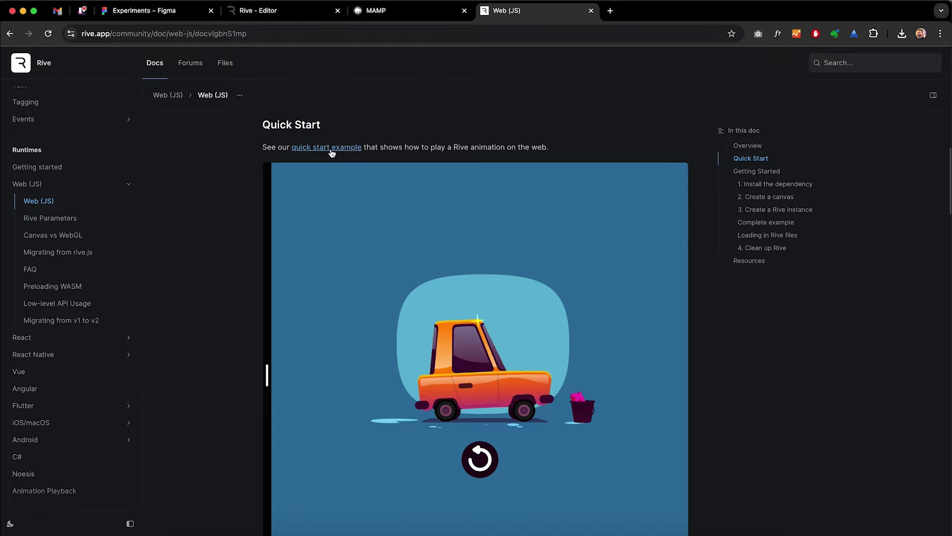
scroll(357, 219, down, 8)
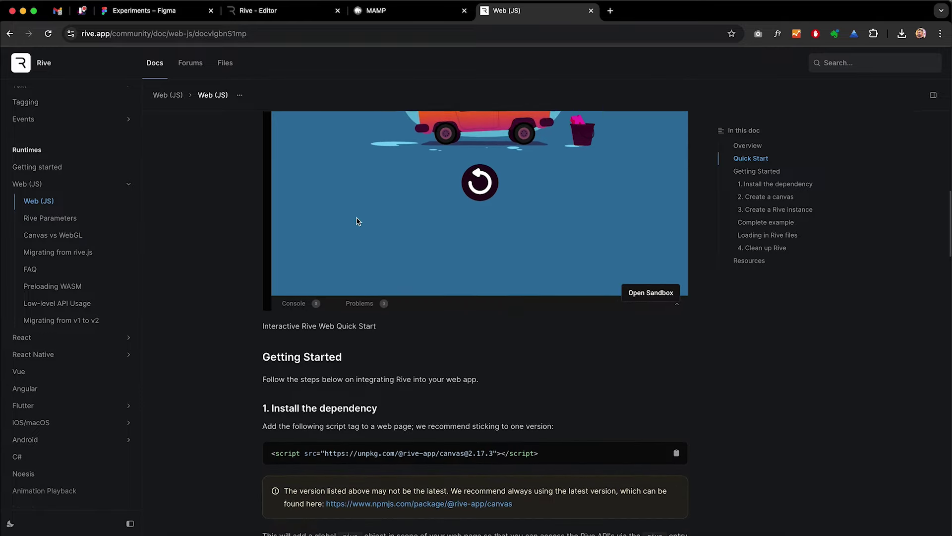
scroll(358, 221, down, 3)
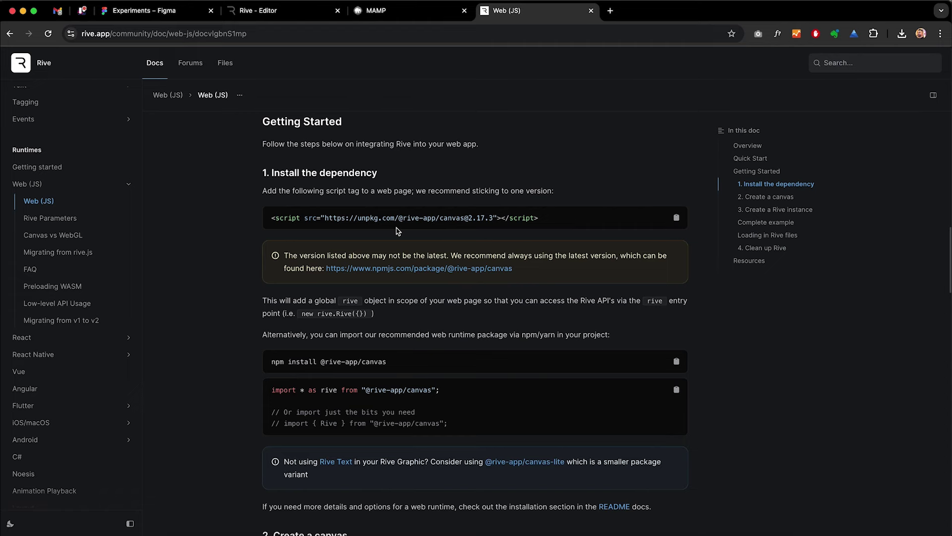
scroll(396, 230, down, 1)
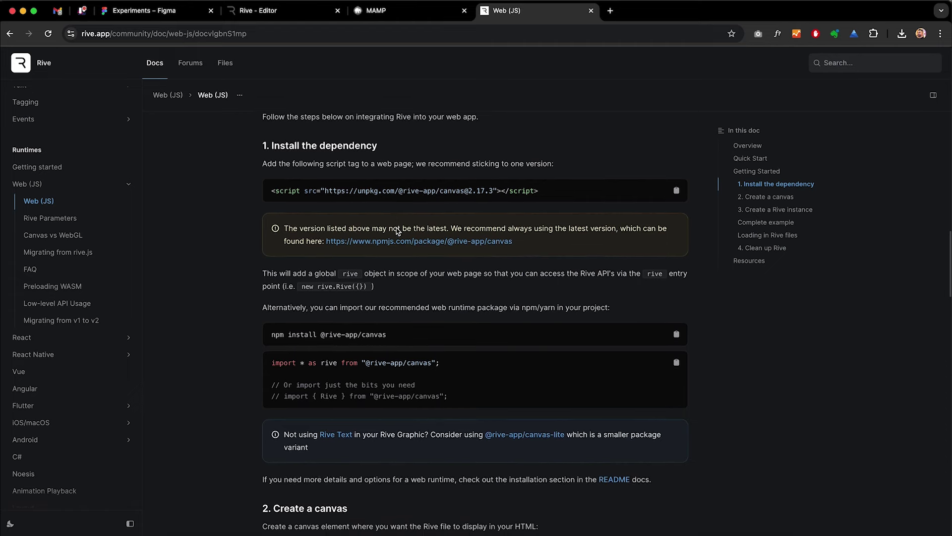
scroll(397, 231, down, 5)
scroll(396, 231, down, 7)
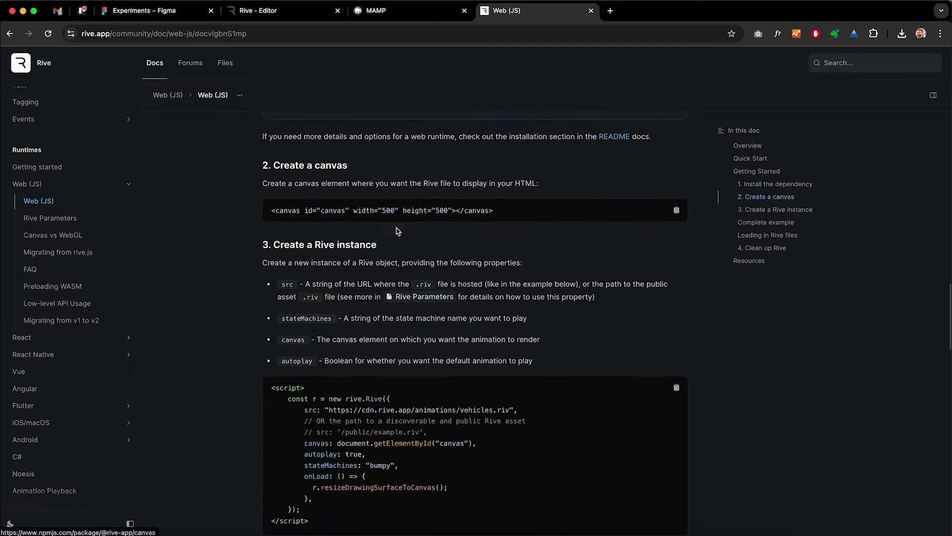
scroll(397, 228, down, 1)
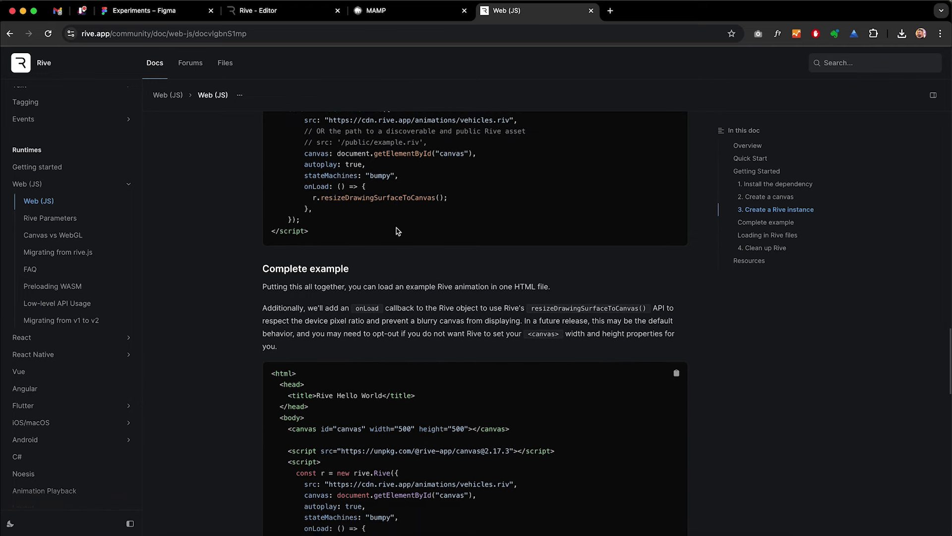
scroll(397, 230, down, 6)
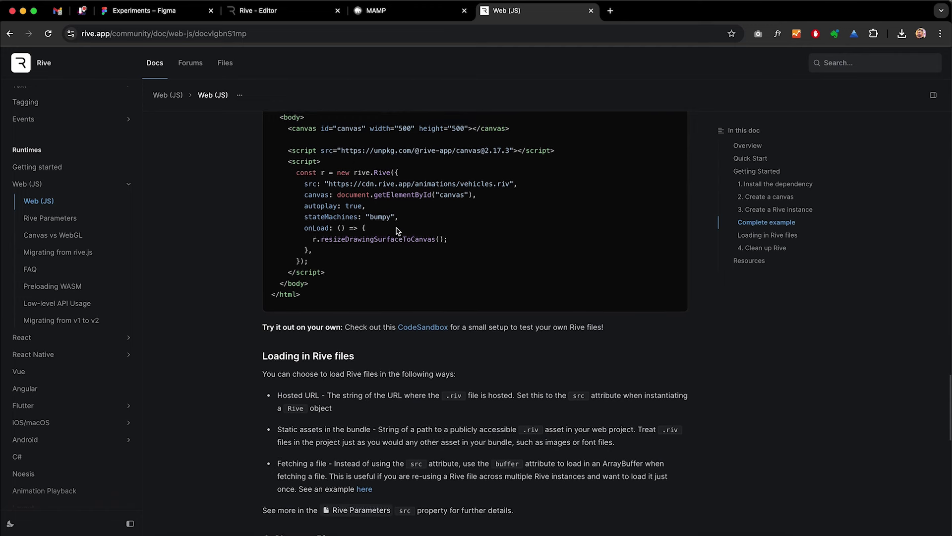
scroll(396, 231, up, 10)
scroll(396, 230, up, 5)
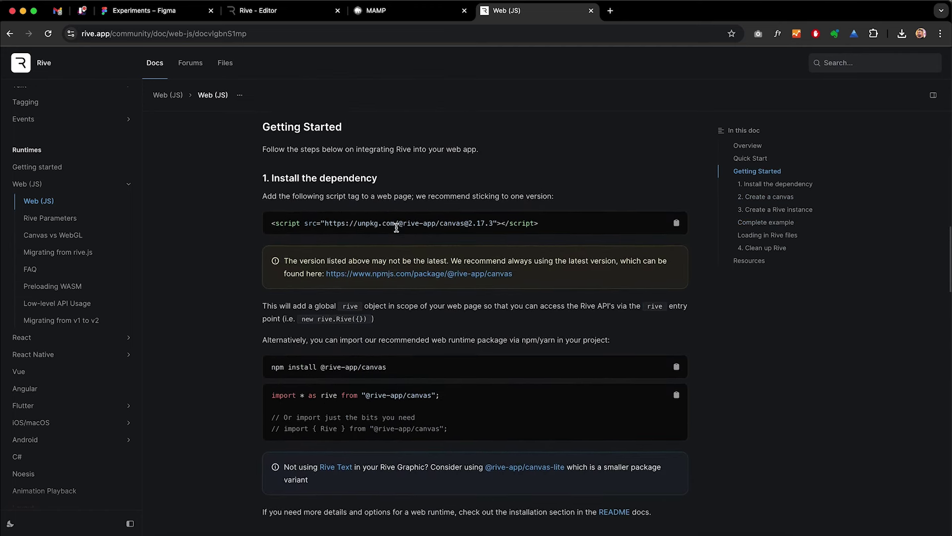
Launch Sublime Text and start a new empty file.
key(super+Tab)
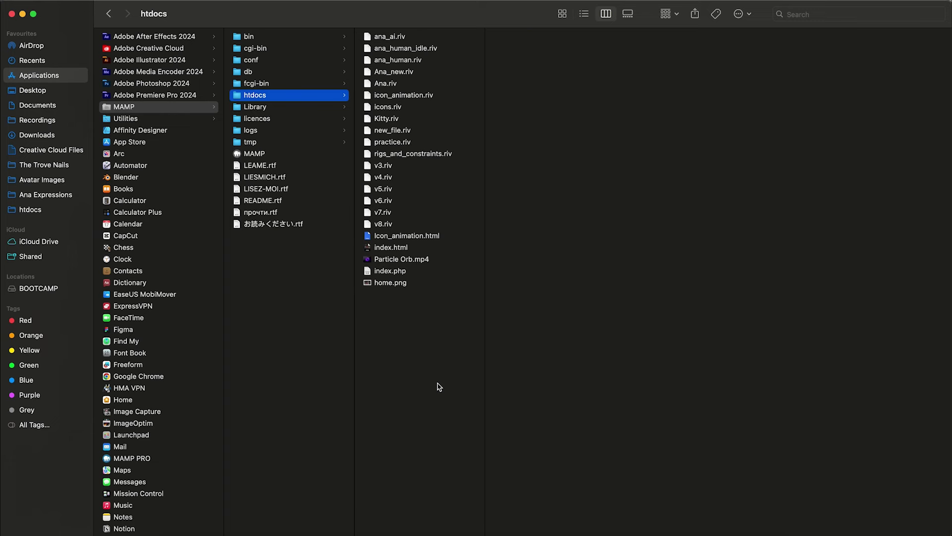
key(super+space)
text(subl)
key(Return)
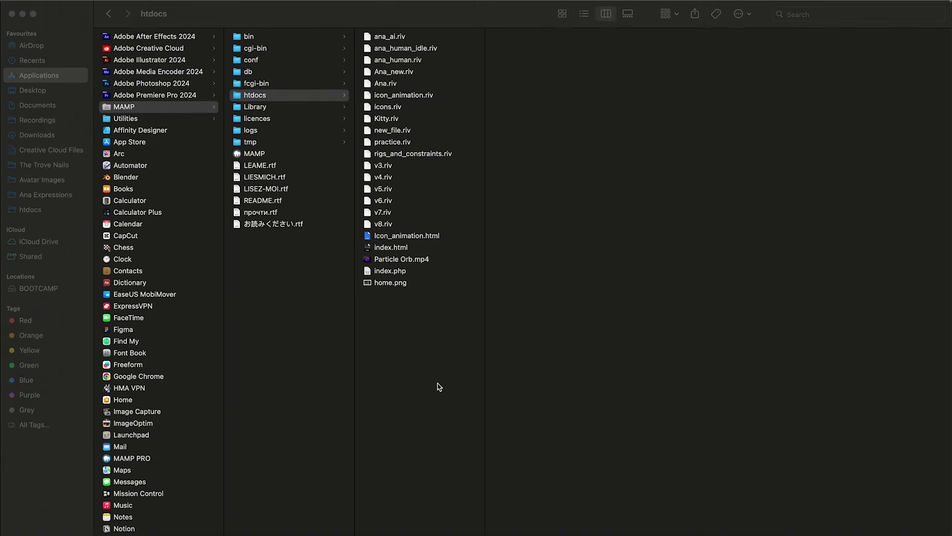
double_click(159, 28)
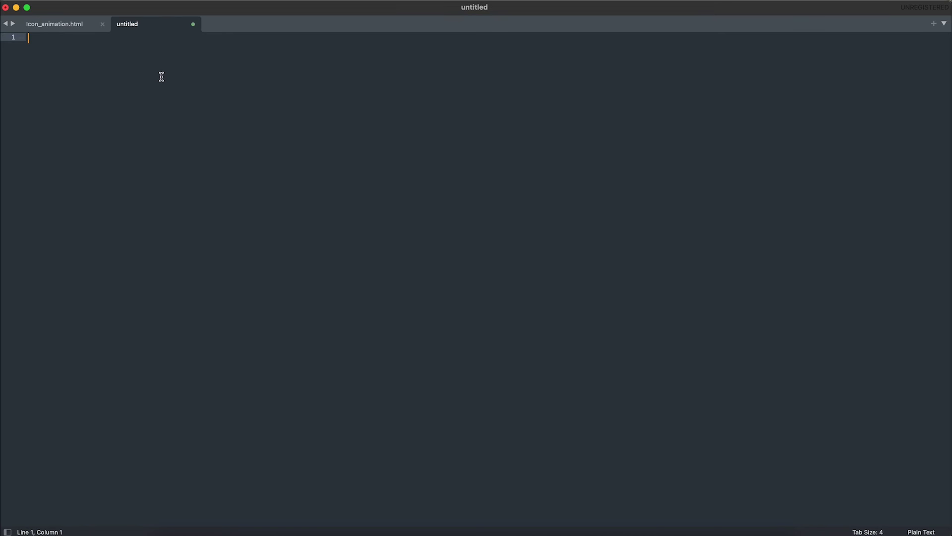
Save the empty file as icon_animation.html in the htdocs folder, replacing the existing file of that name.
click(91, 2)
click(103, 66)
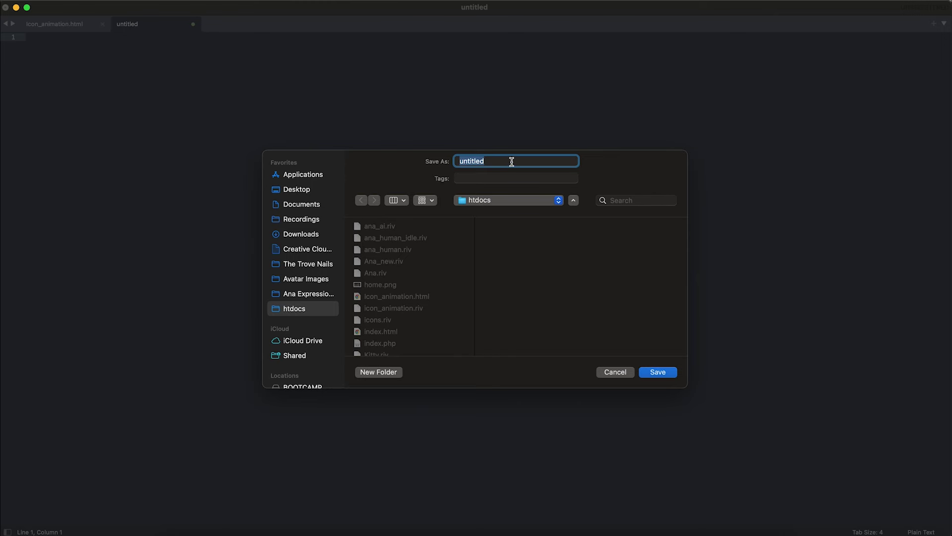
text(icon_animation.htm)
key(Return)
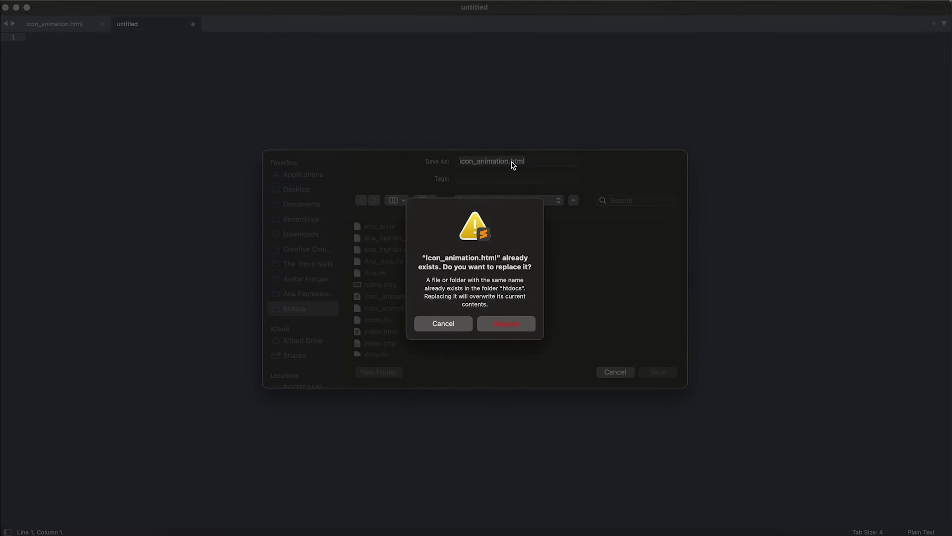
click(513, 328)
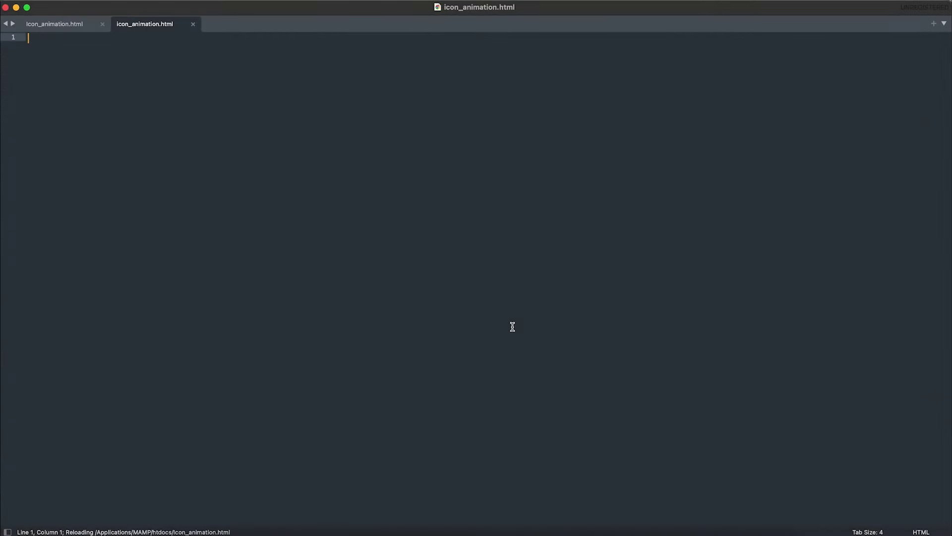
Insert the HTML page skeleton and add a blank line below the title element in the head.
text(html)
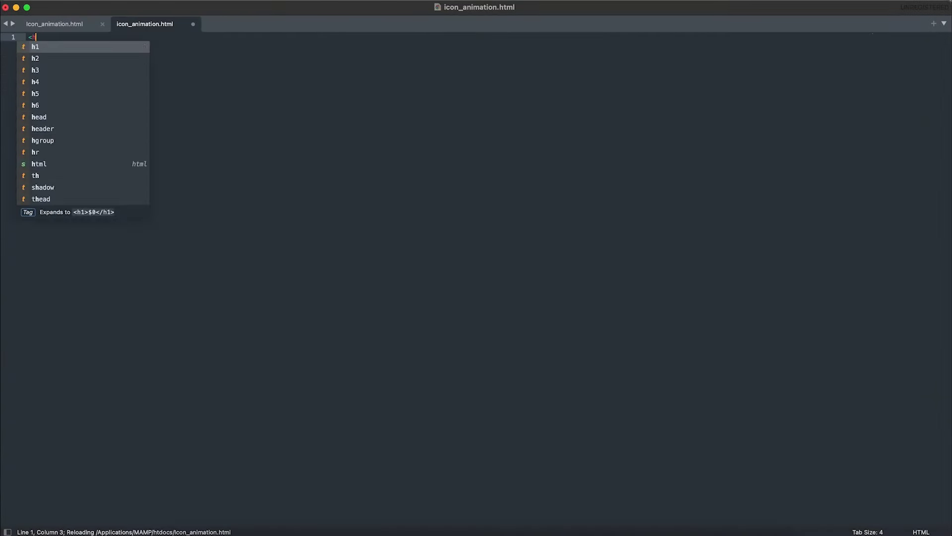
key(Tab)
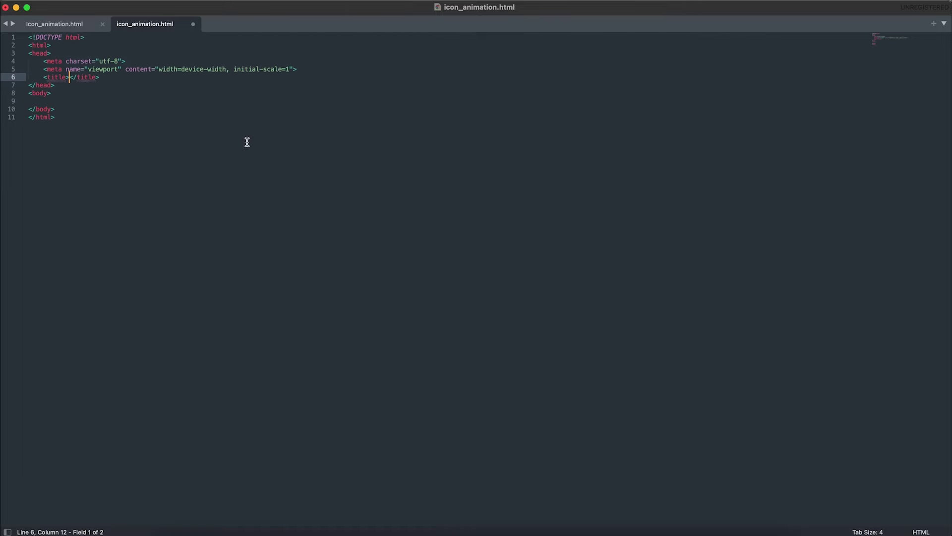
click(124, 78)
key(Return)
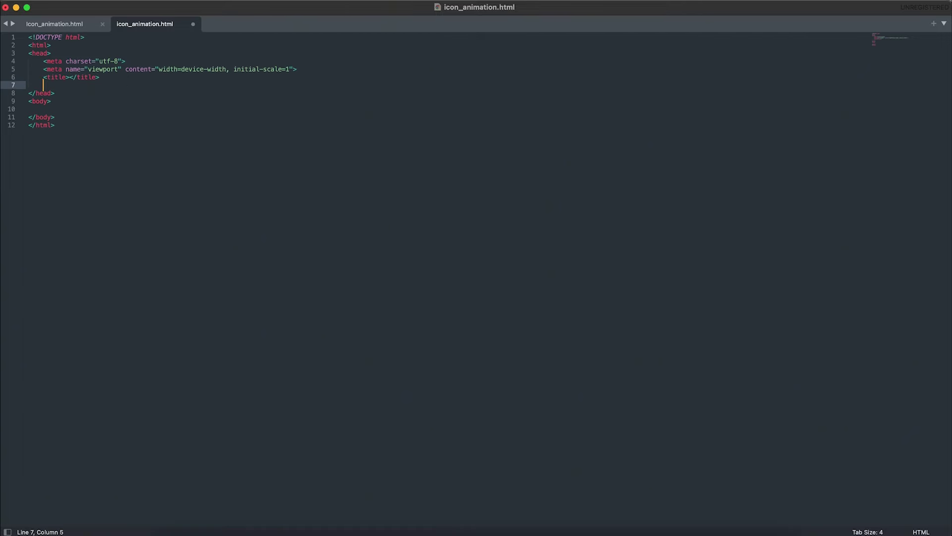
key(super+Tab)
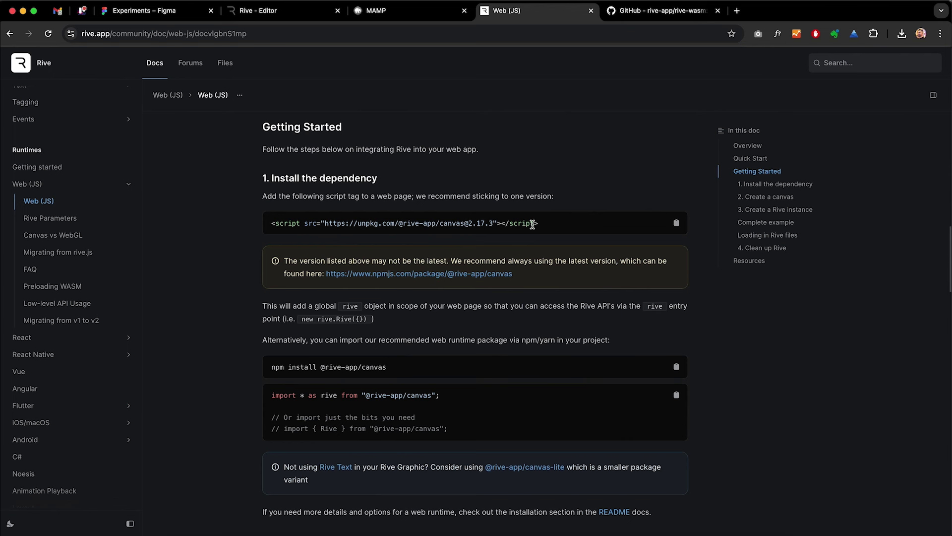
triple_click(272, 224)
key(super+c)
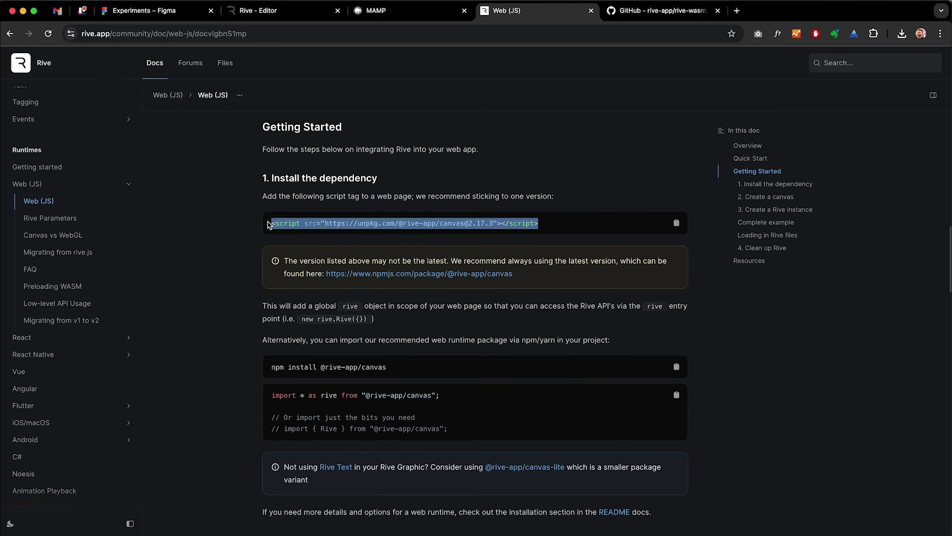
key(super+Tab)
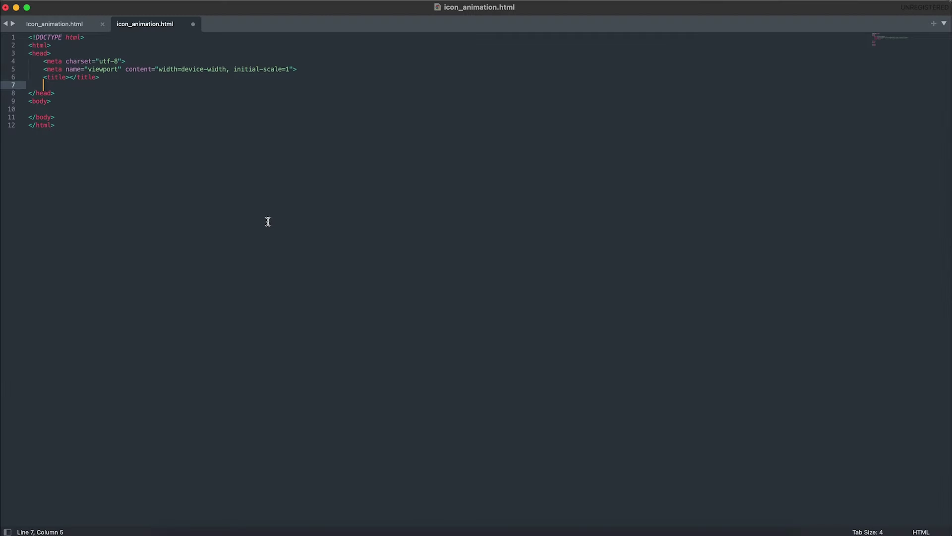
key(super+v)
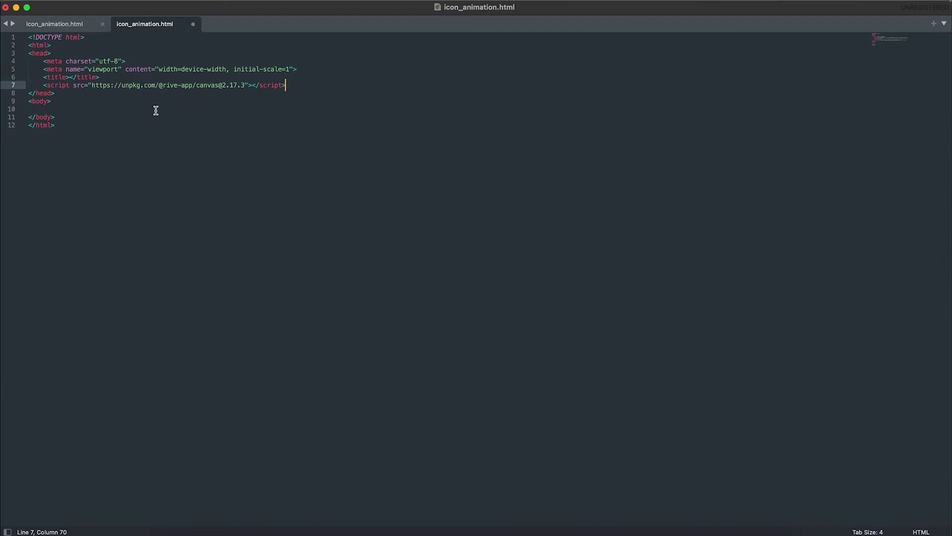
Copy the canvas element and both scripts from the Rive documentation's complete example into the body of icon_animation.html.
key(super+Tab)
scroll(377, 252, down, 5)
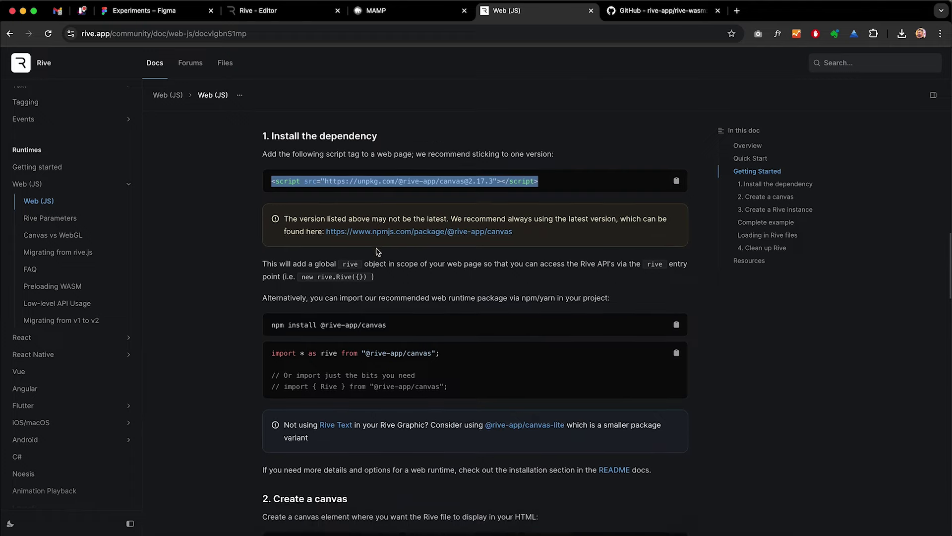
scroll(377, 252, down, 15)
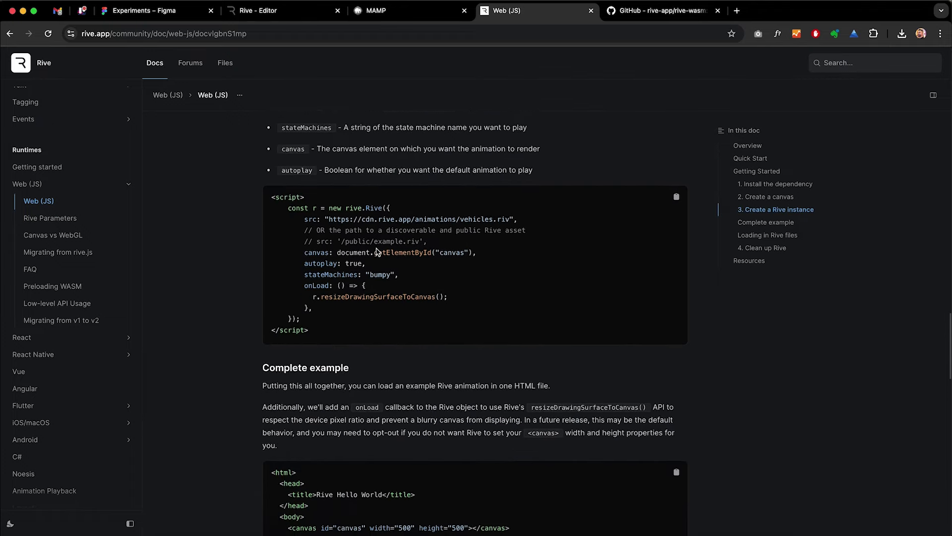
scroll(376, 248, down, 5)
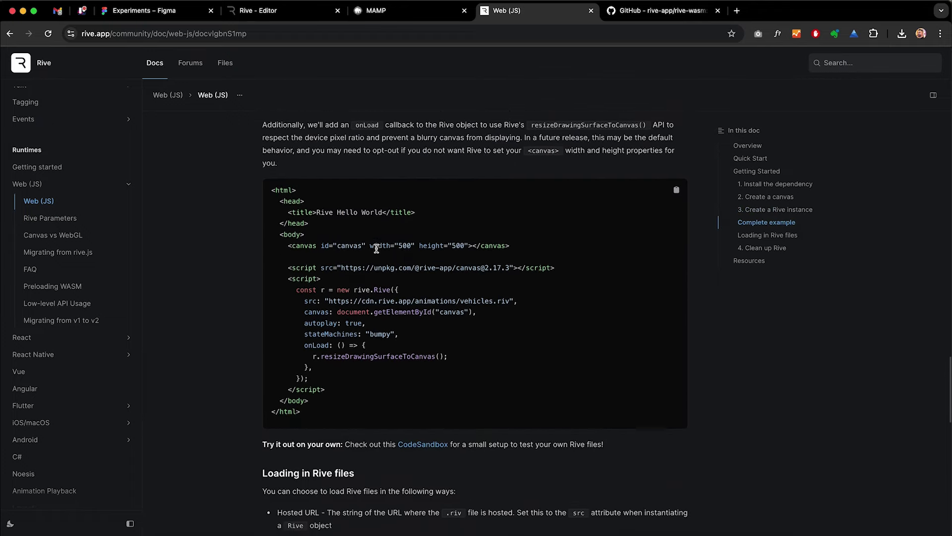
scroll(376, 248, down, 1)
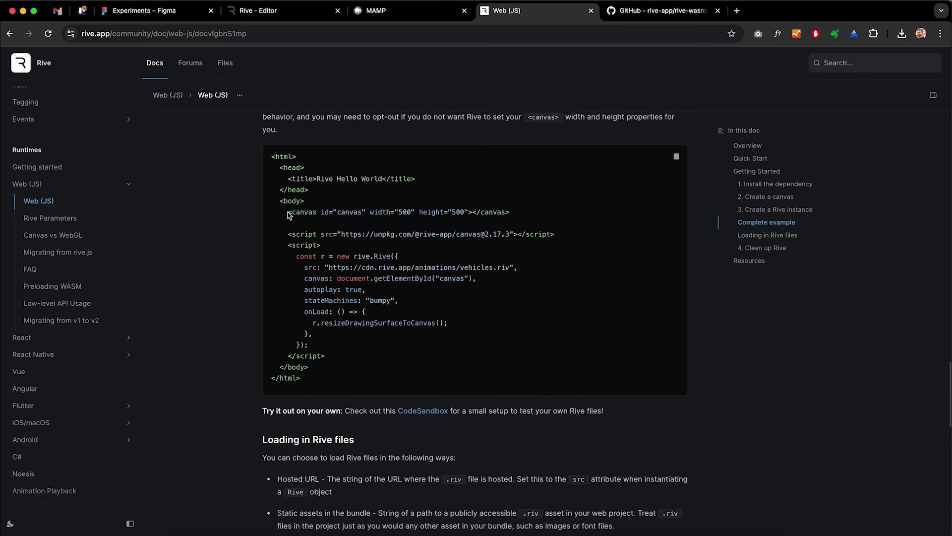
drag(288, 211, 341, 358)
key(super+c)
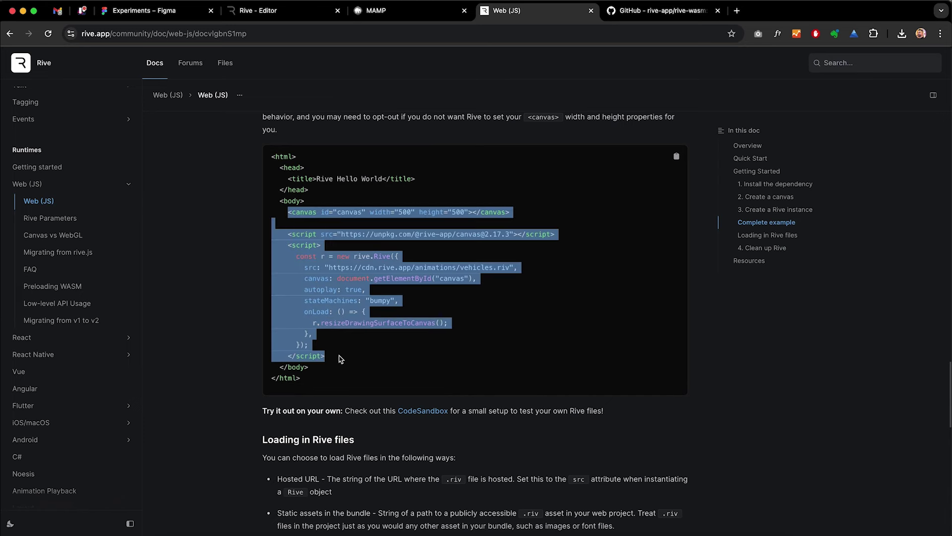
key(super+Tab)
click(145, 112)
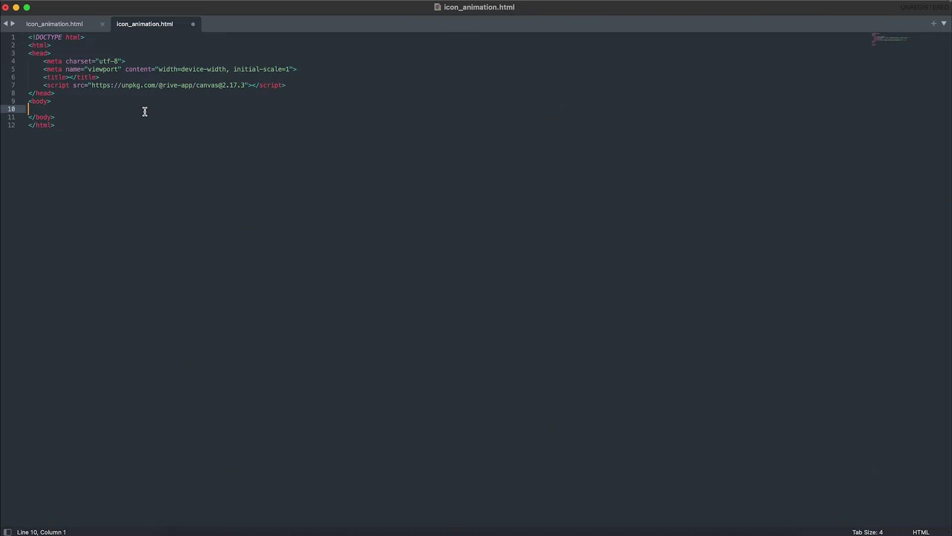
key(super+v)
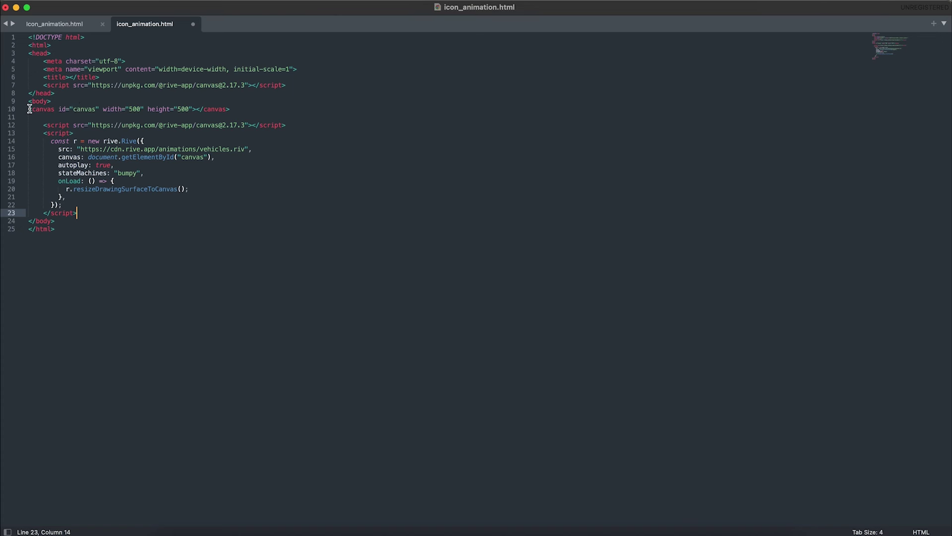
Set the canvas element's width and height to 48 each and save the file.
double_click(137, 111)
text(48)
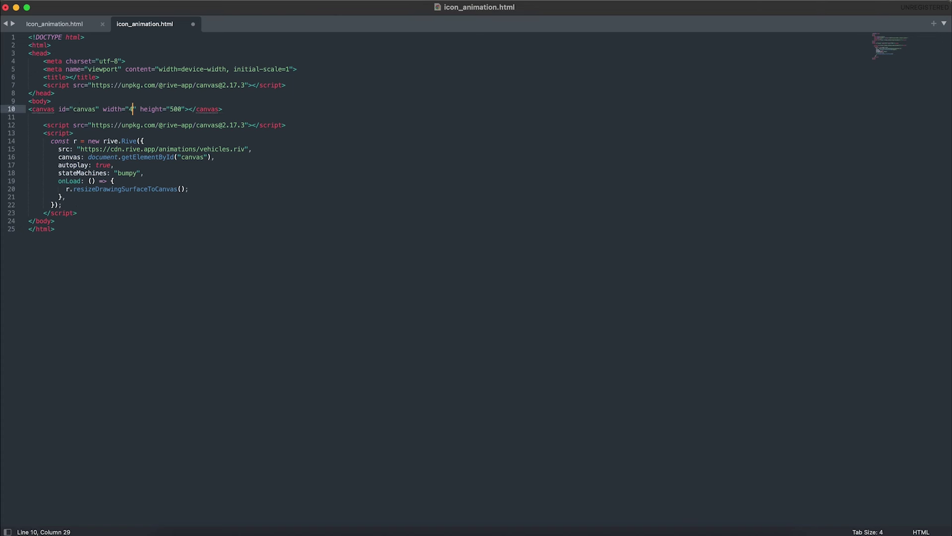
double_click(179, 109)
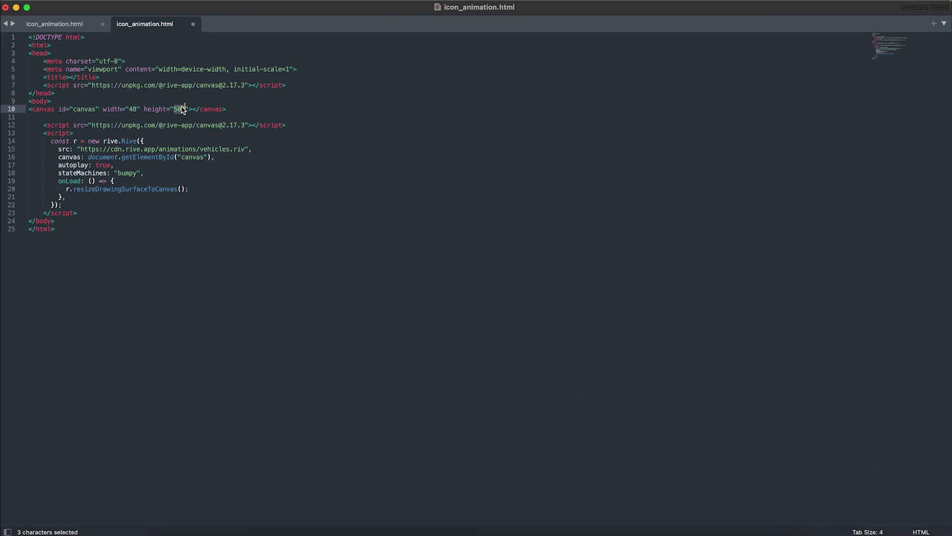
text(48)
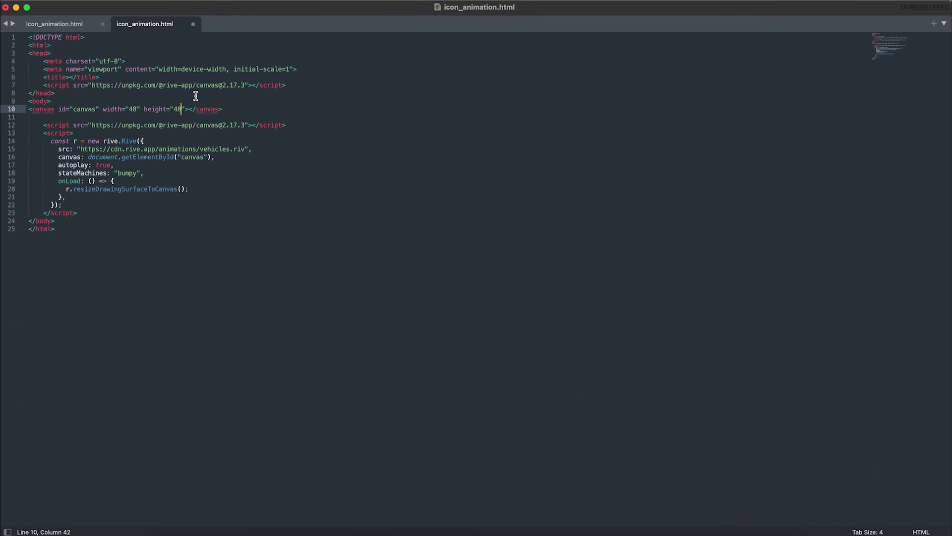
key(super+s)
Add a style element of type text/css below the script tag in the head, opened onto an empty inner line.
click(294, 85)
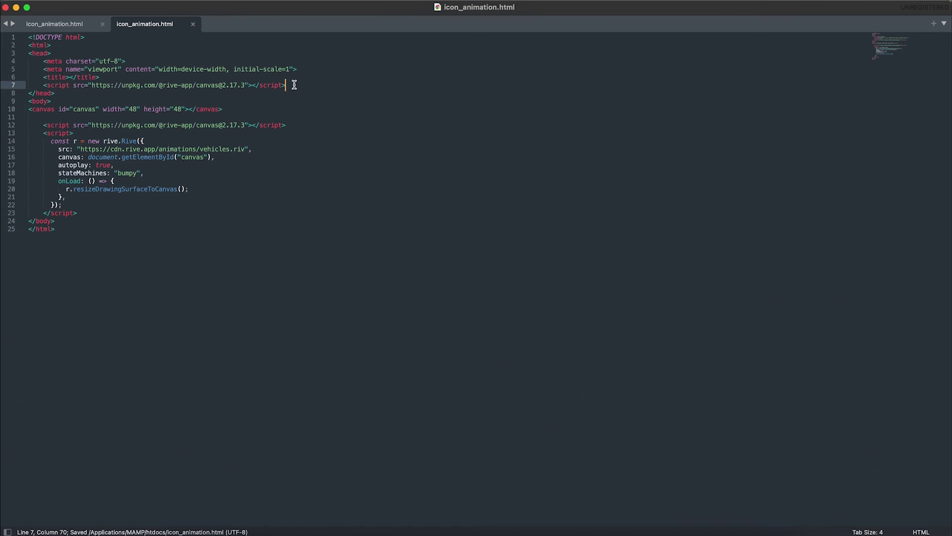
key(Return)
text(<st)
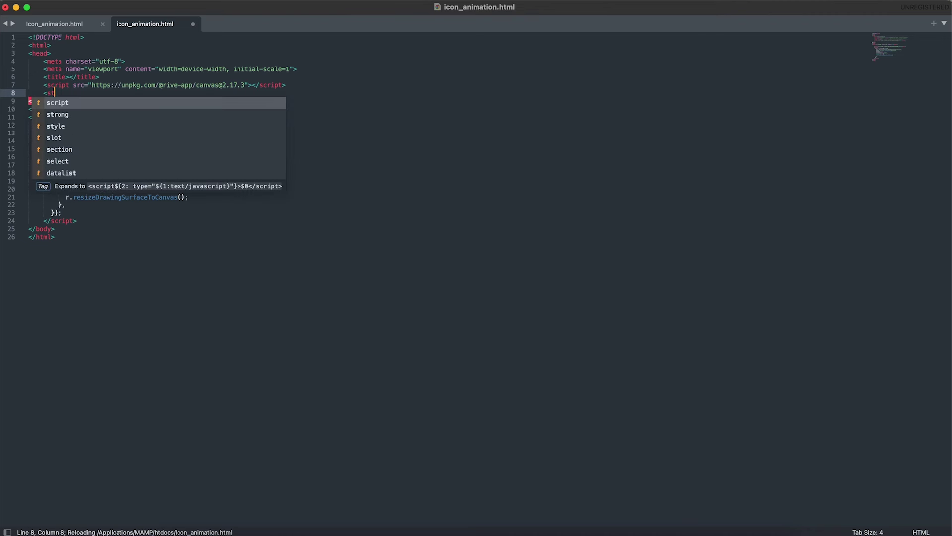
key(Down)
key(Down)
key(Return)
key(Tab)
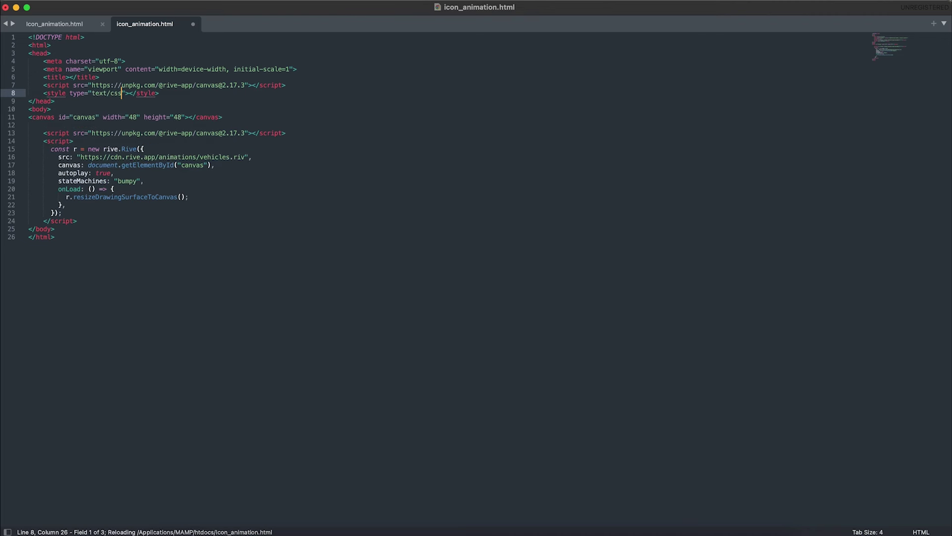
key(Return)
Write a body rule in the style element with the background set to #333 and save the file.
text(b)
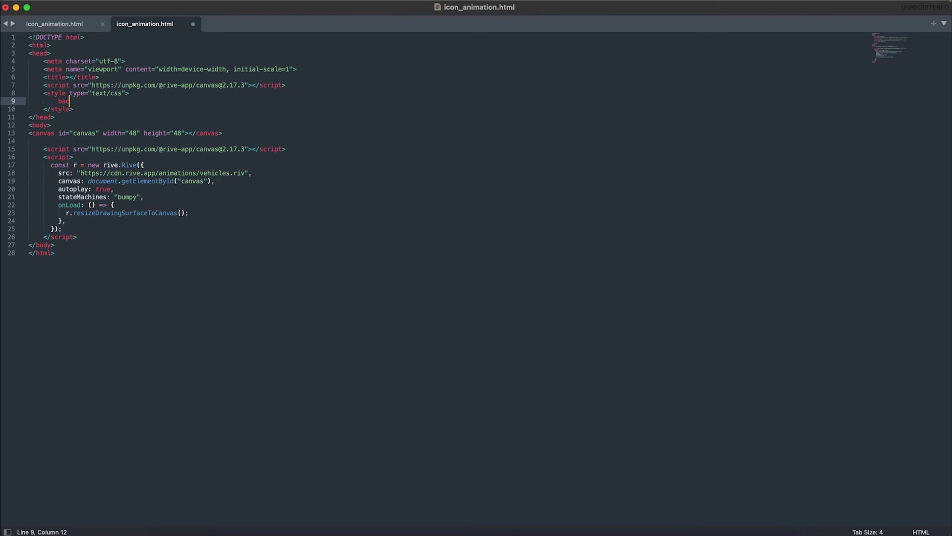
text(o)
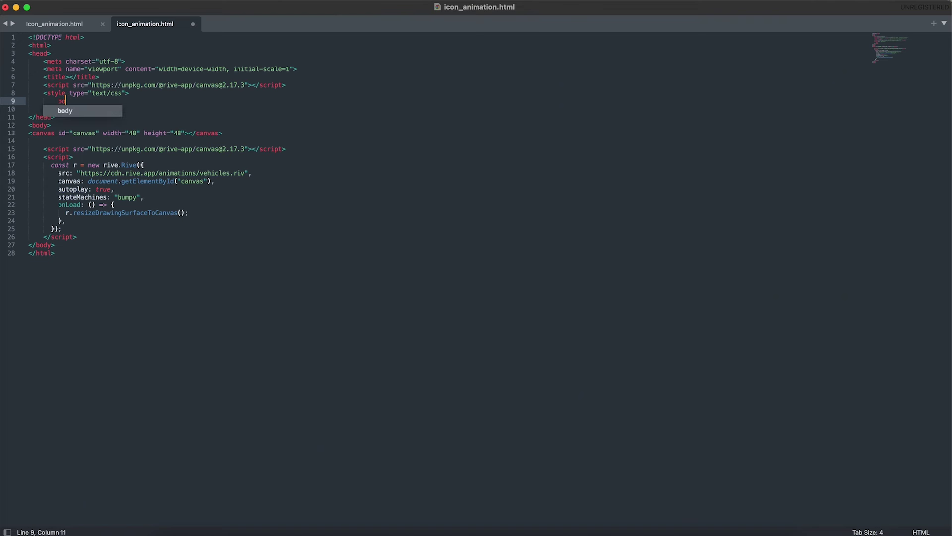
text(dy{)
key(Return)
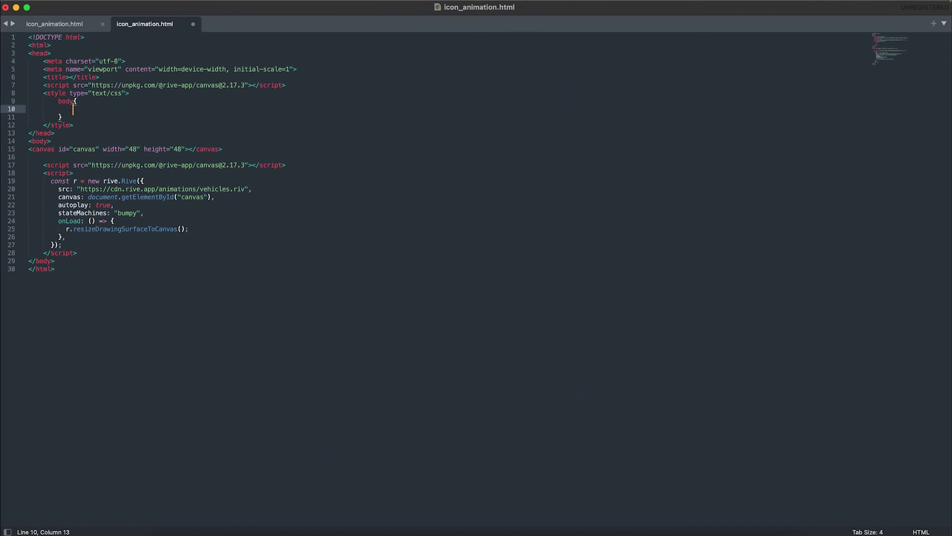
text(ba)
key(Return)
text(#333;)
key(super+s)
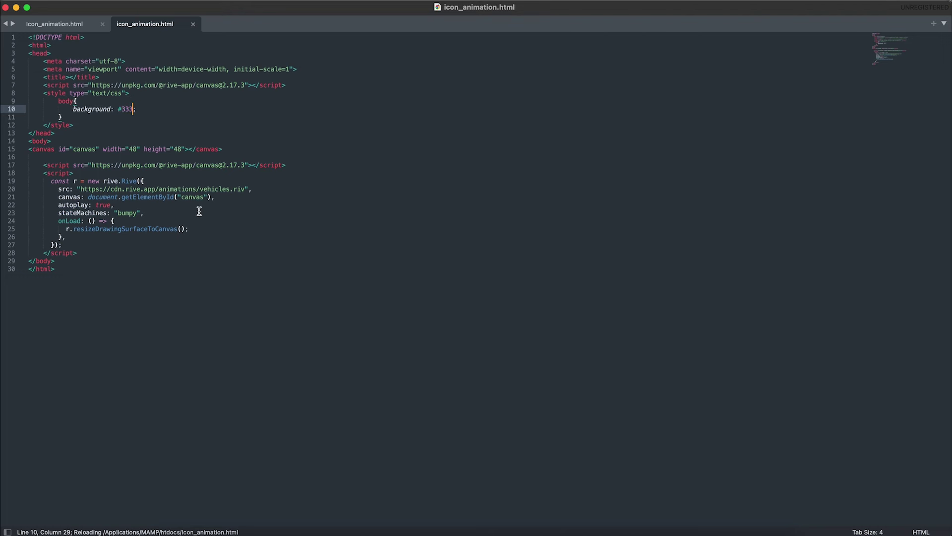
Load localhost:8888/icon_animation.html in the browser in place of the MAMP start page.
key(super+Tab)
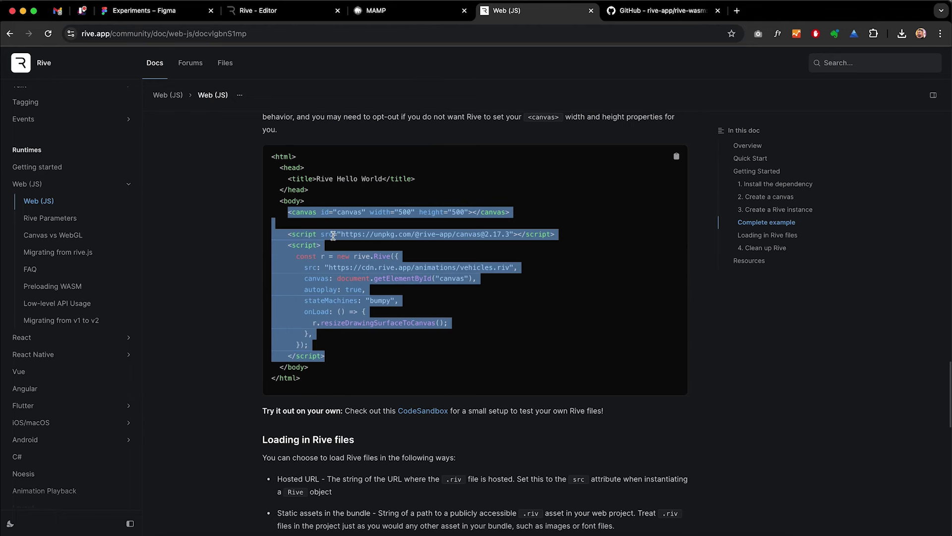
click(647, 13)
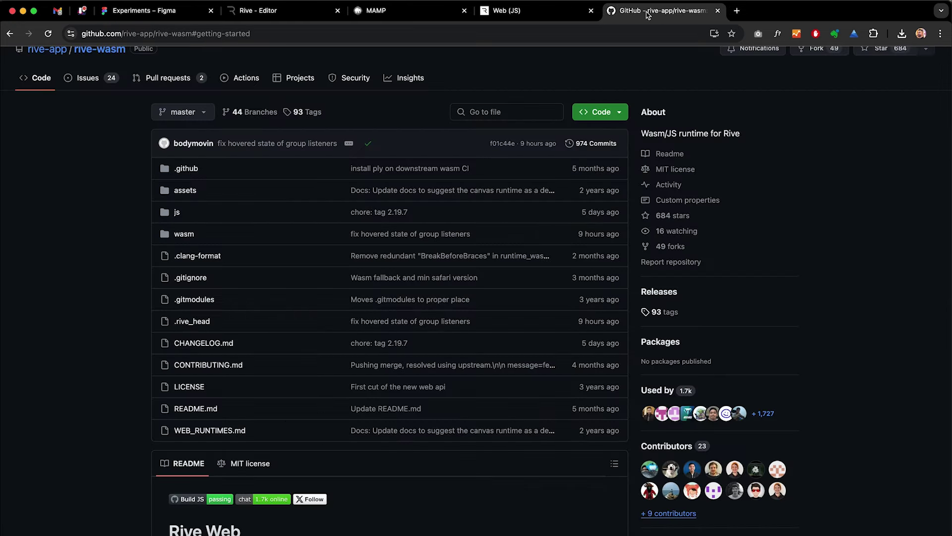
click(396, 11)
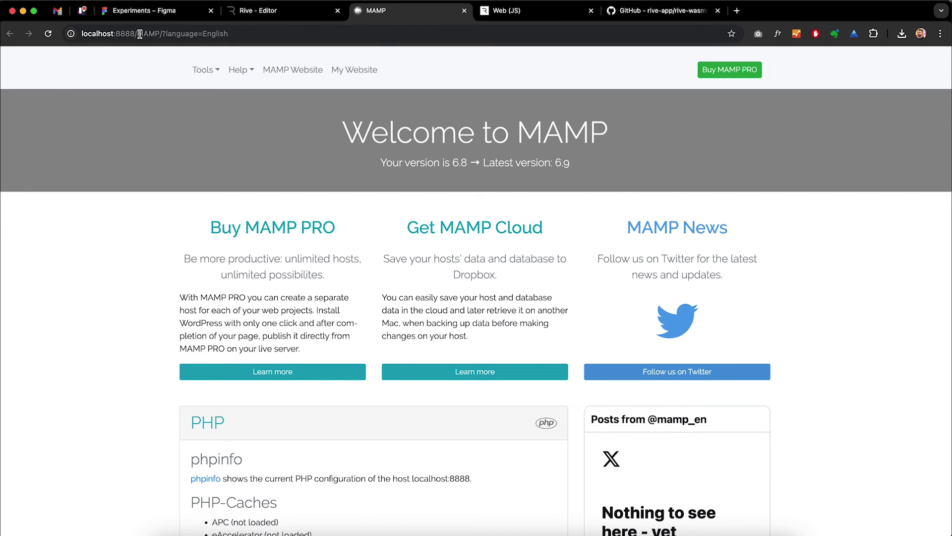
drag(138, 33, 266, 35)
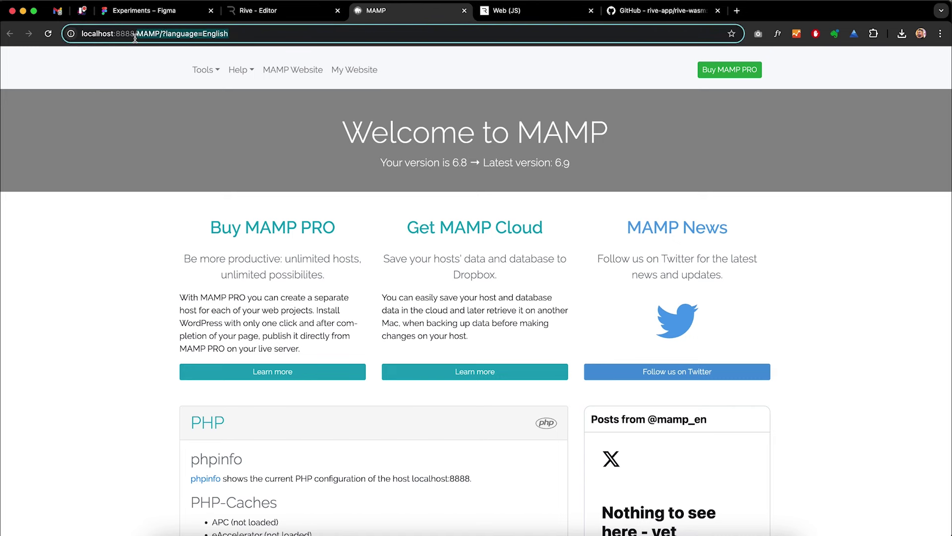
key(BackSpace)
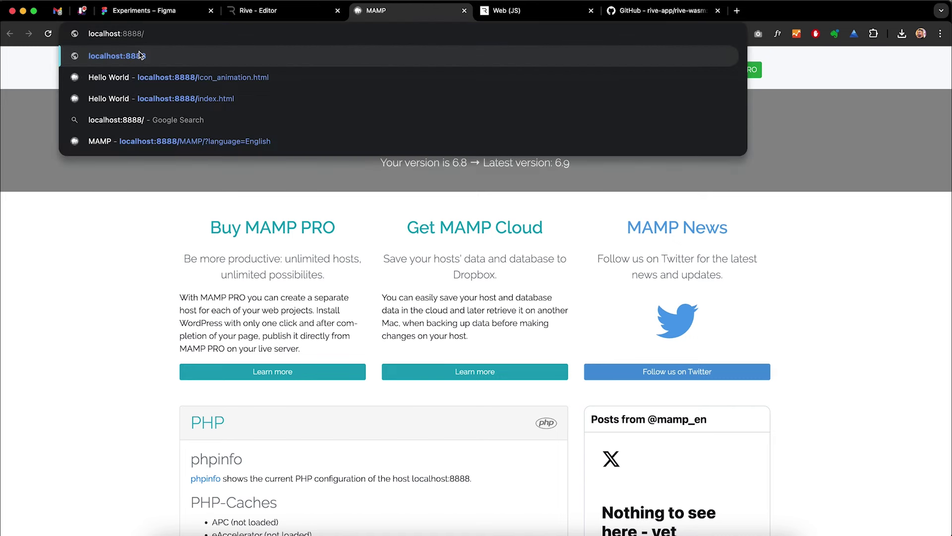
text(test)
key(BackSpace)
key(BackSpace)
key(BackSpace)
key(BackSpace)
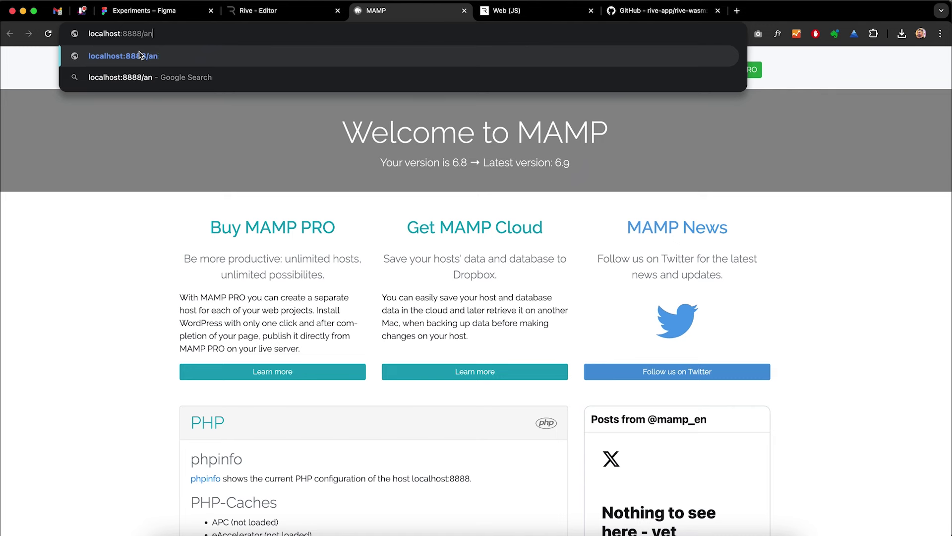
text(icon)
key(Right)
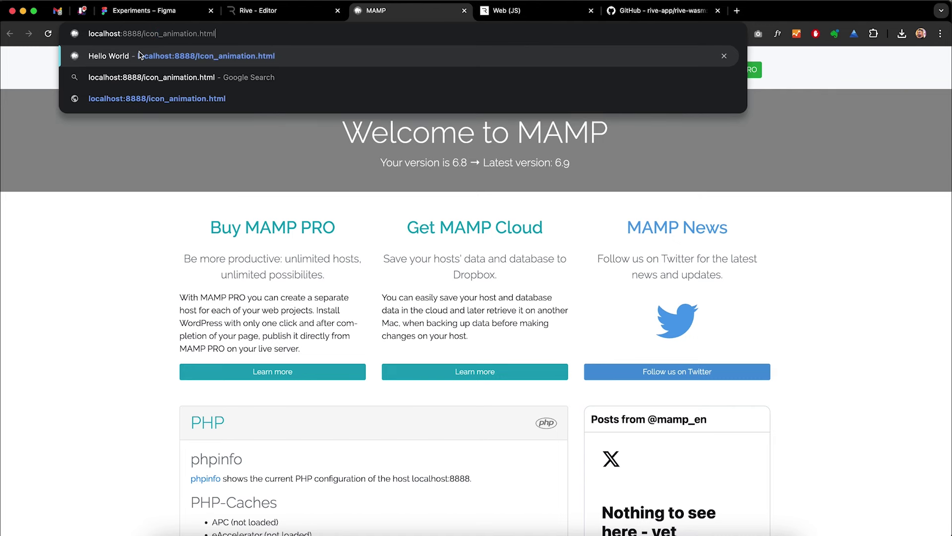
key(Return)
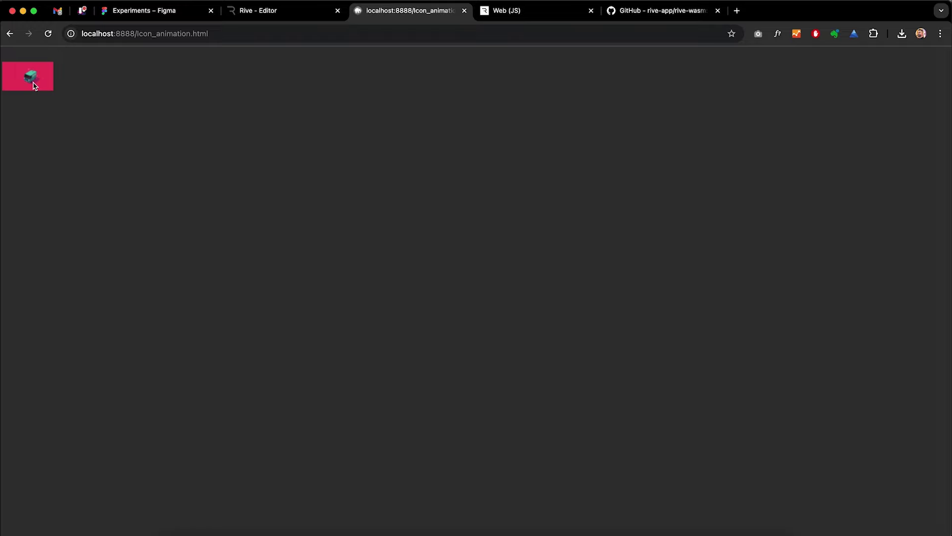
Replace the Rive script's src URL in icon_animation.html with icon_animation.riv from the htdocs folder and save the file.
key(super+Tab)
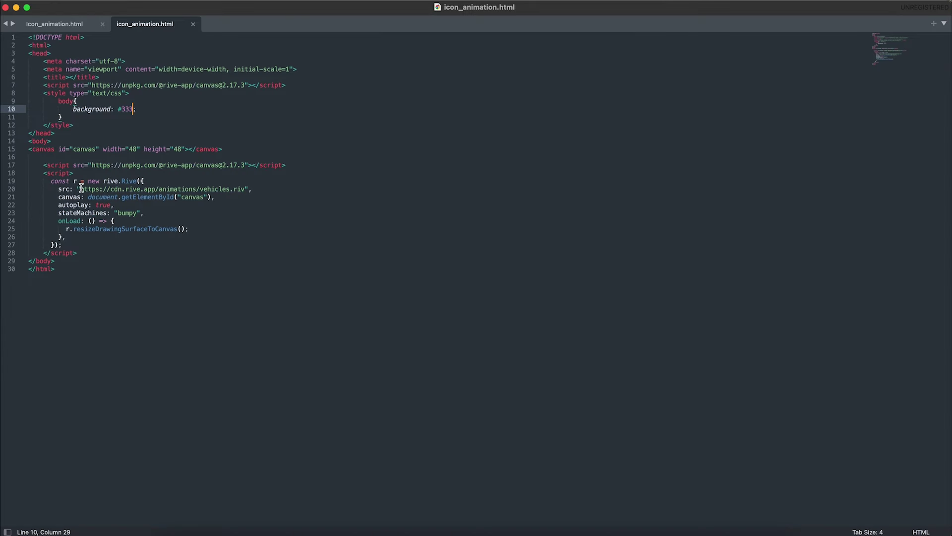
click(81, 189)
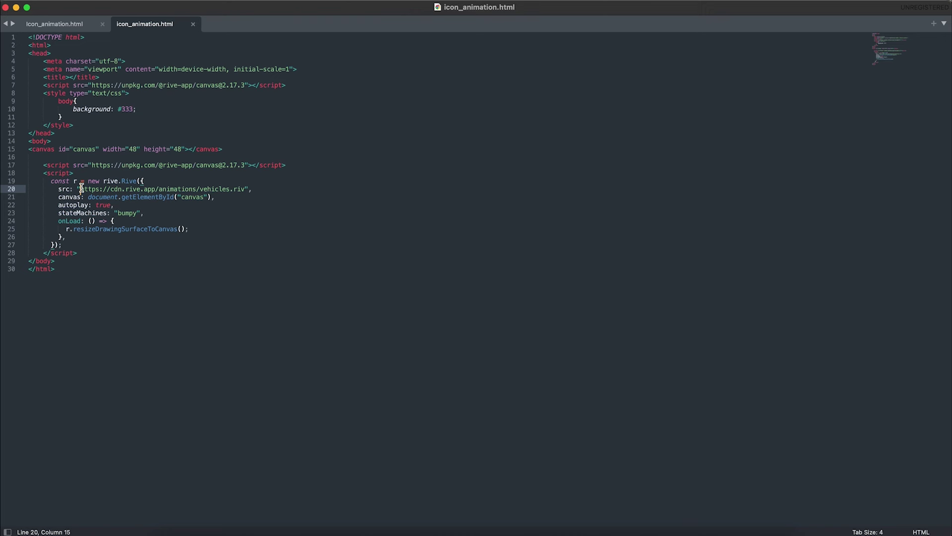
shift+click(229, 189)
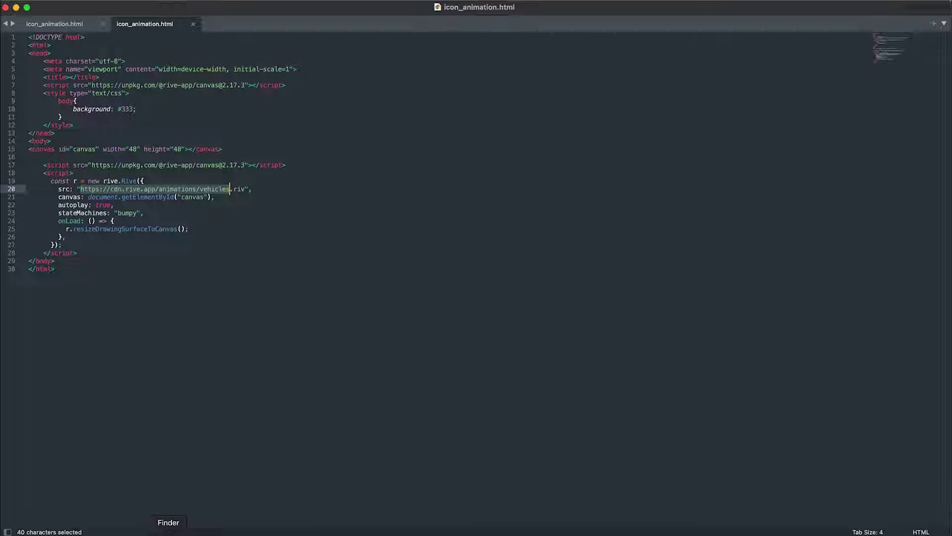
click(168, 531)
double_click(402, 98)
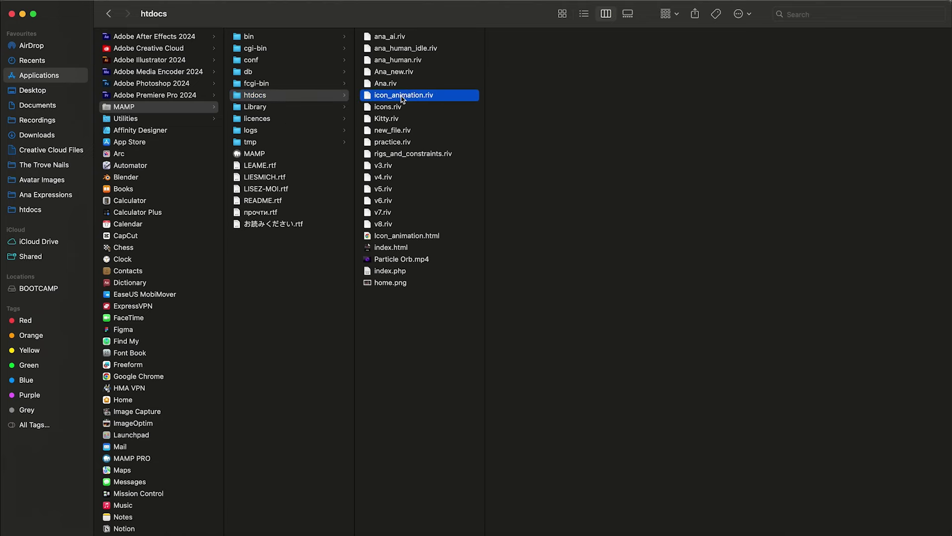
key(Escape)
click(405, 98)
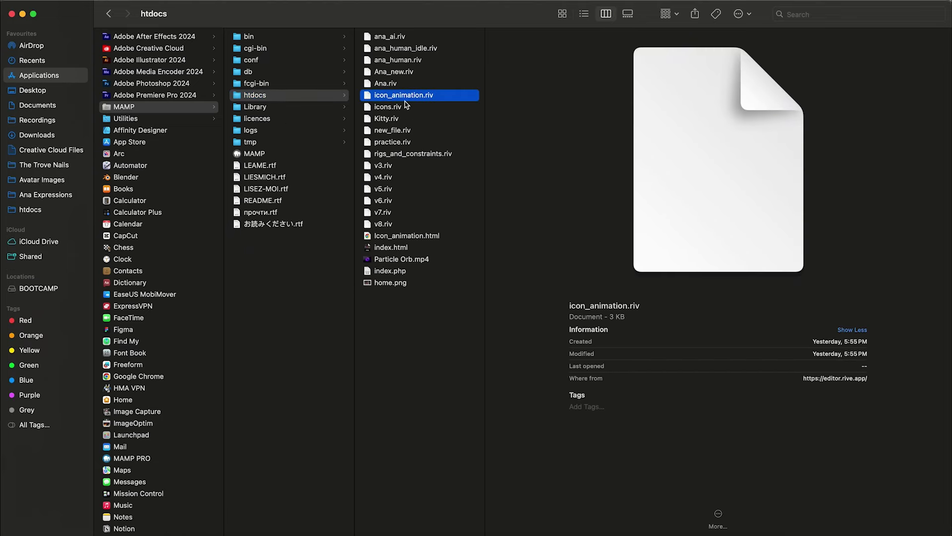
key(super+Tab)
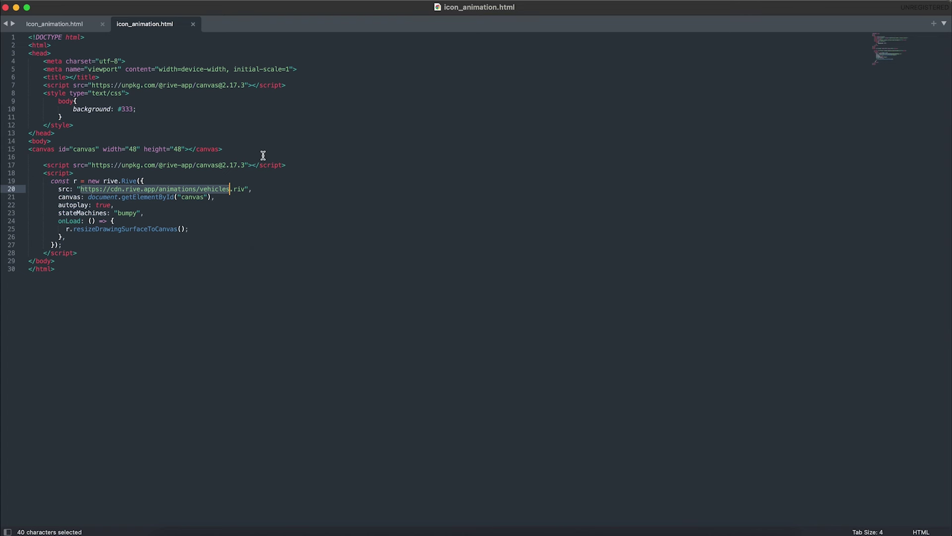
key(shift+Right)
key(shift+Right)
key(shift+Right)
text(icon_animation.riv)
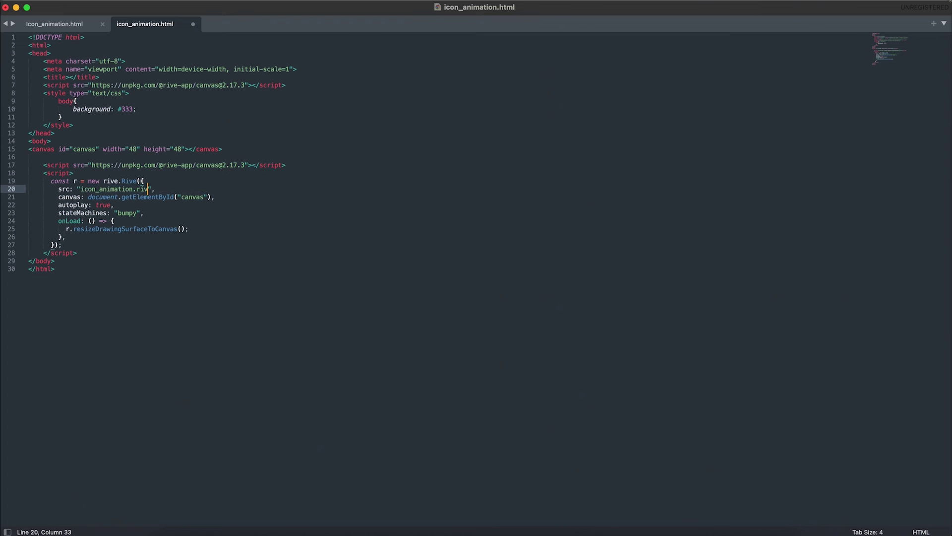
key(super+s)
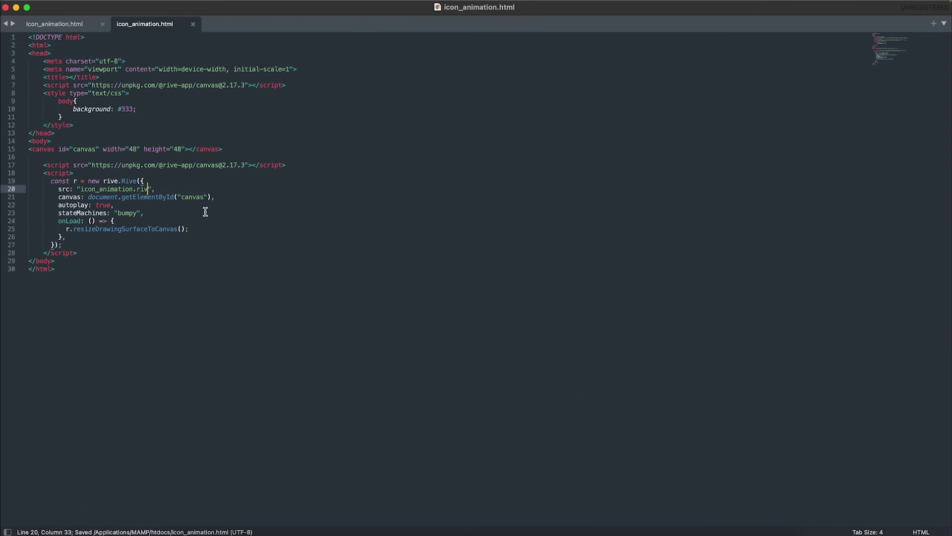
Replace the stateMachines value with the name State Machine 1 copied from the Rive editor, and save the file.
double_click(129, 215)
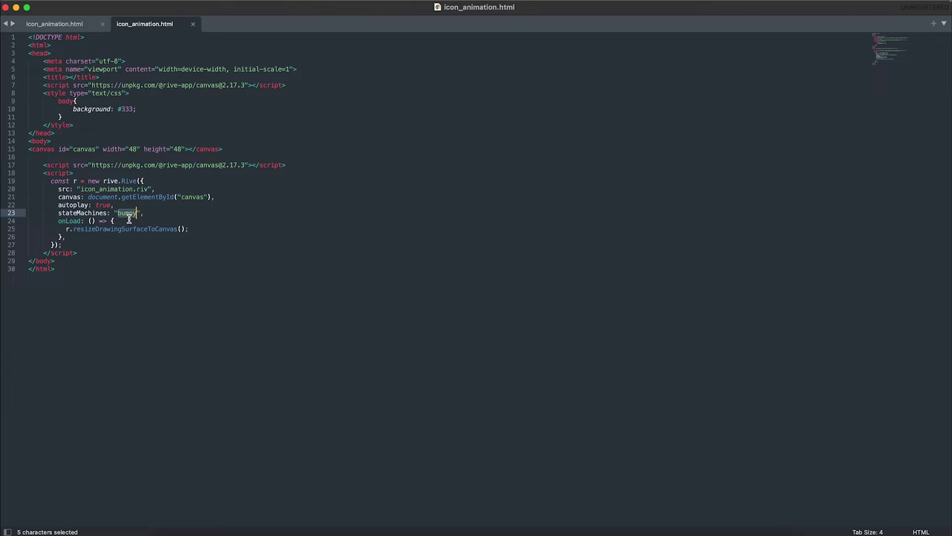
key(super+Tab)
key(super+Tab)
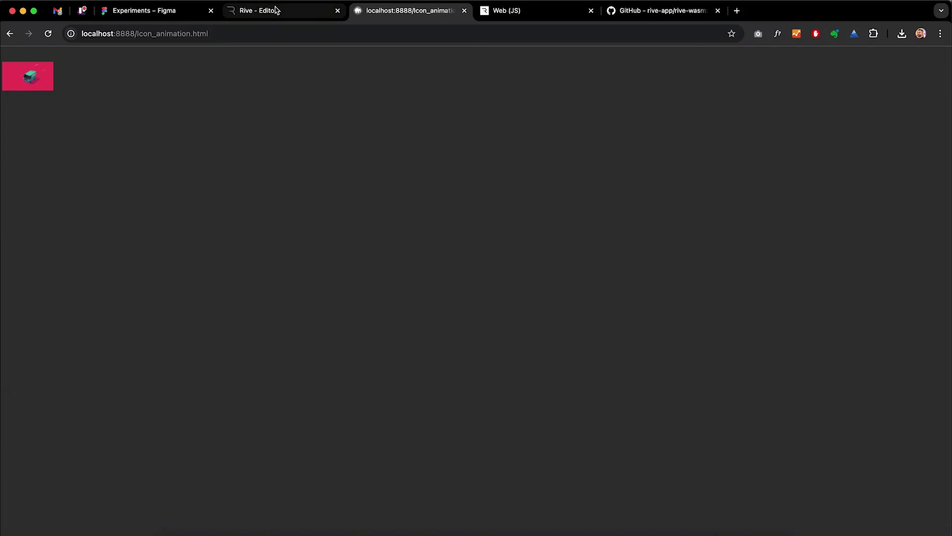
click(277, 10)
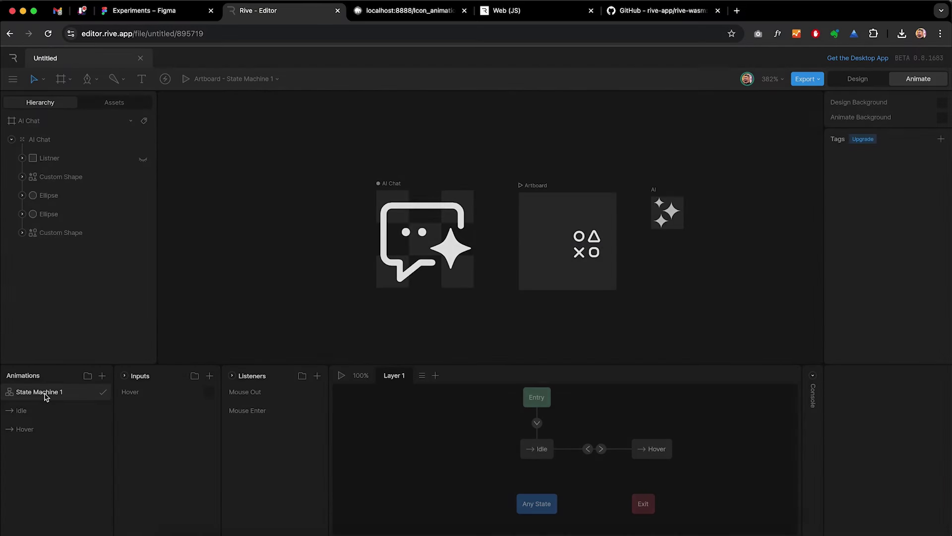
double_click(45, 395)
key(super+c)
key(super+Tab)
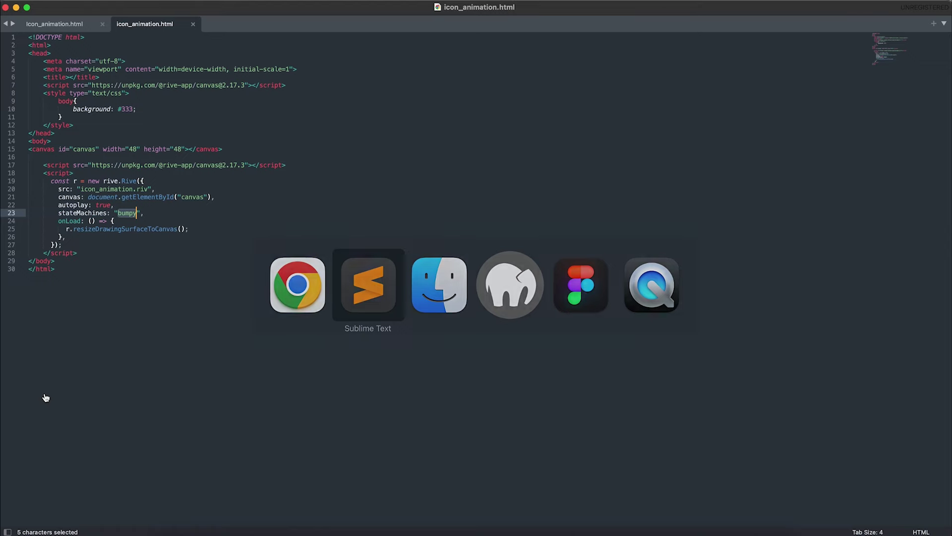
key(super+v)
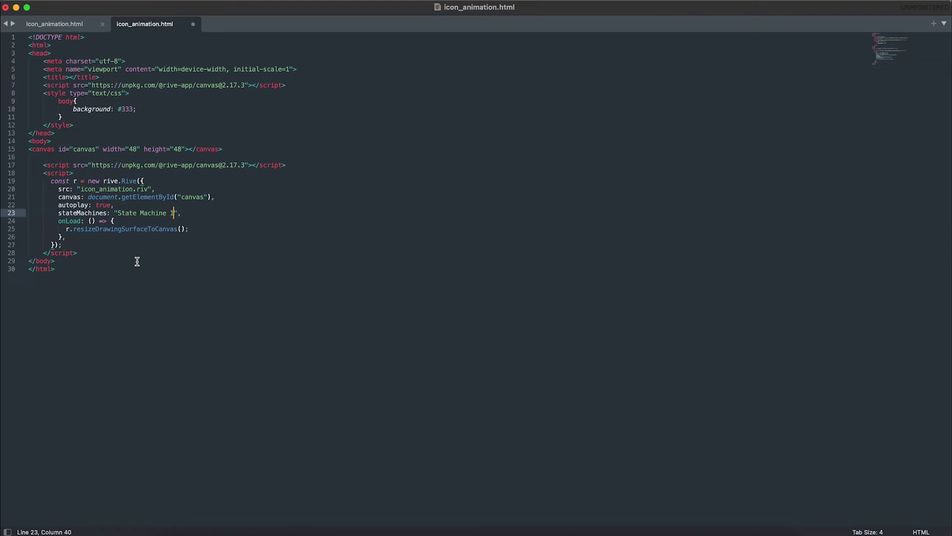
key(super+s)
Reload the localhost icon_animation.html page in the browser and check the icon's hover behaviour.
key(super+Tab)
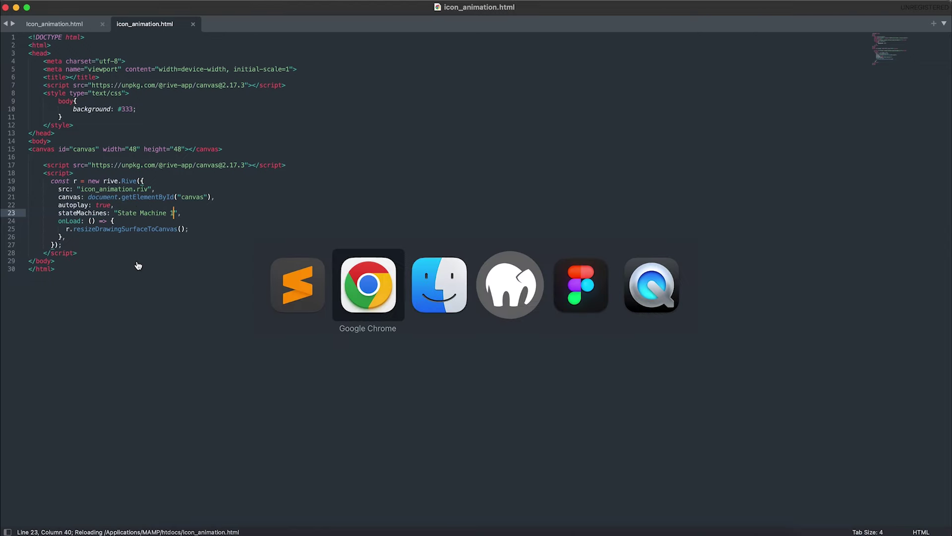
click(407, 10)
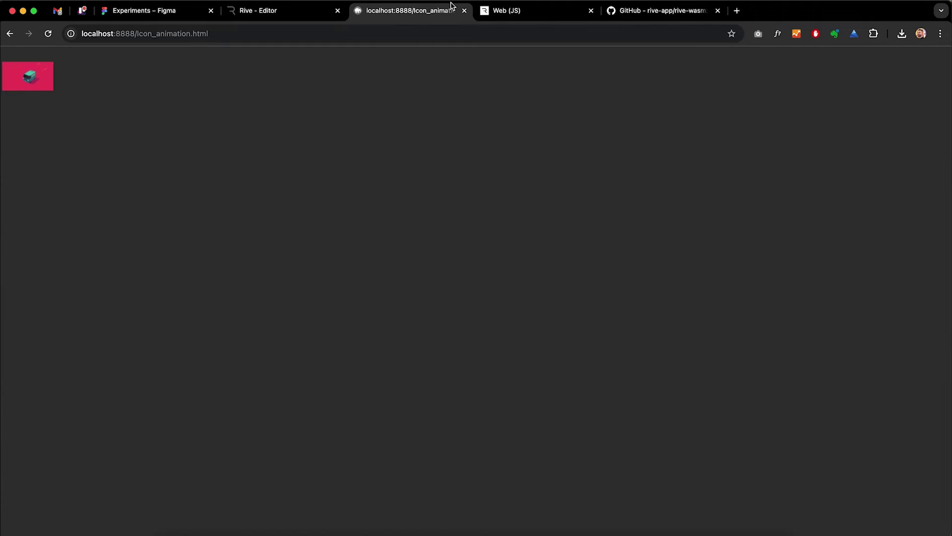
key(super+r)
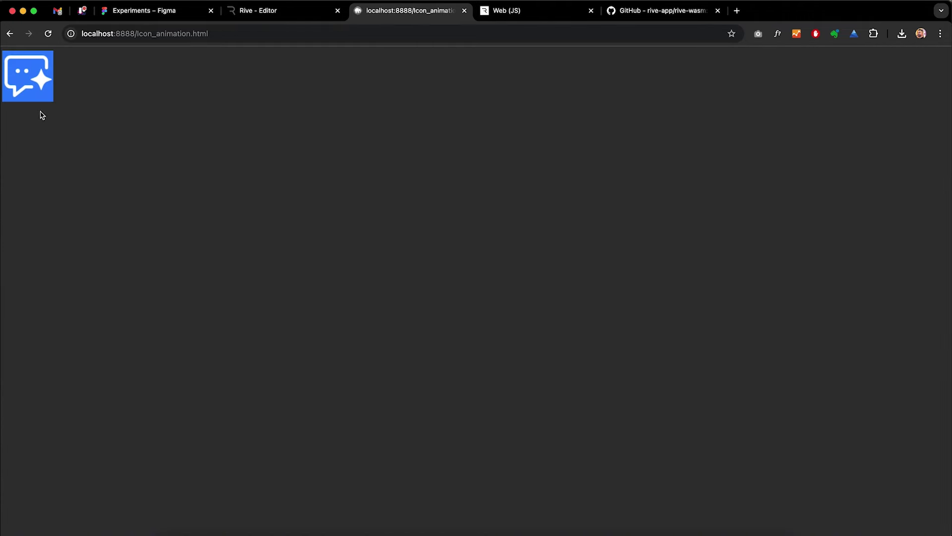
mouse_move(36, 89)
Change the Rive script's src to icons.riv, the other exported file in htdocs, and save the file.
key(super+Tab)
key(super+Tab)
key(super+Tab)
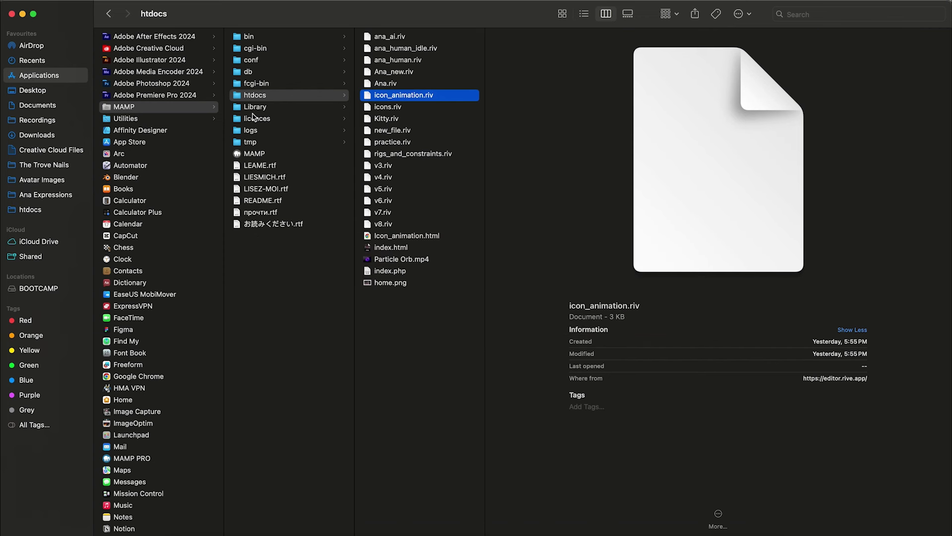
click(388, 107)
key(Return)
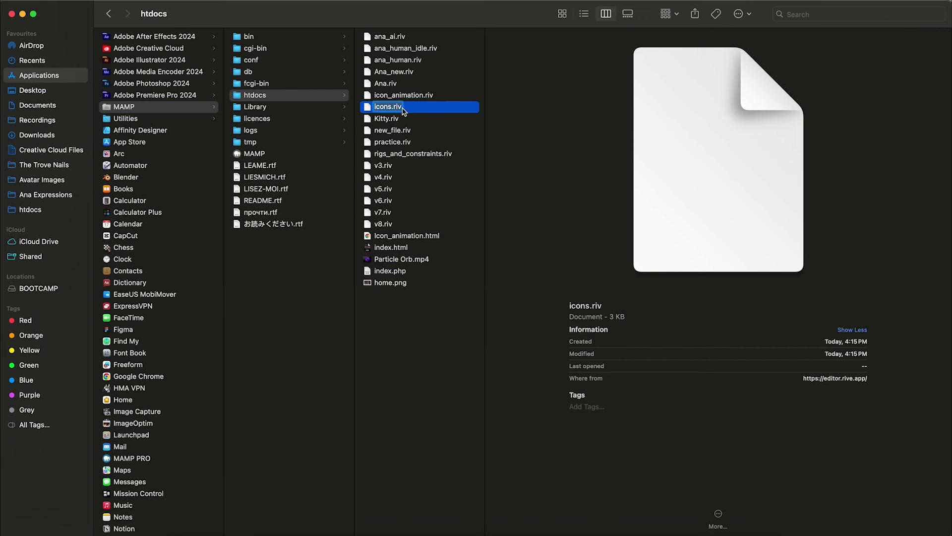
key(super+Tab)
drag(80, 189, 148, 190)
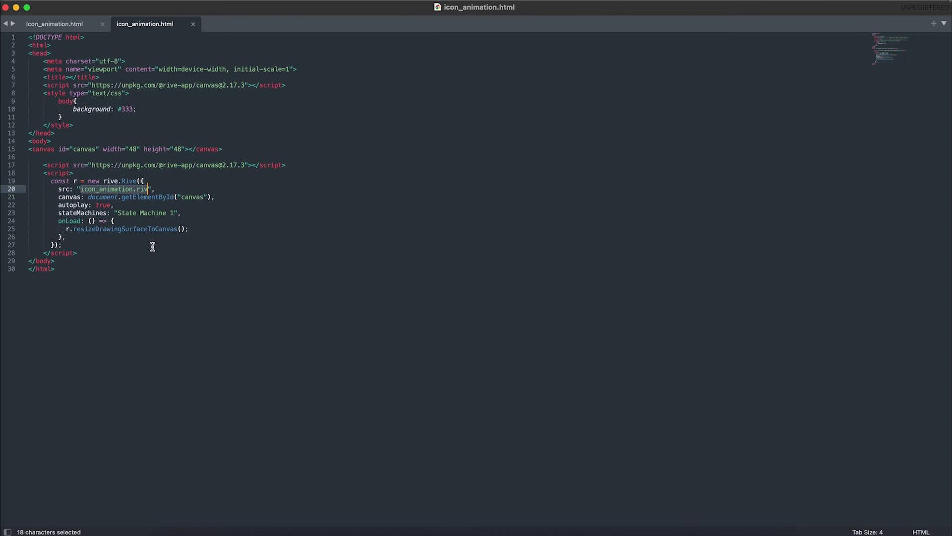
text(icons.riv)
key(super+s)
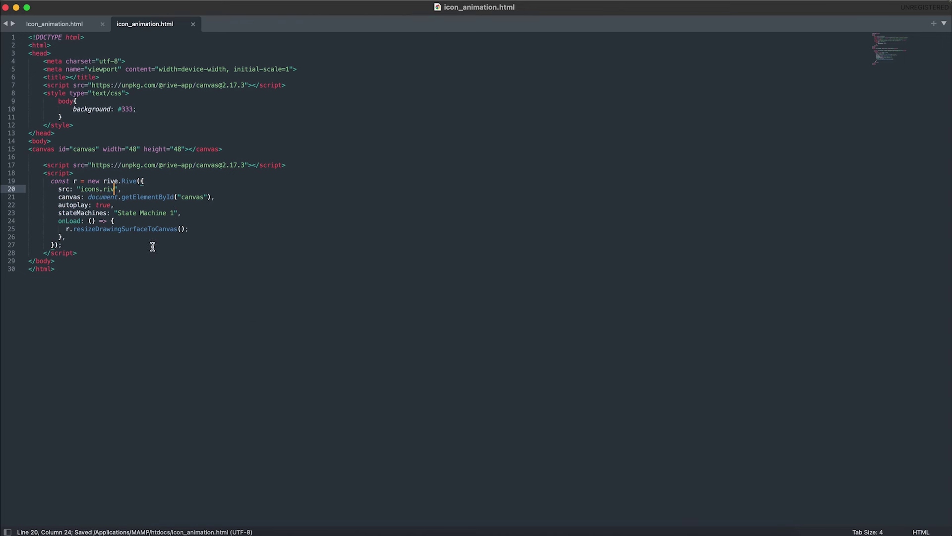
Reload the localhost page in the browser to view the animation from icons.riv.
key(super+Tab)
key(super+Tab)
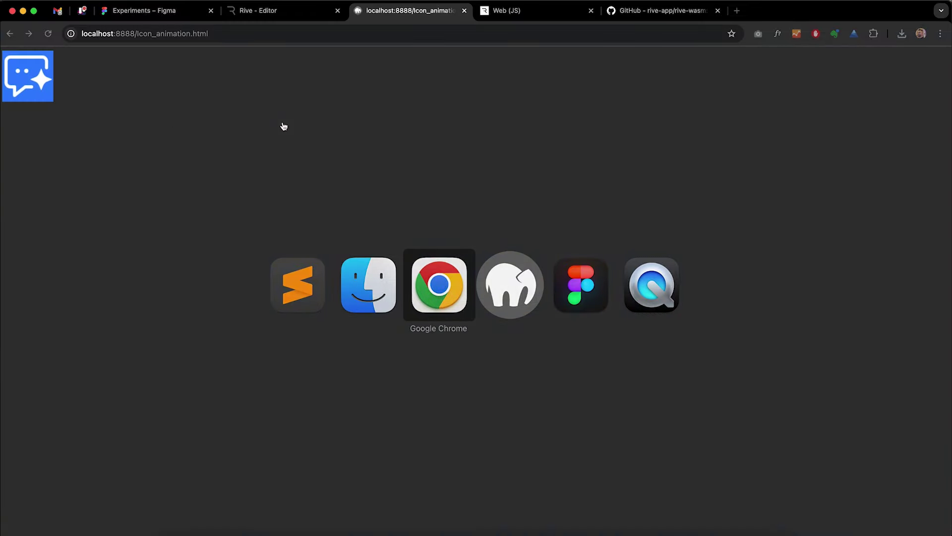
key(super+r)
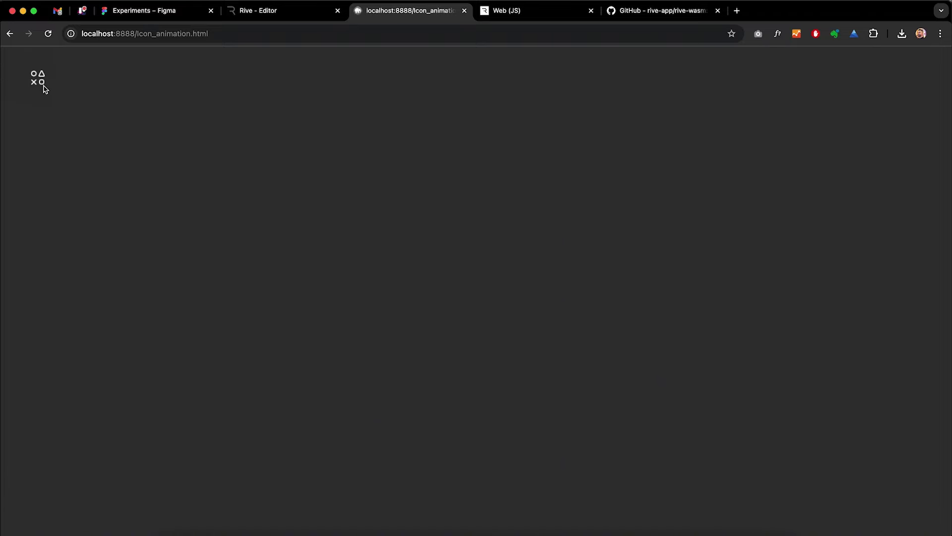
Inspect the artboard named Artboard and the AI Chat artboard in the Rive editor.
click(253, 10)
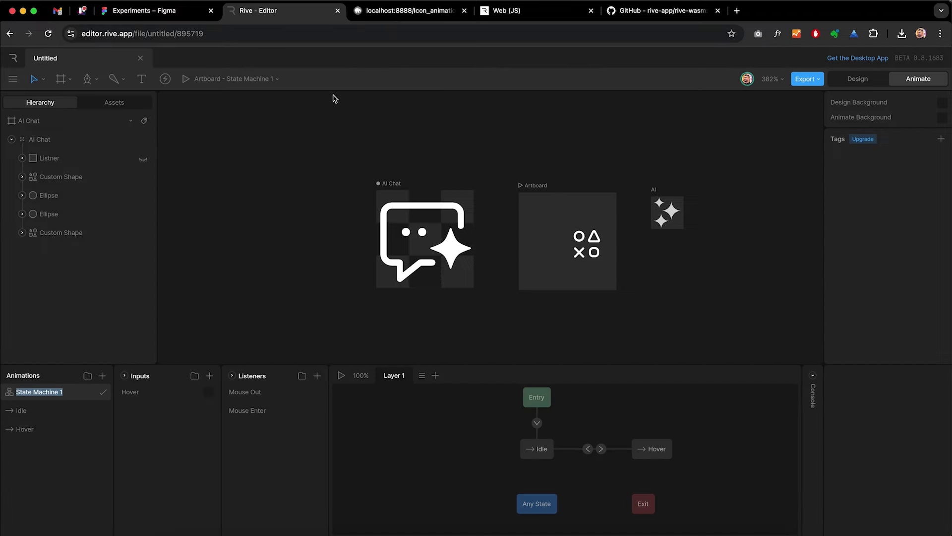
click(529, 182)
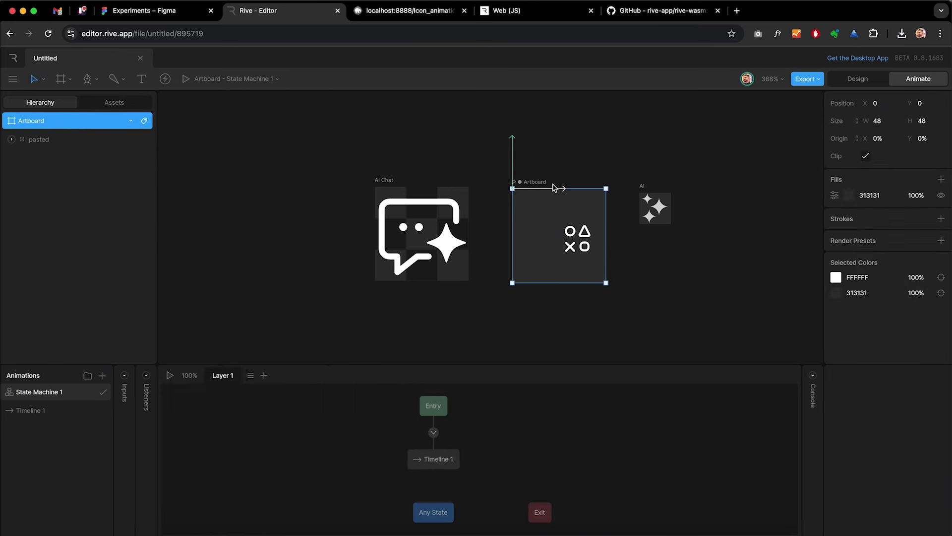
click(390, 181)
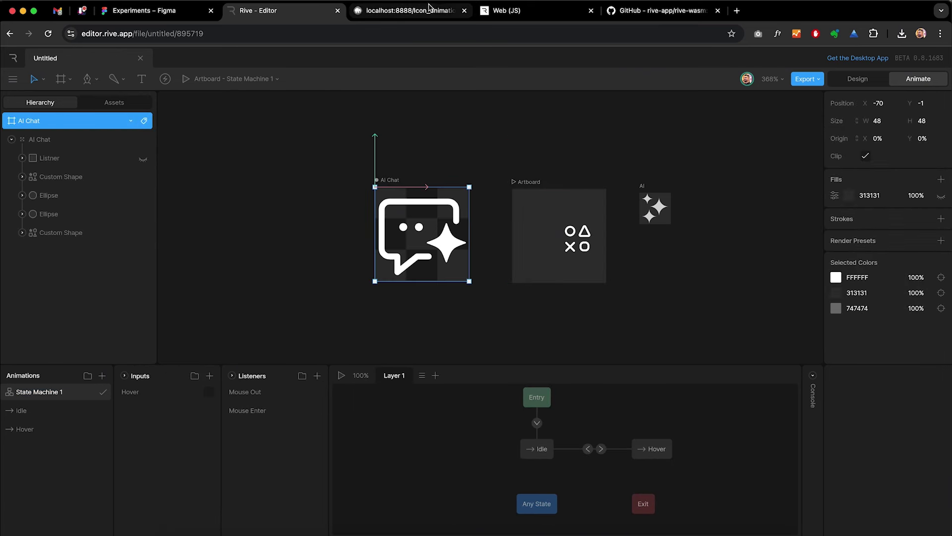
Add an empty artboard property below the stateMachines line of the Rive script in icon_animation.html.
key(super+Tab)
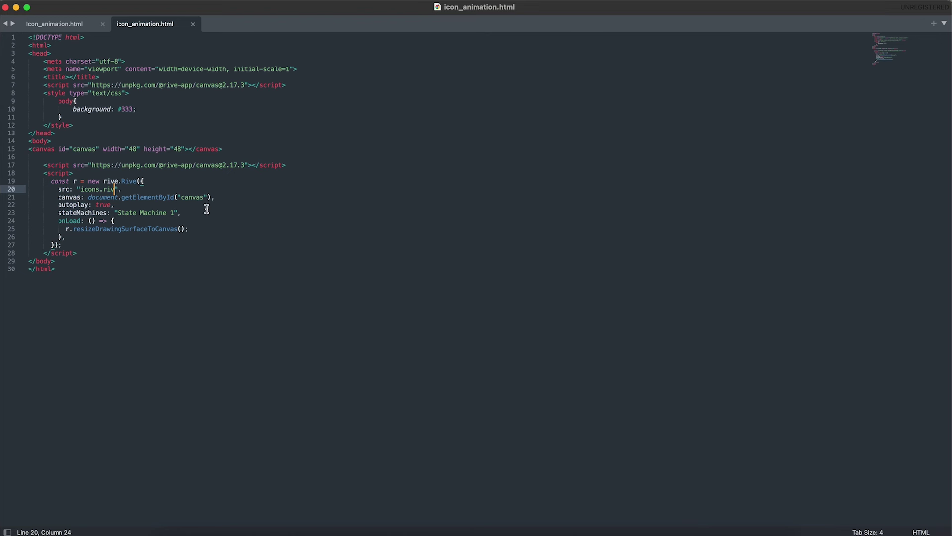
click(194, 213)
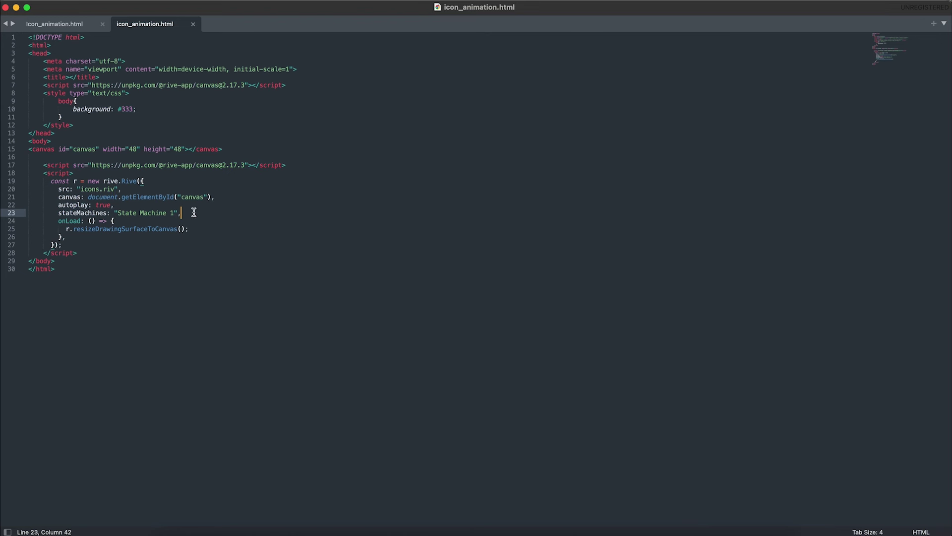
key(Return)
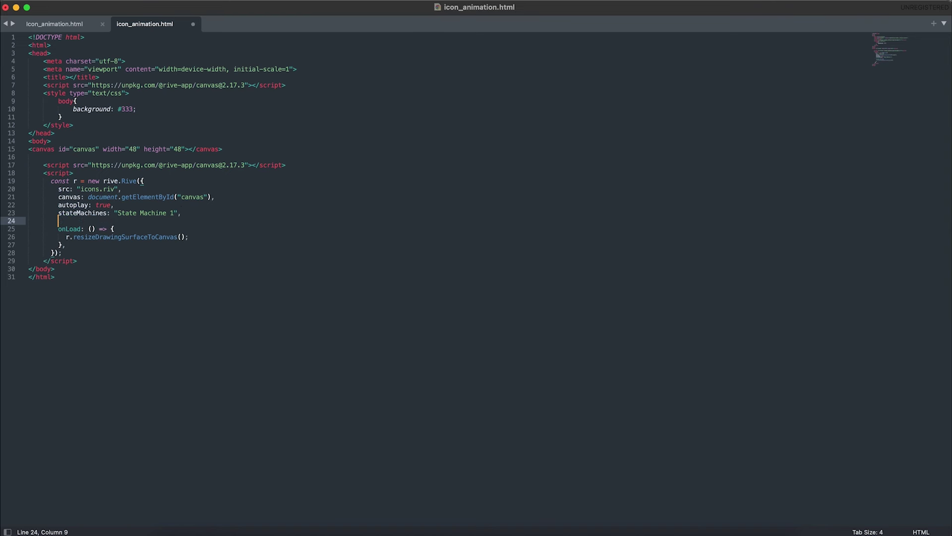
text(ar)
text(: "",)
Copy the AI Chat artboard's name from the Rive editor and paste it as the script's artboard value.
key(super+Tab)
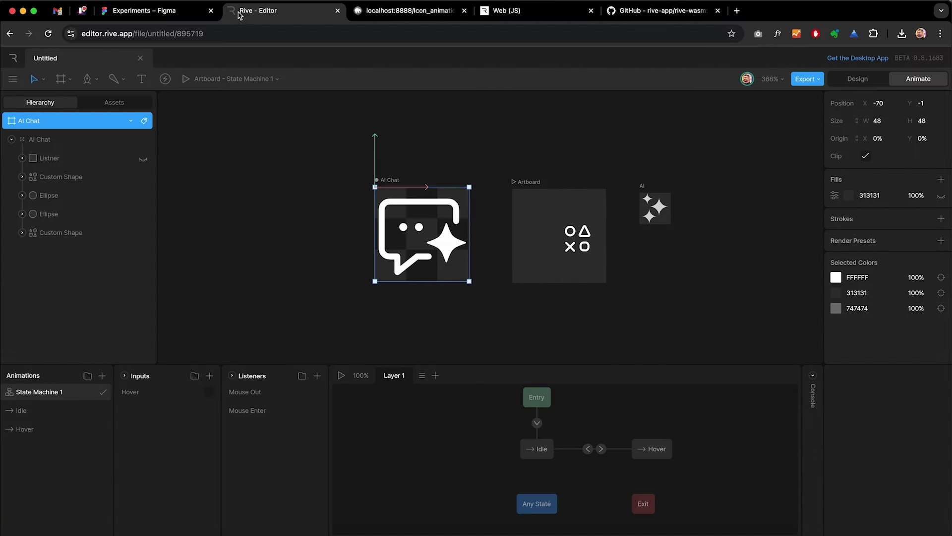
double_click(391, 181)
click(52, 122)
double_click(30, 122)
key(super+c)
key(super+Tab)
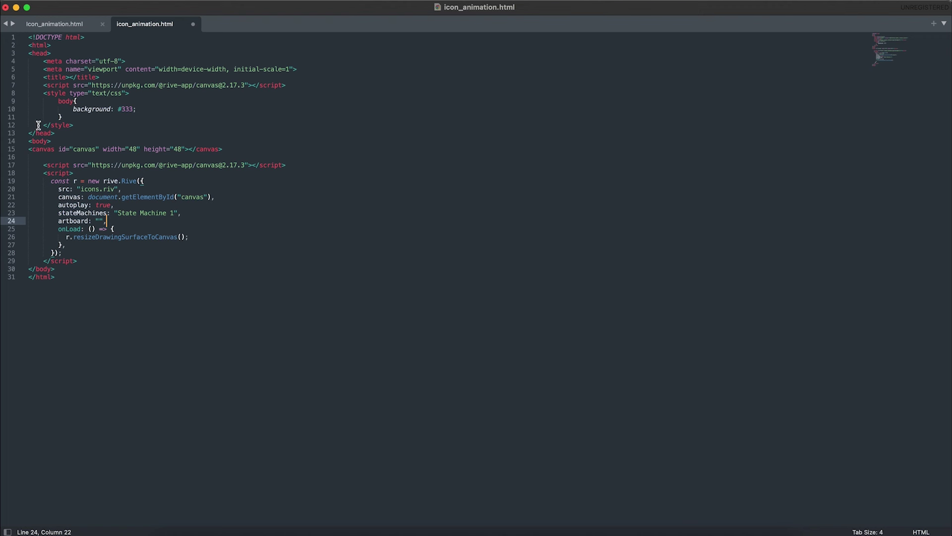
key(super+v)
Open the Rive Parameters page of the Web (JS) docs and look up the artboard parameter.
key(super+Tab)
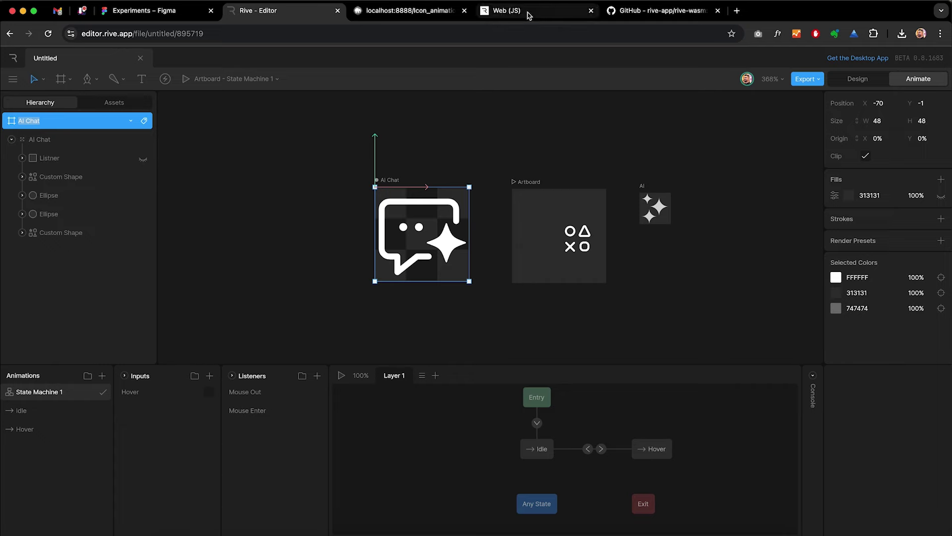
click(537, 15)
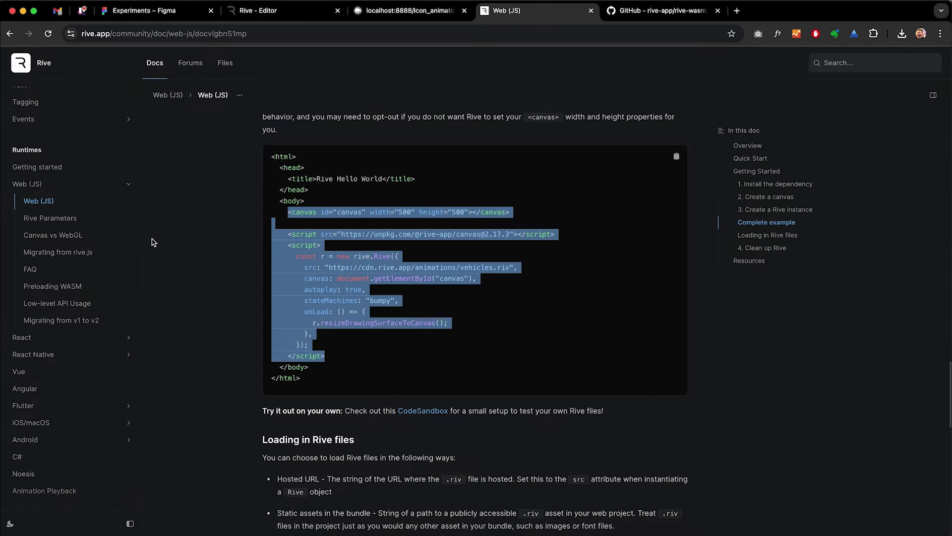
click(68, 220)
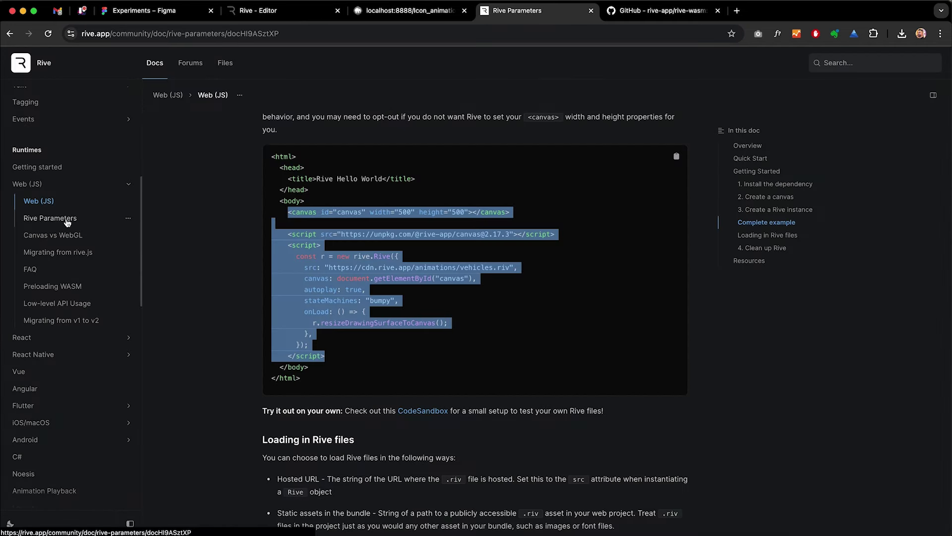
scroll(320, 347, down, 3)
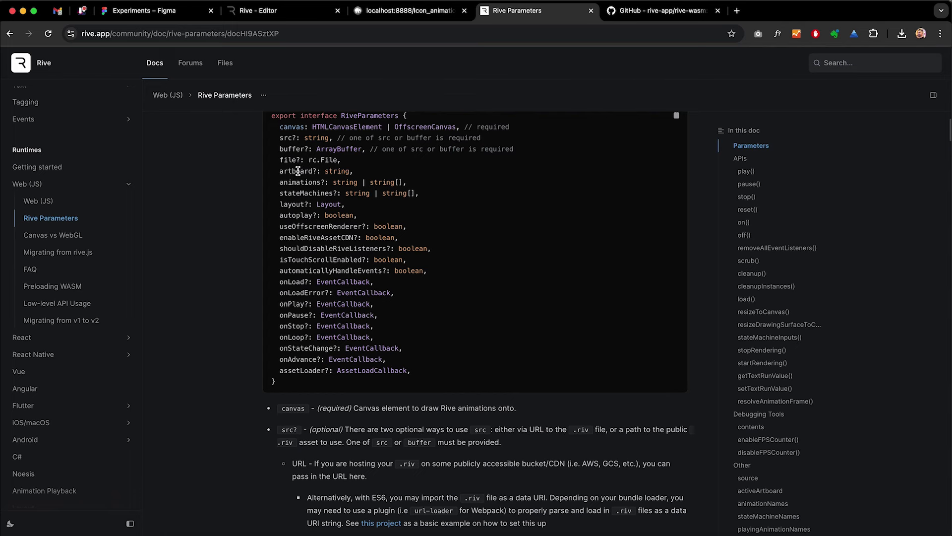
Review the artboard line in icon_animation.html and view the localhost page in the browser.
key(super+Tab)
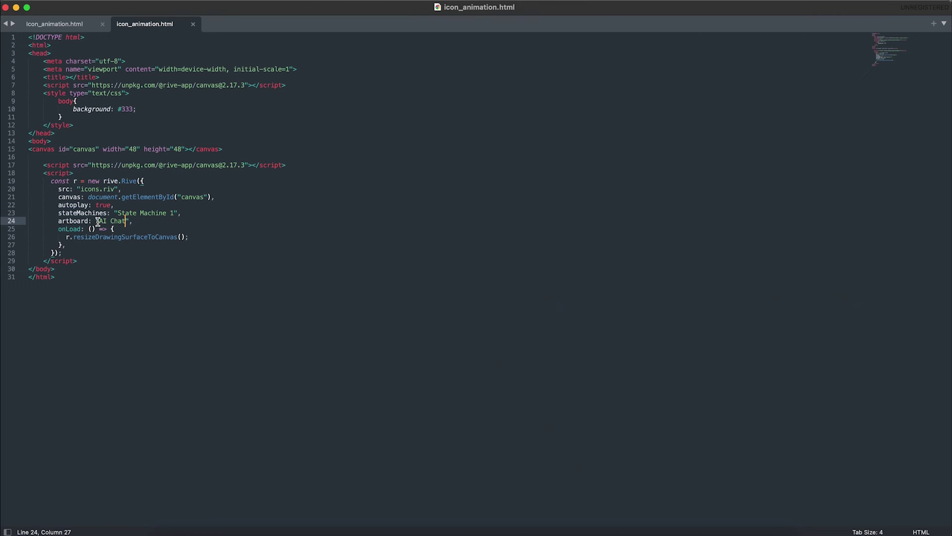
key(super+Tab)
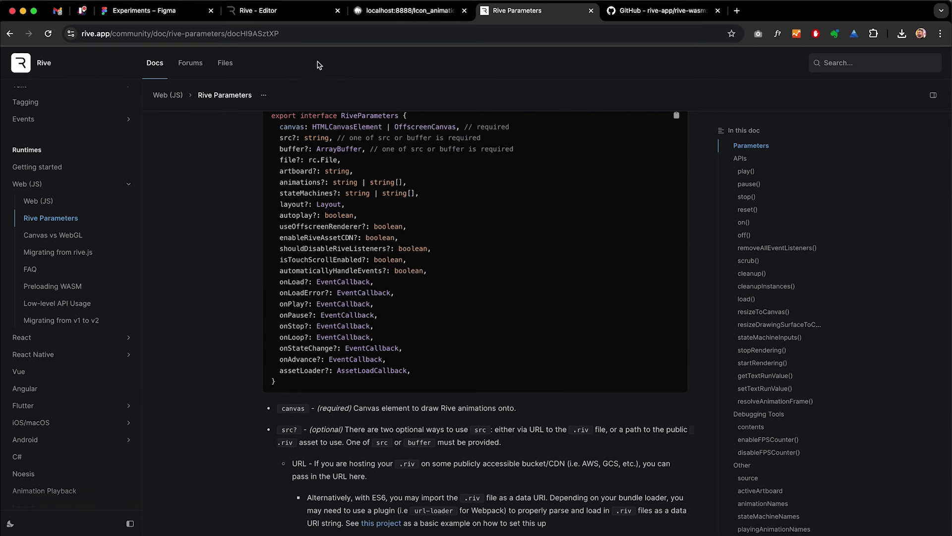
click(387, 12)
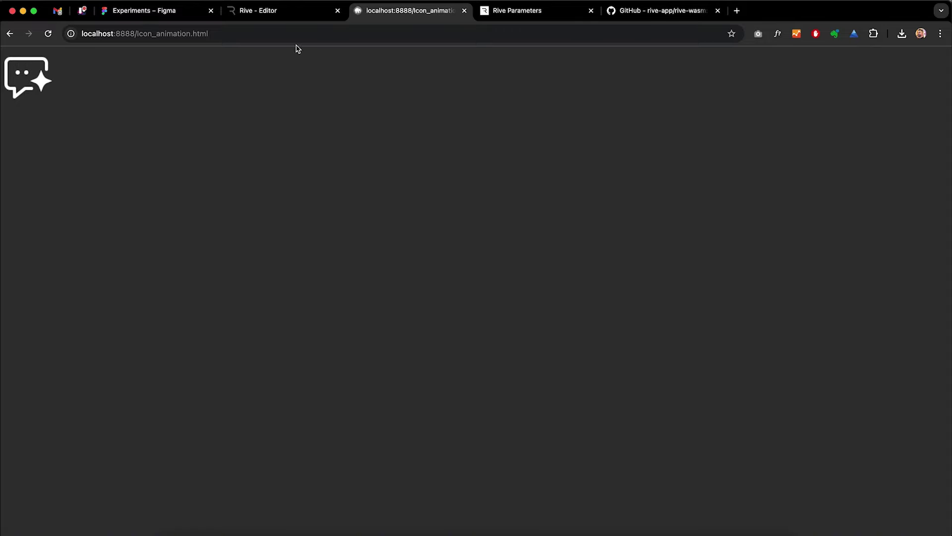
Rename the artboard with the four small shapes in the Rive editor as Explore.
click(297, 9)
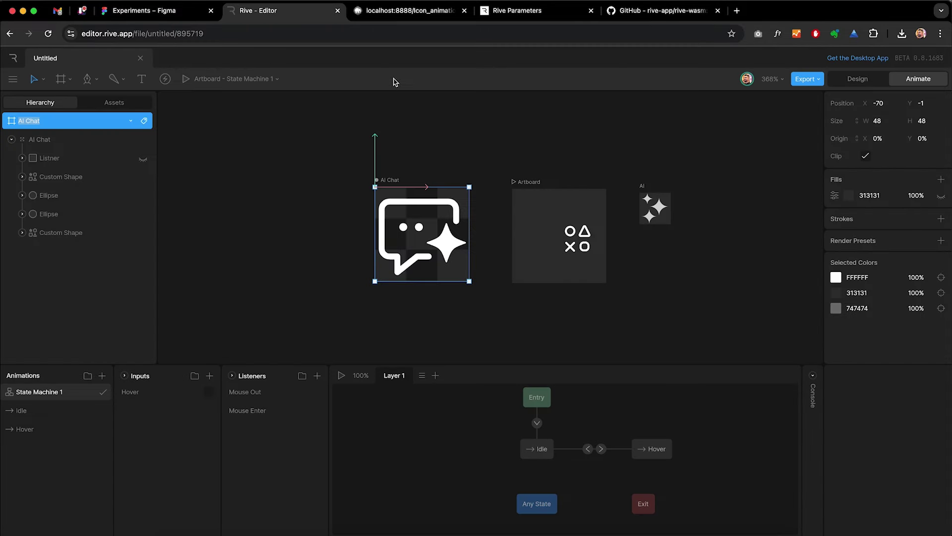
click(530, 183)
scroll(529, 188, up, 2)
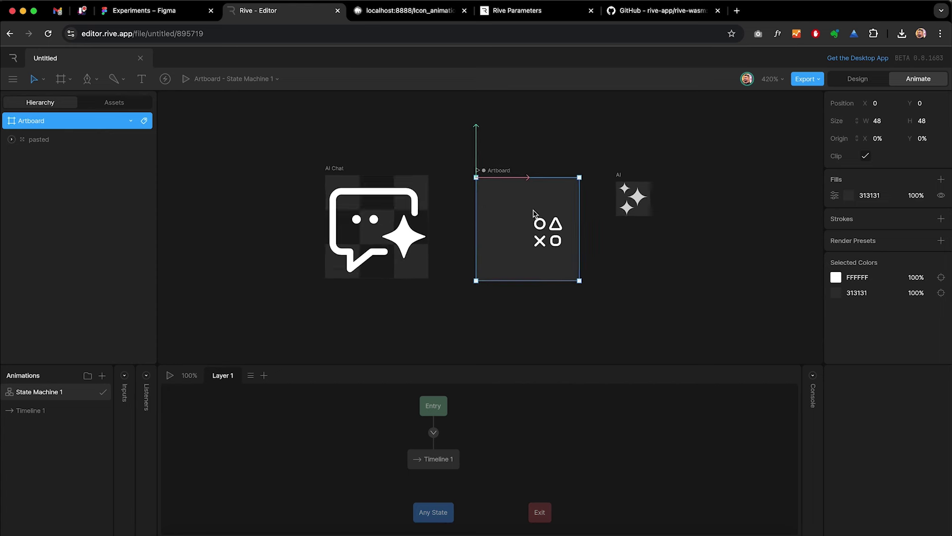
scroll(533, 214, up, 5)
key(Return)
text(Explo)
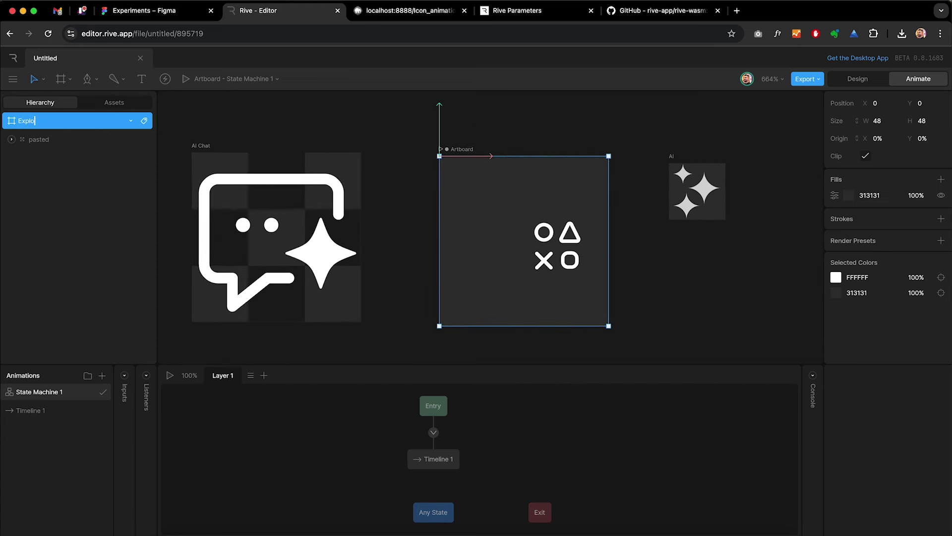
text(re)
key(Return)
Scale the pasted icon group to 300% in design mode and centre it horizontally and vertically on the Explore artboard.
click(857, 78)
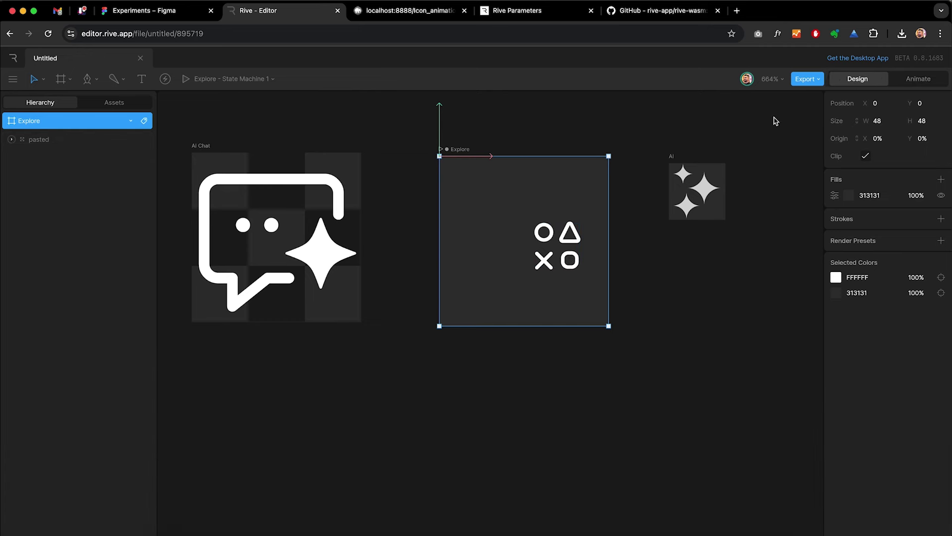
click(556, 259)
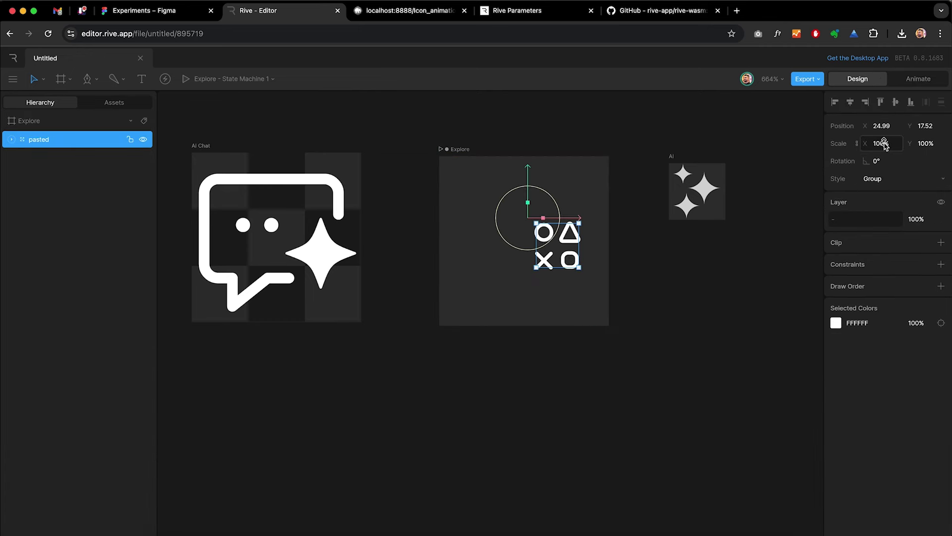
click(883, 143)
text(300)
key(Return)
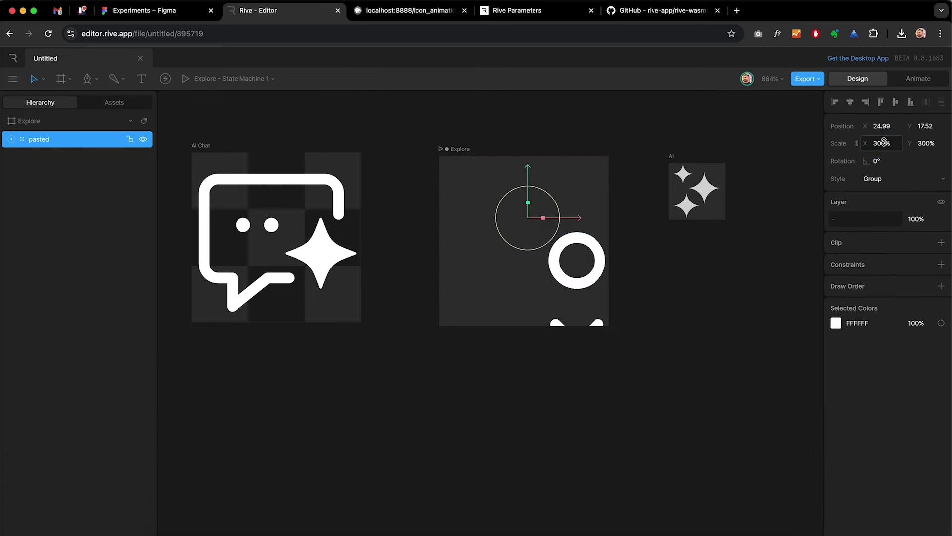
click(850, 102)
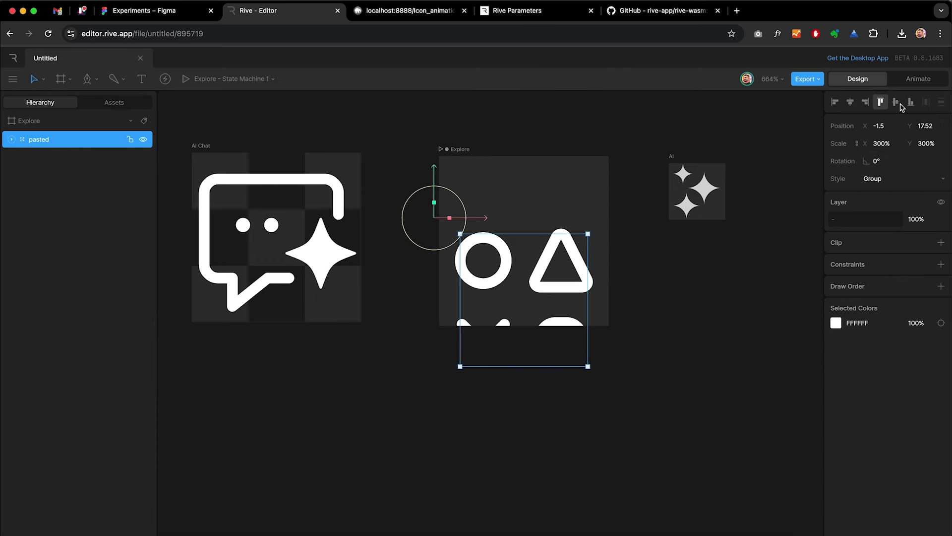
click(895, 101)
click(639, 294)
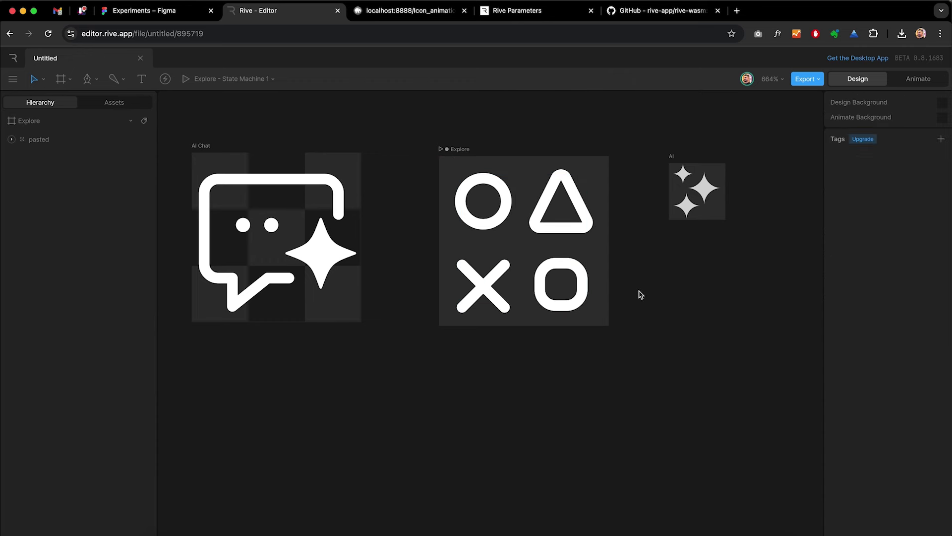
Switch the Explore artboard to animate mode and rename its Timeline 1 animation as Hover.
click(460, 149)
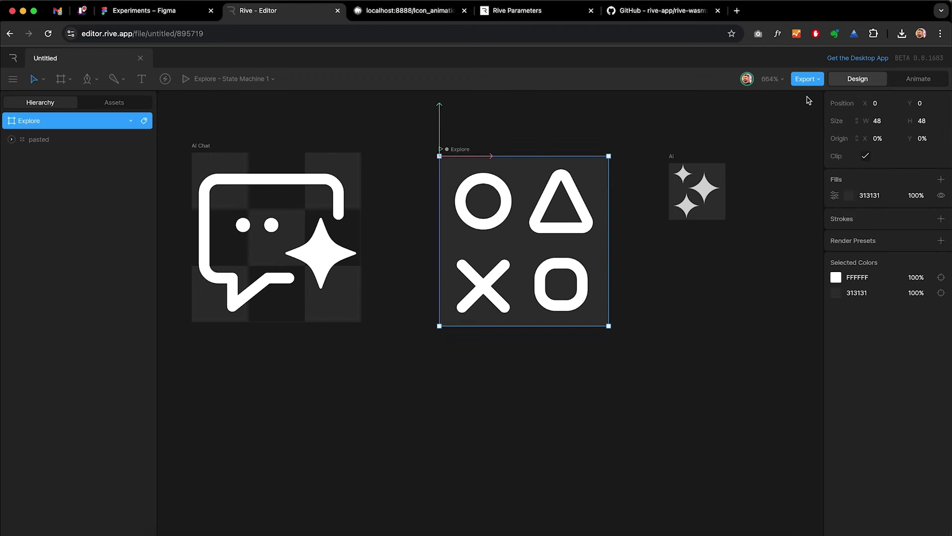
click(908, 82)
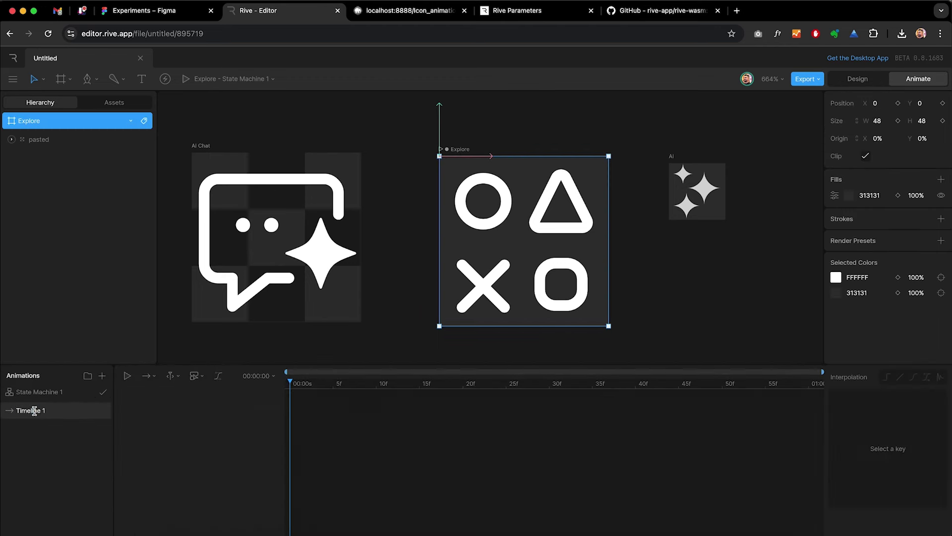
double_click(53, 412)
text(Hover)
key(Return)
Expand the pasted group in the Explore artboard and rename it as Icon.
click(11, 139)
click(46, 142)
double_click(38, 140)
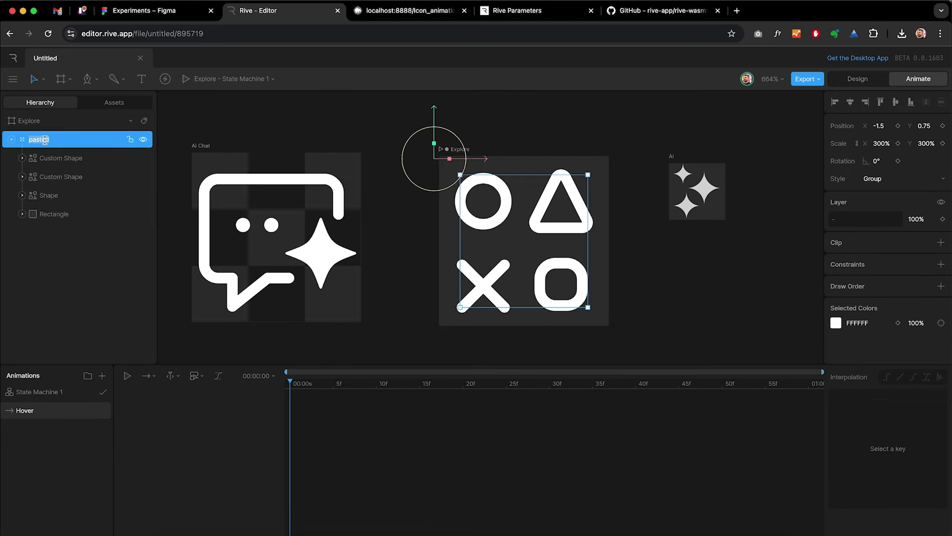
key(BackSpace)
Set the stroke trim path of all four shapes in the Icon group to Sequential.
click(51, 158)
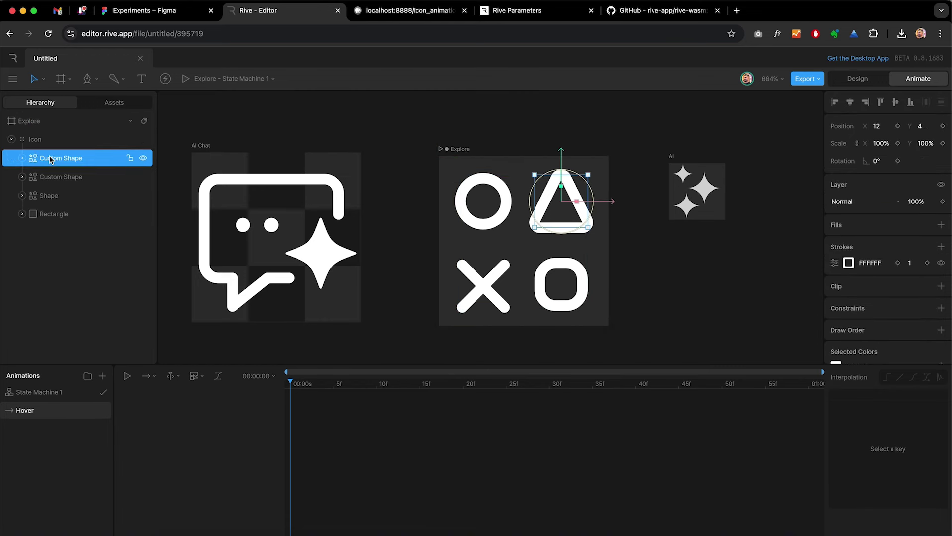
shift+click(53, 215)
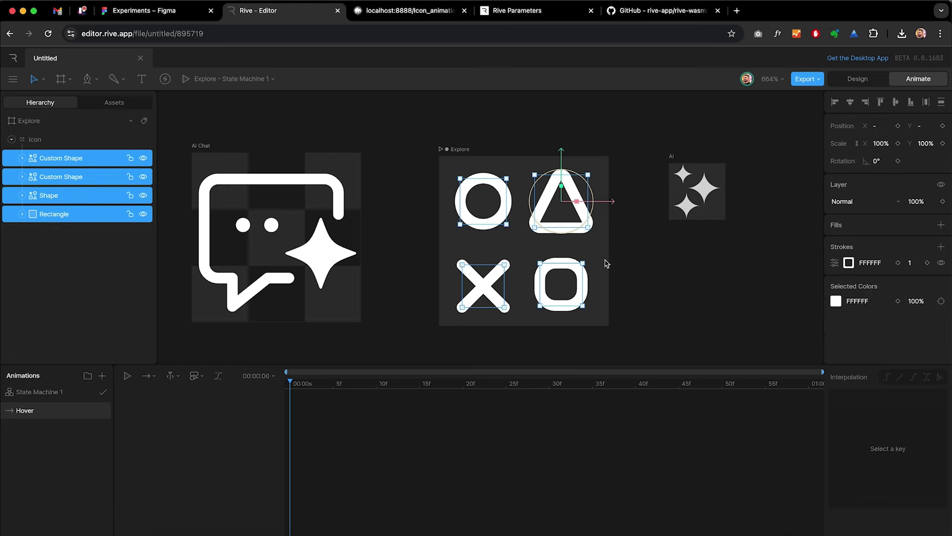
click(834, 263)
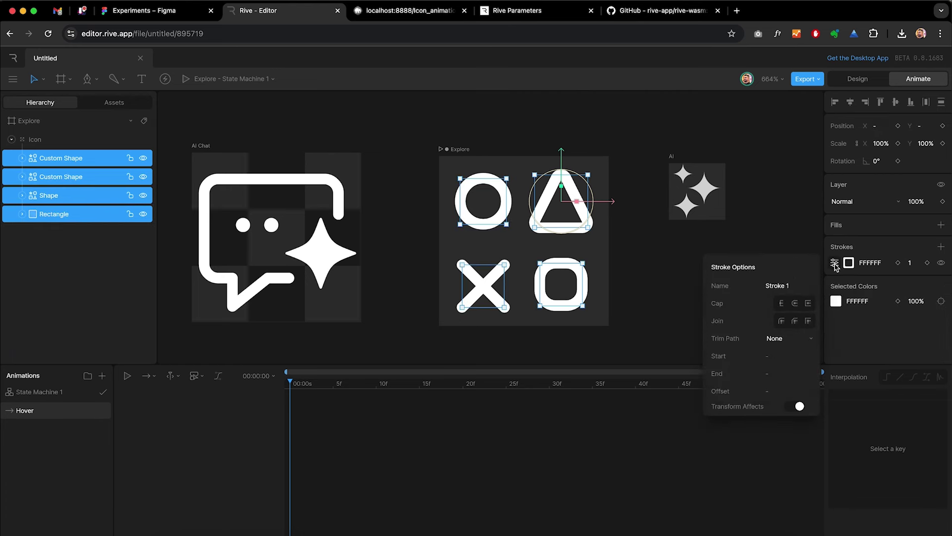
click(801, 345)
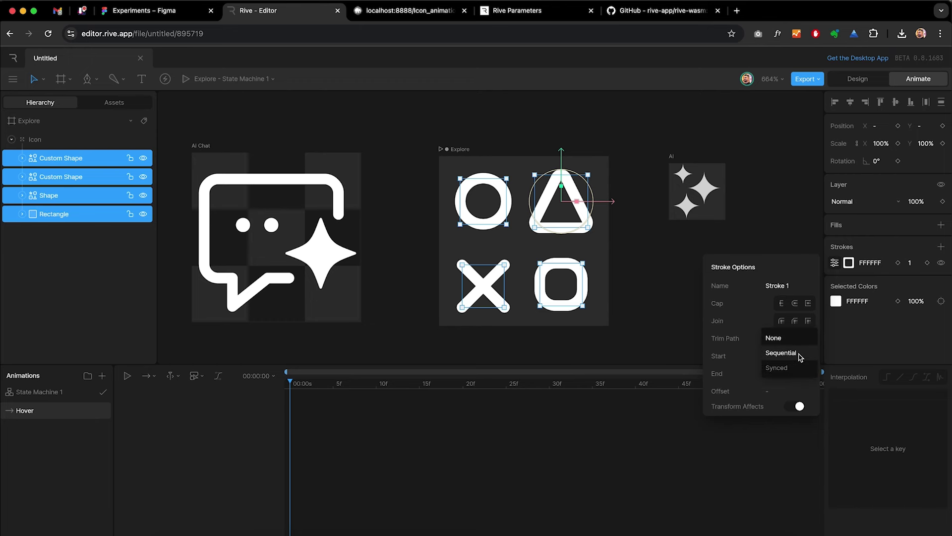
click(781, 353)
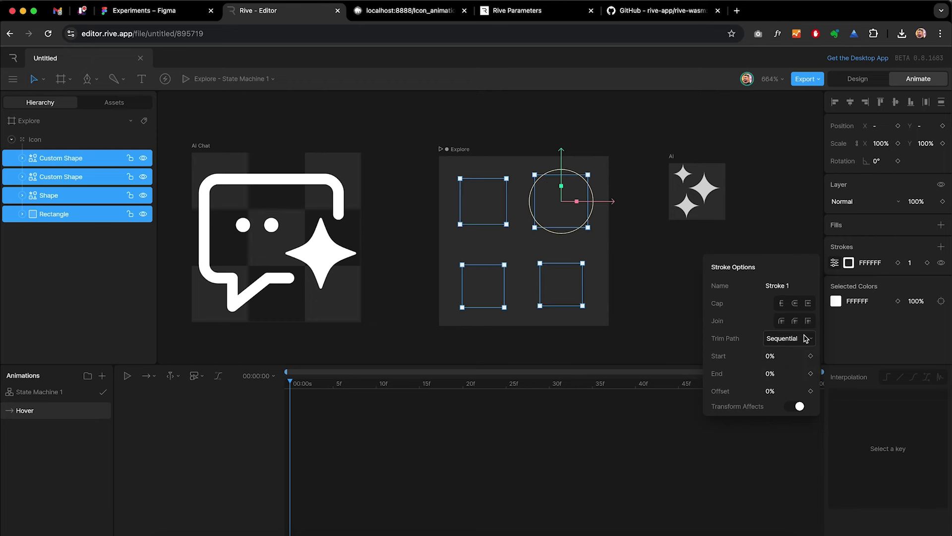
click(802, 338)
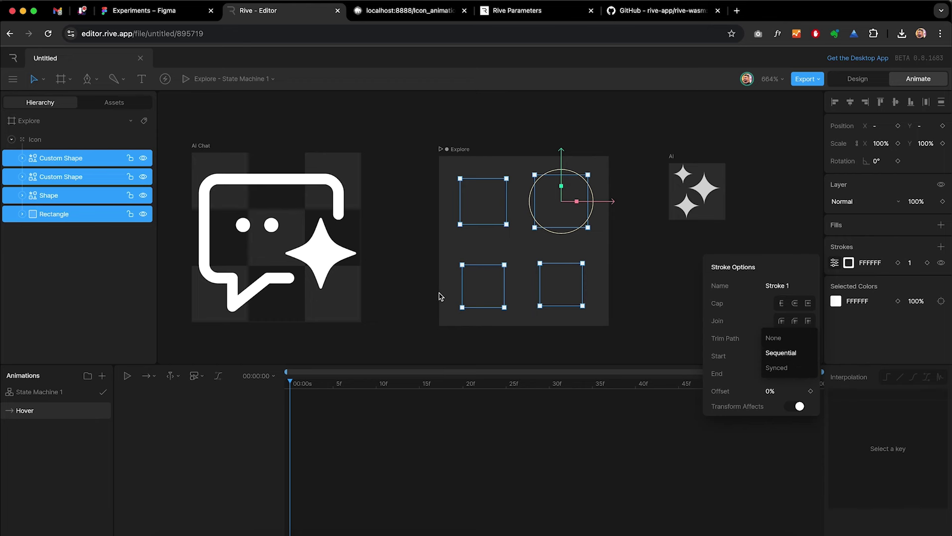
Set the X shape's stroke trim path start to 78.5% at the first frame and its trim mode to Synced.
click(66, 195)
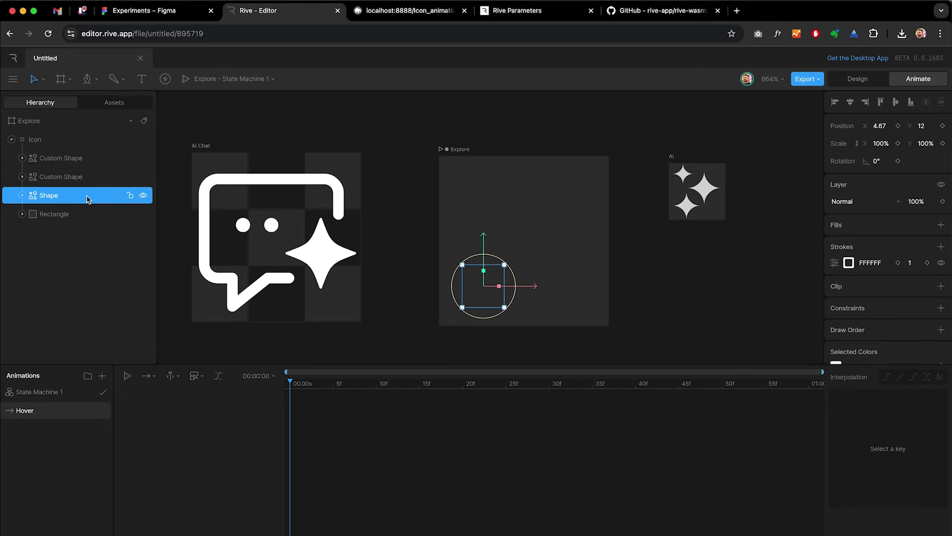
click(839, 263)
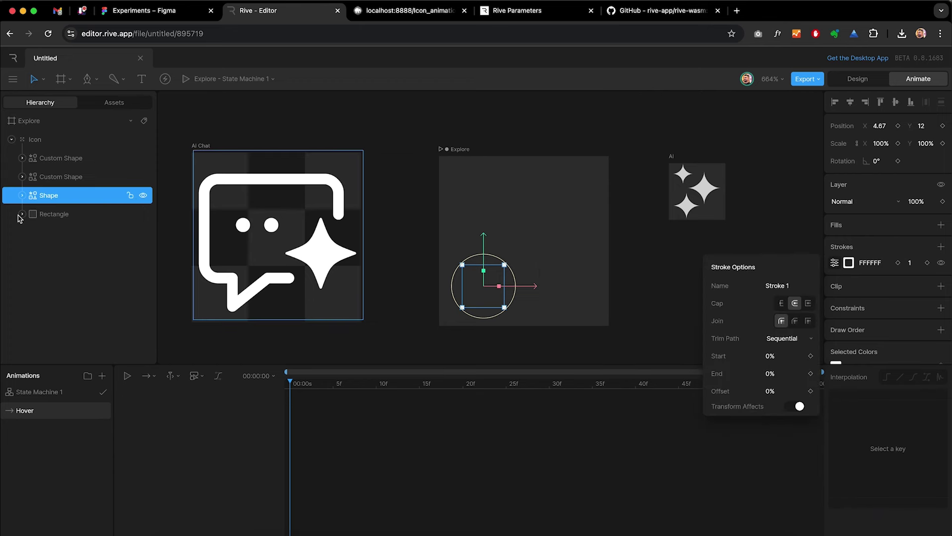
click(22, 195)
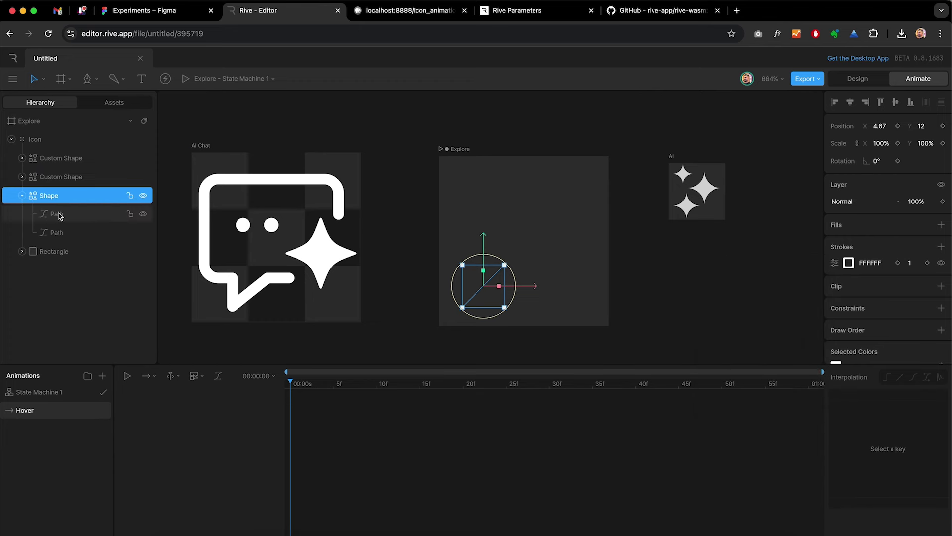
click(835, 263)
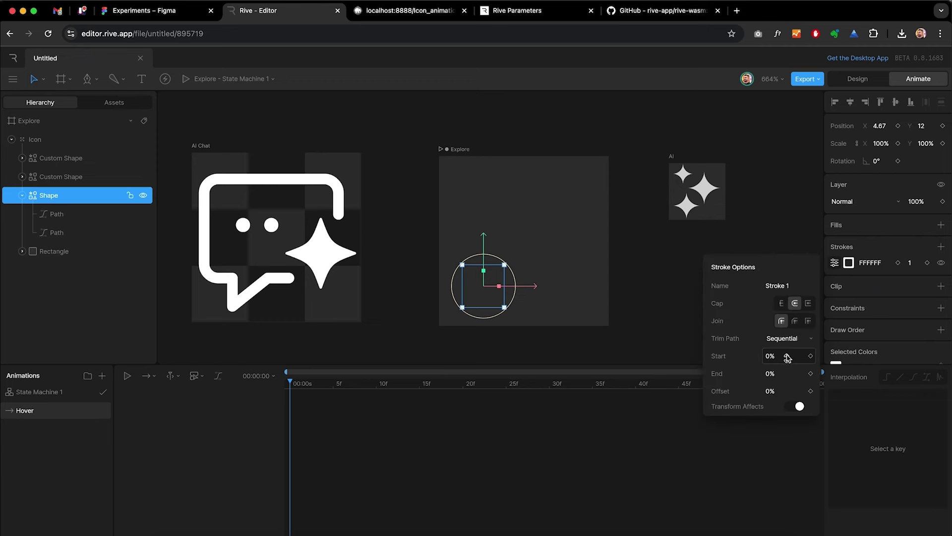
mouse_move(788, 357)
mouse_down()
mouse_move(818, 128)
mouse_move(813, 159)
mouse_up()
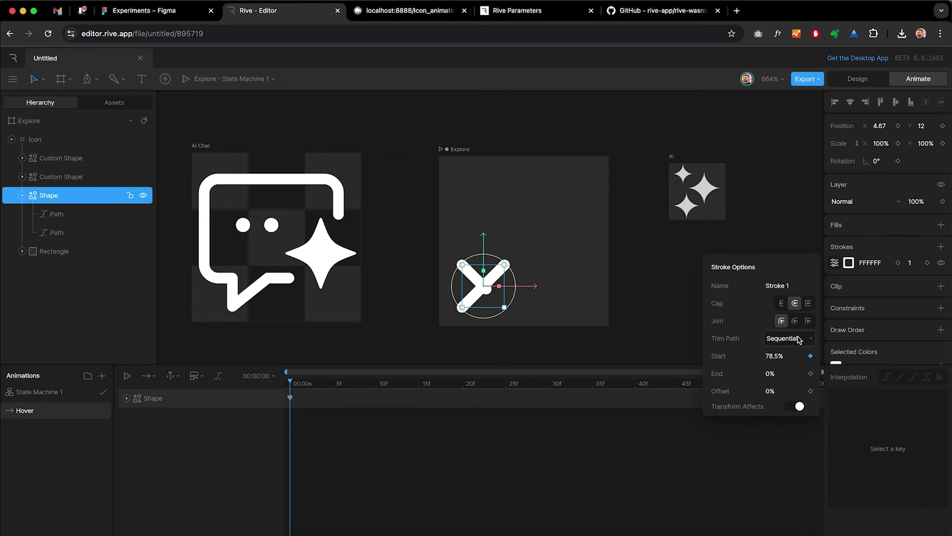
click(798, 339)
click(796, 368)
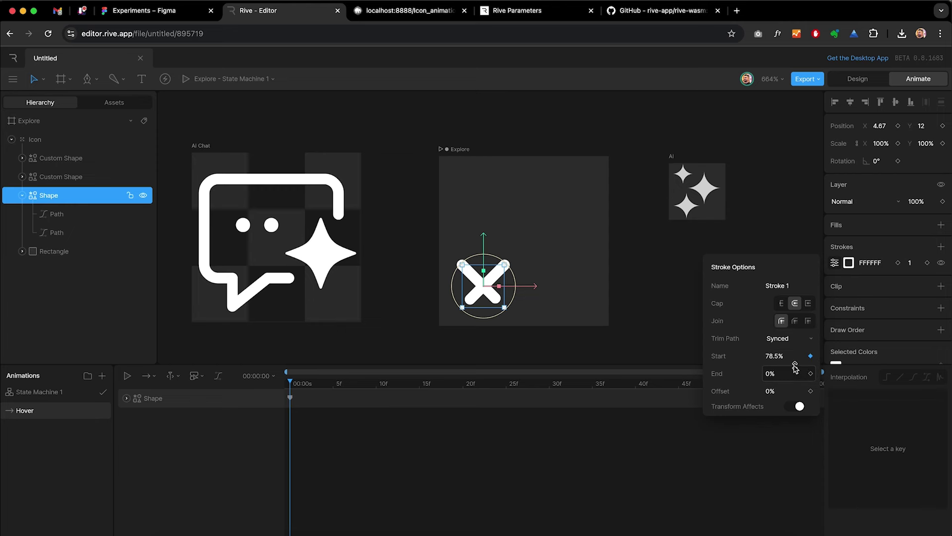
Set the Hover animation's snap keys to 30 fps.
drag(796, 368, 792, 517)
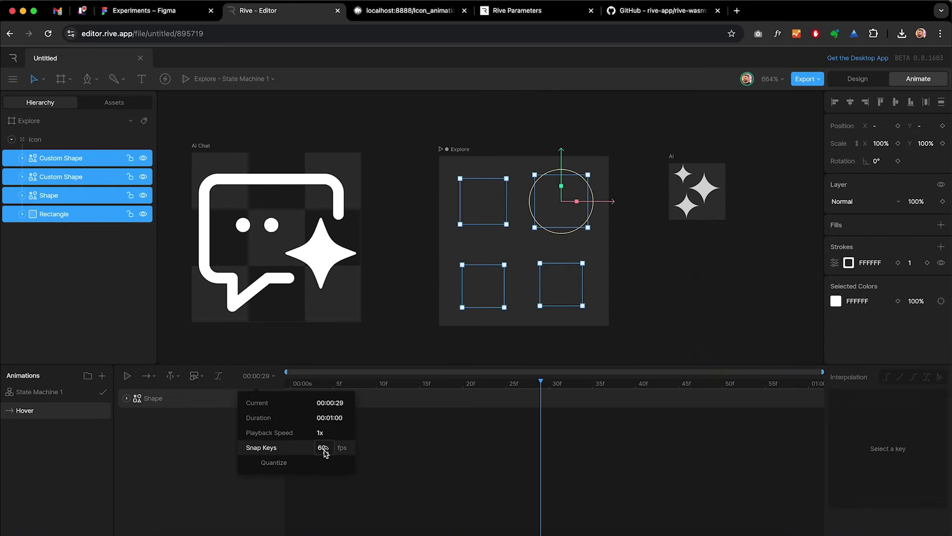
click(323, 448)
text(30)
key(Return)
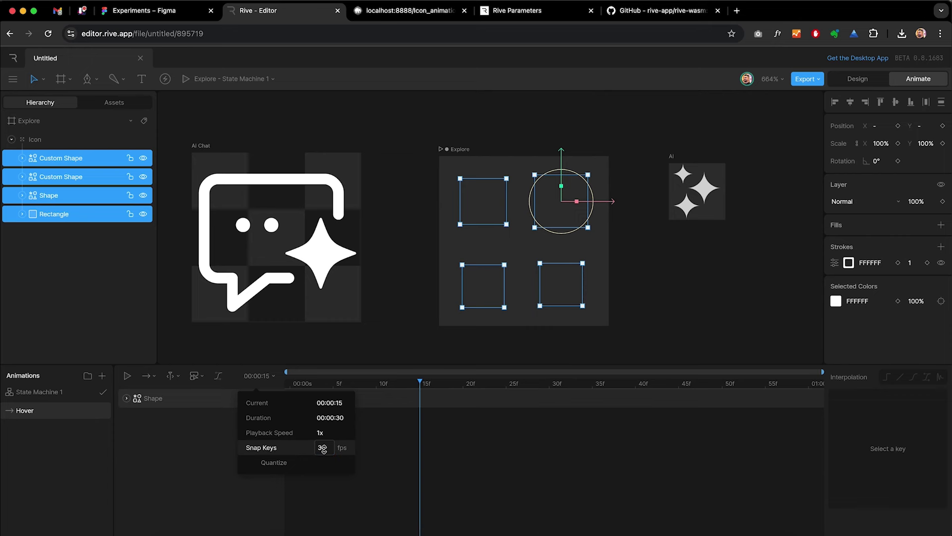
key(Escape)
click(534, 449)
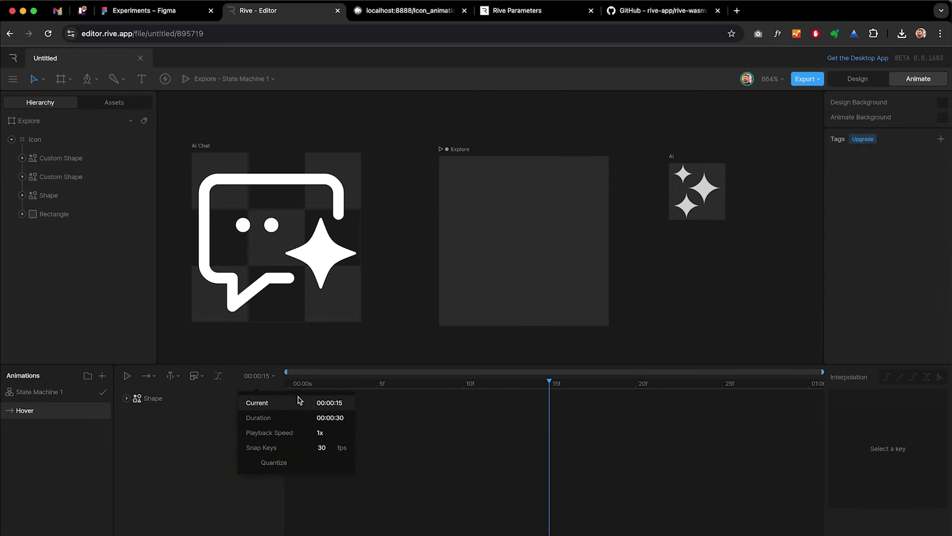
Lengthen the Hover animation's duration and show about five seconds of its timeline.
click(330, 418)
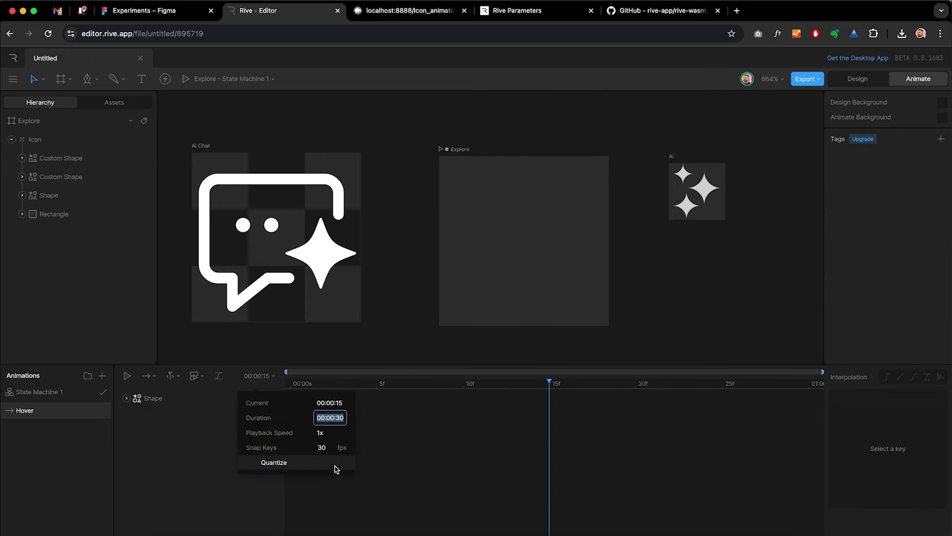
key(Left)
text(3)
key(Return)
drag(380, 375, 780, 414)
click(471, 475)
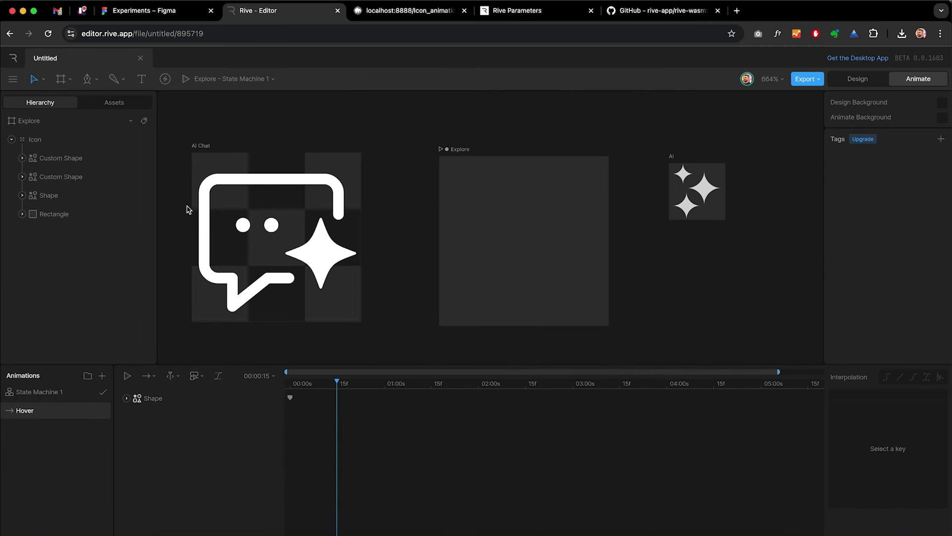
Key the stroke trim offset of all four Icon shapes at 0% on the first frame.
click(78, 222)
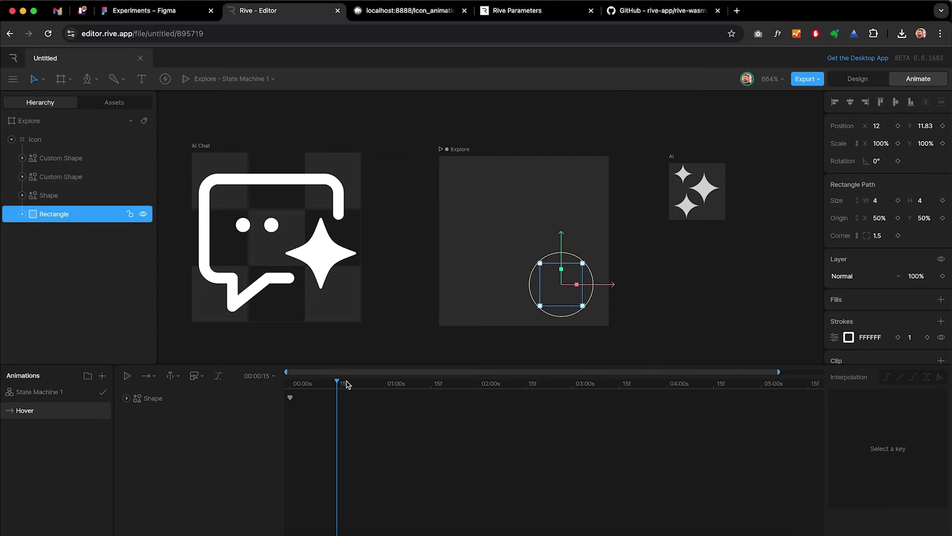
drag(317, 385, 290, 386)
shift+click(72, 158)
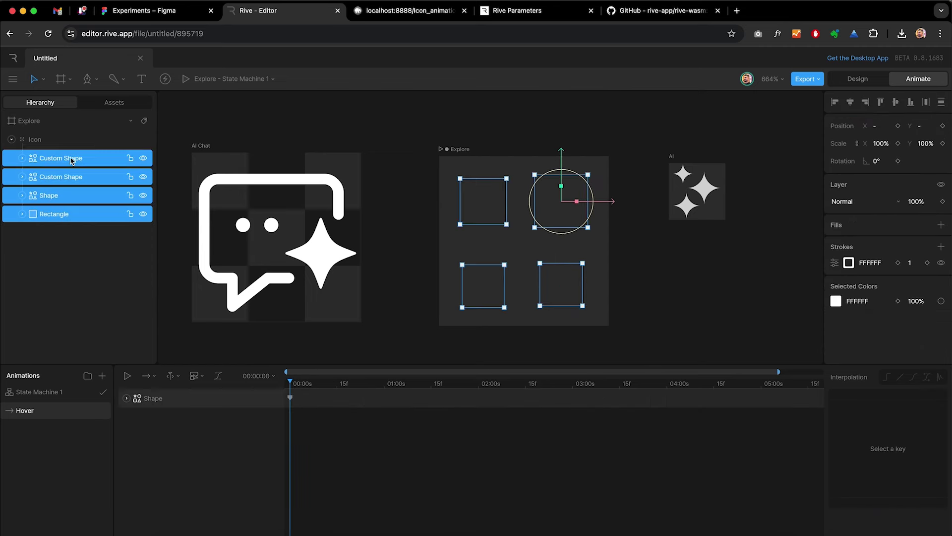
click(834, 262)
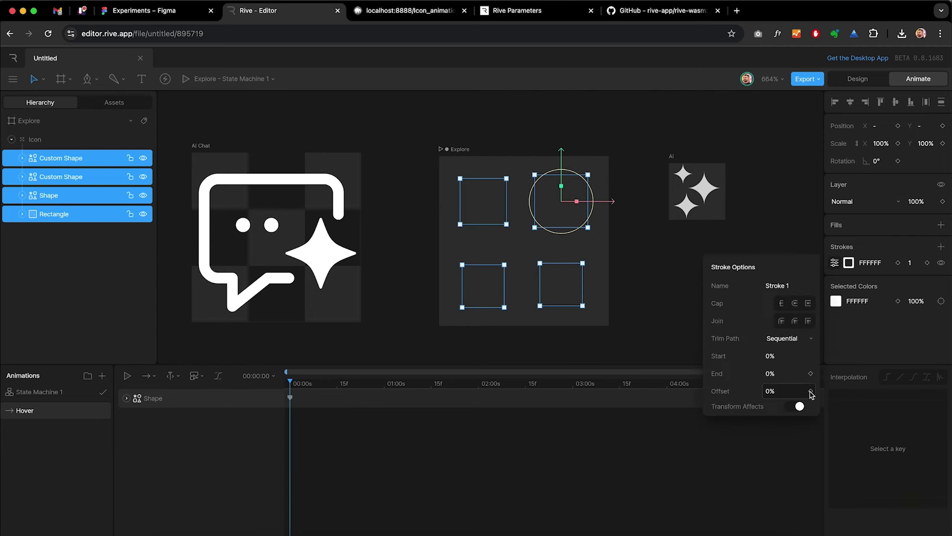
click(811, 392)
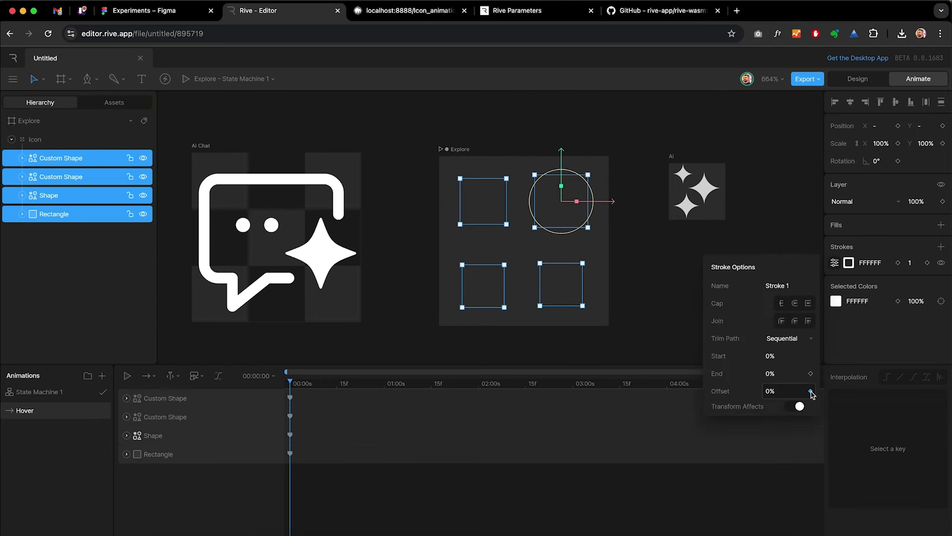
click(795, 357)
key(Return)
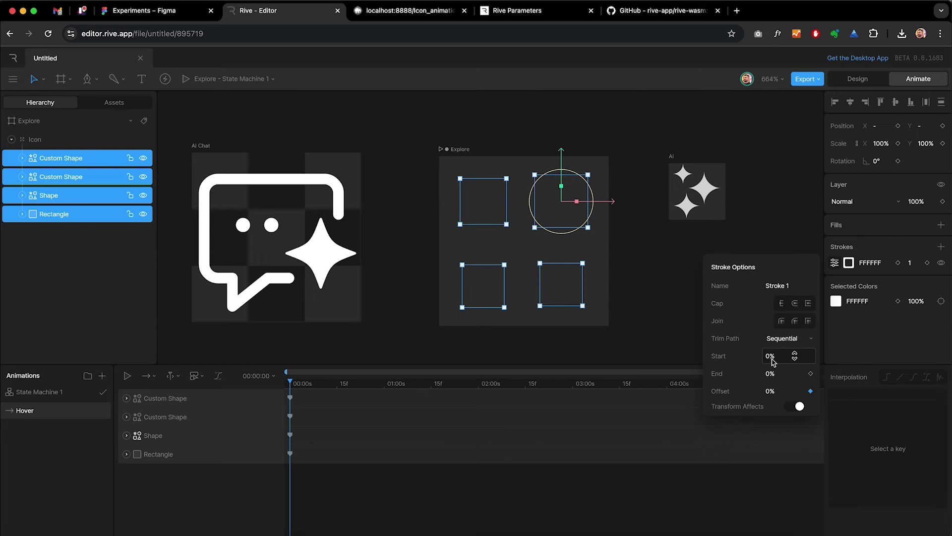
Set the stroke trim offset and start of all four Icon shapes to 100% at one second.
mouse_move(414, 385)
mouse_down()
mouse_move(433, 388)
mouse_move(384, 388)
mouse_up()
click(836, 263)
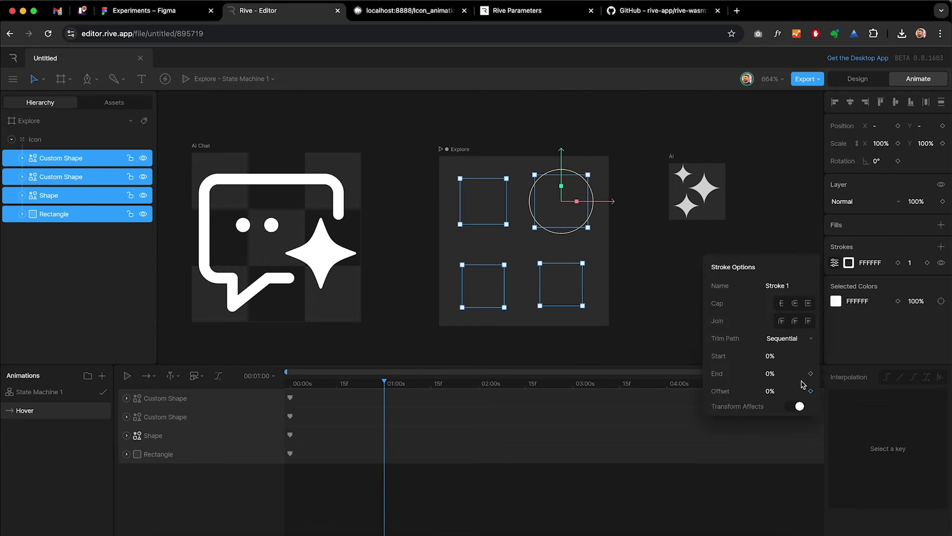
click(788, 390)
text(100)
key(Return)
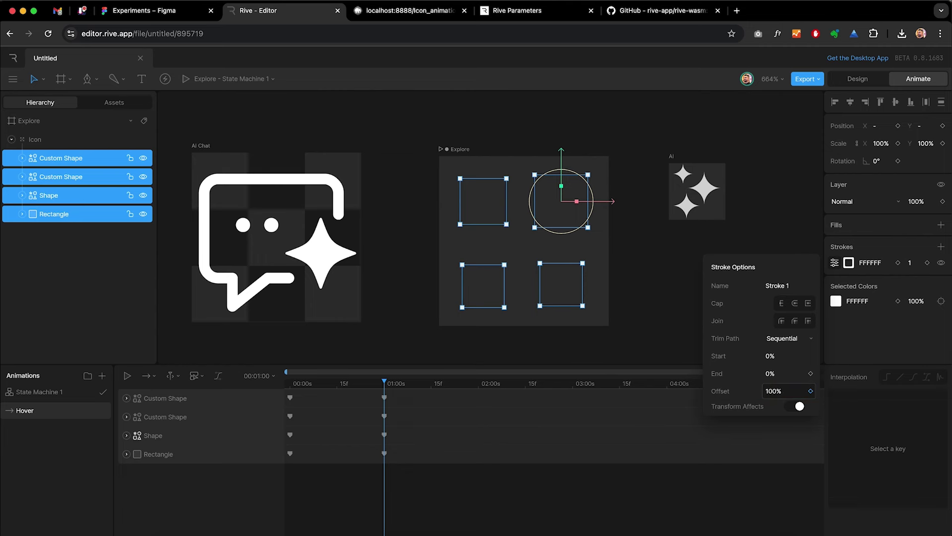
click(777, 356)
text(10)
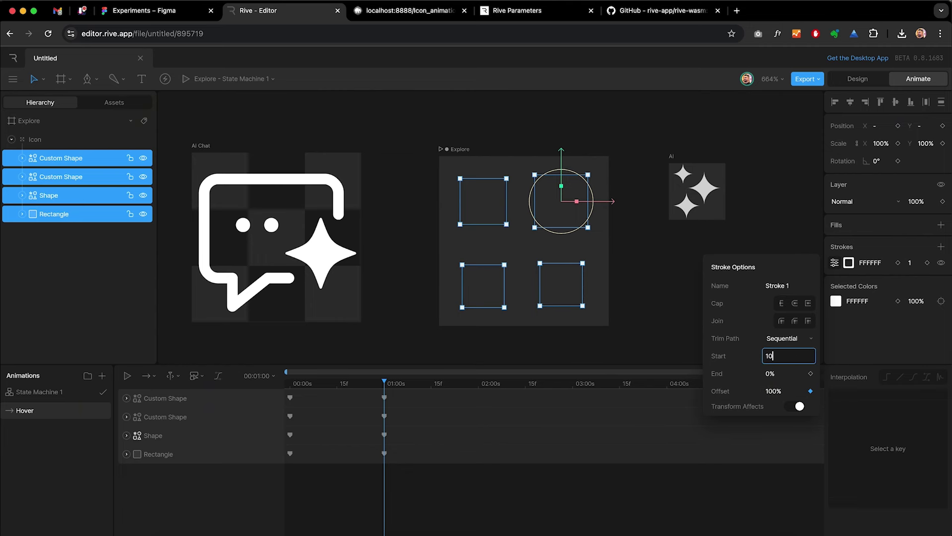
text(0)
key(Return)
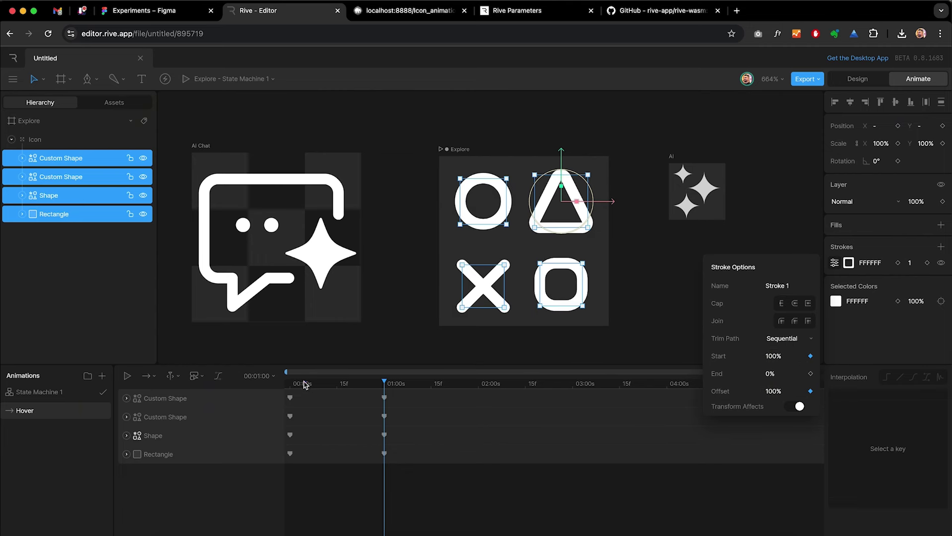
Set the stroke trim start of all four Icon shapes to 0% at the first frame.
mouse_move(304, 385)
mouse_down()
mouse_move(279, 386)
mouse_move(386, 401)
mouse_move(264, 395)
mouse_up()
click(191, 417)
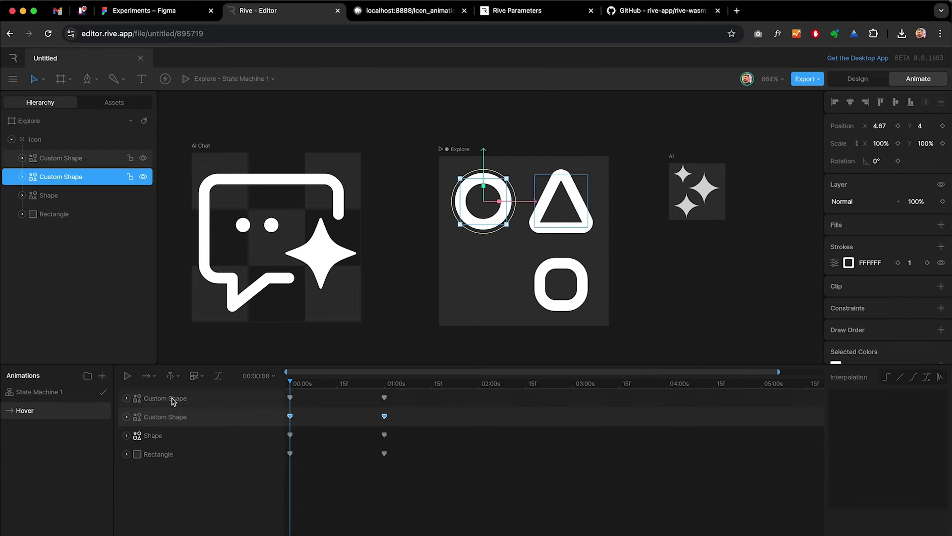
shift+click(174, 398)
shift+click(167, 455)
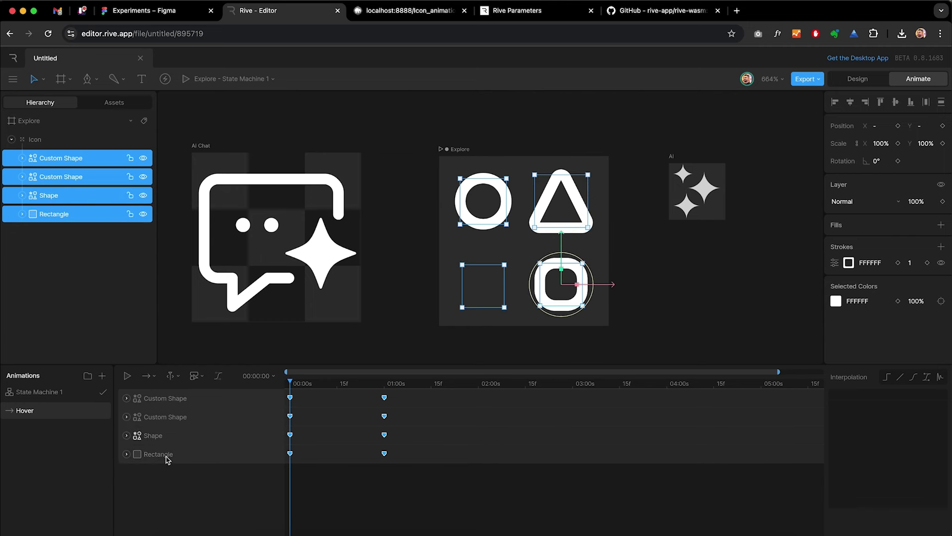
click(835, 263)
click(788, 357)
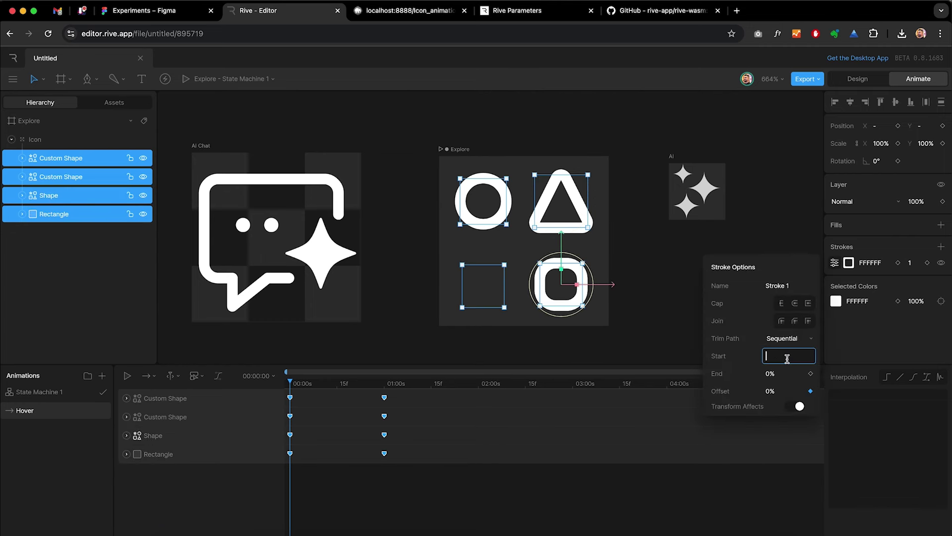
text(0)
key(Return)
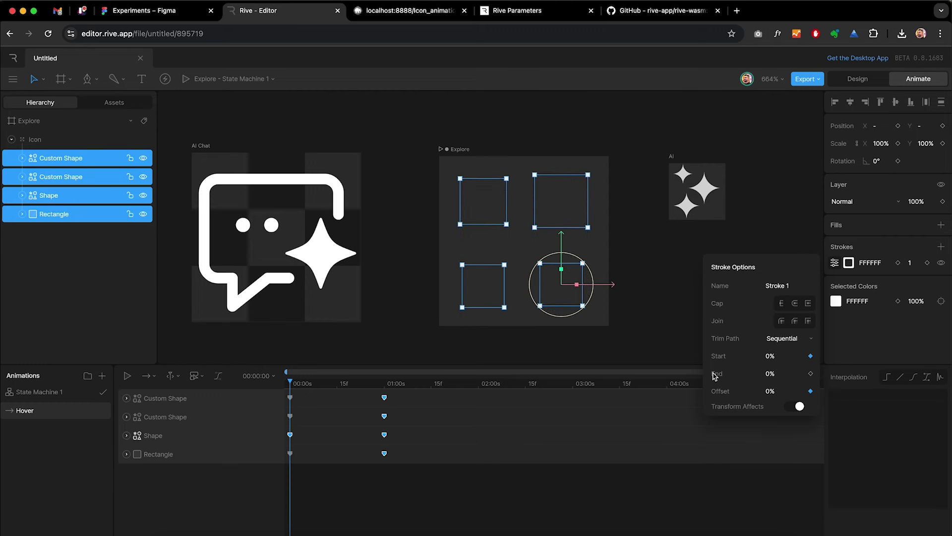
Enable the Hover animation's work area and end it at about 1 second 13 frames.
mouse_move(296, 387)
mouse_down()
mouse_move(382, 395)
mouse_move(276, 389)
mouse_up()
click(168, 376)
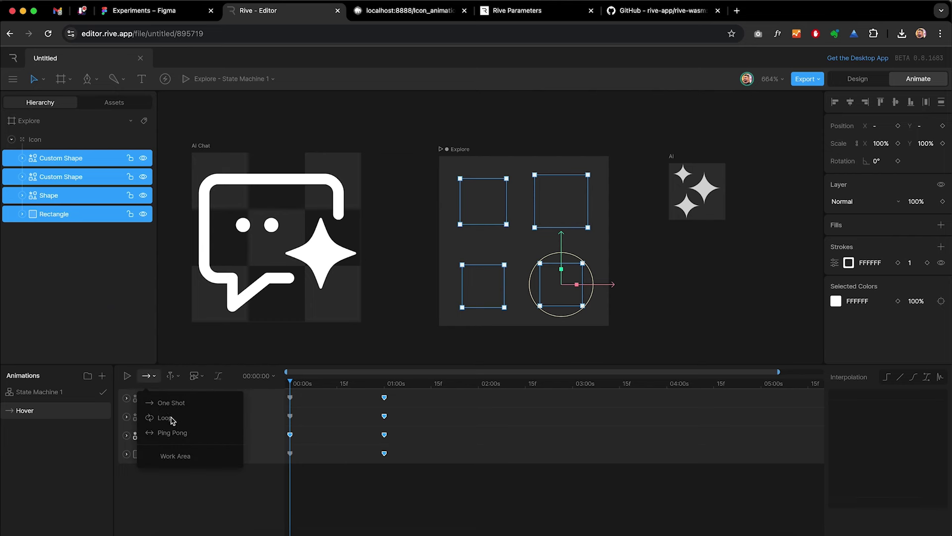
click(197, 450)
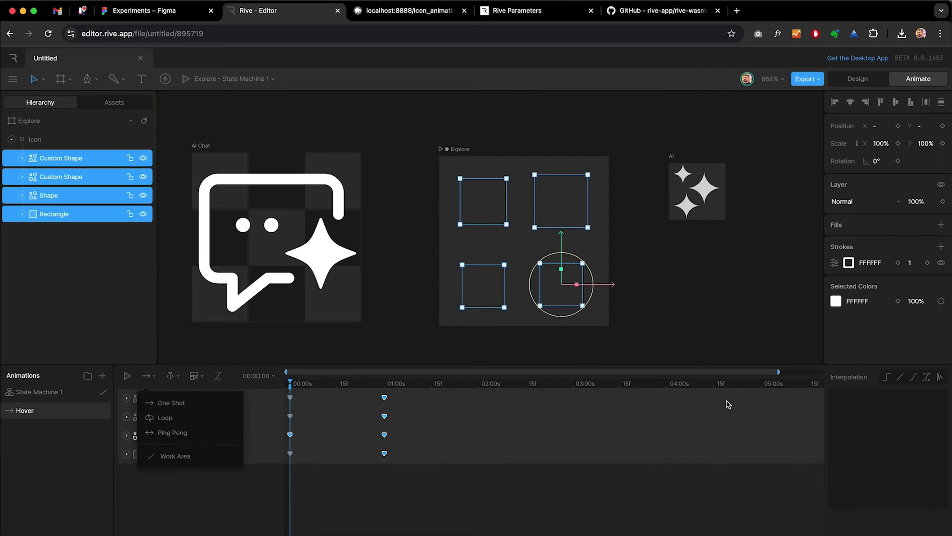
mouse_move(814, 387)
mouse_down()
mouse_move(489, 412)
mouse_move(414, 394)
mouse_up()
scroll(334, 516, up, 5)
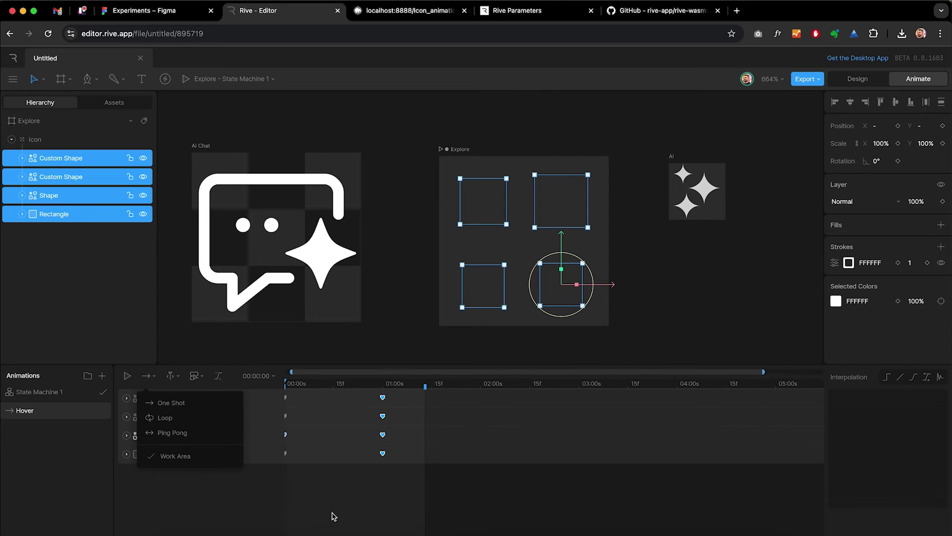
click(334, 517)
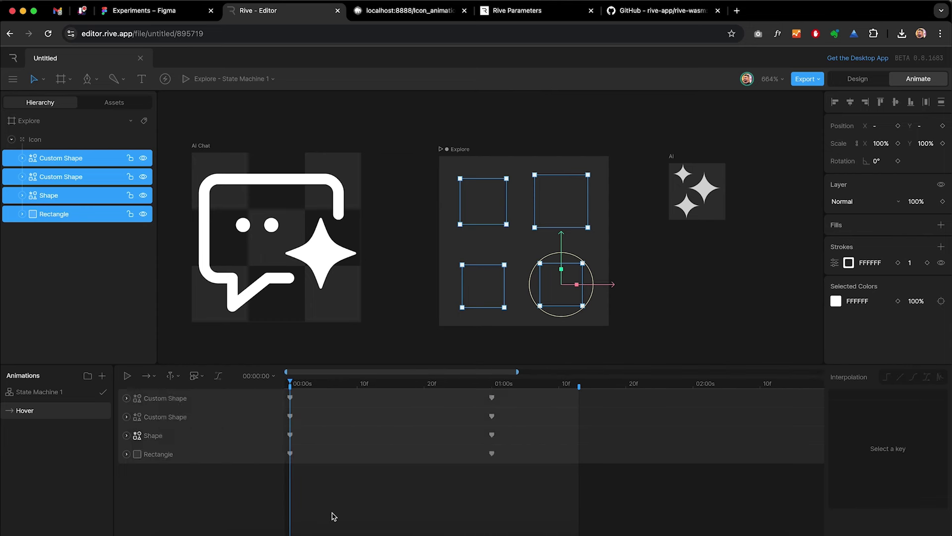
Play the Hover animation to check how the Explore icon's strokes draw in.
click(333, 515)
key(space)
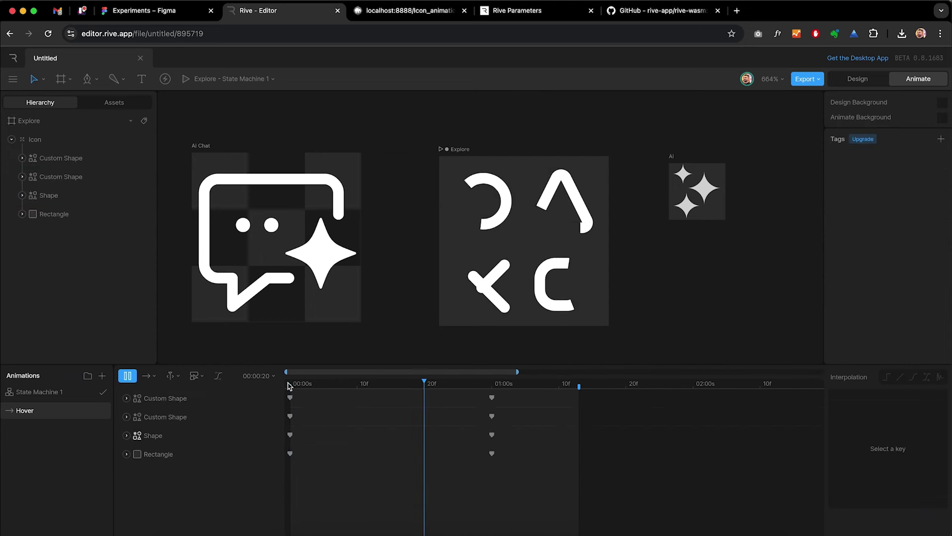
key(space)
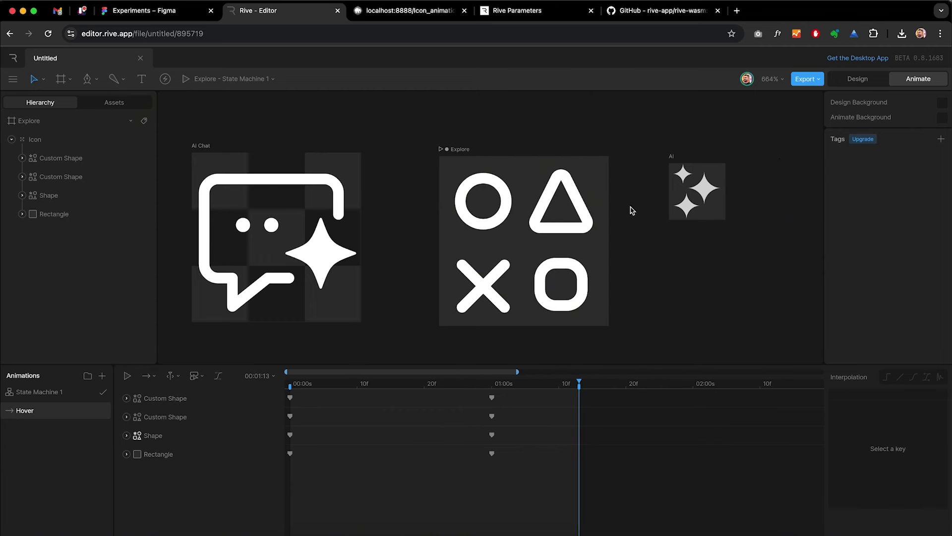
Set the stroke caps of all four Icon shapes to round in design mode.
click(848, 81)
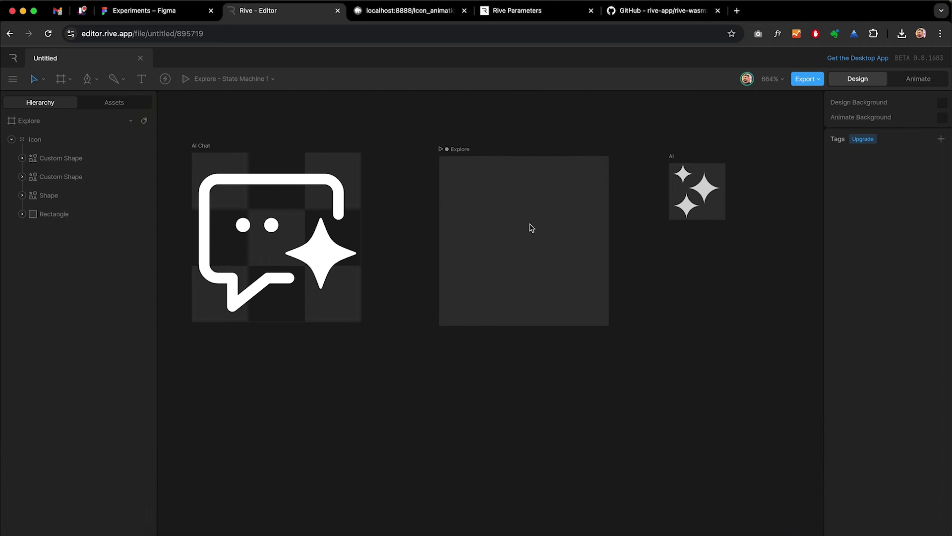
click(64, 158)
shift+click(56, 217)
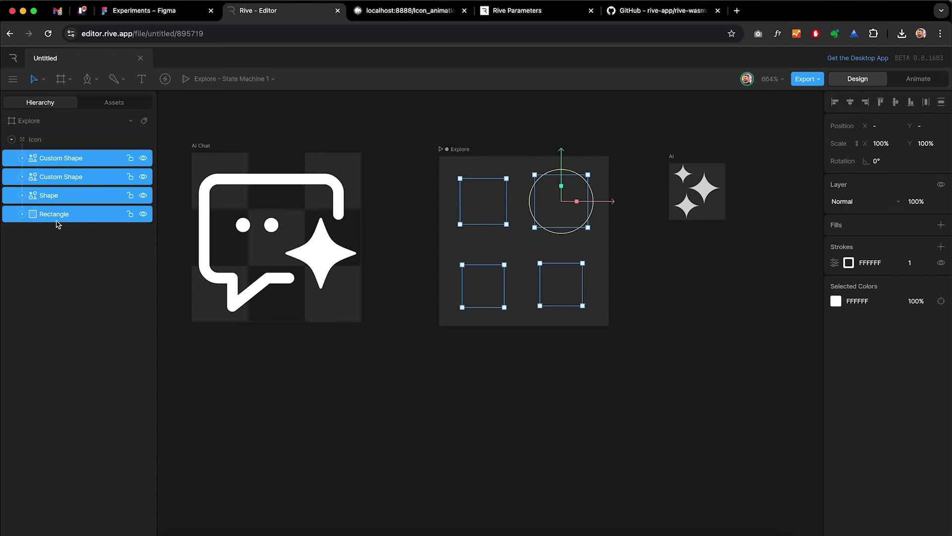
click(835, 262)
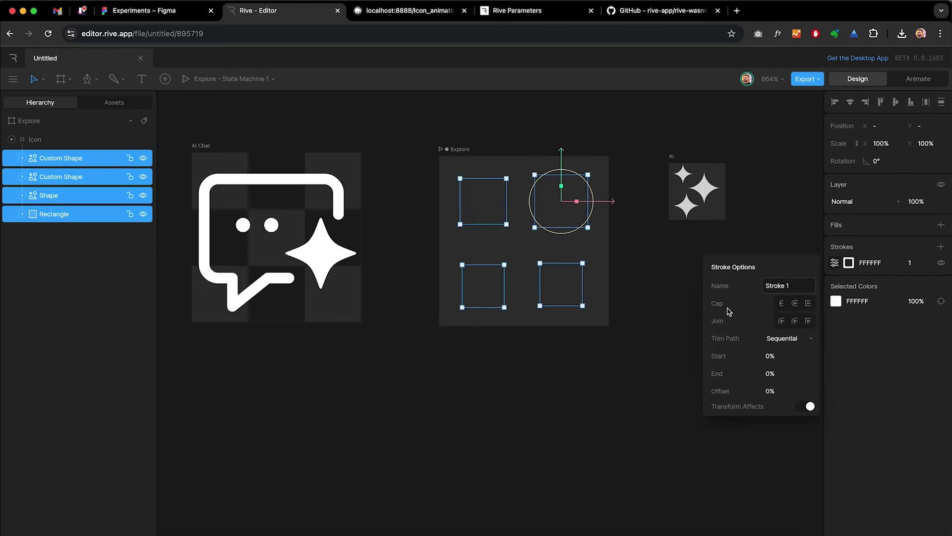
click(795, 303)
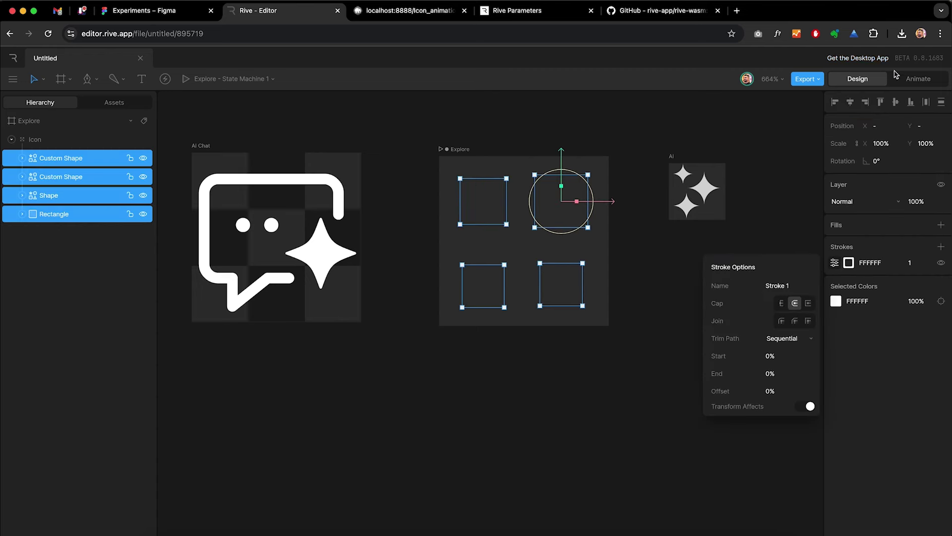
Return to animate mode and give the first keyframes of all four shapes cubic interpolation.
click(918, 78)
mouse_move(444, 387)
mouse_down()
mouse_move(291, 397)
mouse_move(431, 408)
mouse_up()
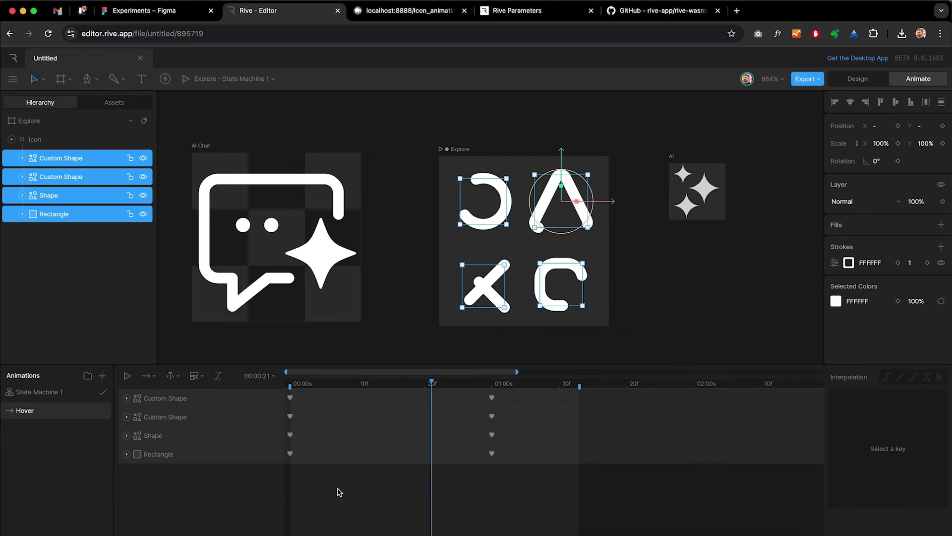
drag(340, 492, 278, 395)
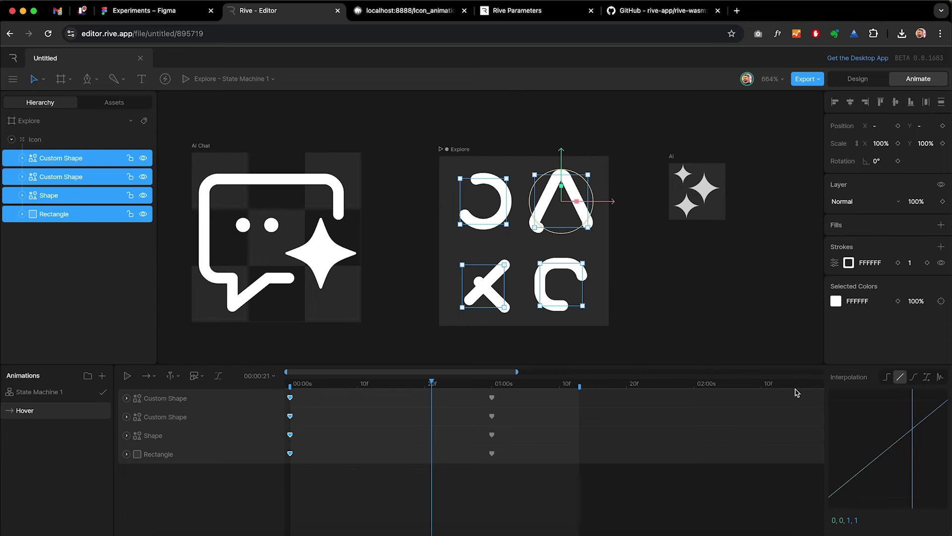
click(914, 377)
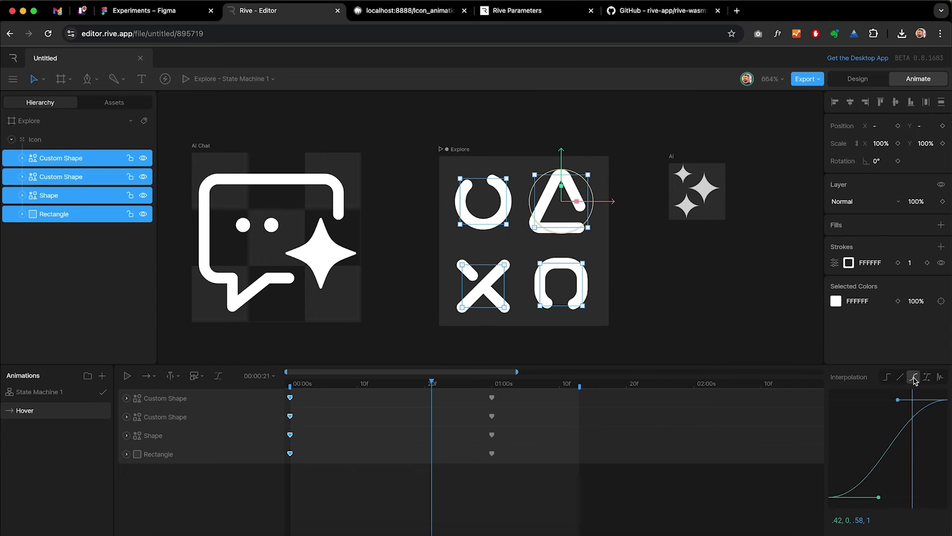
Stagger the Hover keyframes by delaying Shape and the triangle's Custom Shape about 2 frames and the circle's Custom Shape about 4 frames.
click(327, 439)
drag(503, 434, 268, 444)
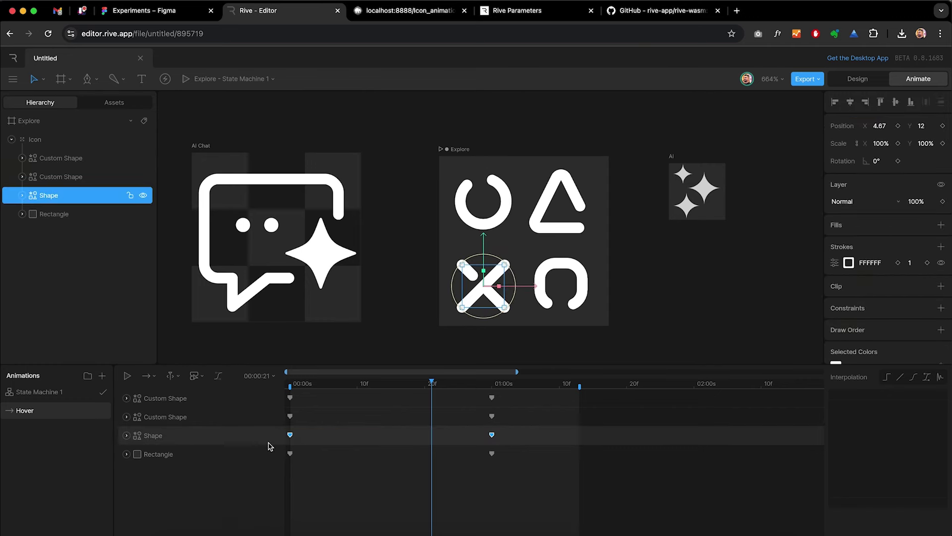
click(292, 439)
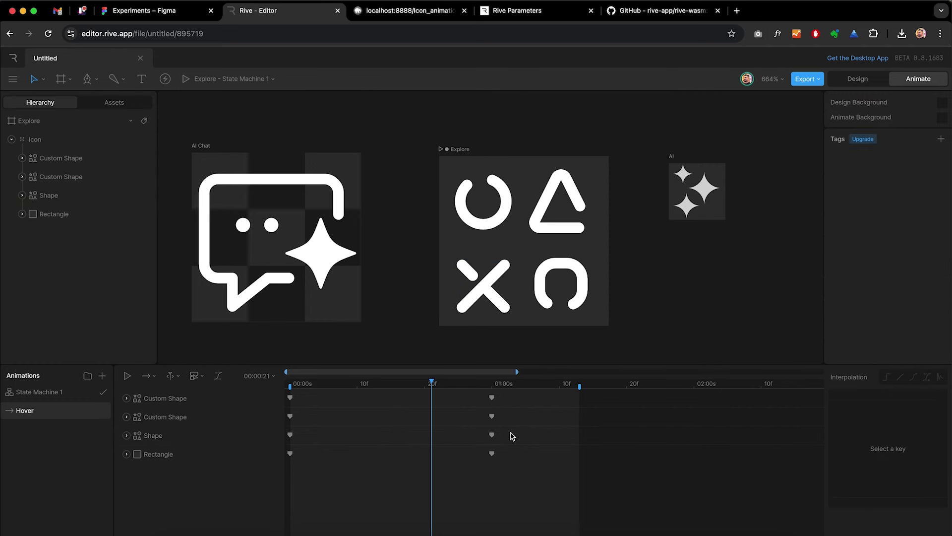
drag(399, 436, 304, 436)
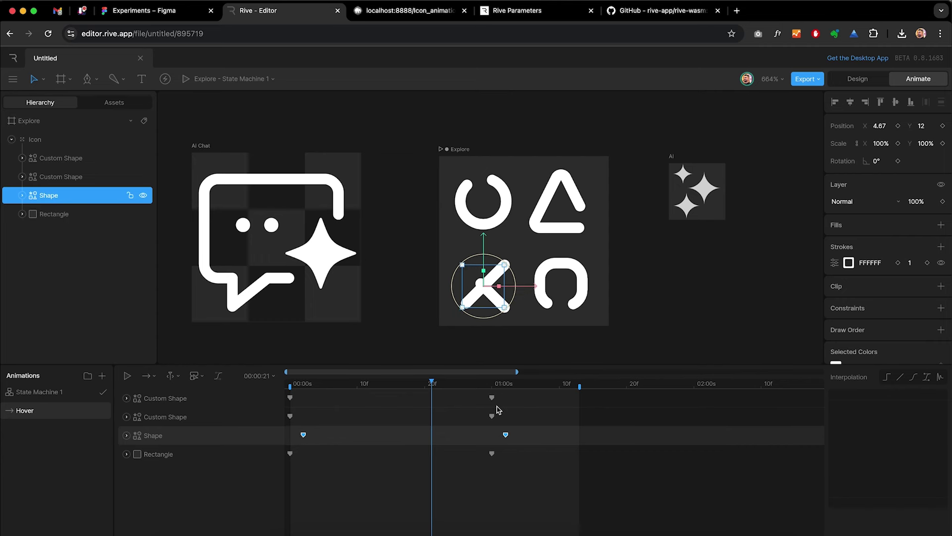
mouse_move(506, 394)
mouse_down()
mouse_move(383, 429)
mouse_move(282, 423)
mouse_move(574, 396)
mouse_move(508, 402)
mouse_up()
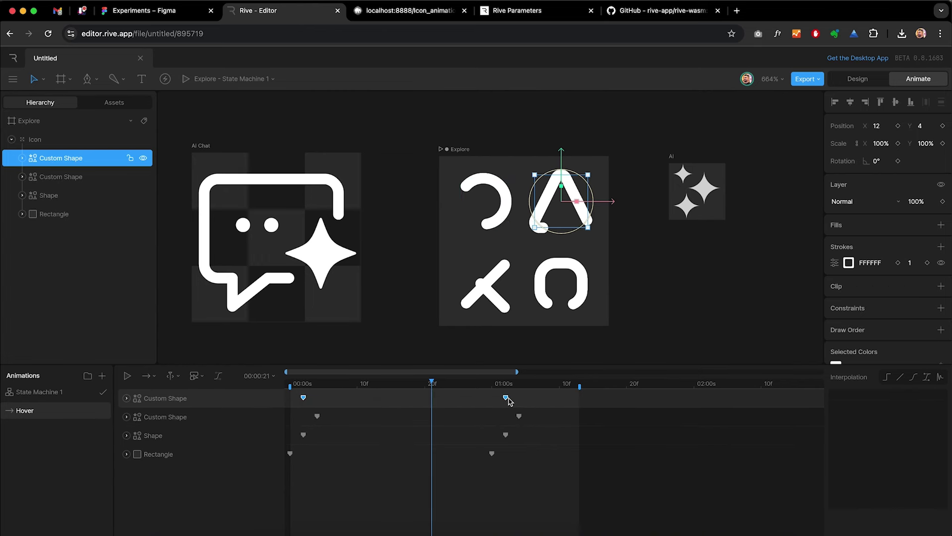
Play the Hover animation from near its start to check the staggered timing of the four shapes.
click(309, 385)
key(space)
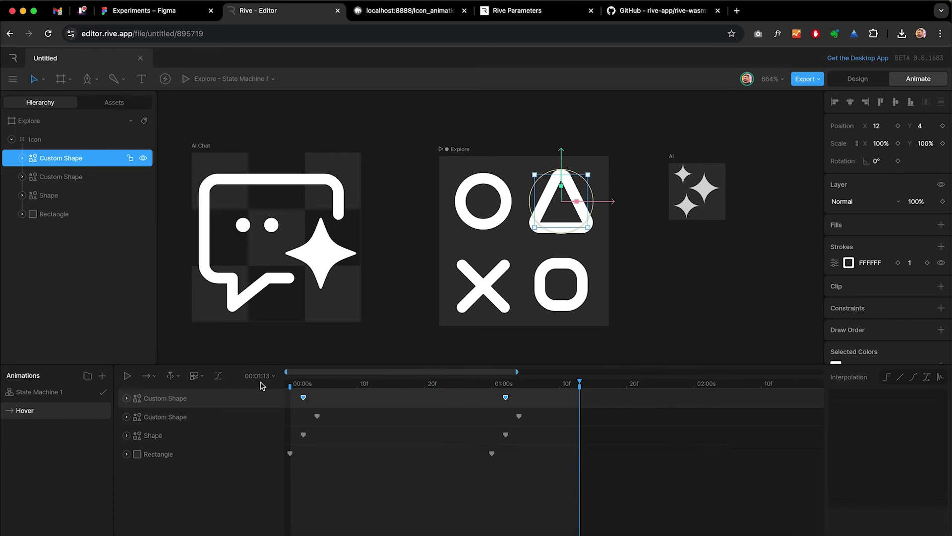
key(space)
Hide the Explore artboard's 313131 background fill, checking the artboard in both design and animate modes.
click(462, 149)
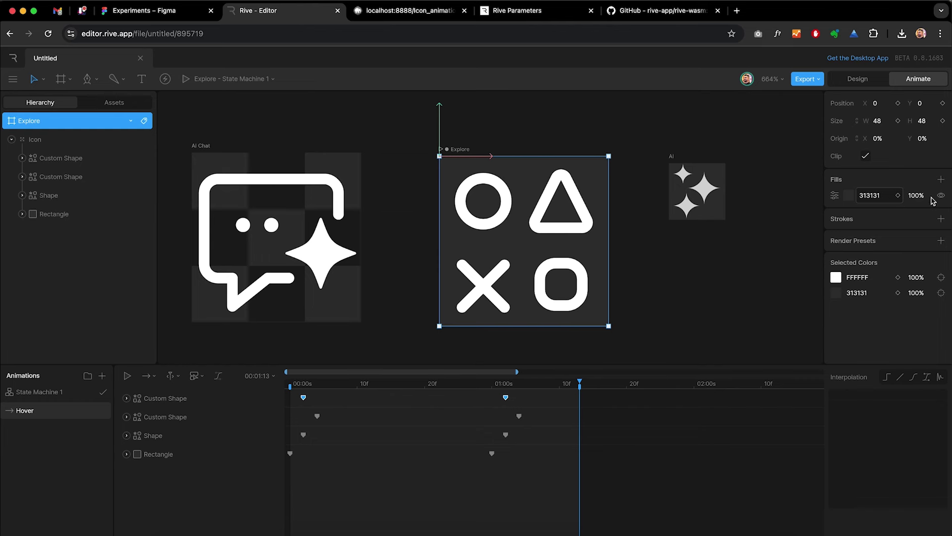
click(873, 80)
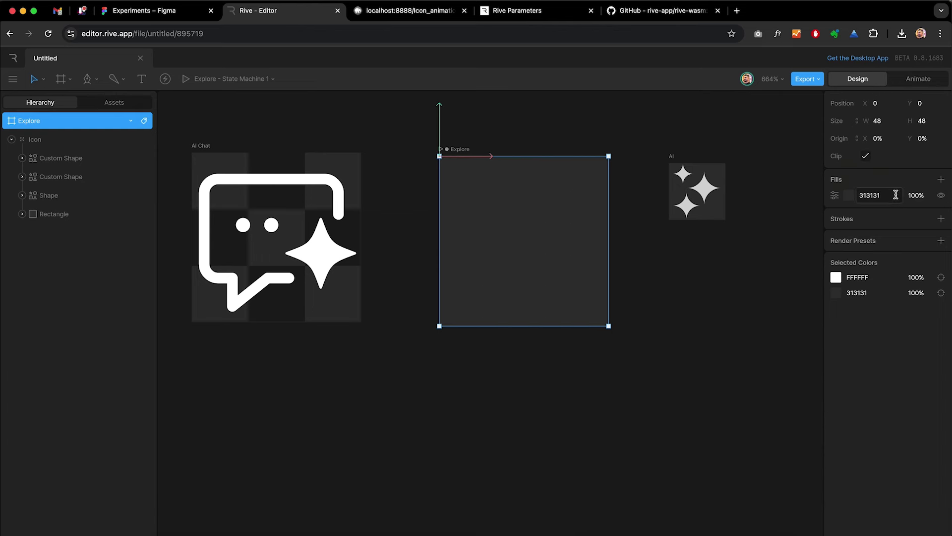
click(911, 81)
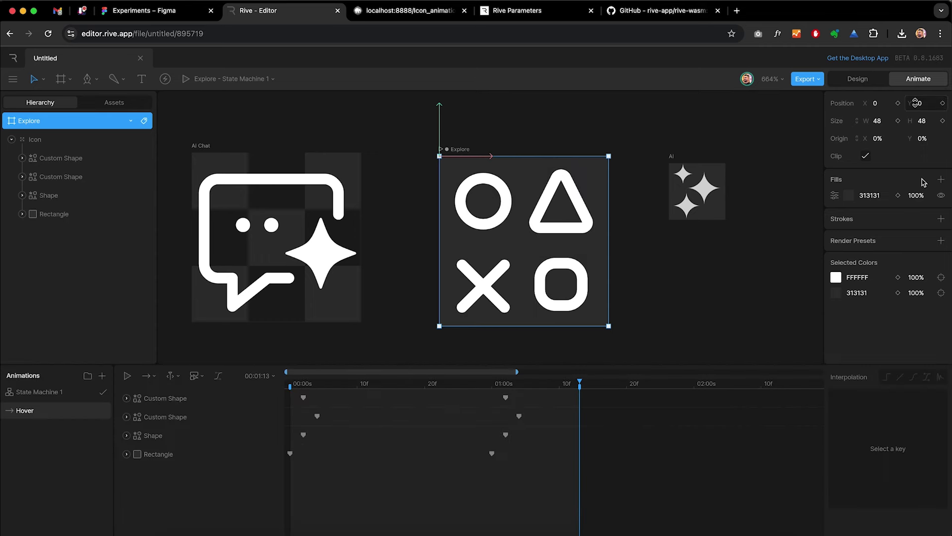
click(940, 196)
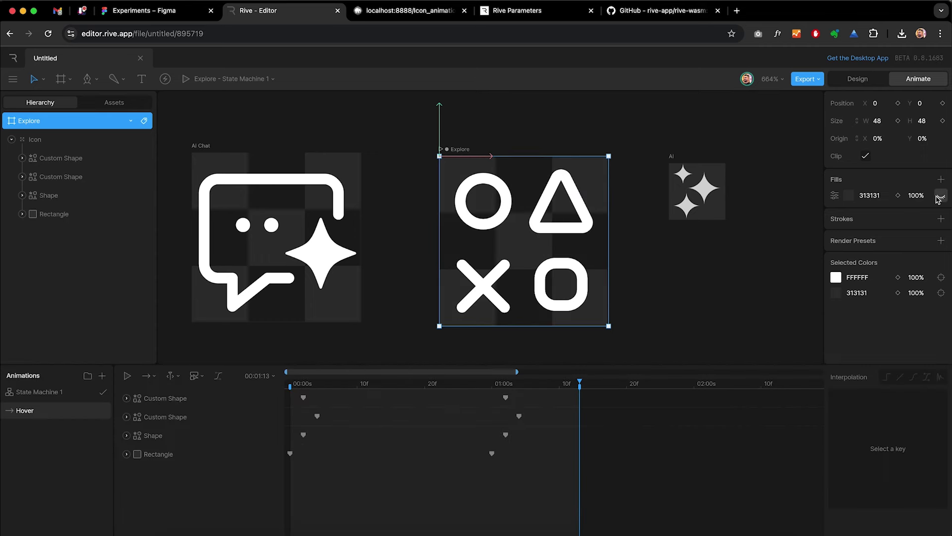
click(866, 83)
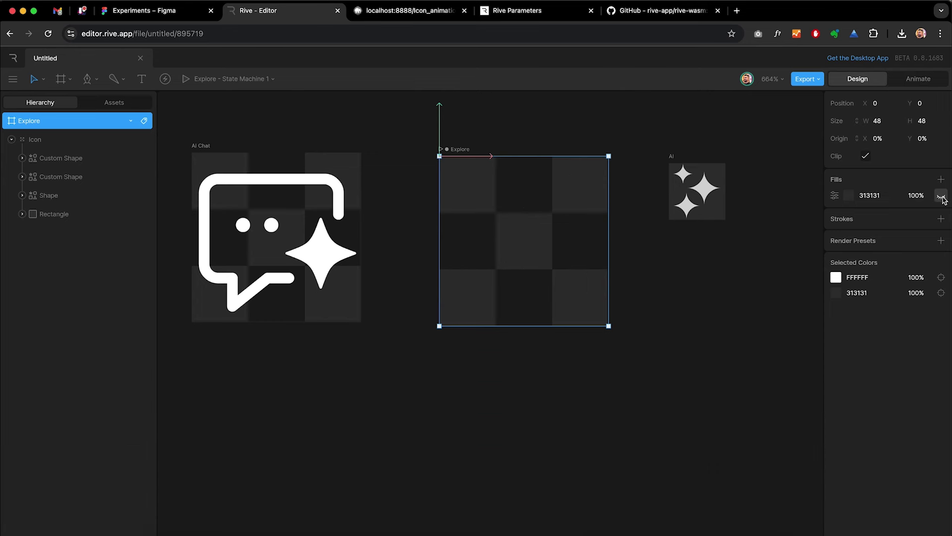
click(907, 81)
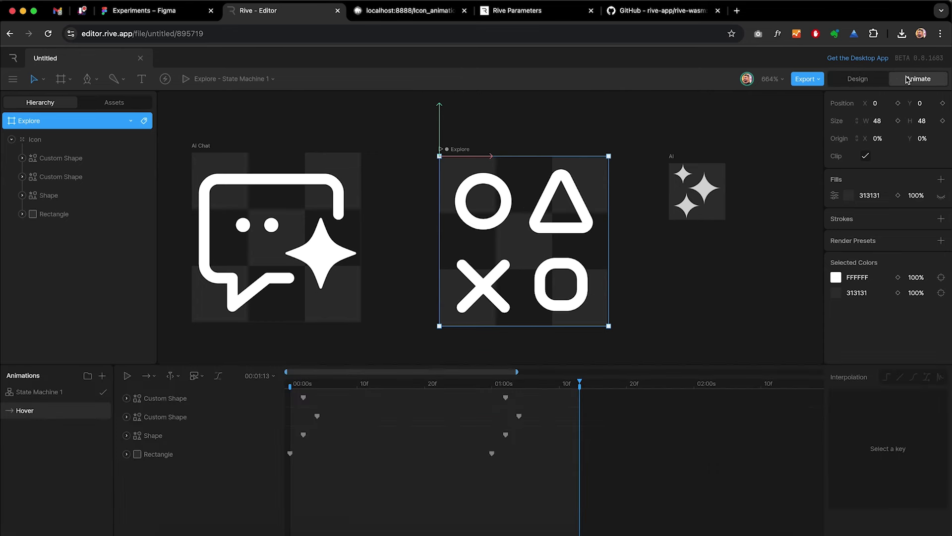
Return the playhead to the start, duplicate the Hover animation and rename the copy Idle.
drag(410, 388, 286, 389)
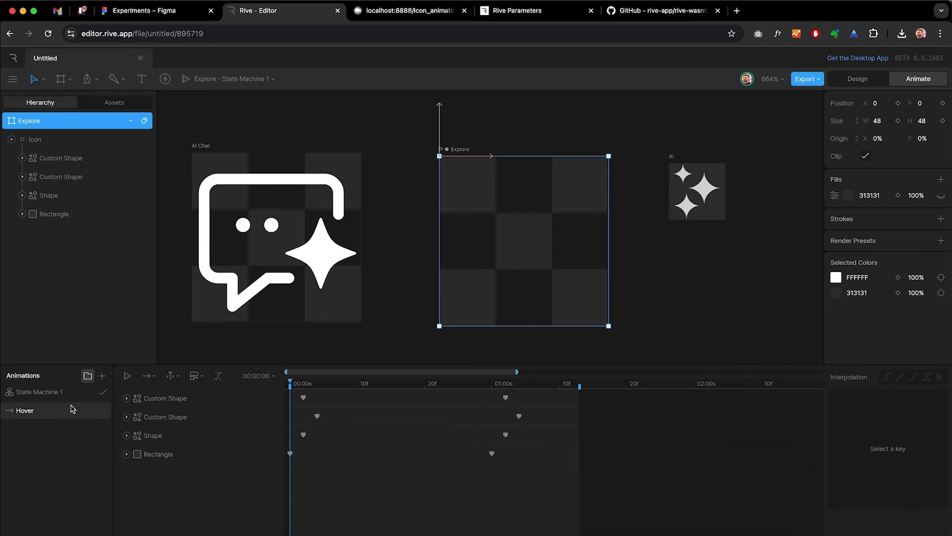
right_click(26, 411)
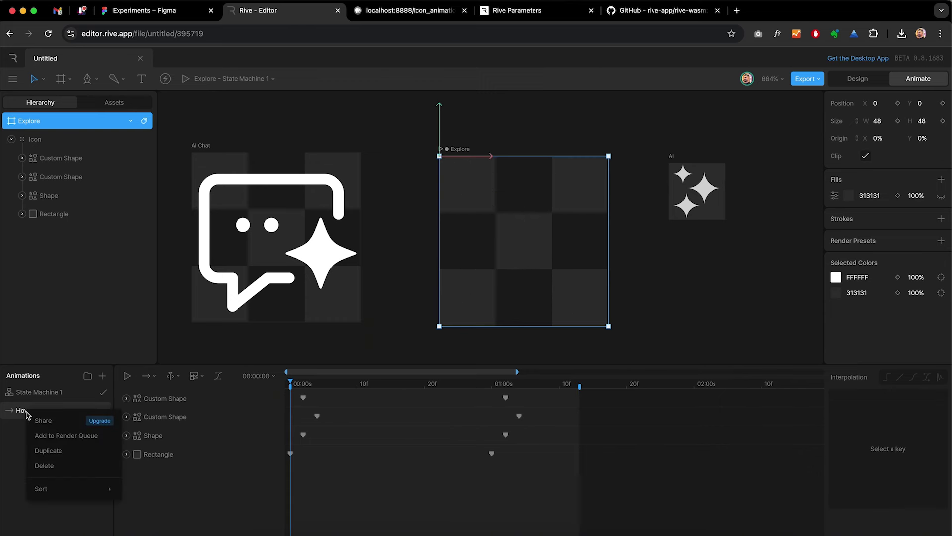
click(55, 450)
double_click(37, 411)
key(BackSpace)
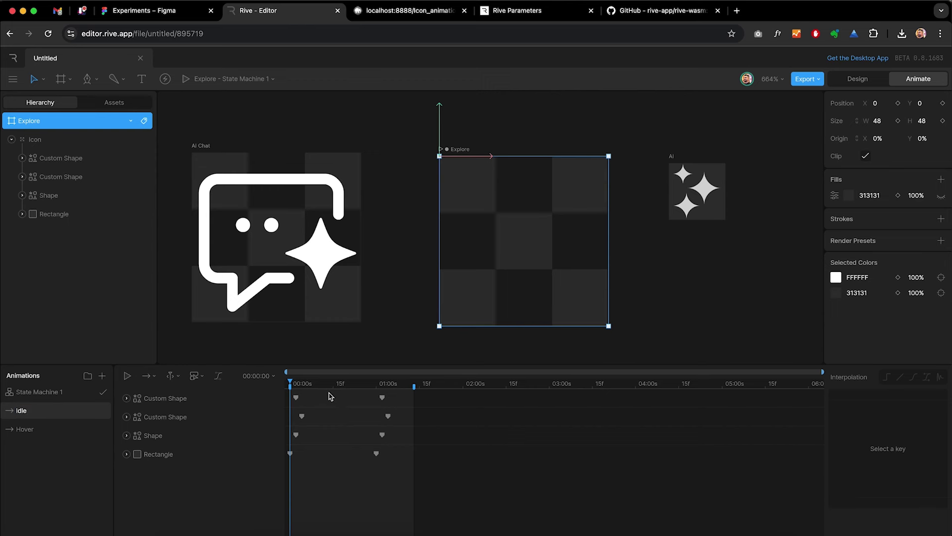
Delete the starting keyframes of all four shapes in the Idle animation.
drag(331, 396, 246, 495)
key(BackSpace)
key(Escape)
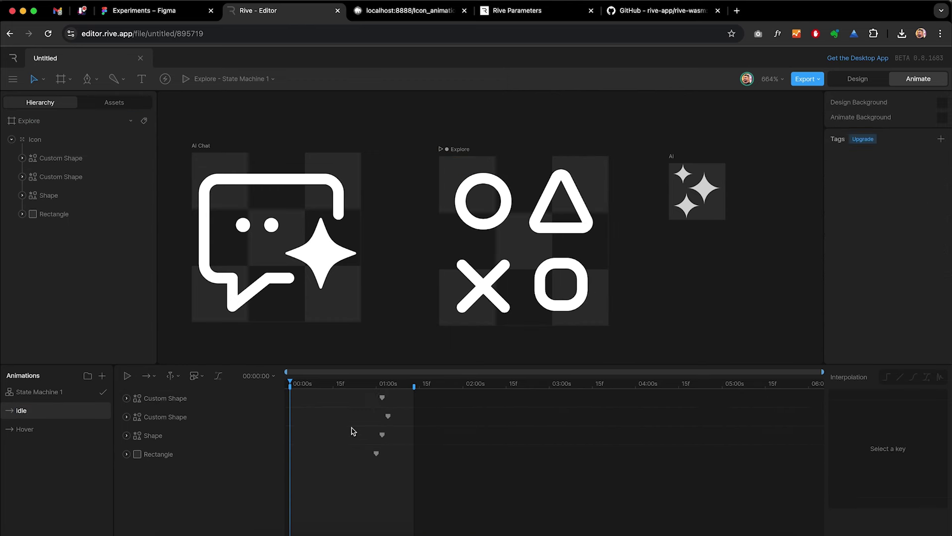
Move the remaining keyframes of all four shapes to the beginning of the Idle timeline and line them up.
drag(366, 390, 294, 459)
key(Escape)
drag(311, 410, 293, 444)
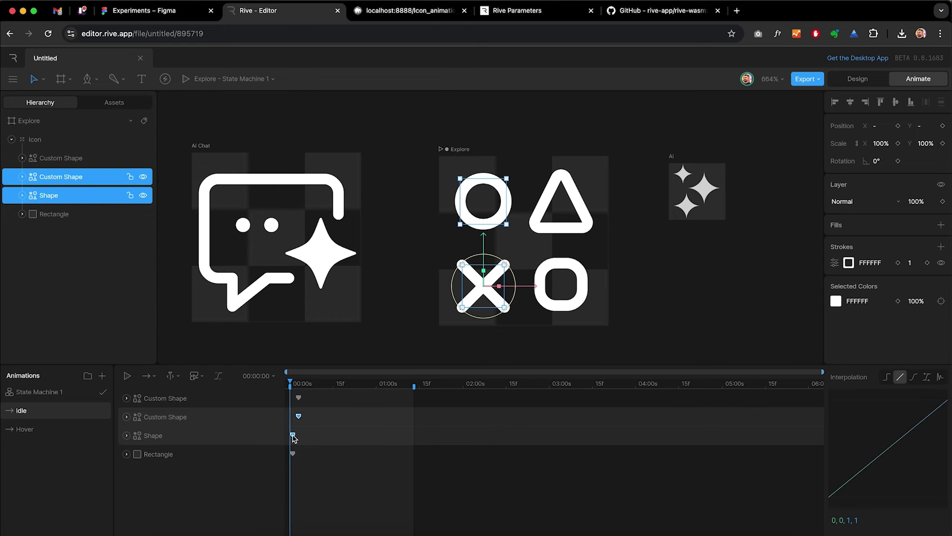
click(305, 417)
click(300, 416)
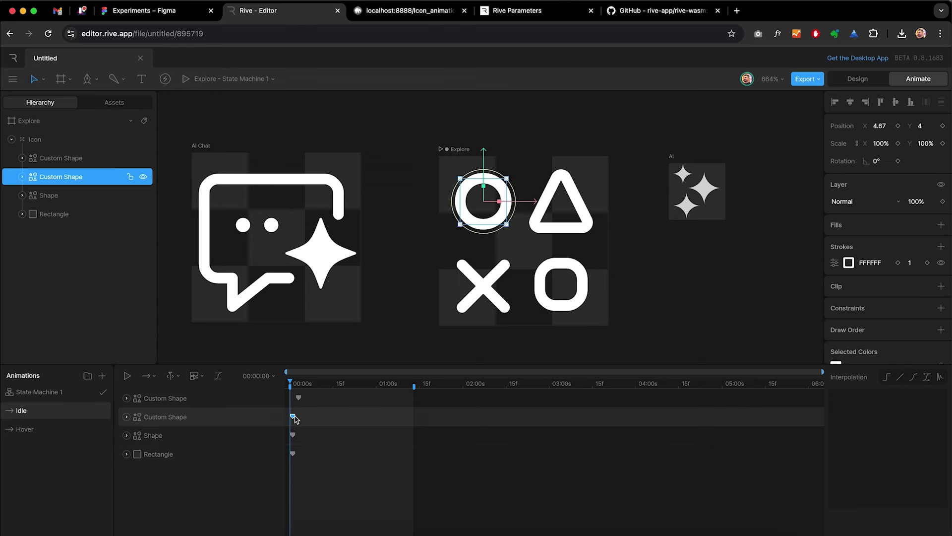
click(293, 399)
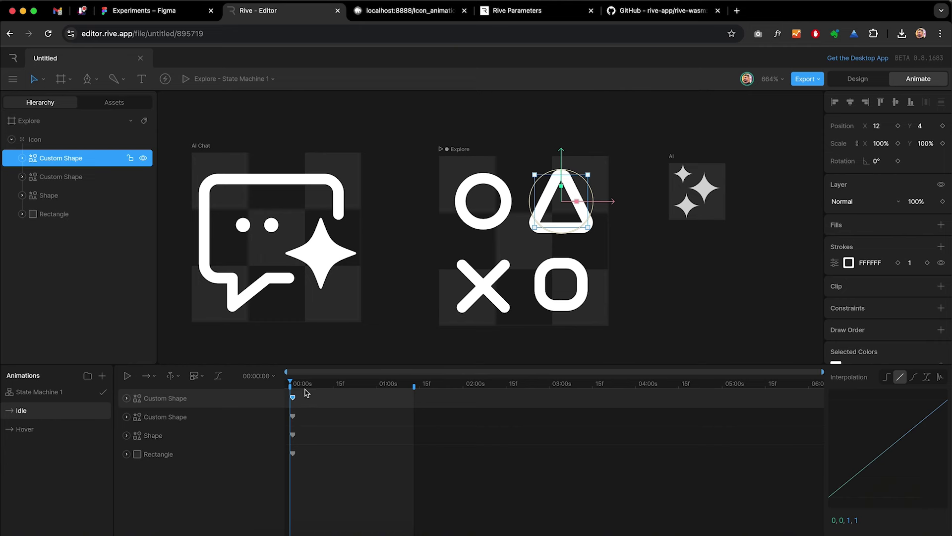
Open State Machine 1, draw a rectangle about 20 × 17 in the Explore artboard's upper-left area and enter design mode.
click(68, 393)
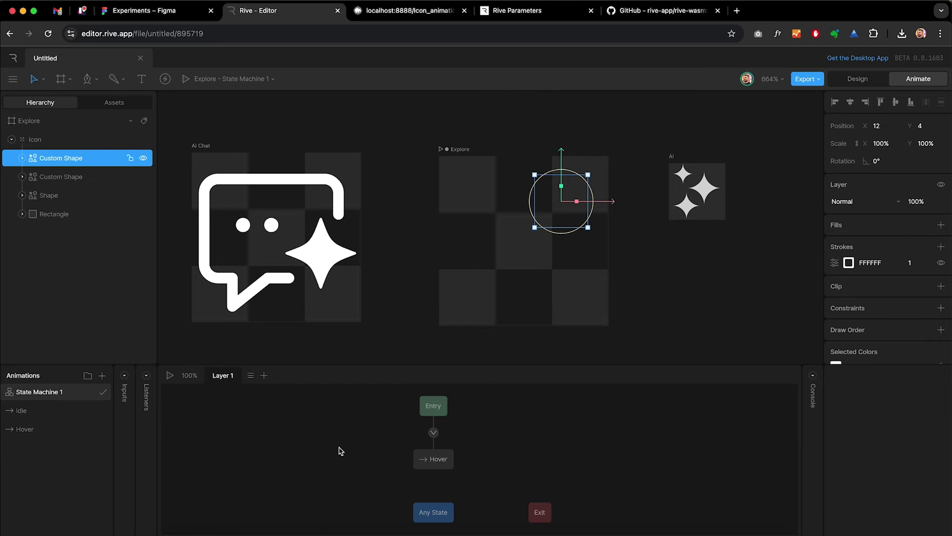
click(401, 294)
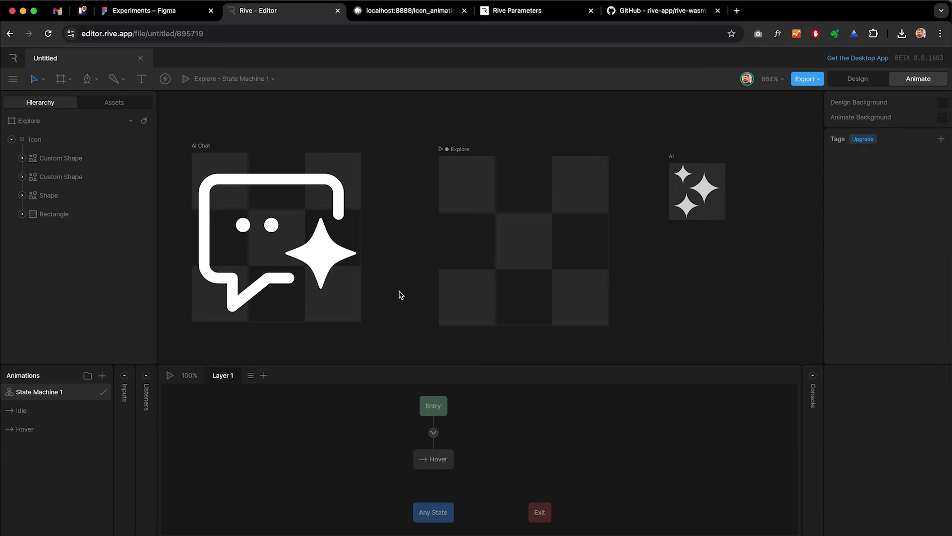
key(r)
drag(440, 162, 515, 223)
click(858, 79)
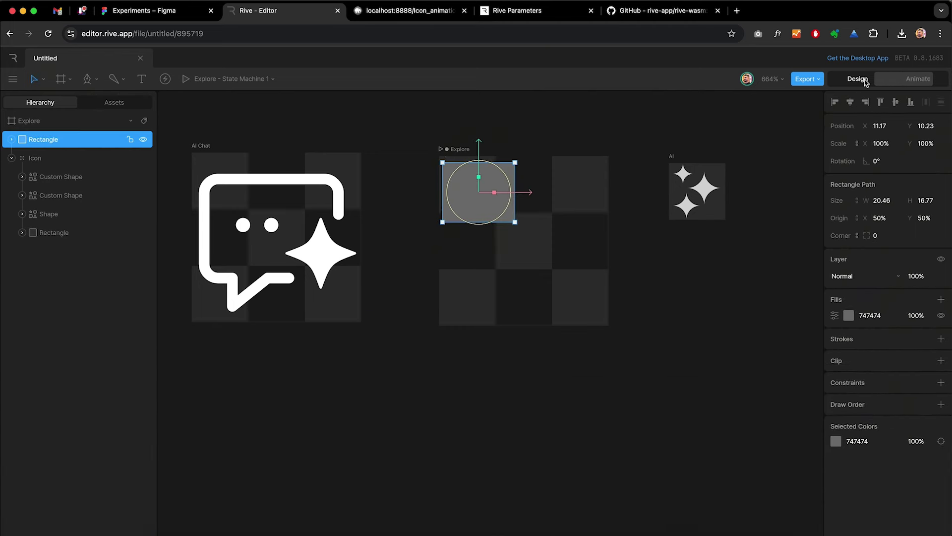
Set the new rectangle's size to 48 × 48 and centre it horizontally and vertically on the Explore artboard.
click(886, 201)
text(4)
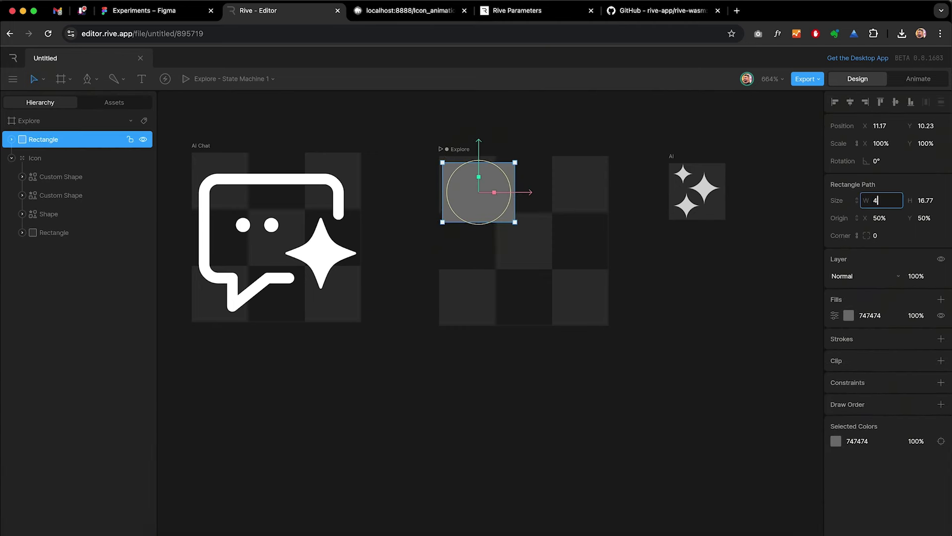
text(8)
key(Tab)
text(48)
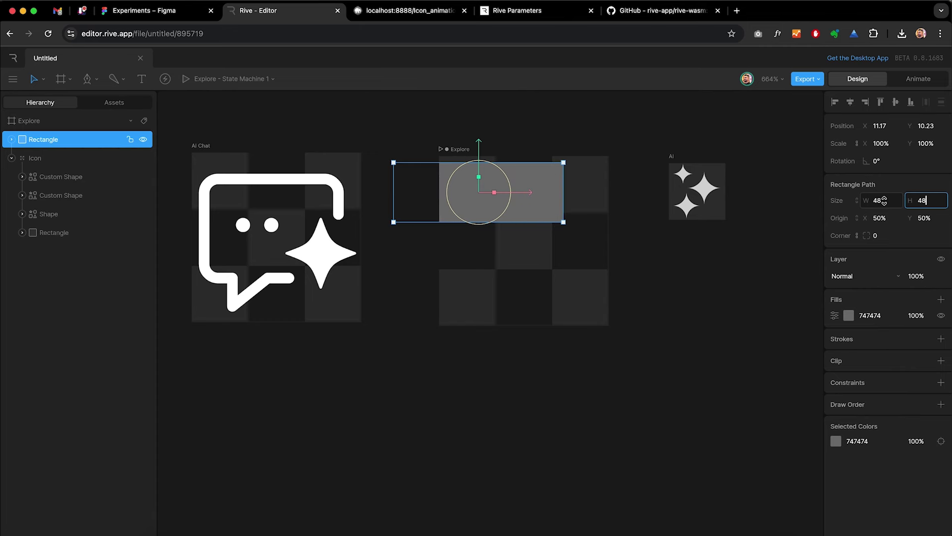
key(Return)
click(851, 102)
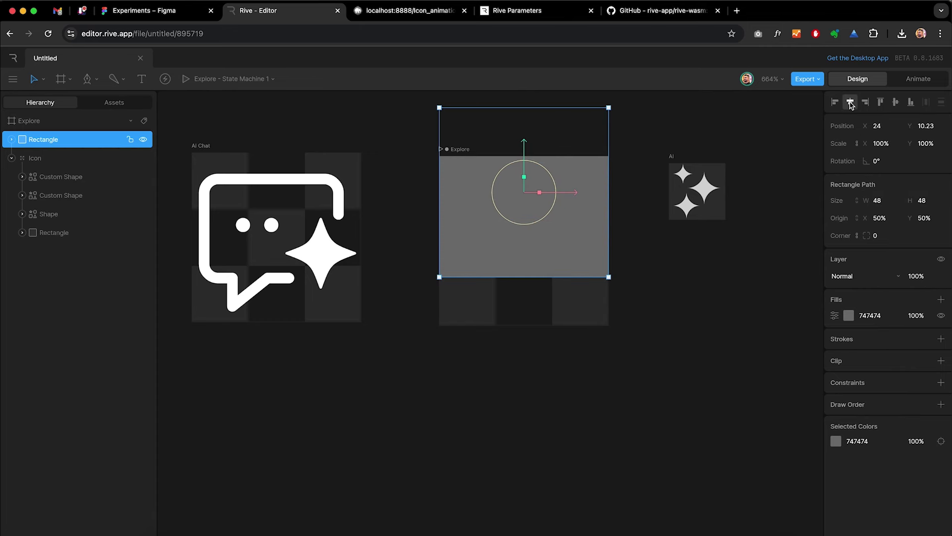
click(896, 101)
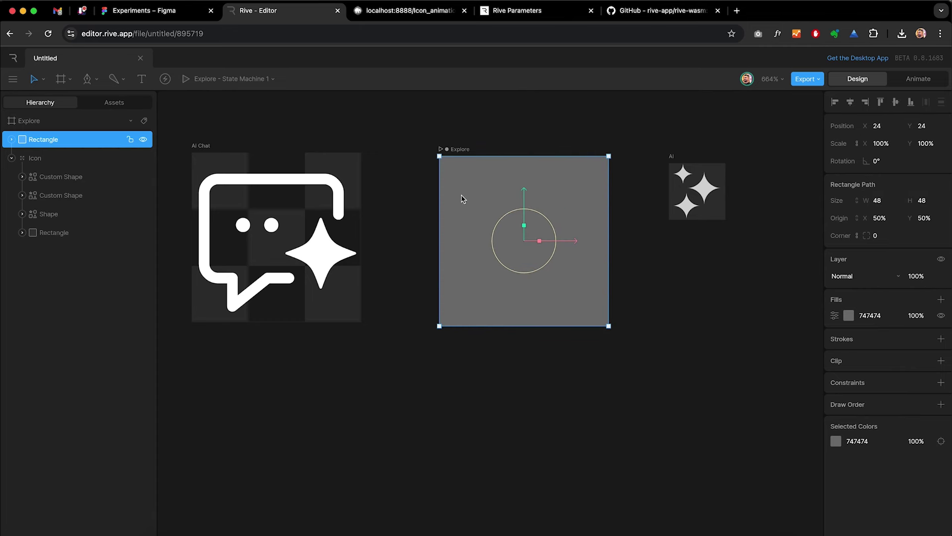
Hide the 48 × 48 rectangle and rename it Listner.
click(144, 139)
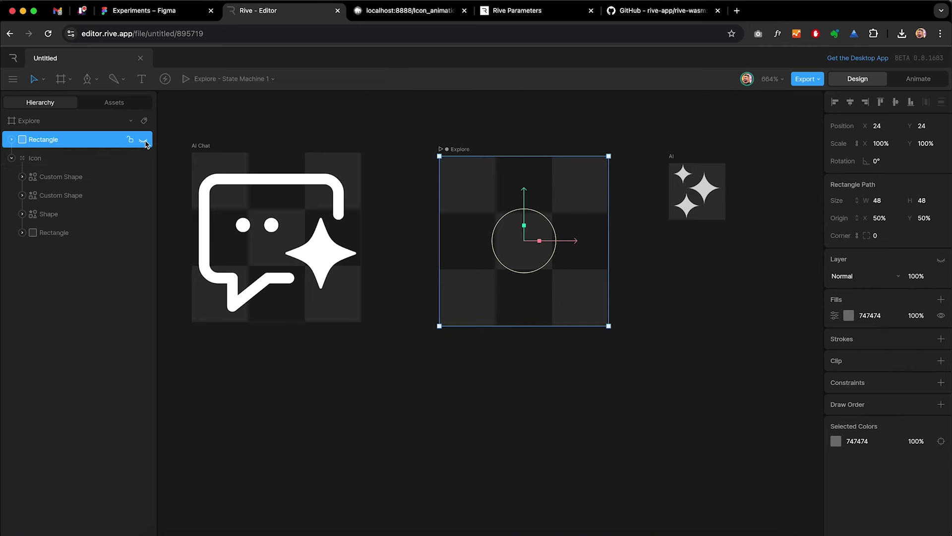
double_click(42, 140)
text(Listner)
In animate mode, add a state machine listener targeting the Listner rectangle and name it Mouse Enter.
click(893, 83)
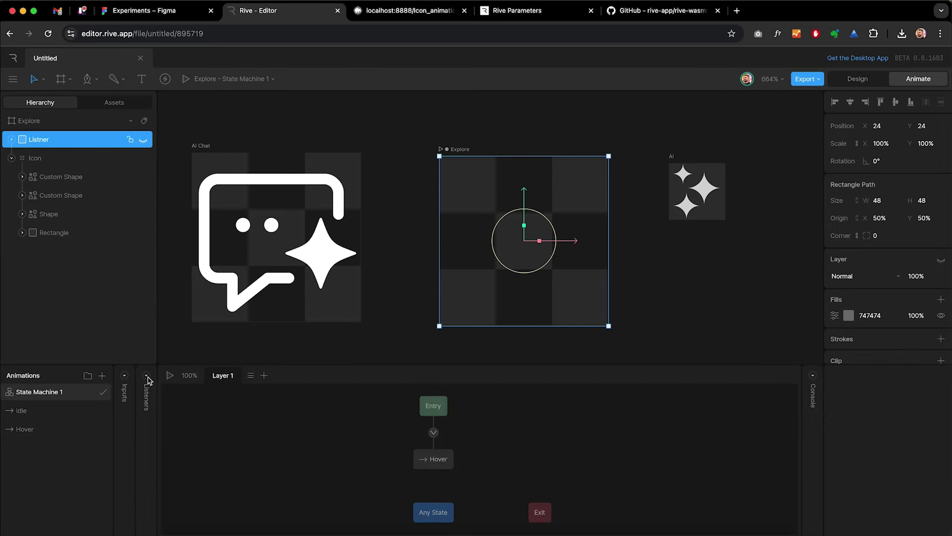
click(147, 376)
click(125, 376)
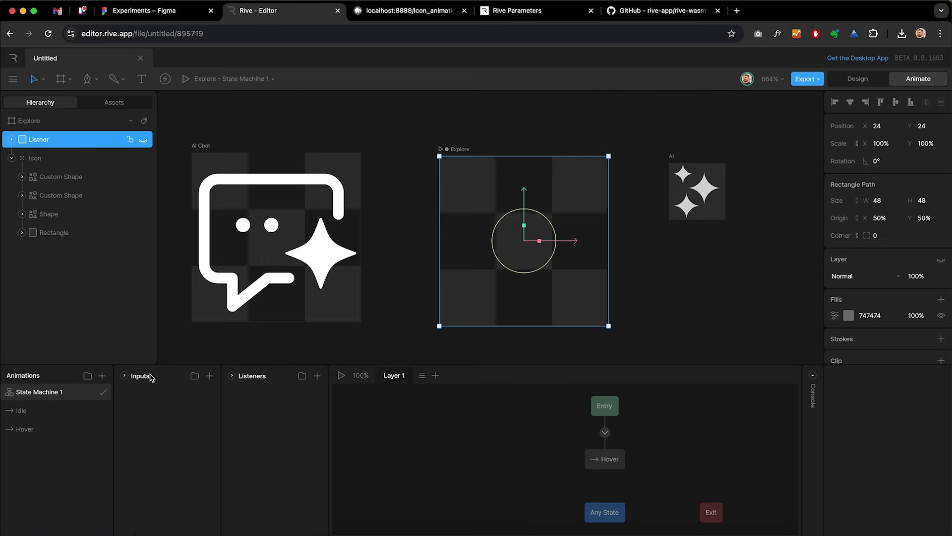
click(317, 377)
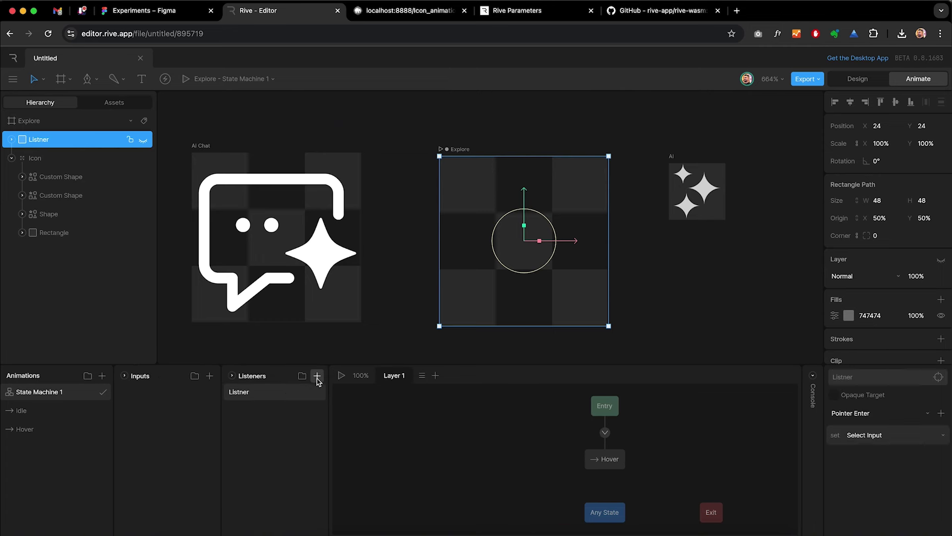
double_click(240, 392)
text(Mouse En)
double_click(249, 392)
click(257, 393)
Add a Boolean input to the state machine and name it Hover.
click(210, 376)
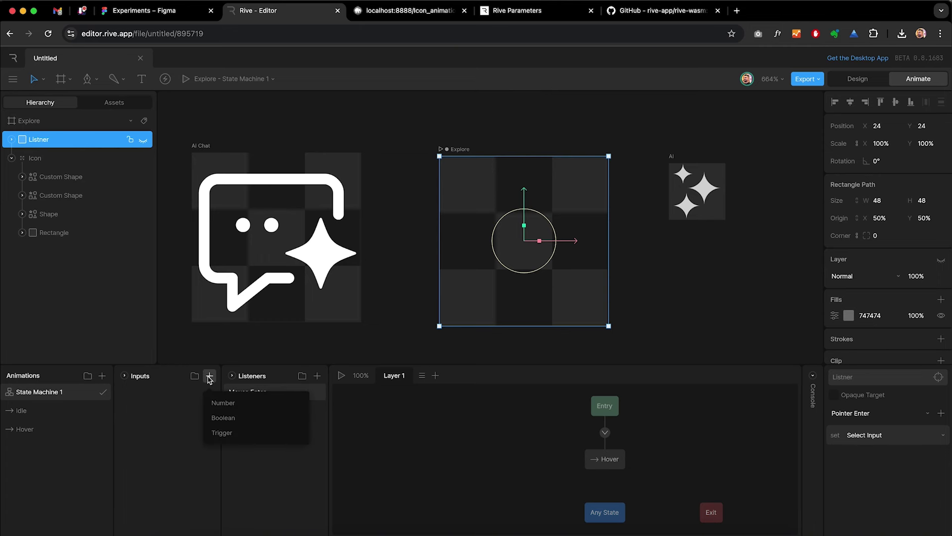
click(226, 419)
double_click(132, 393)
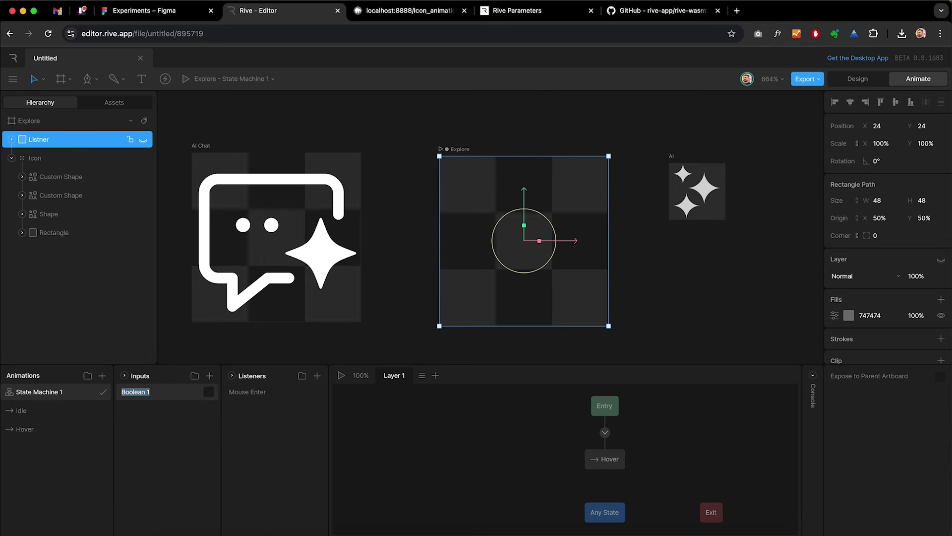
text(Hover)
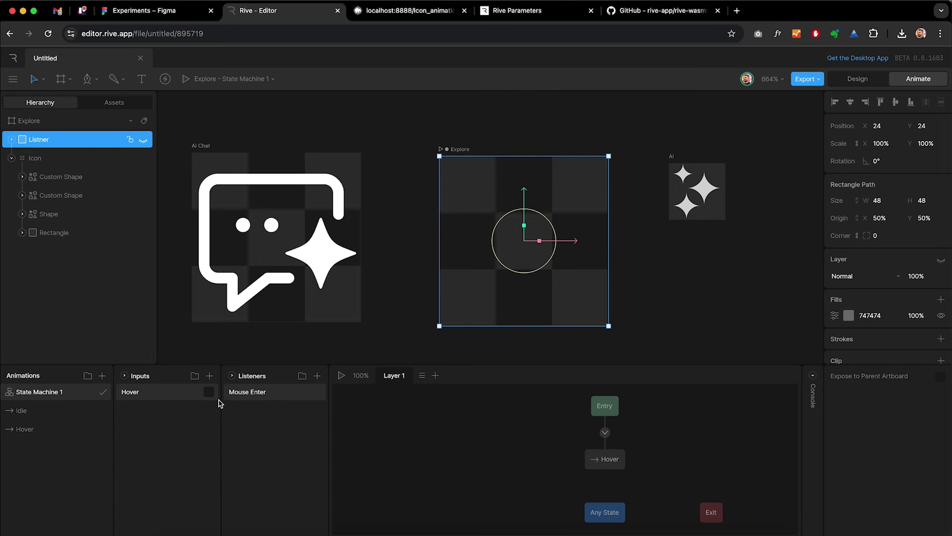
Make the Mouse Enter listener set the Hover input to true on Pointer Enter.
click(275, 396)
click(901, 437)
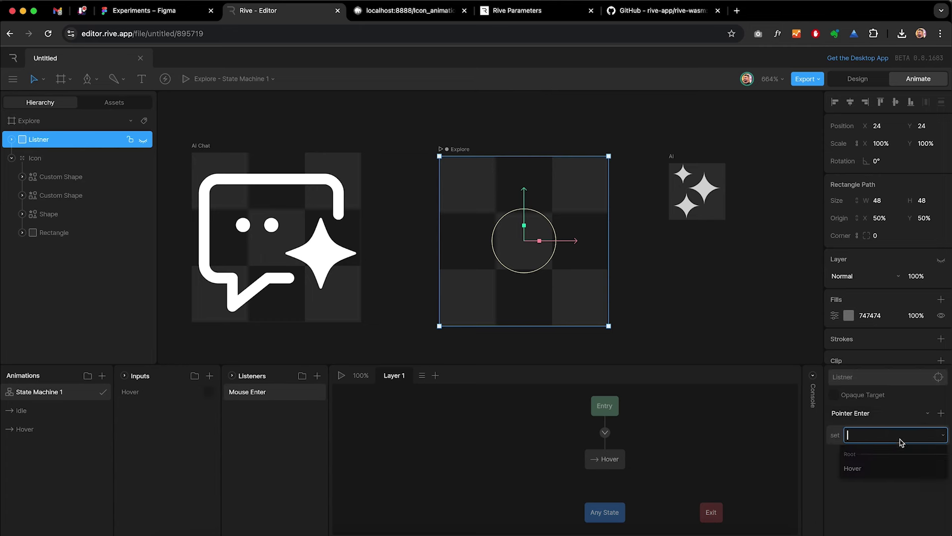
click(890, 468)
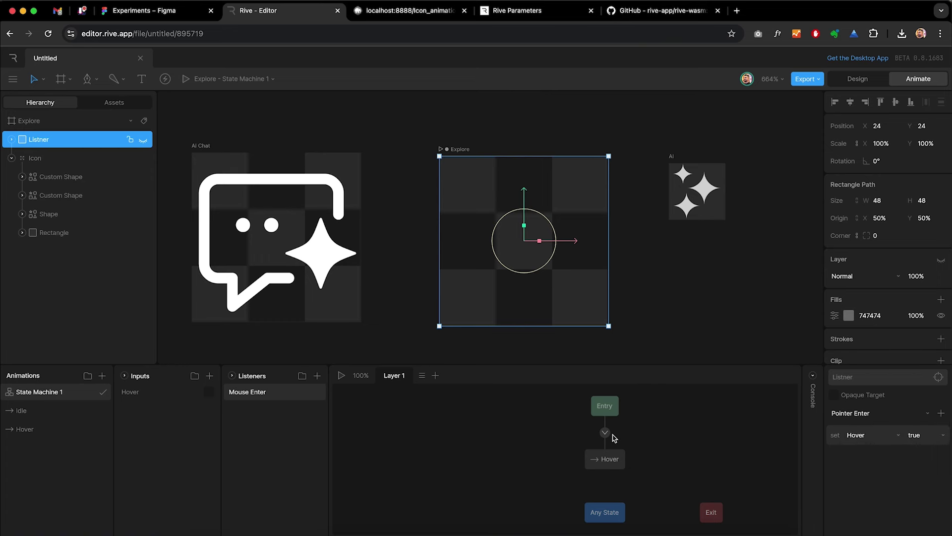
Add a second listener on the Listner rectangle that sets the Hover input to false on Pointer Exit.
click(317, 376)
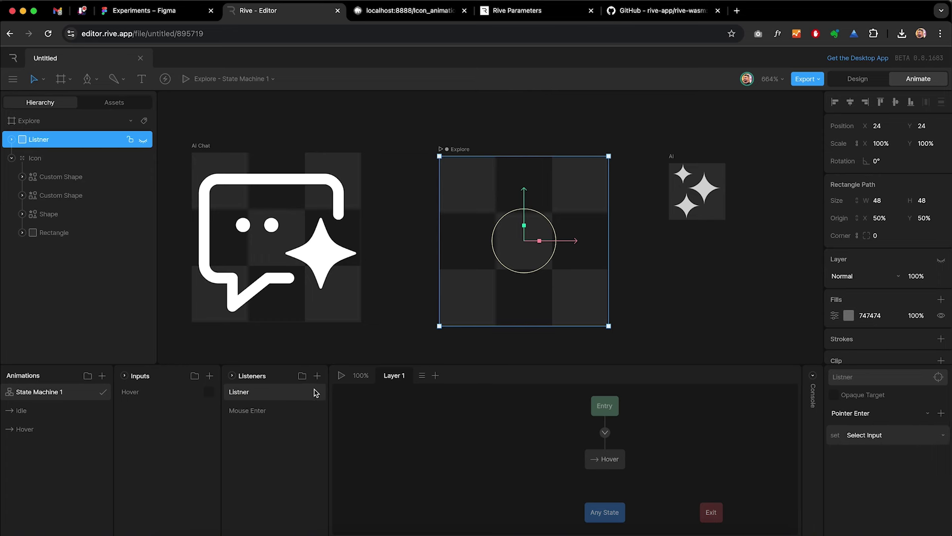
click(881, 413)
click(882, 448)
click(882, 435)
click(881, 462)
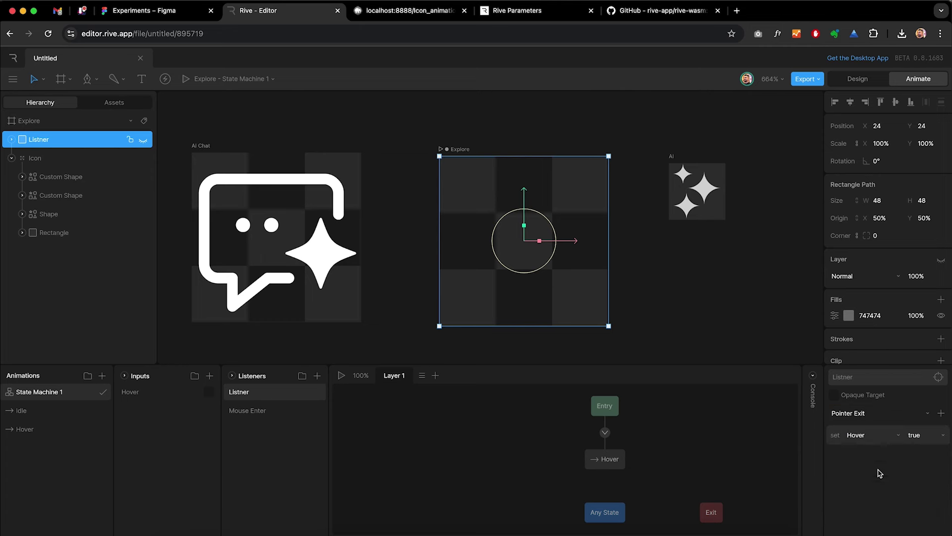
click(921, 435)
click(920, 441)
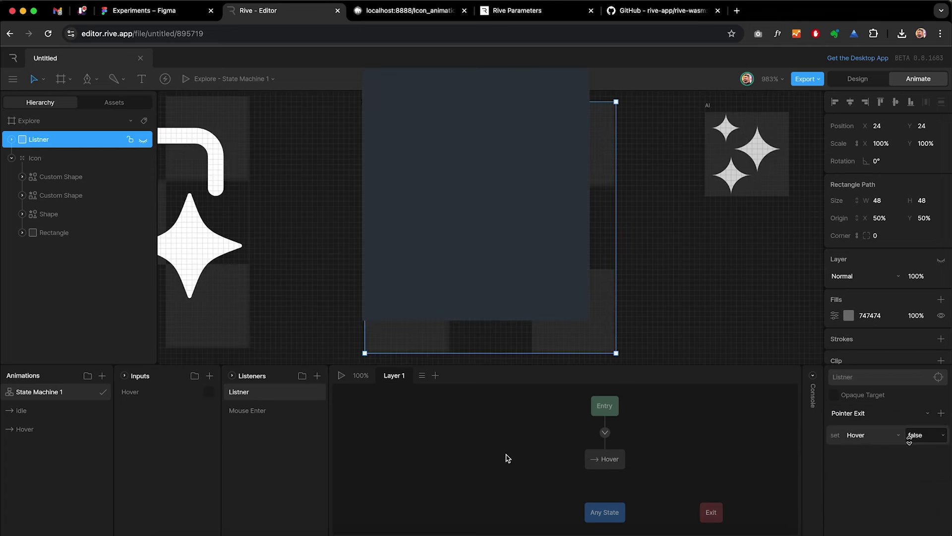
Rename the Pointer Exit listener Mouse Leave.
double_click(239, 391)
text(M)
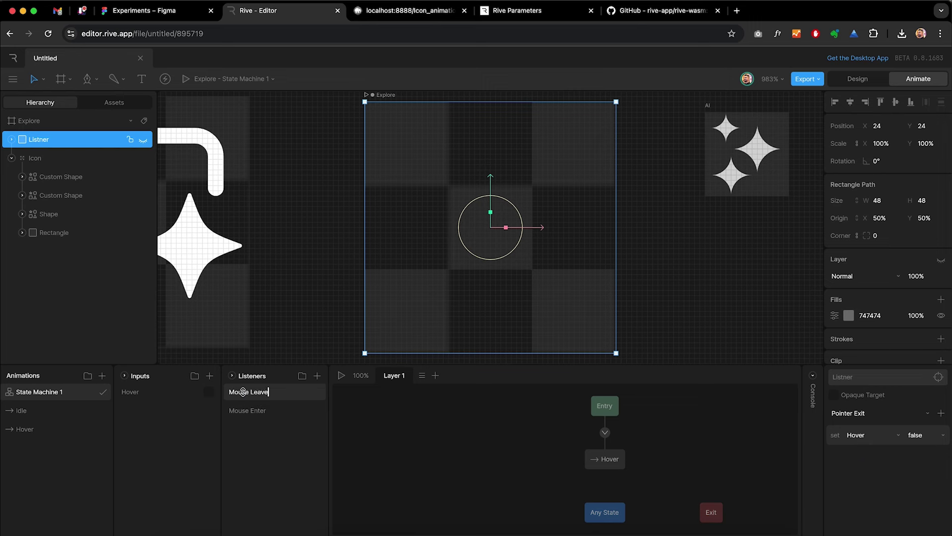
text(ouse Leave)
key(Return)
key(Escape)
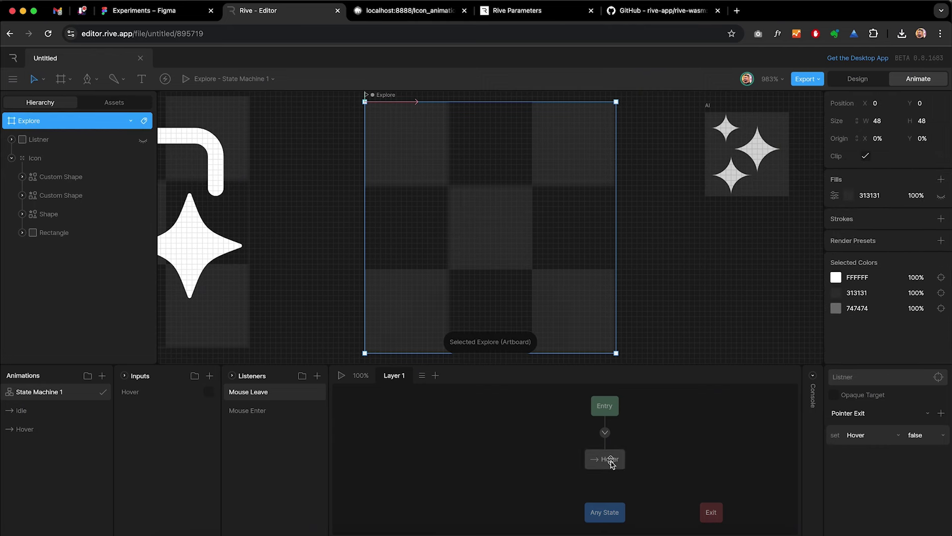
Replace the state connected to Entry with the Idle animation and add Hover as a separate state beside it.
click(611, 461)
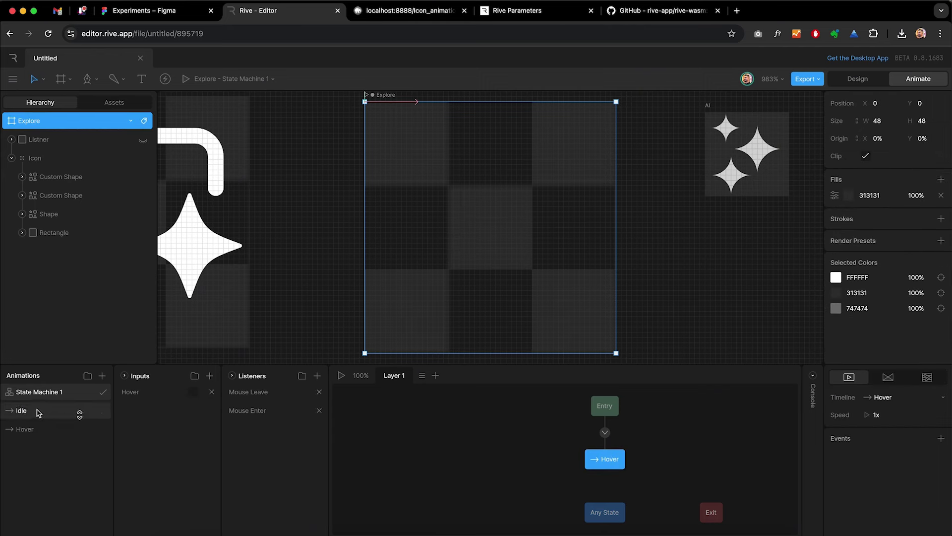
drag(23, 412, 603, 463)
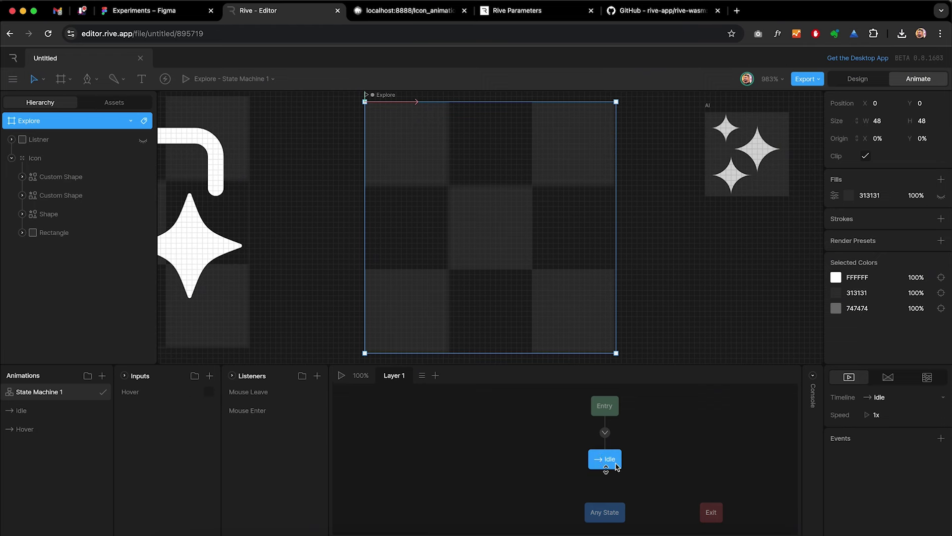
scroll(645, 458, right, 3)
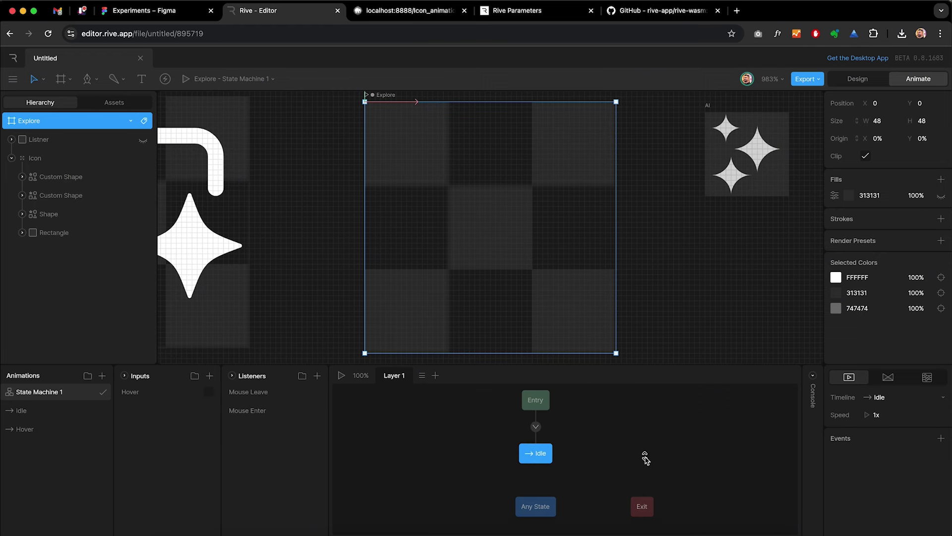
drag(26, 431, 609, 454)
click(610, 452)
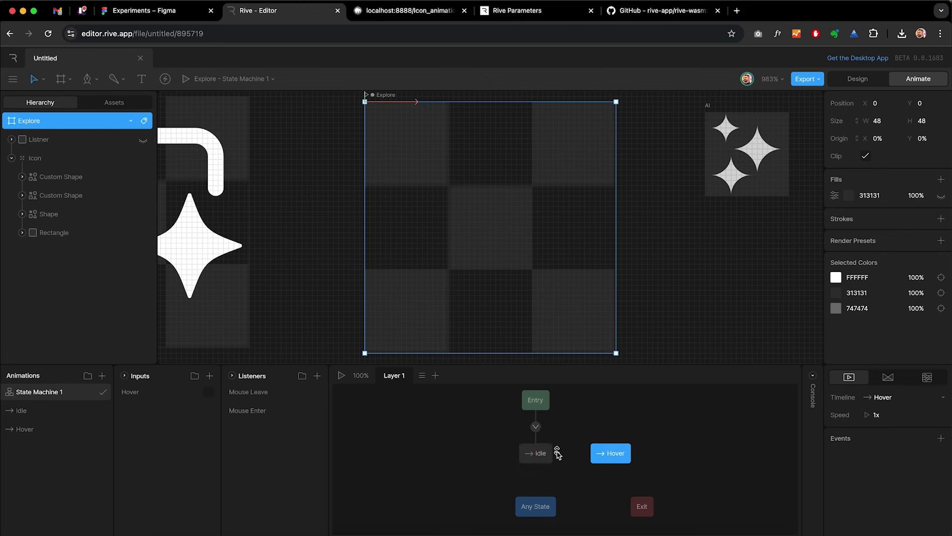
Connect the Idle and Hover states in both directions and give the Idle-to-Hover transition the condition Hover is true.
mouse_move(558, 454)
mouse_down()
mouse_move(666, 456)
mouse_move(539, 453)
mouse_move(678, 456)
mouse_move(543, 453)
mouse_up()
click(604, 453)
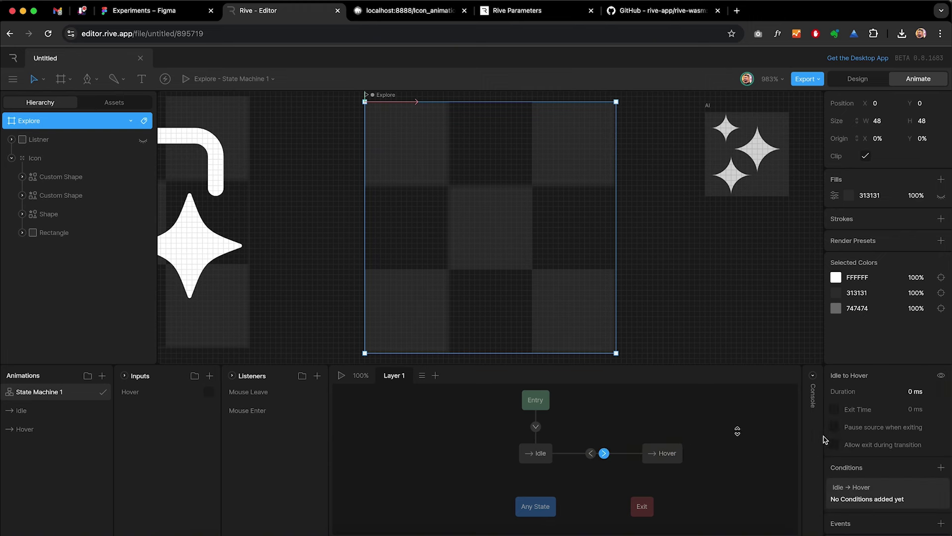
click(936, 469)
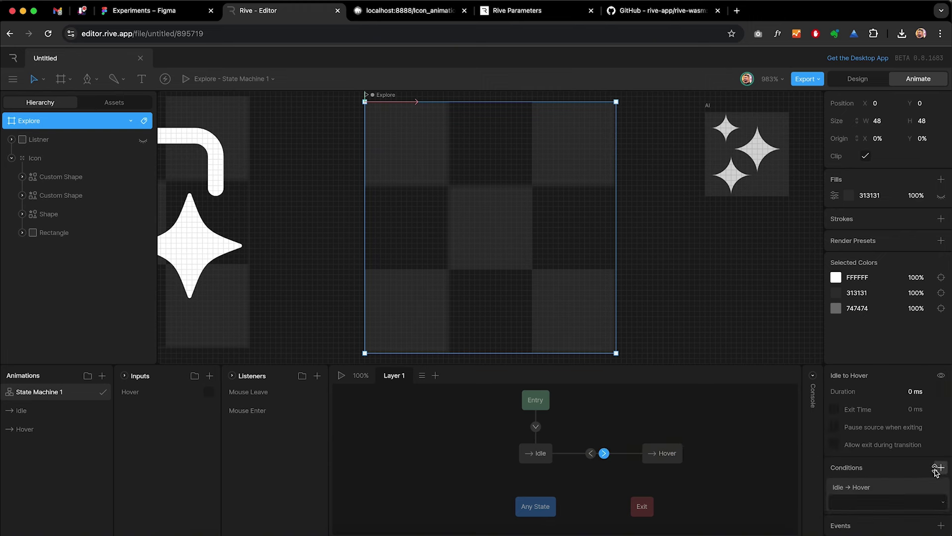
click(895, 503)
click(890, 517)
click(910, 390)
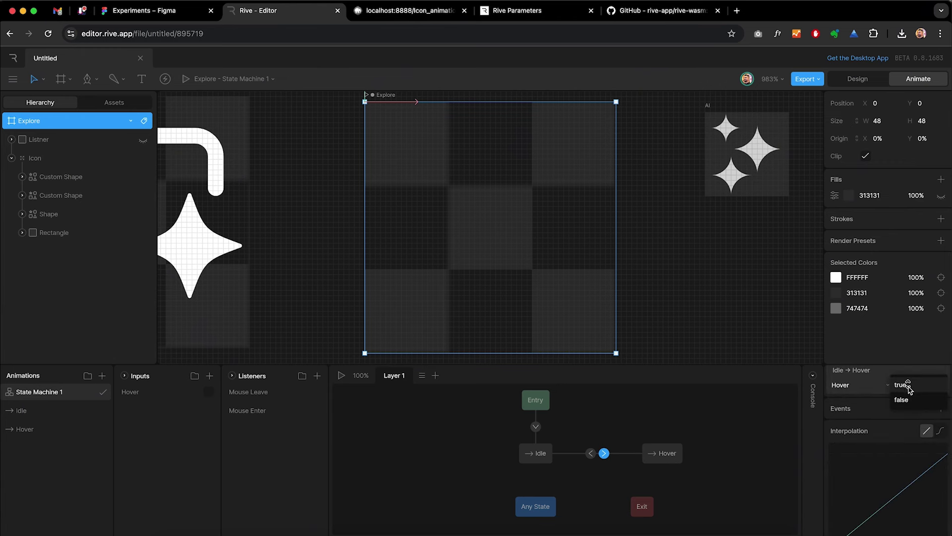
click(907, 384)
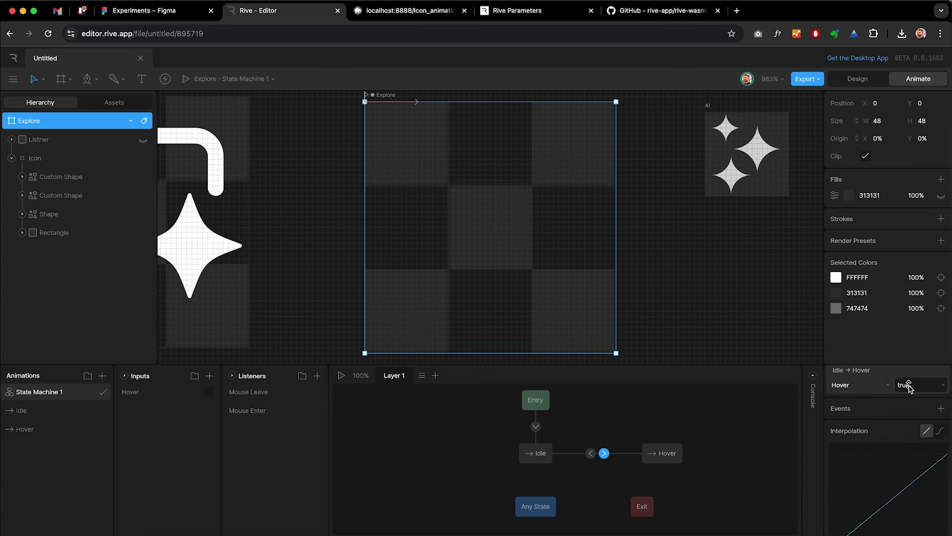
Give the Hover-to-Idle transition the condition Hover is false.
click(591, 453)
scroll(898, 401, up, 2)
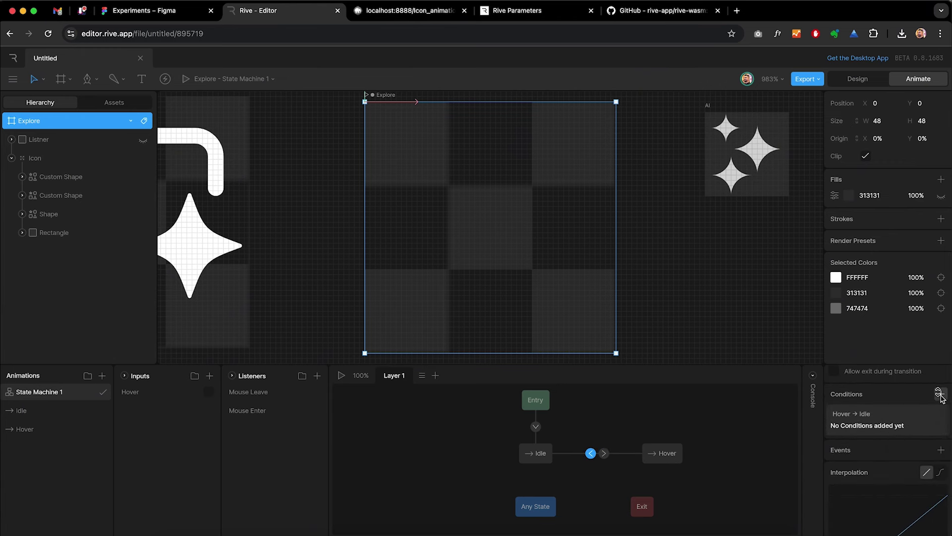
click(941, 394)
click(889, 429)
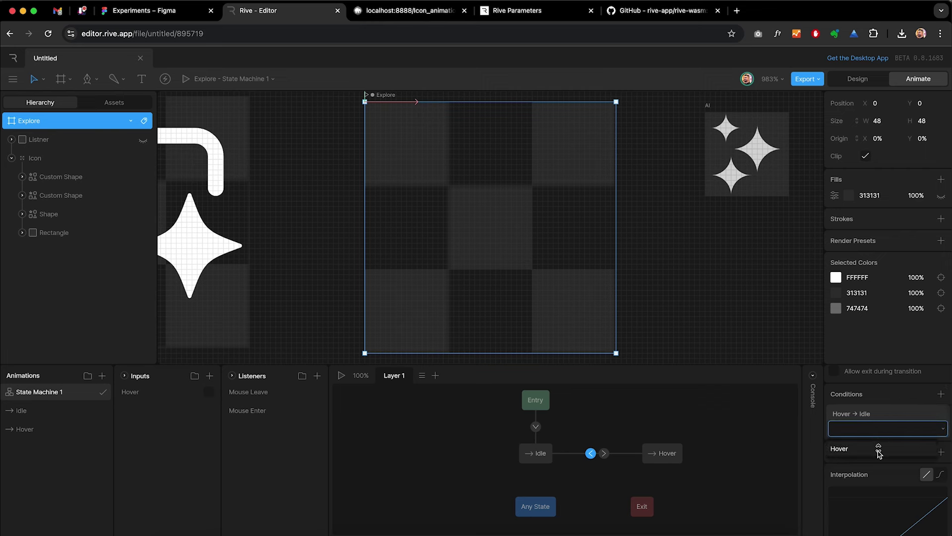
click(876, 448)
click(911, 430)
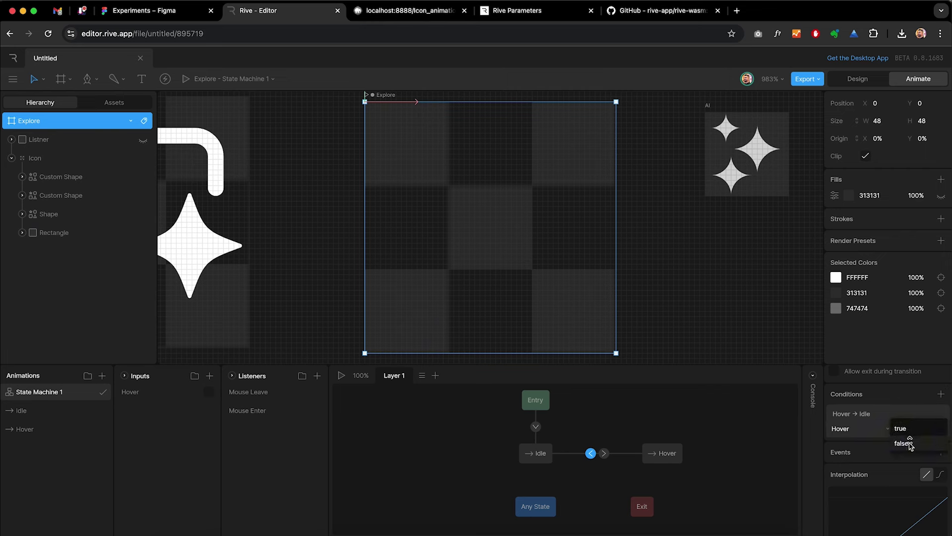
click(902, 443)
click(629, 416)
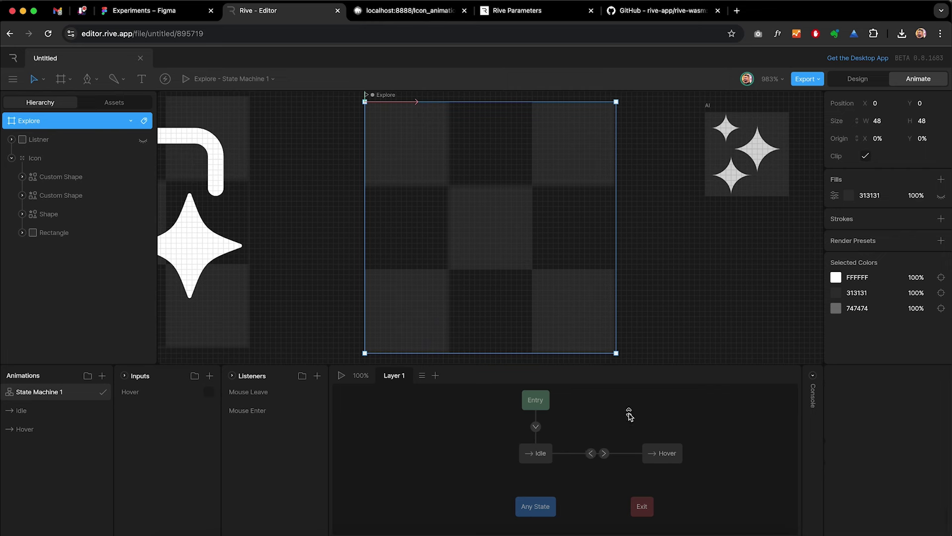
Play the state machine and test the Explore icon's reaction to the pointer entering and leaving the artboard.
key(space)
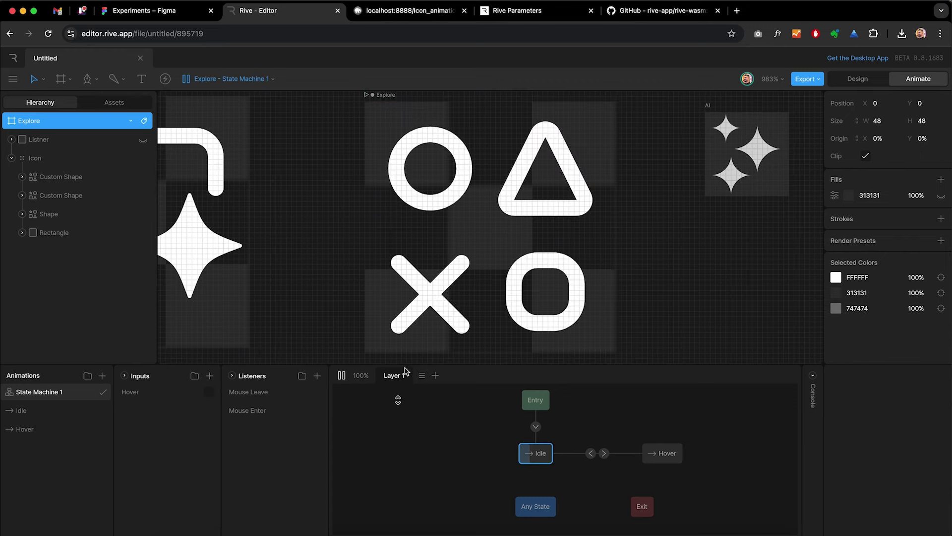
mouse_move(441, 269)
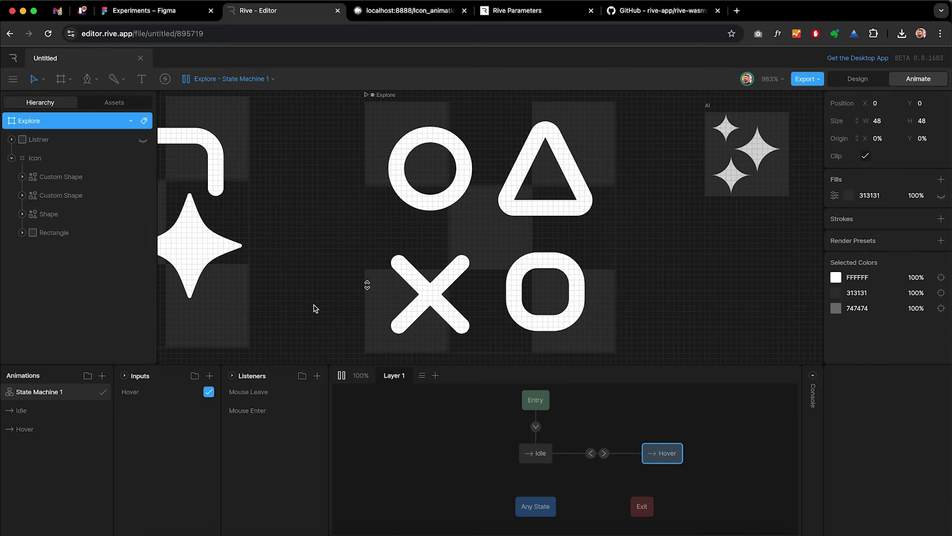
scroll(314, 306, down, 3)
scroll(314, 306, down, 1)
mouse_move(351, 287)
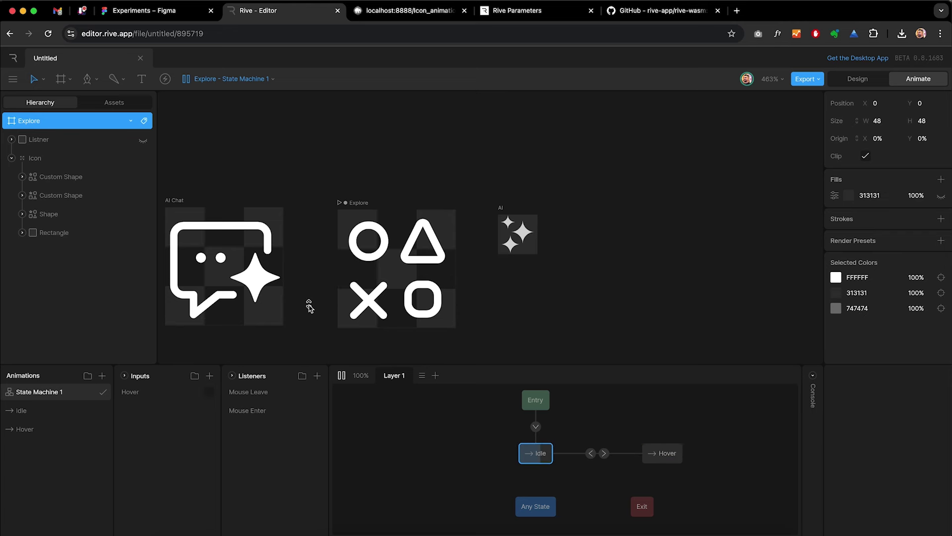
Export the file for runtime into the htdocs folder, replacing the existing icons.riv.
click(11, 84)
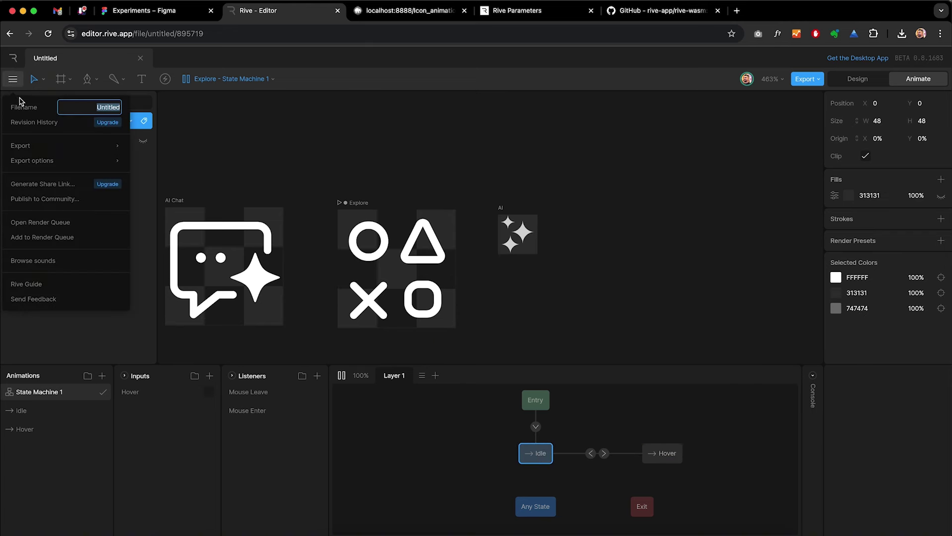
mouse_move(48, 144)
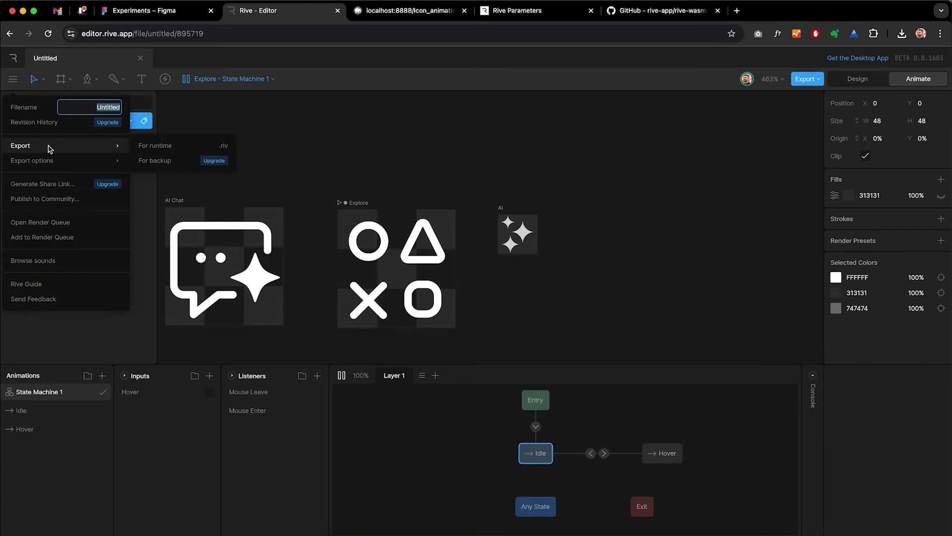
click(155, 146)
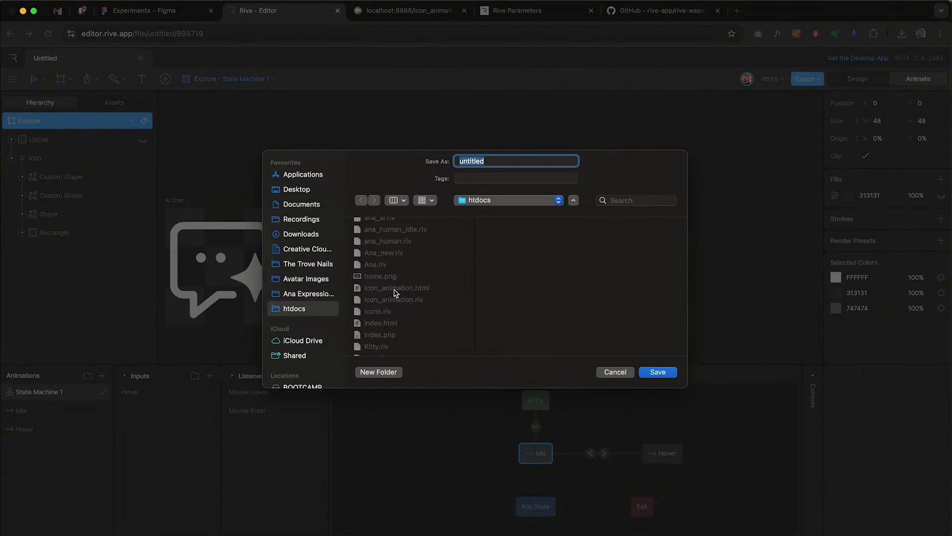
scroll(392, 295, down, 2)
click(377, 300)
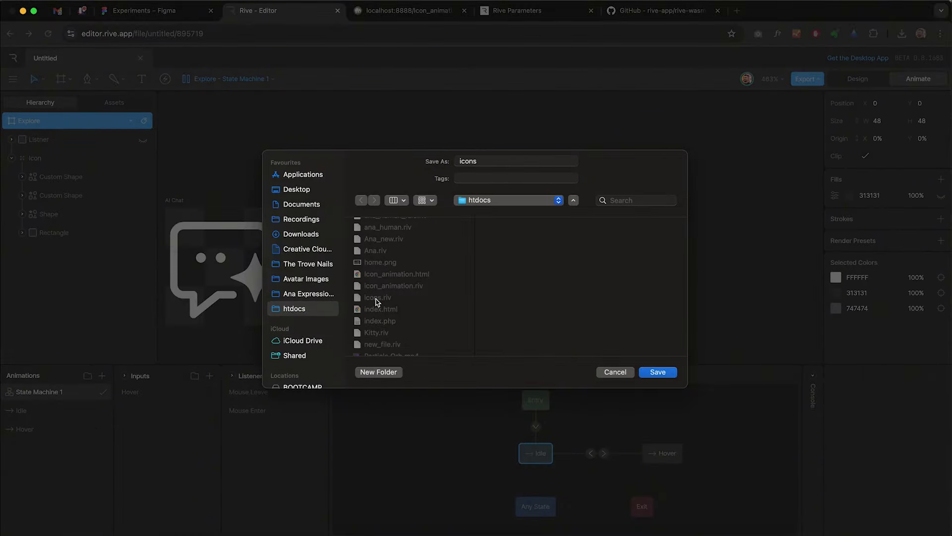
click(658, 372)
click(504, 316)
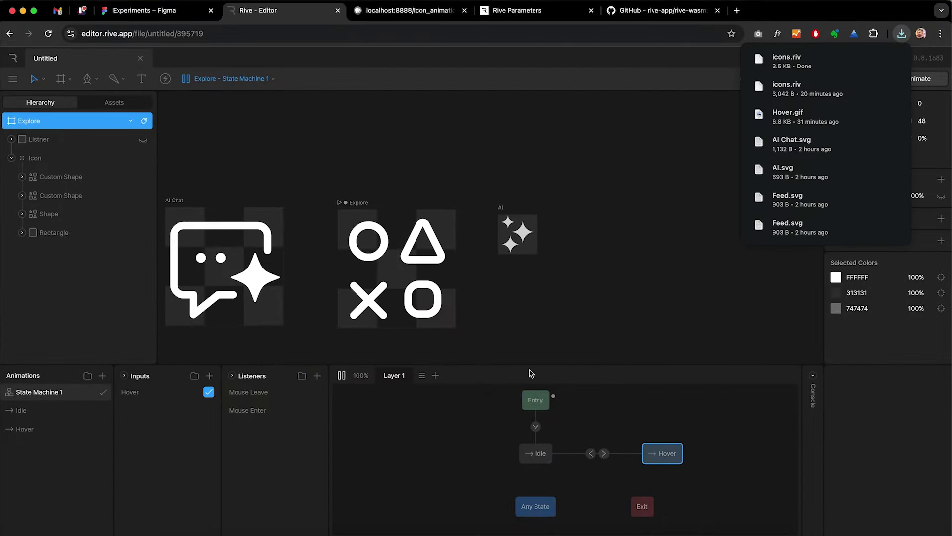
Switch to the code editor and duplicate the canvas element in icon_animation.html, giving the copy the id canvas2.
key(super+Tab)
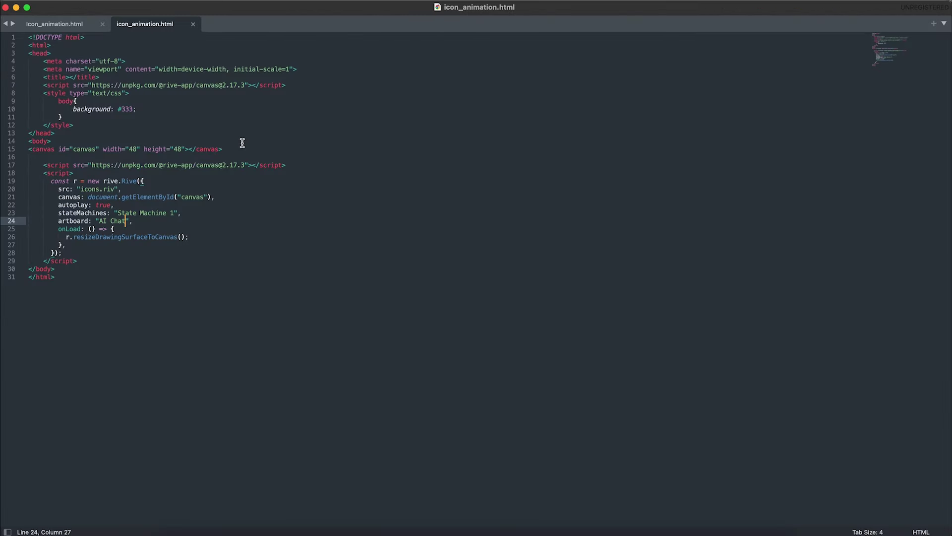
click(242, 143)
click(228, 150)
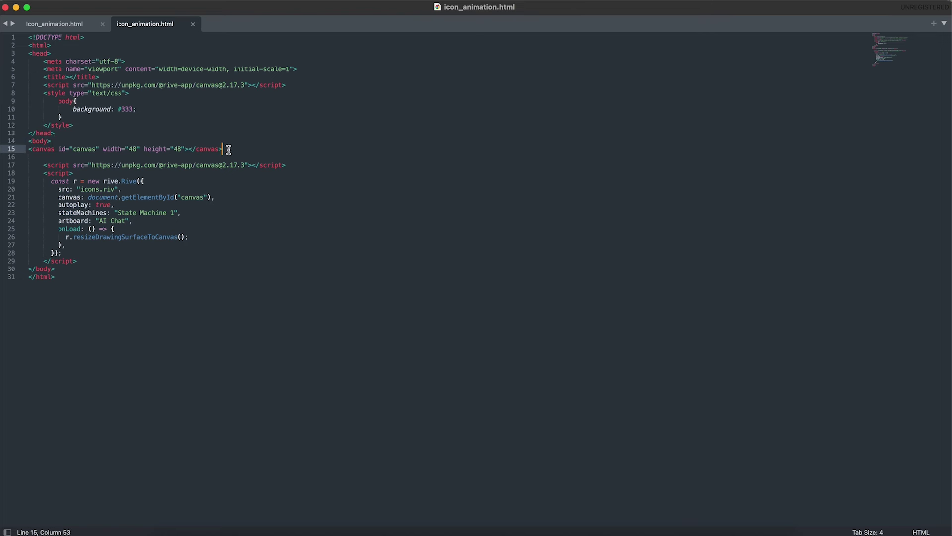
key(super+c)
key(Return)
key(super+v)
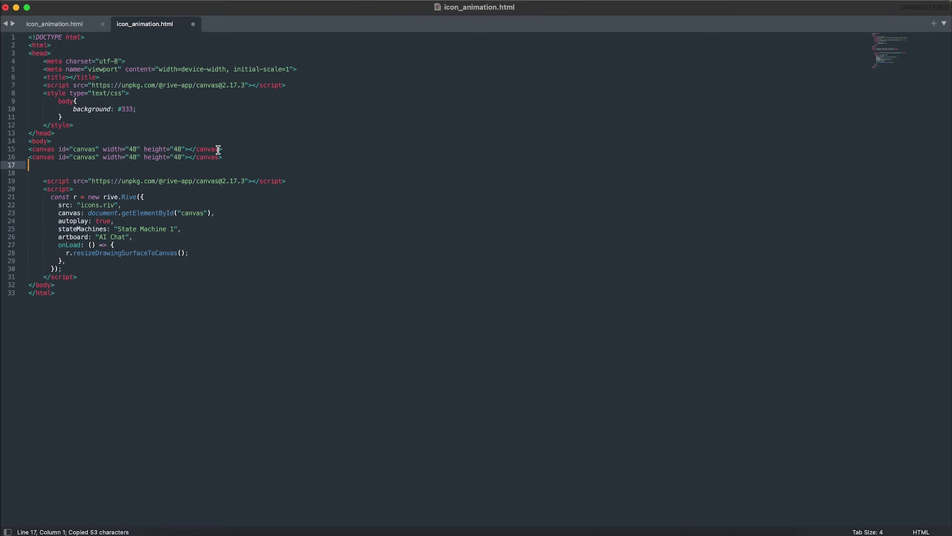
click(97, 157)
text(2)
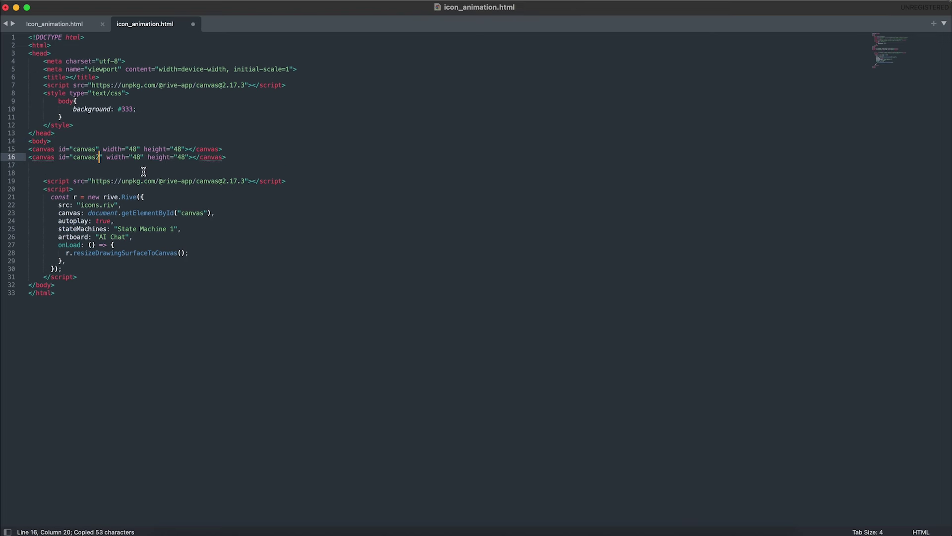
Duplicate the whole new rive.Rive block below the original inside the same script.
click(46, 211)
click(51, 198)
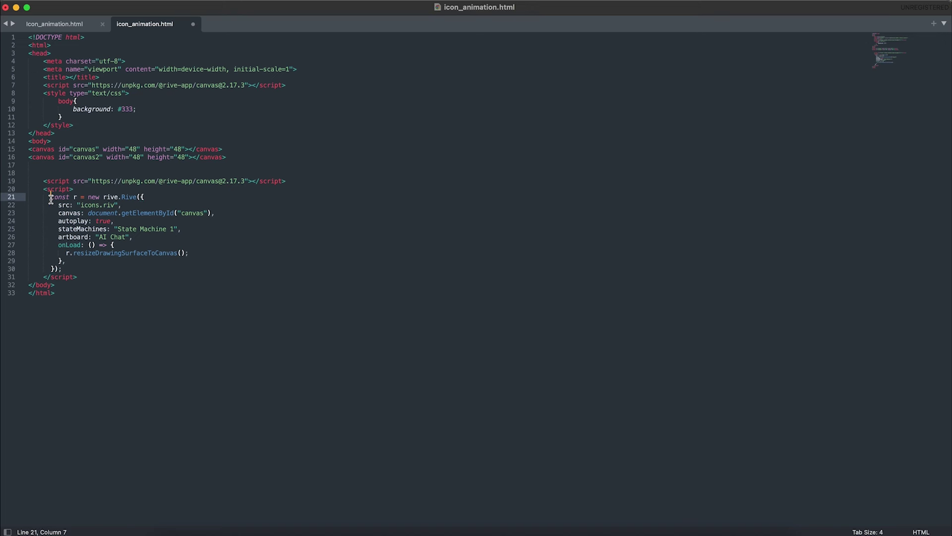
drag(50, 198, 68, 266)
key(super+c)
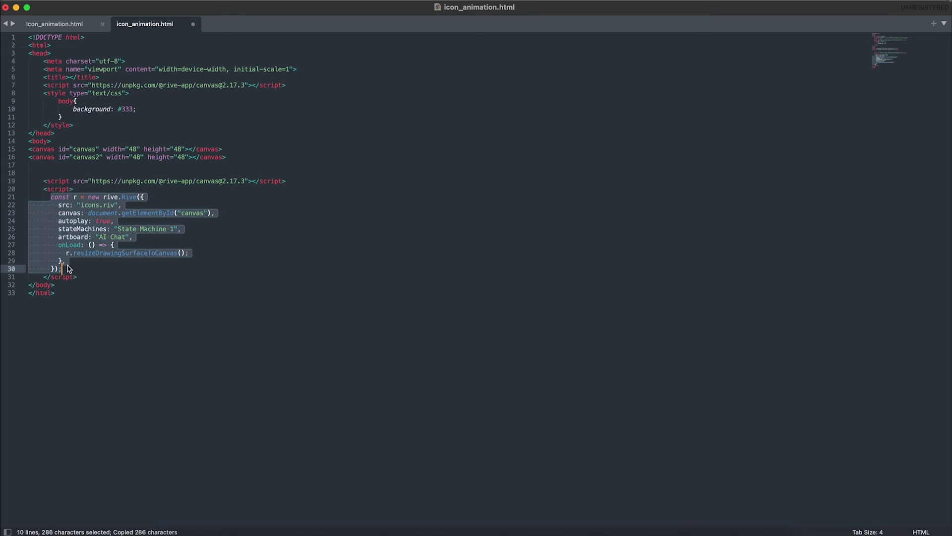
click(73, 268)
key(Return)
key(Return)
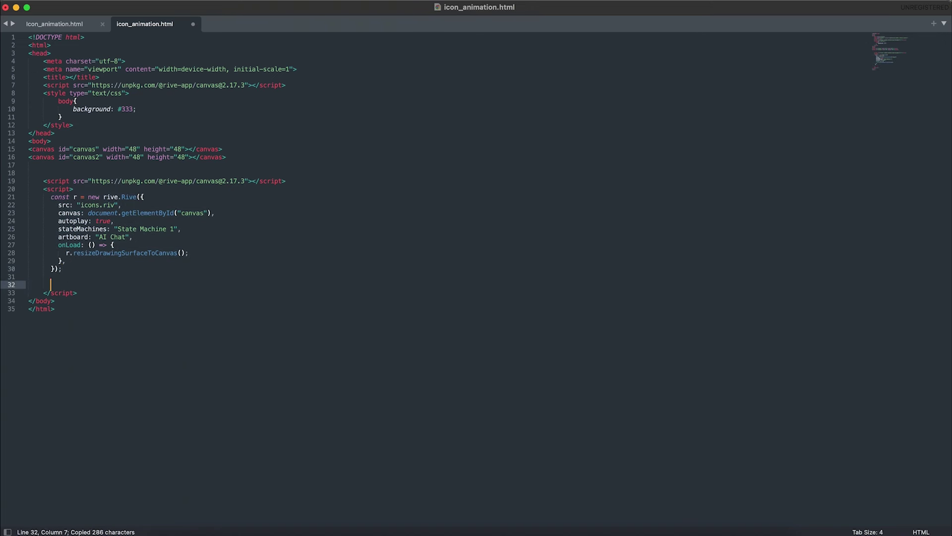
key(super+v)
In the copied block, rename the constant r2, target the canvas2 element and set the artboard to Explore.
click(77, 285)
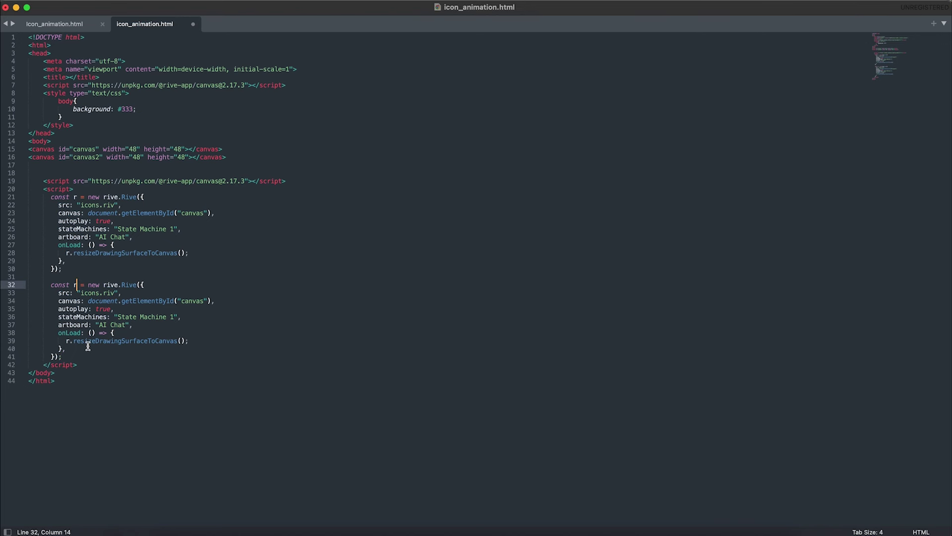
text(2)
click(203, 301)
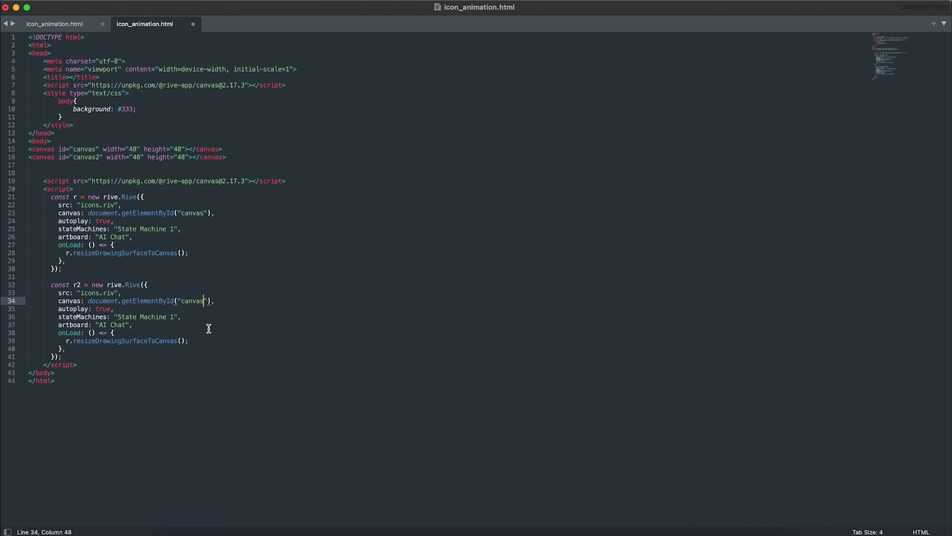
text(2)
click(101, 326)
drag(100, 327, 124, 326)
text(Explore)
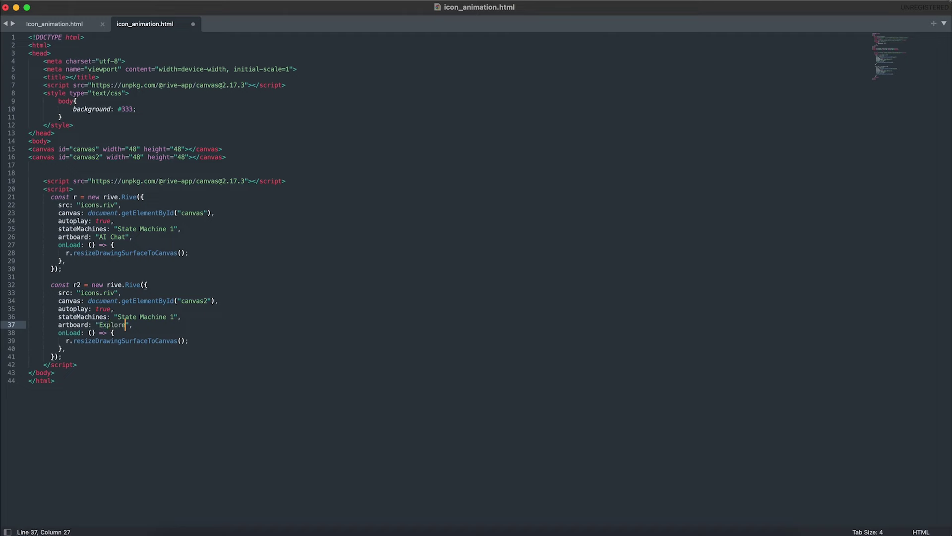
Check the Explore artboard's name in the Rive editor, then save icon_animation.html in the code editor.
key(super+Tab)
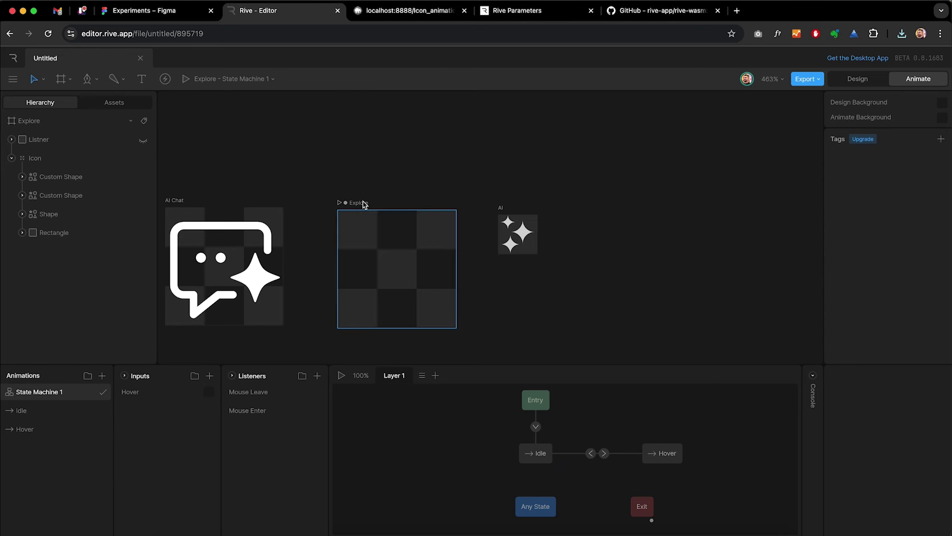
key(super+Tab)
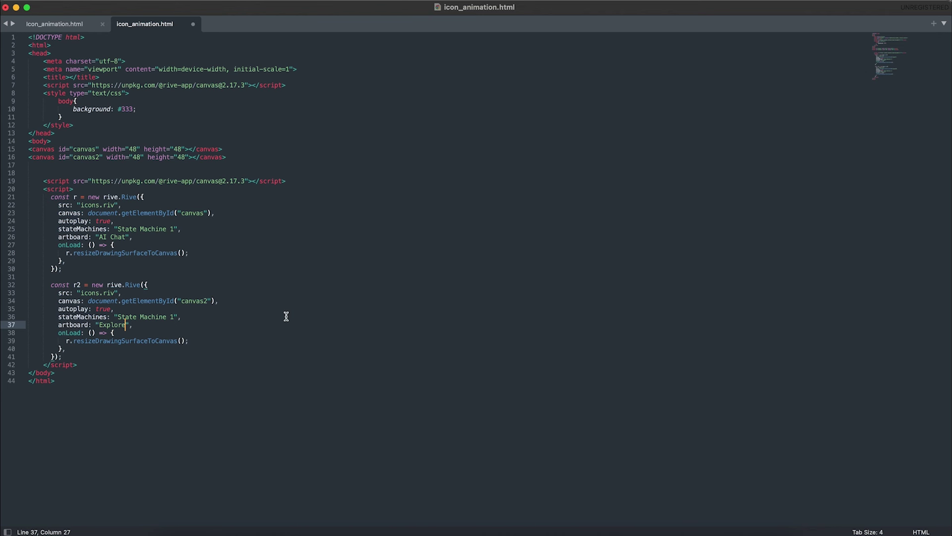
key(super+s)
click(444, 257)
Switch to the browser, reload the localhost icon_animation.html page and inspect its canvas elements in the developer tools.
key(super+Tab)
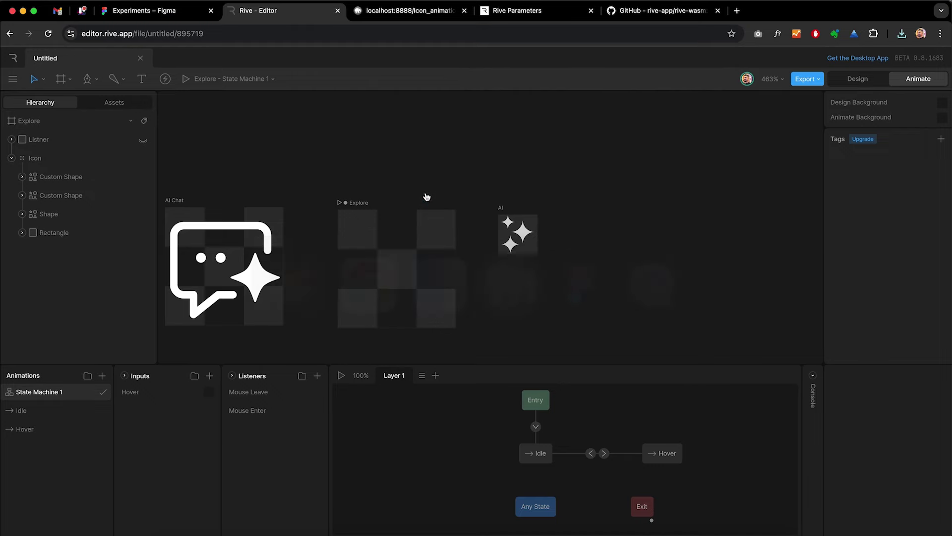
click(409, 12)
key(super+r)
key(super+alt+i)
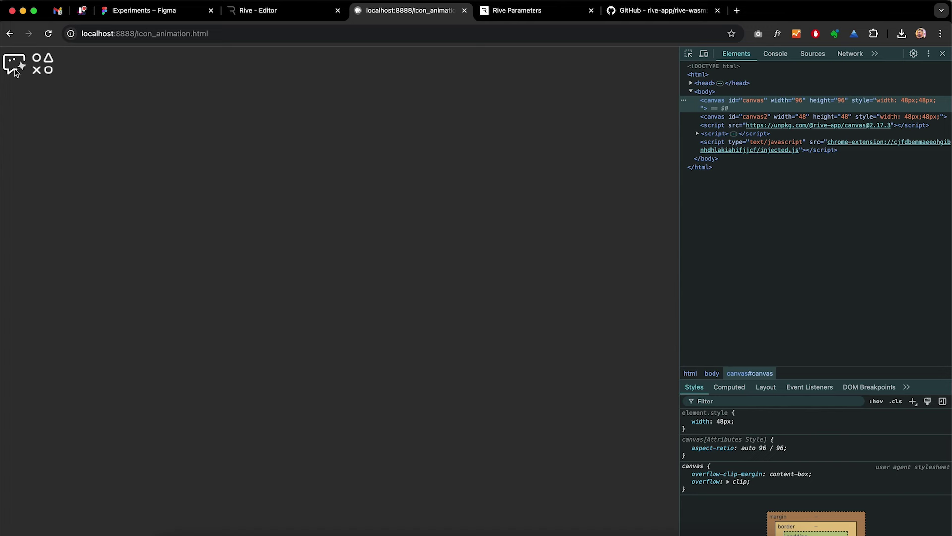
Review the artboards in the Rive editor against the two script blocks in icon_animation.html, and reload the localhost page.
click(268, 16)
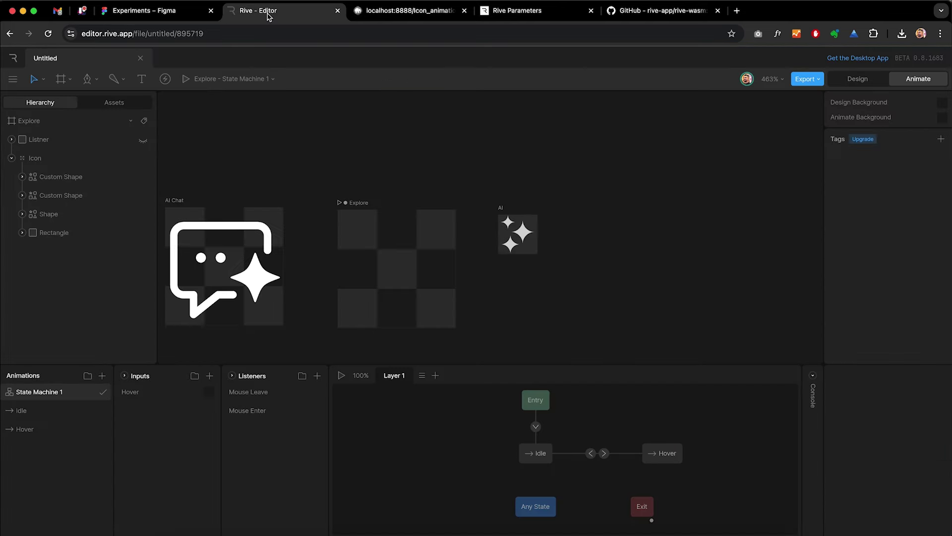
scroll(276, 152, down, 5)
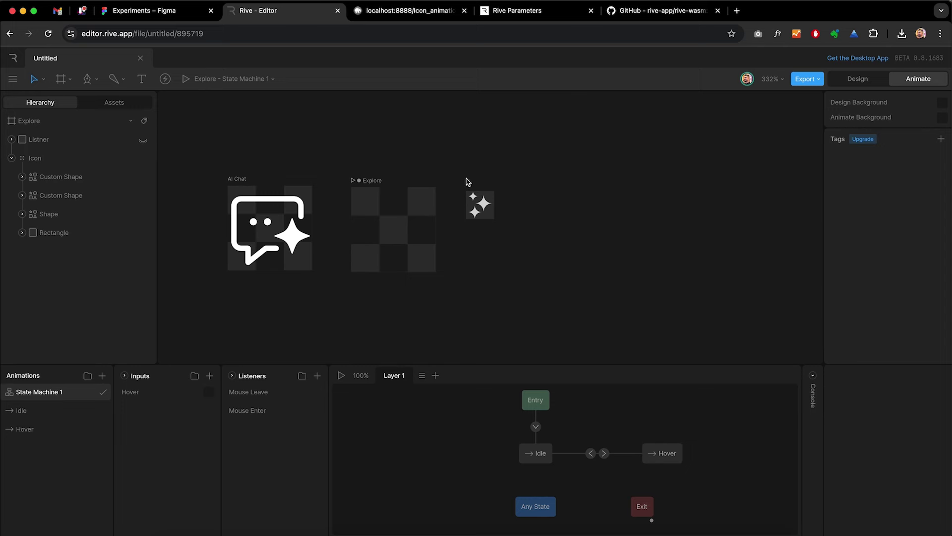
key(super+Tab)
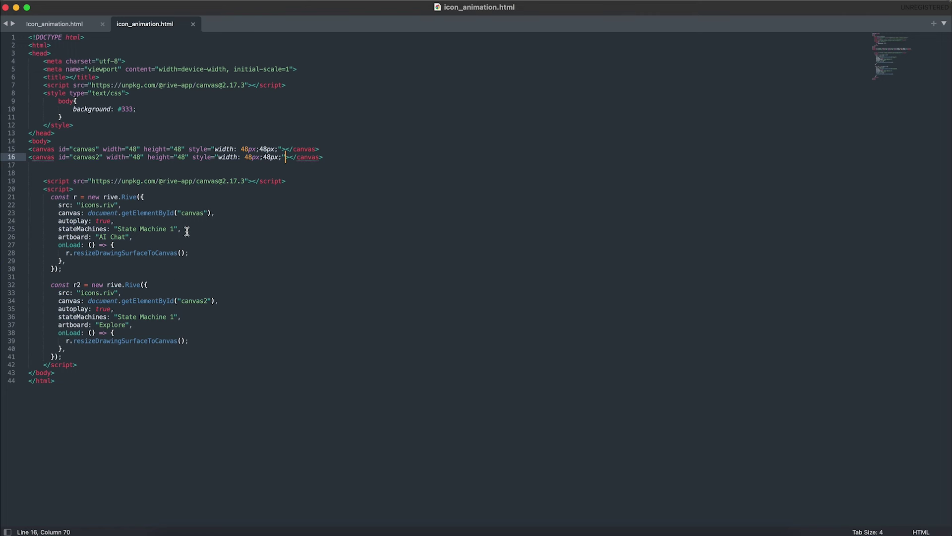
key(super+Tab)
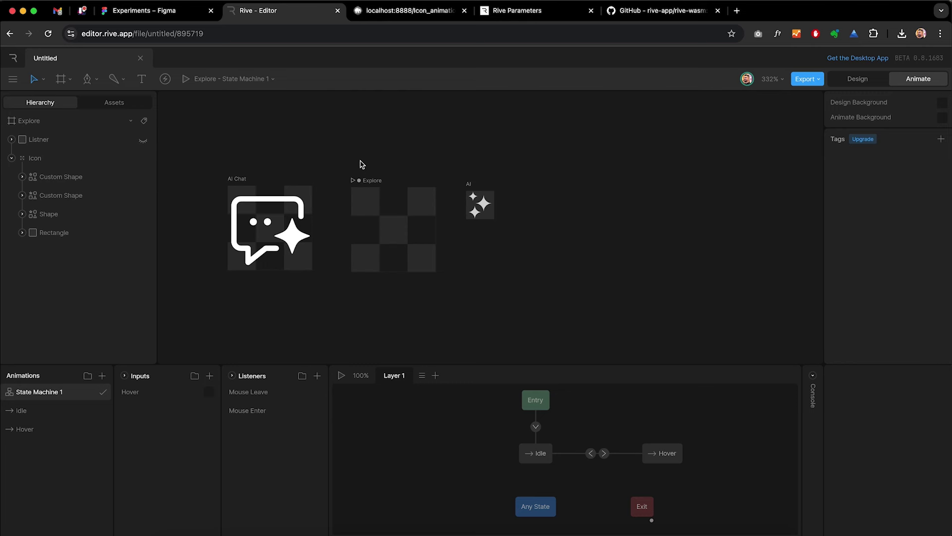
click(434, 14)
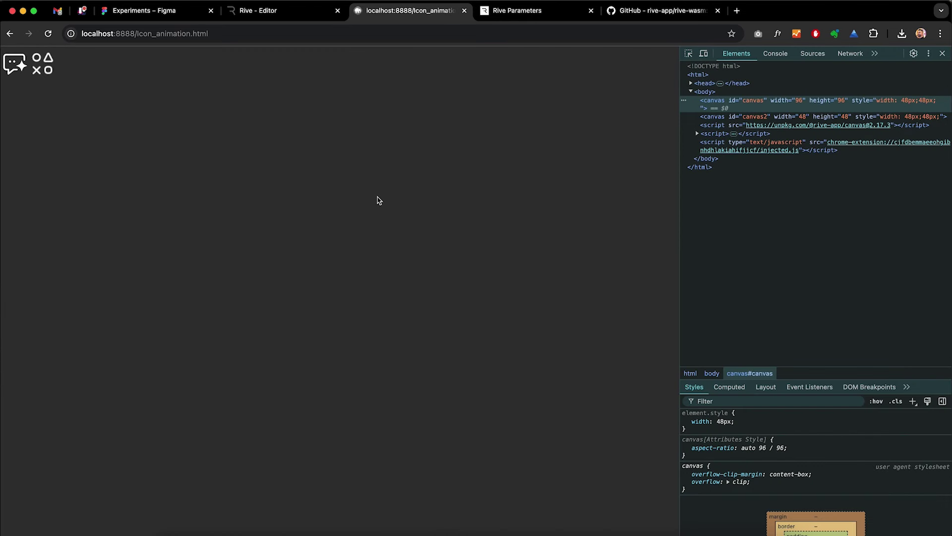
key(super+r)
Look over the RiveParameters interface in the Rive Parameters documentation and return to the Rive editor.
click(537, 14)
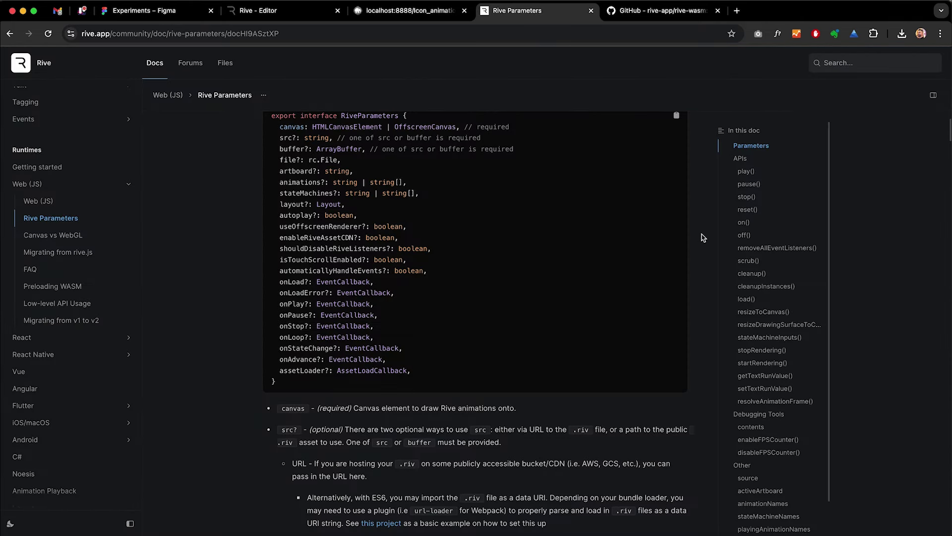
scroll(701, 237, up, 1)
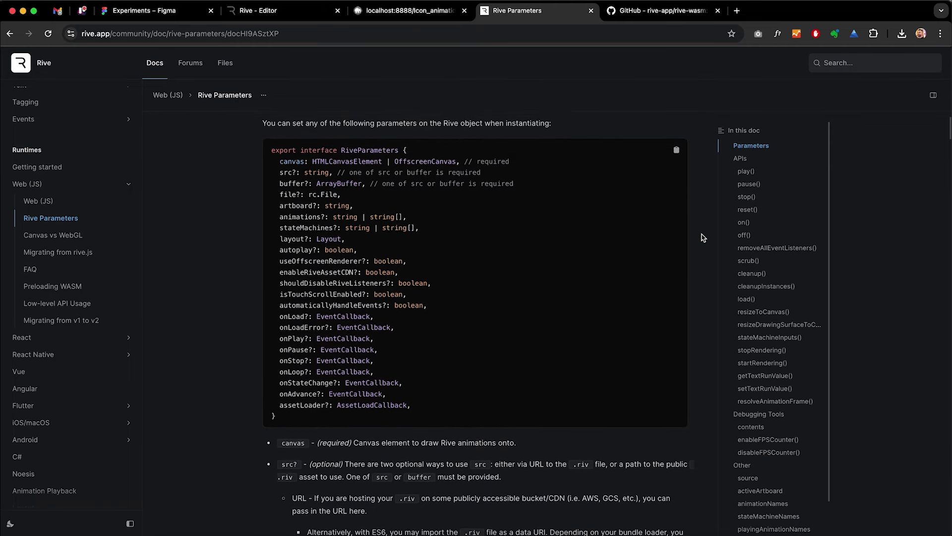
click(301, 18)
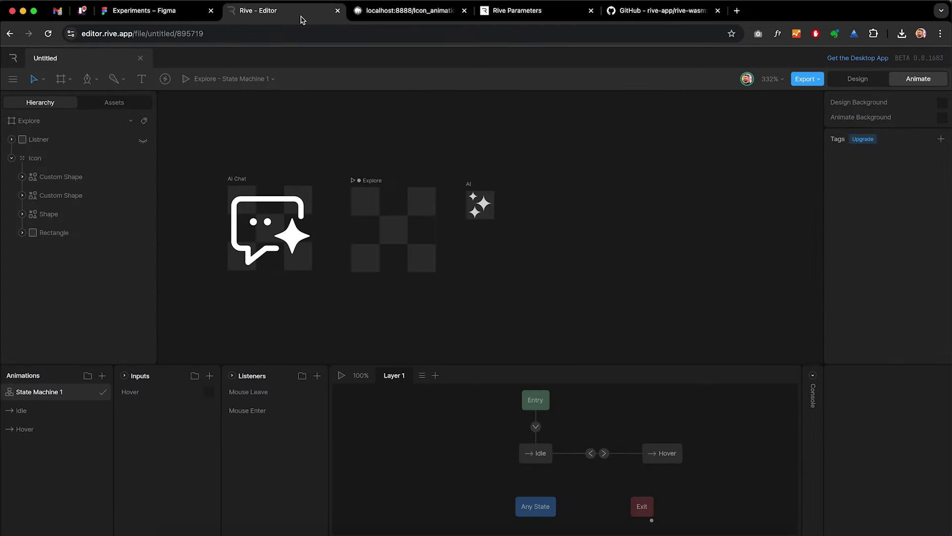